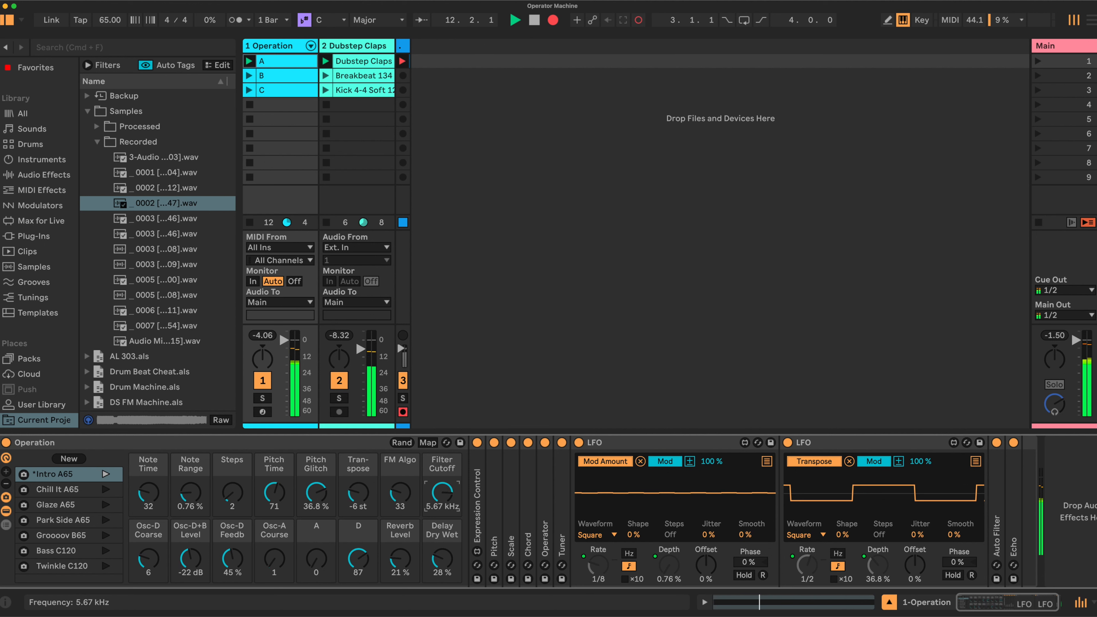
Raise the Operation rack's Filter Cutoff macro to 11.2 kHz on the Intro A65 variation
left_click_drag(441, 492, 441, 487)
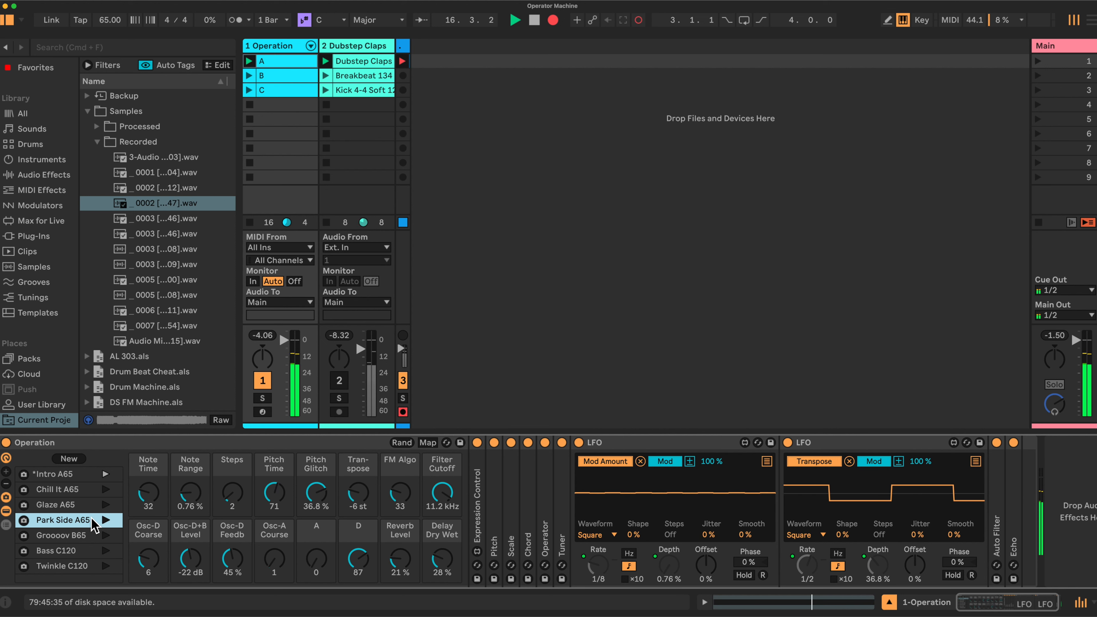
Recall the Park Side A65 macro variation and set its Osc-D+B Level to -15 dB
left_click(94, 521)
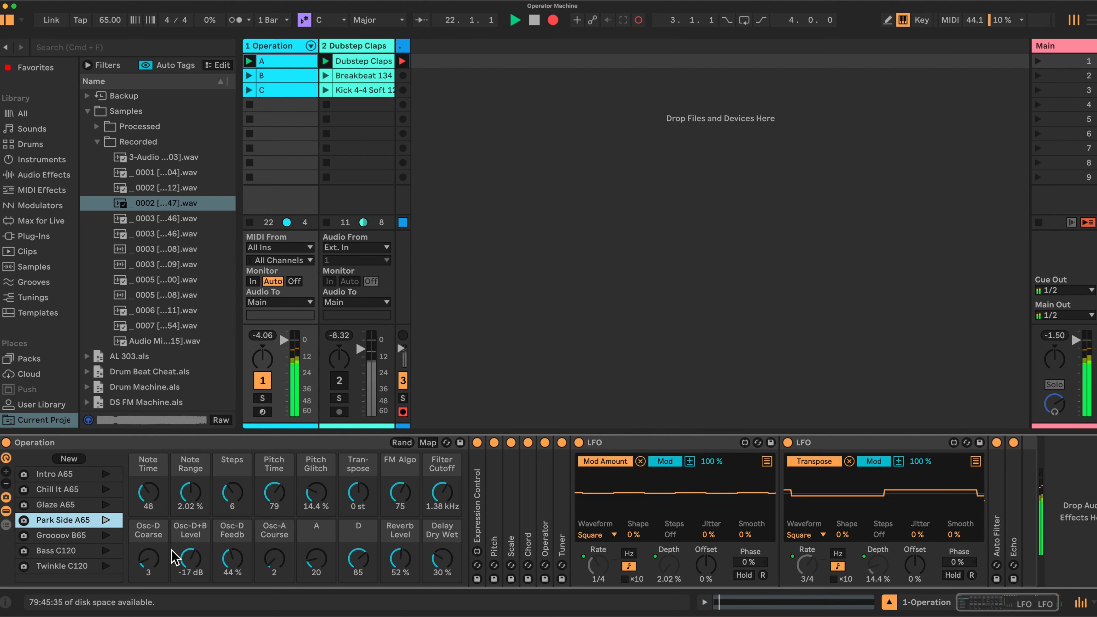
left_click(190, 559)
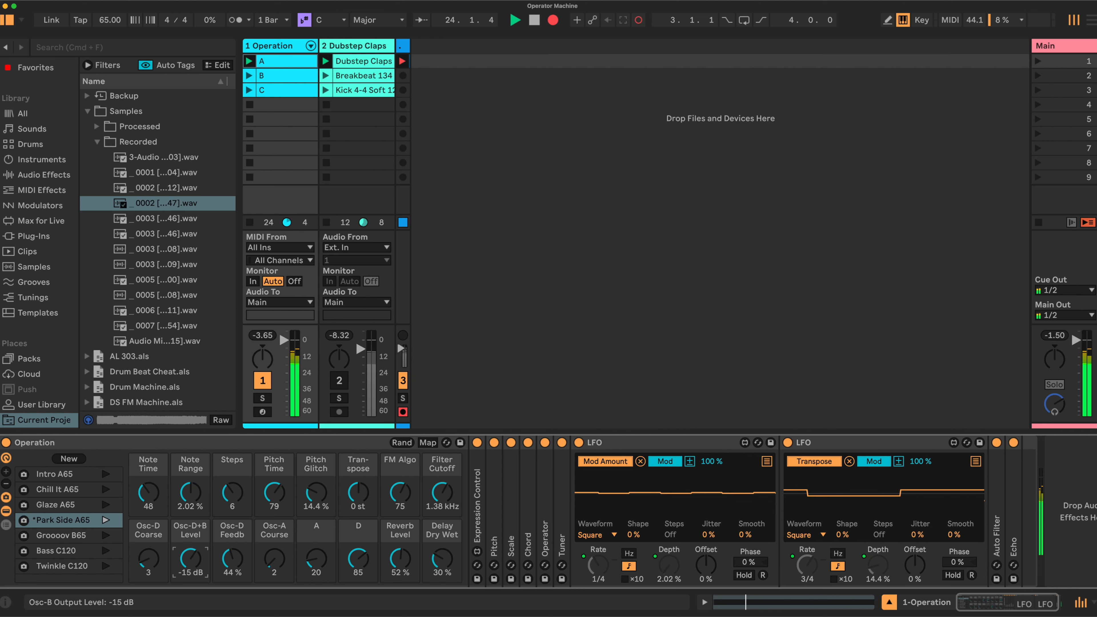
Recall the Glaze A65 macro variation, then adjust the Osc-D+B Level and Note Time macros of the Operation rack
left_click(100, 505)
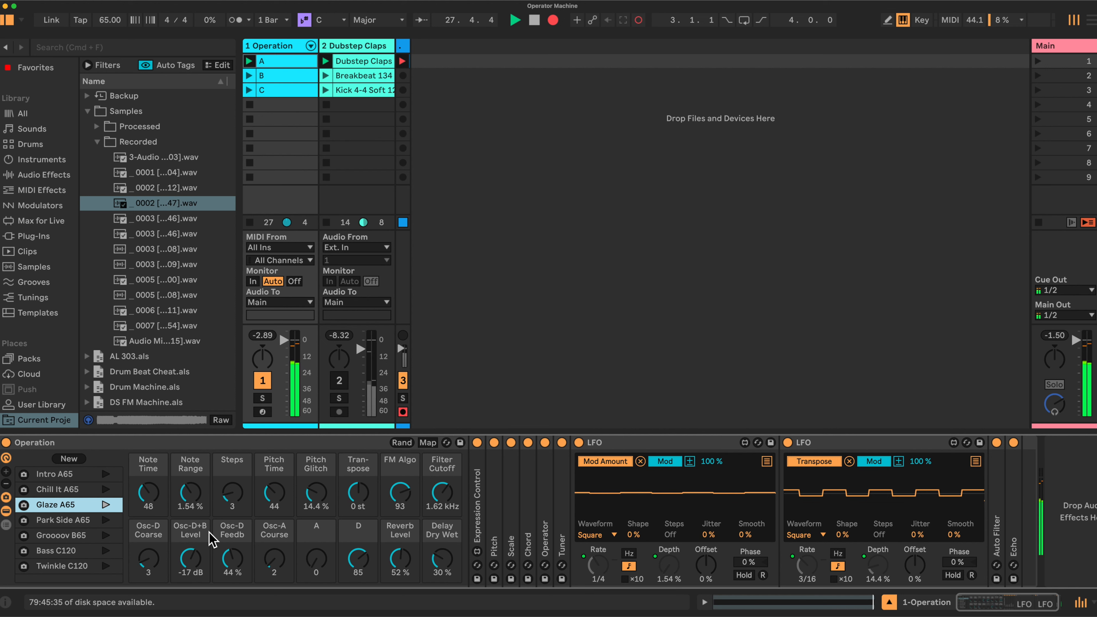
left_click_drag(190, 561, 190, 564)
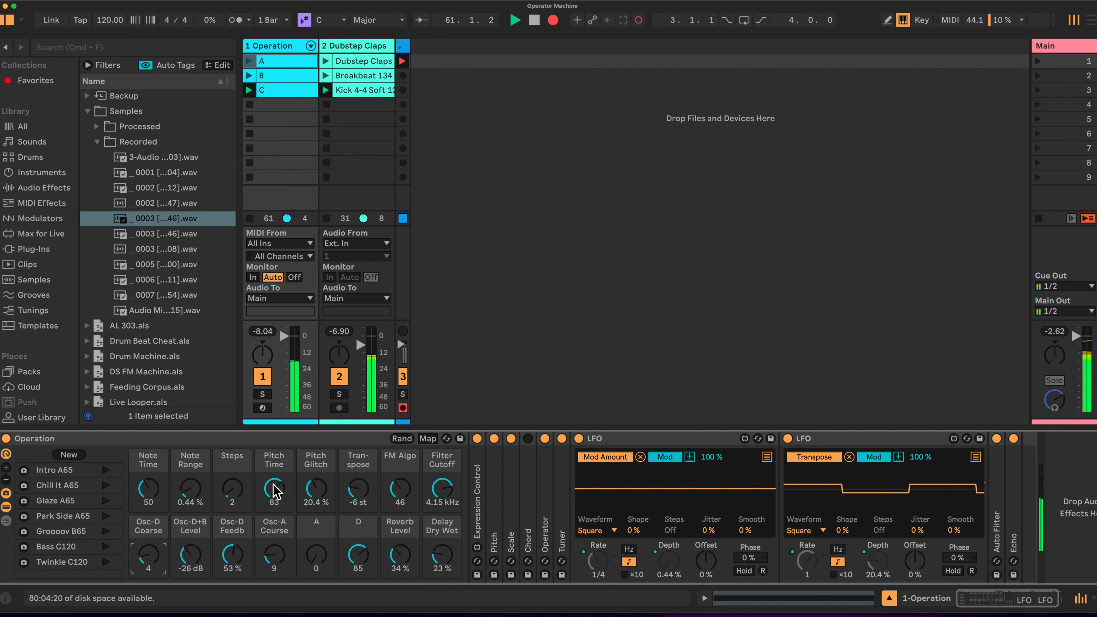
left_click_drag(151, 497, 150, 482)
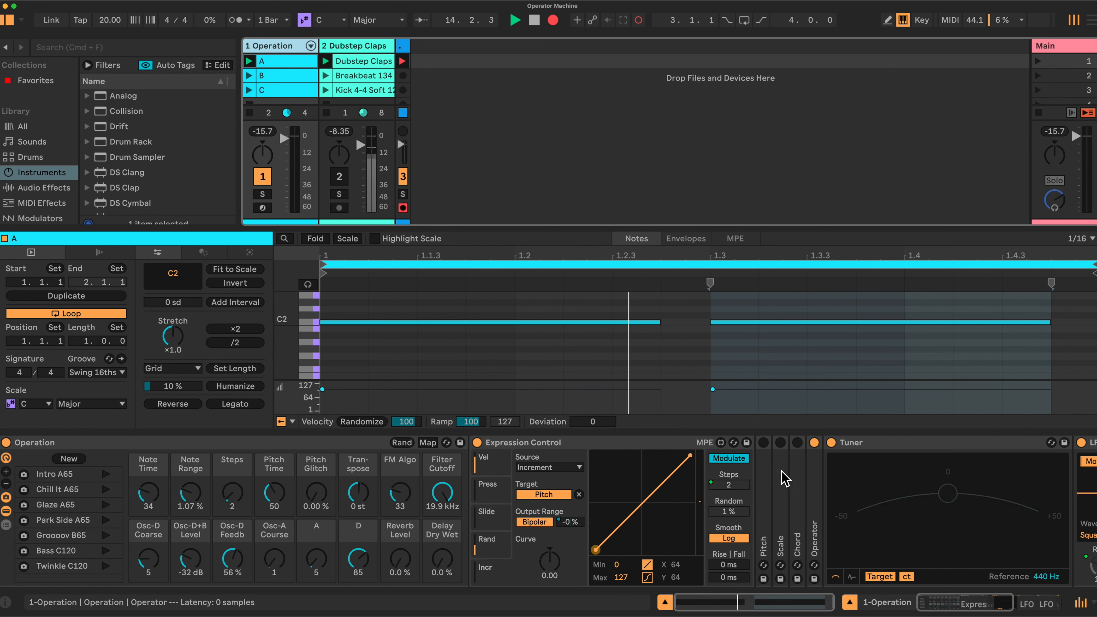
Unfold the Operator, Chord, Scale and Pitch devices in the Operation rack to examine the device chain
scroll(843, 484, "right", 5)
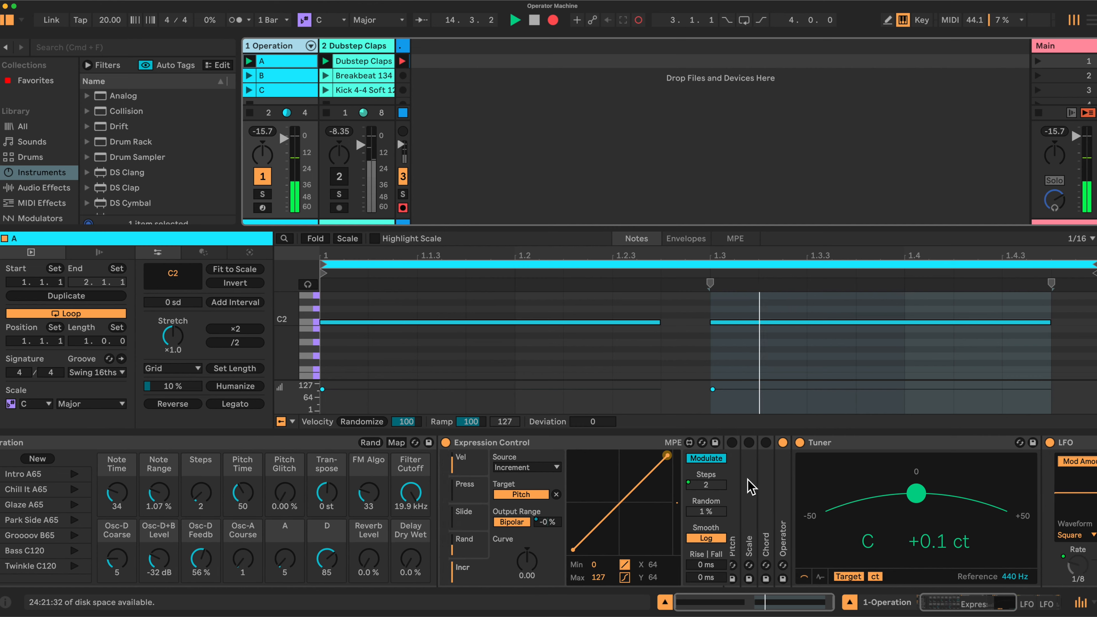
scroll(887, 484, "right", 2)
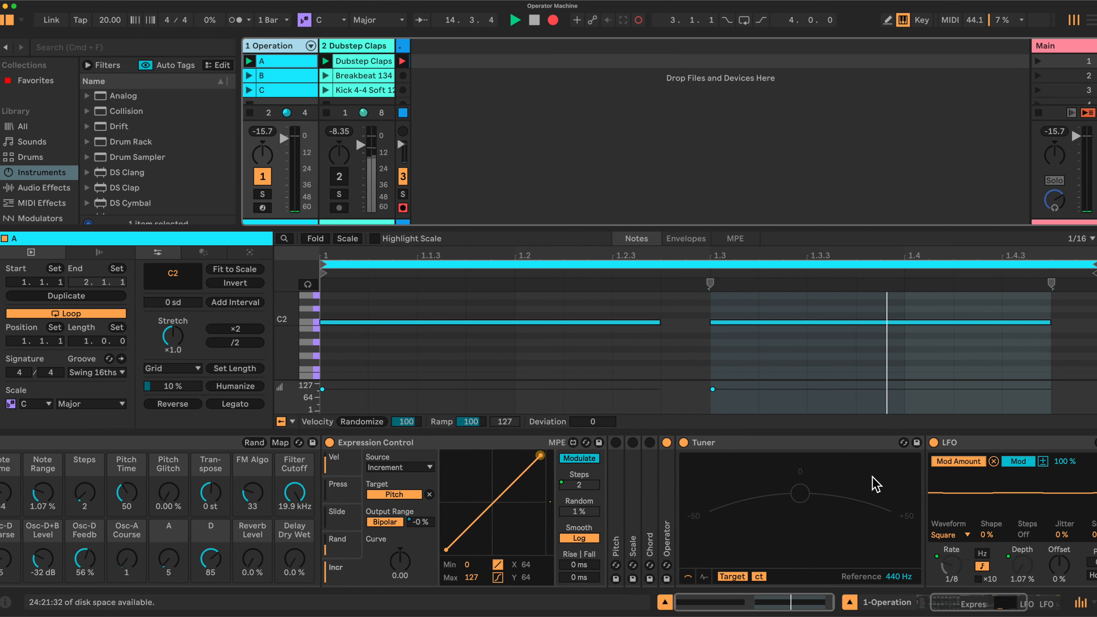
double_click(652, 502)
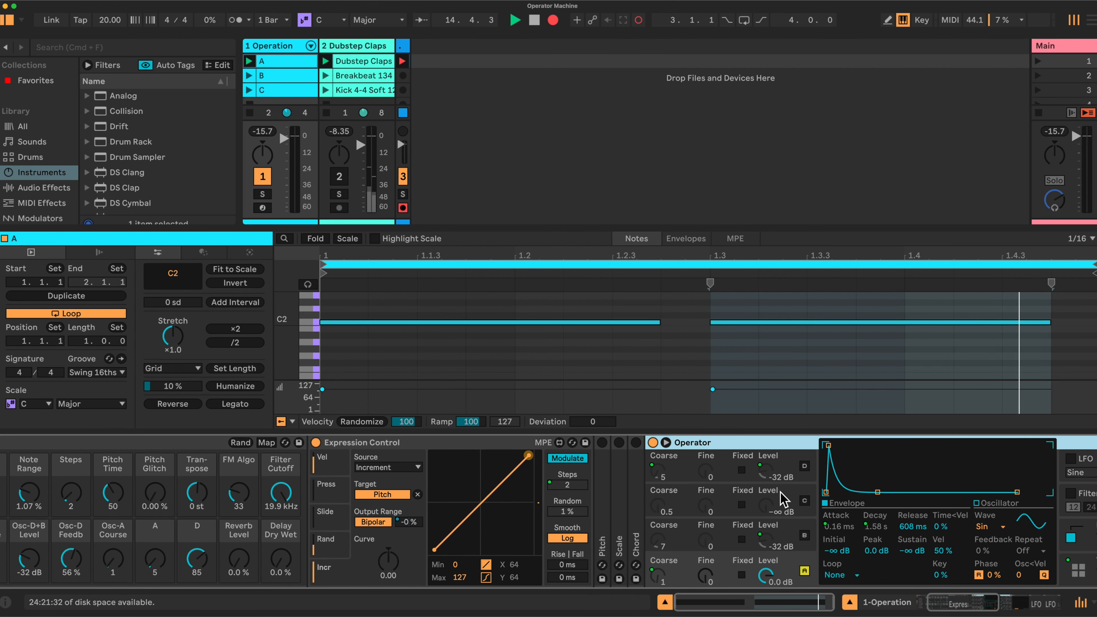
double_click(638, 502)
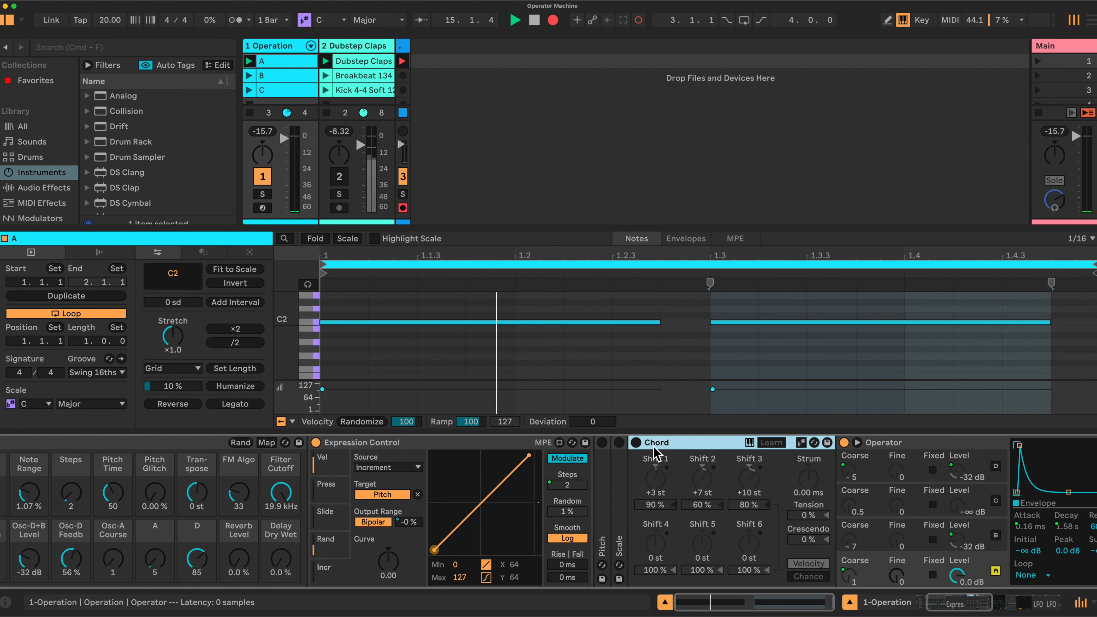
left_click(622, 505)
double_click(622, 505)
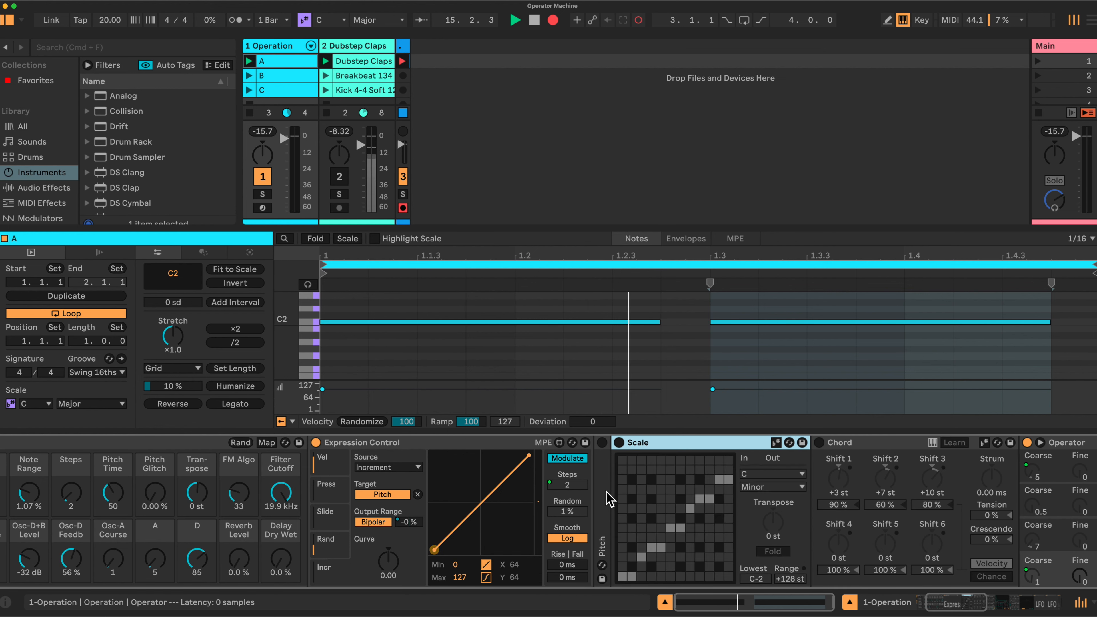
double_click(603, 462)
scroll(793, 445, "right", 5)
scroll(938, 446, "right", 4)
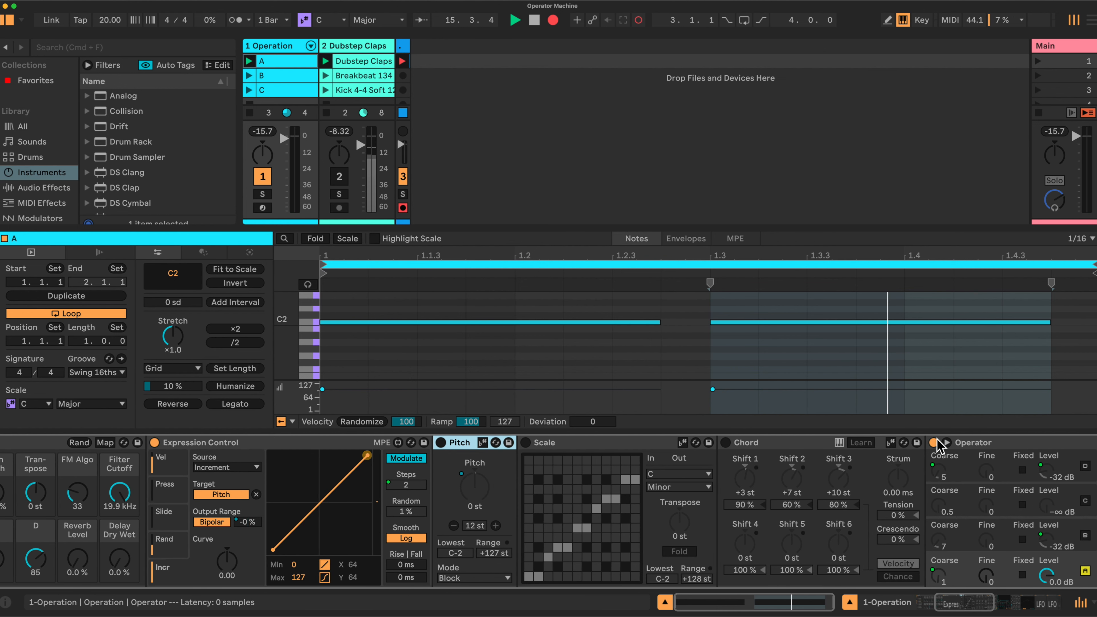
Fold the Operator, Chord, Scale and Pitch devices back up in the rack's device chain
double_click(995, 446)
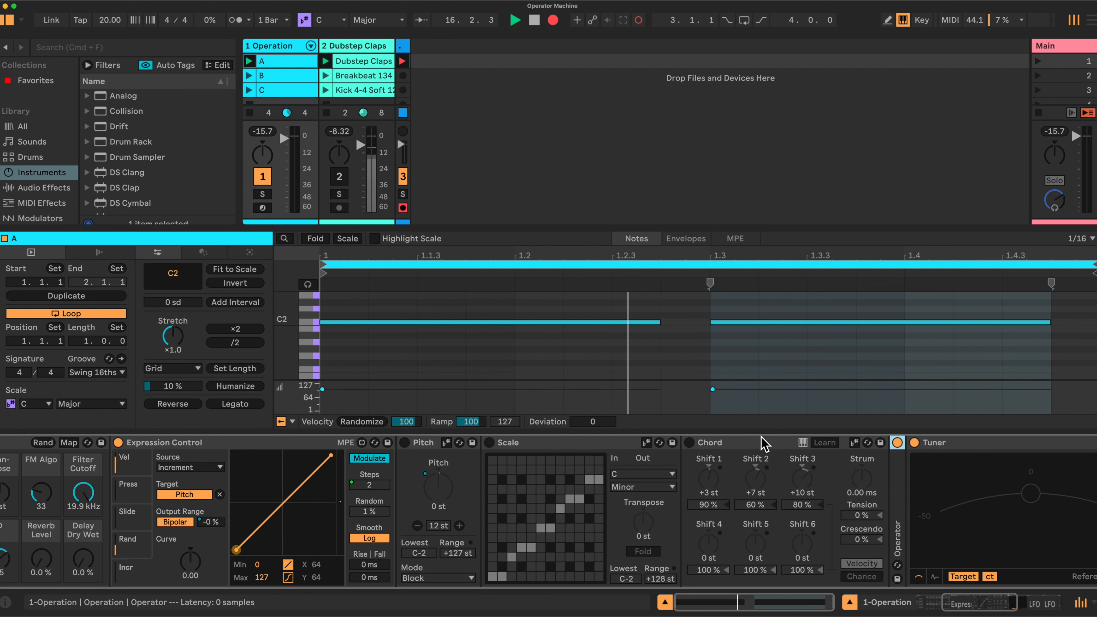
left_click(755, 445)
double_click(755, 445)
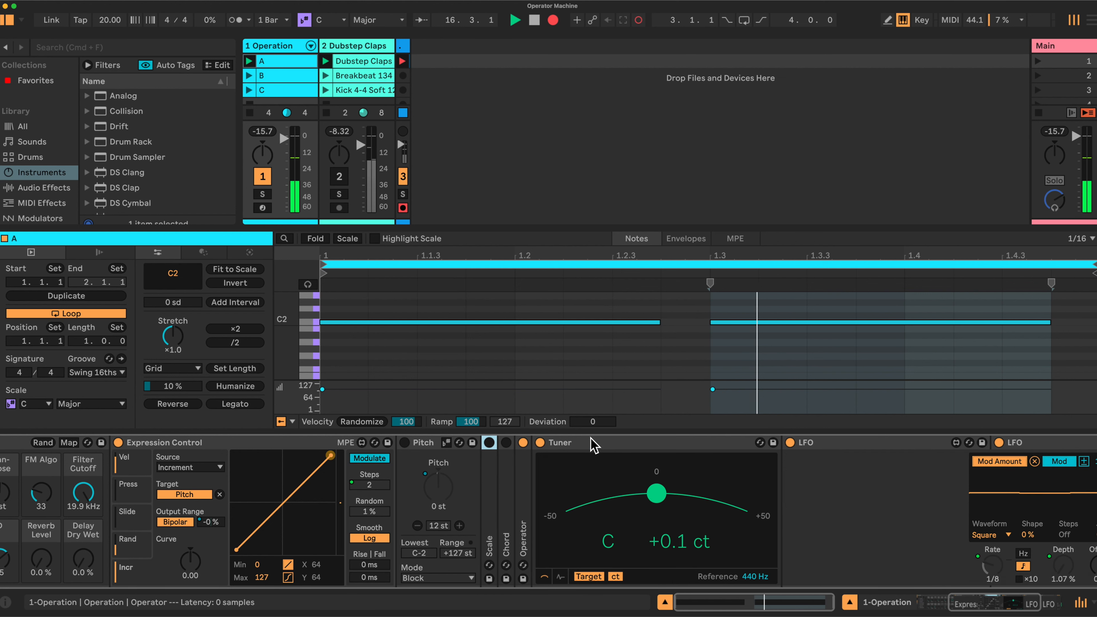
double_click(518, 443)
double_click(428, 445)
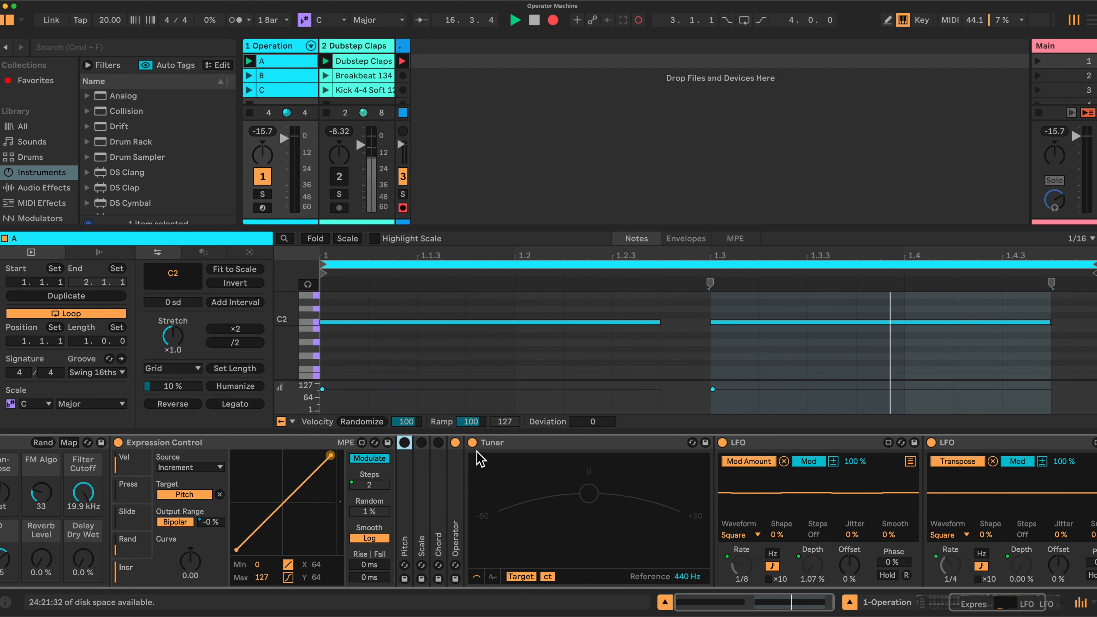
Switch the Expression Control device off and back on to compare its effect on the pitch in the Tuner
scroll(602, 487, "left", 5)
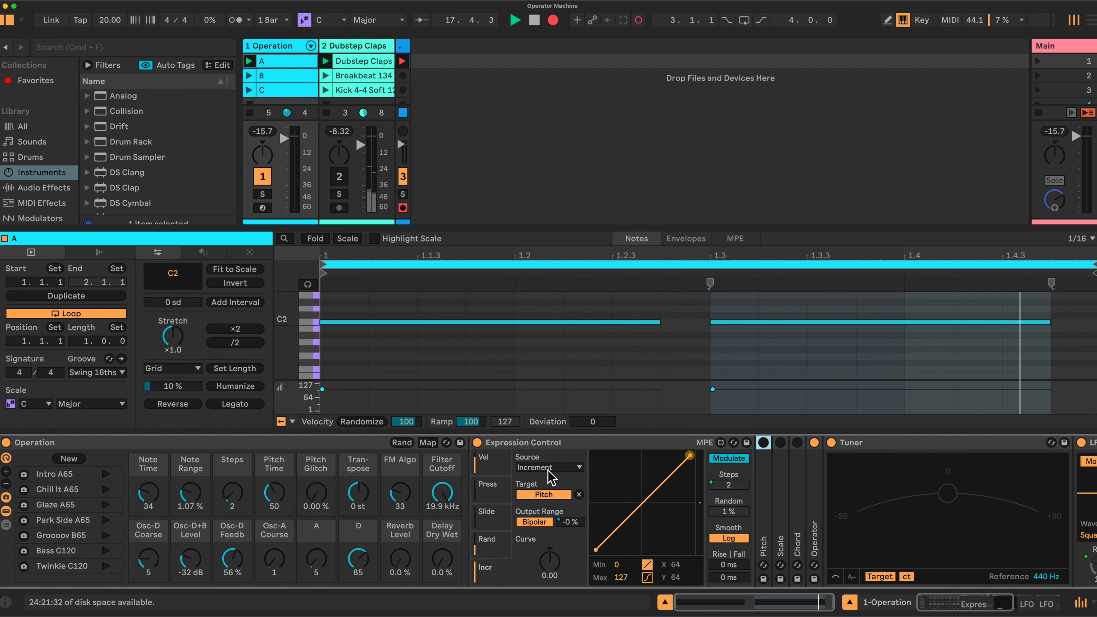
left_click(477, 442)
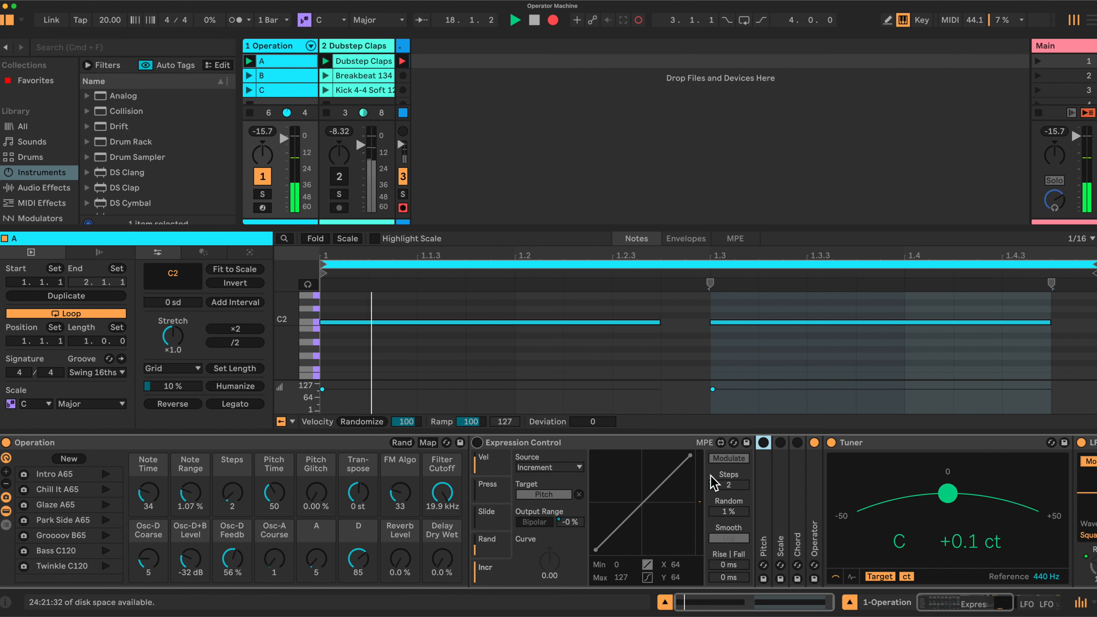
scroll(820, 491, "right", 3)
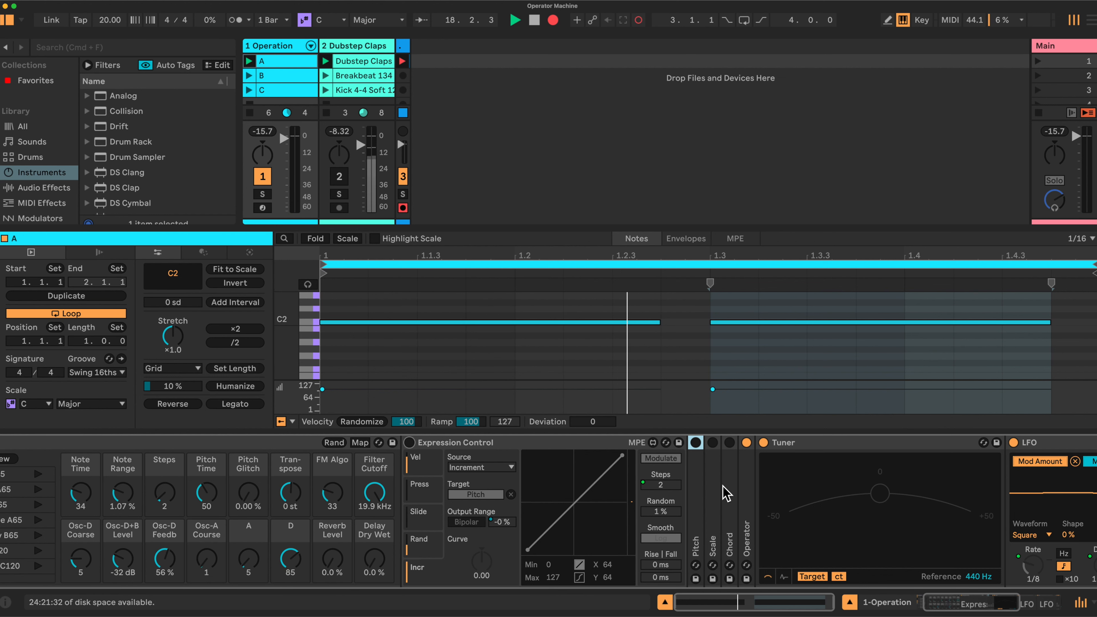
scroll(734, 514, "left", 3)
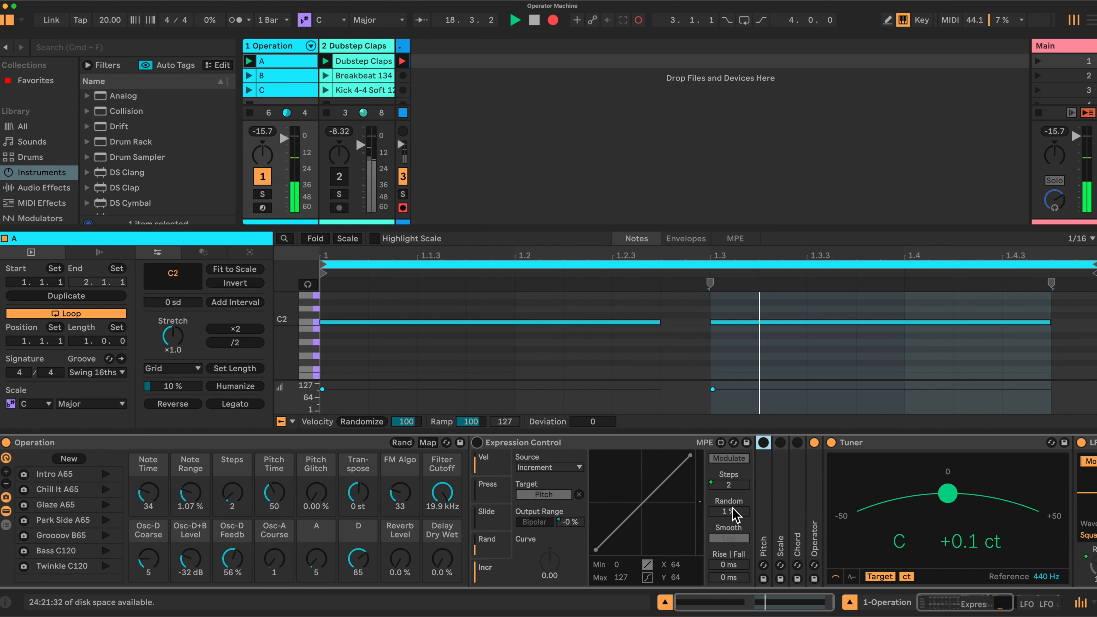
left_click(477, 443)
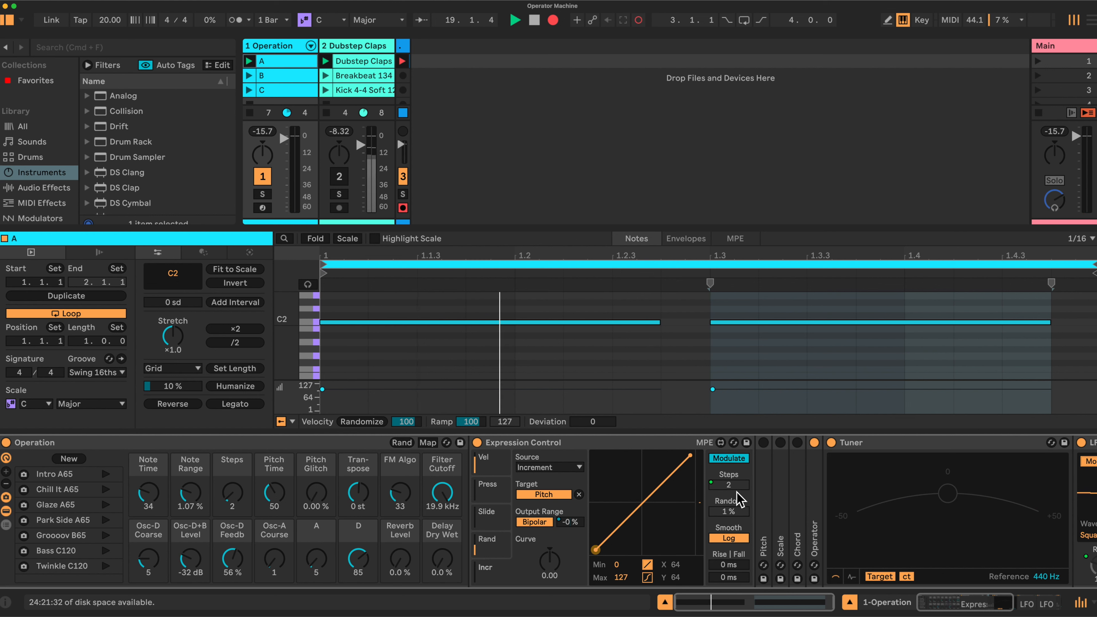
Set the Operation rack's Steps macro to 5
left_click_drag(231, 494, 231, 503)
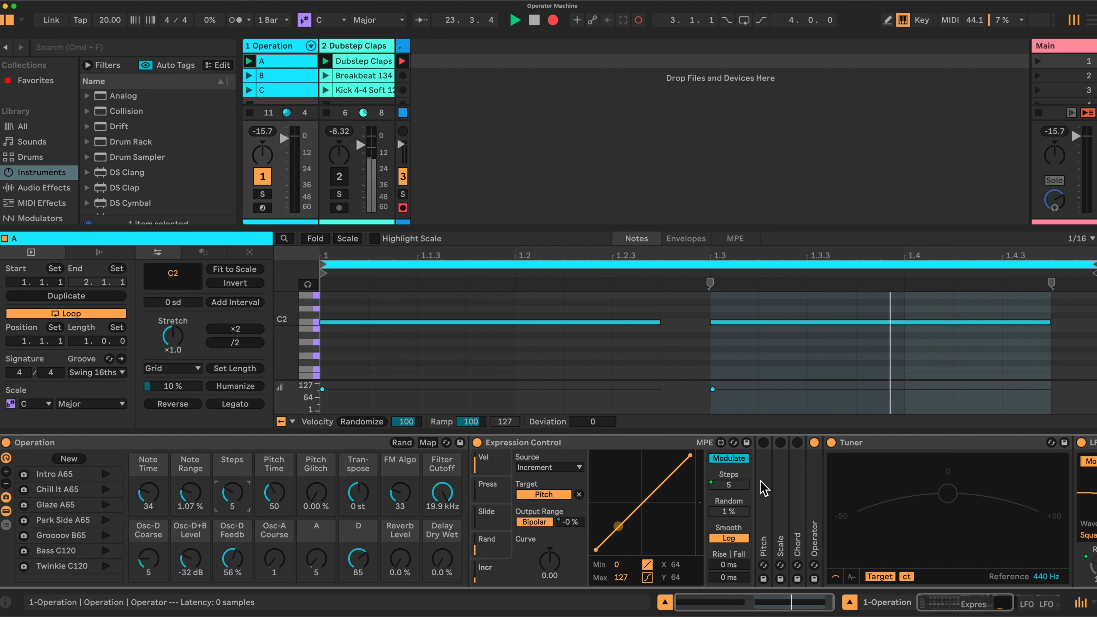
Unfold and switch on the Pitch and Scale devices that follow Expression Control in the rack
double_click(763, 488)
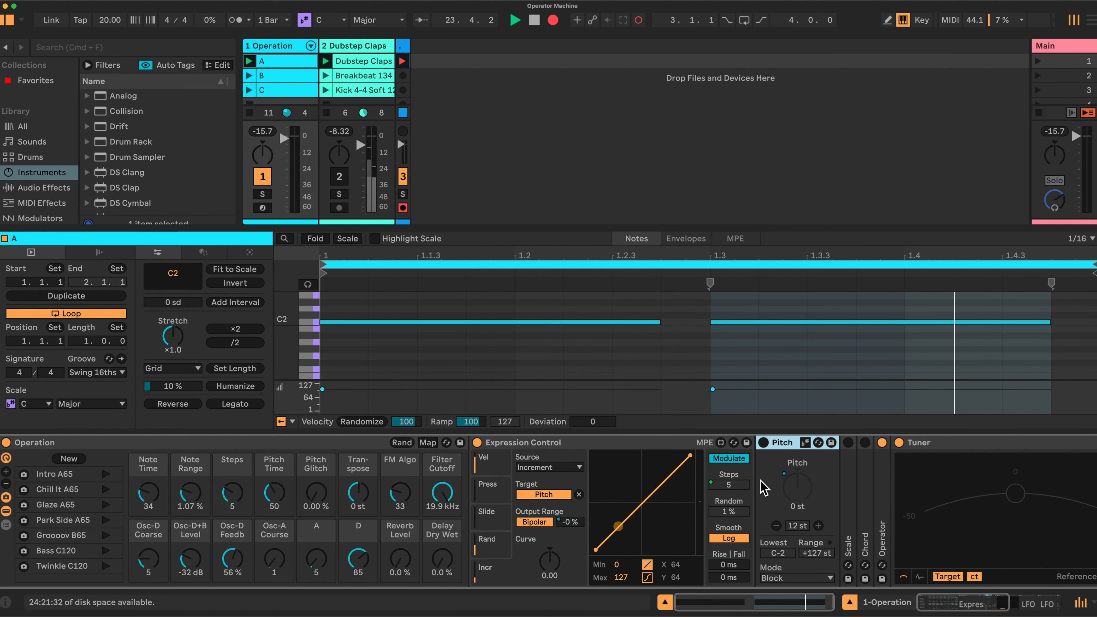
left_click(764, 443)
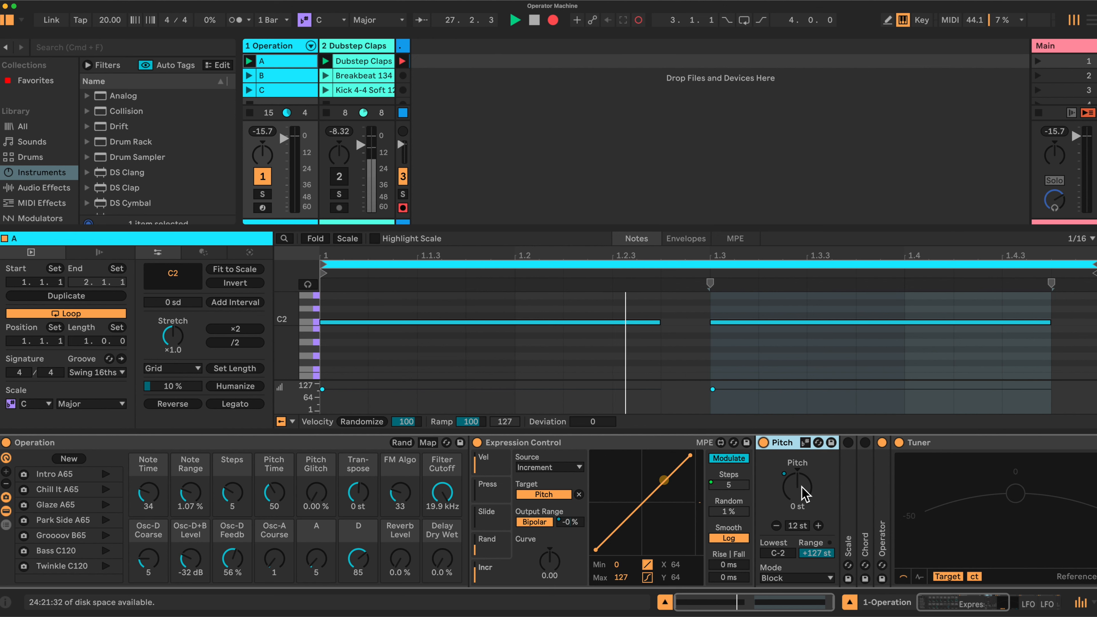
scroll(781, 491, "right", 5)
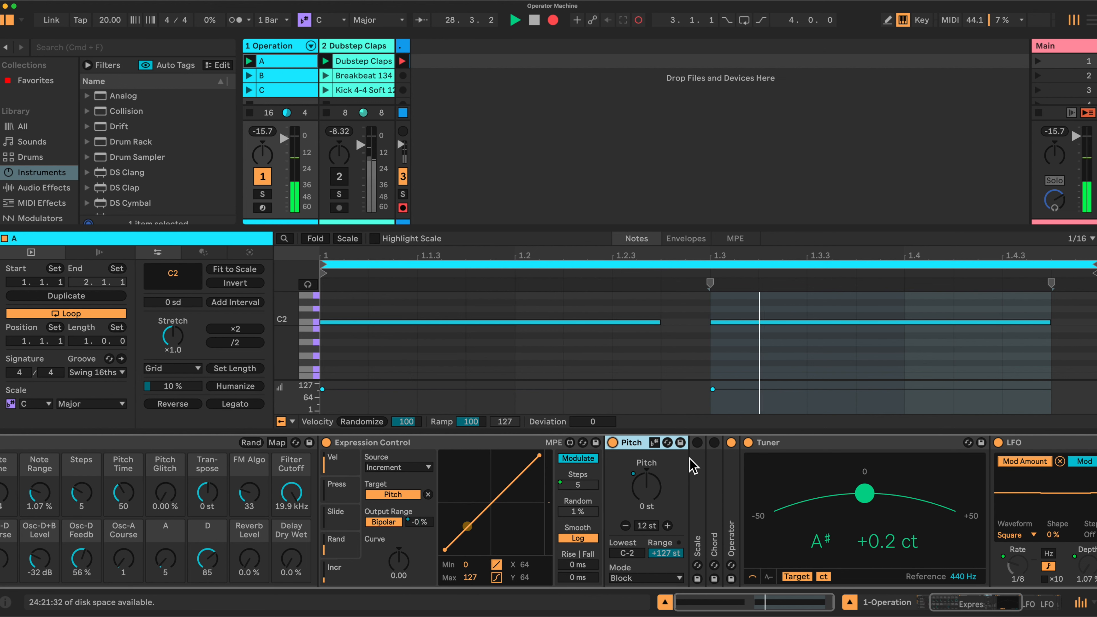
double_click(702, 488)
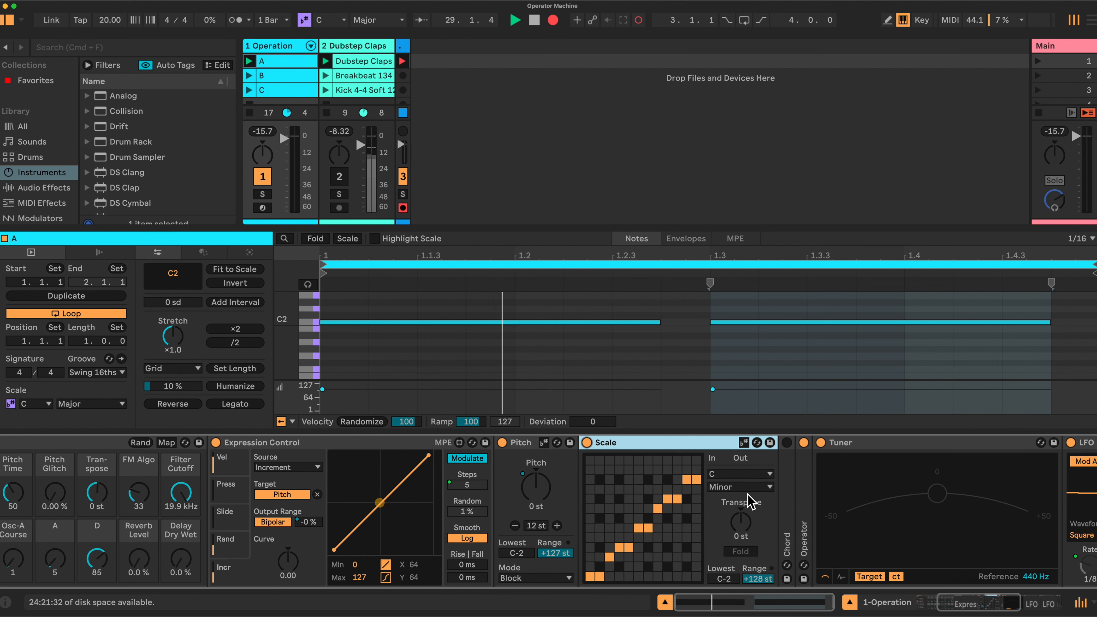
Examine the root note and scale type choices of the Scale device without picking different ones
left_click(770, 475)
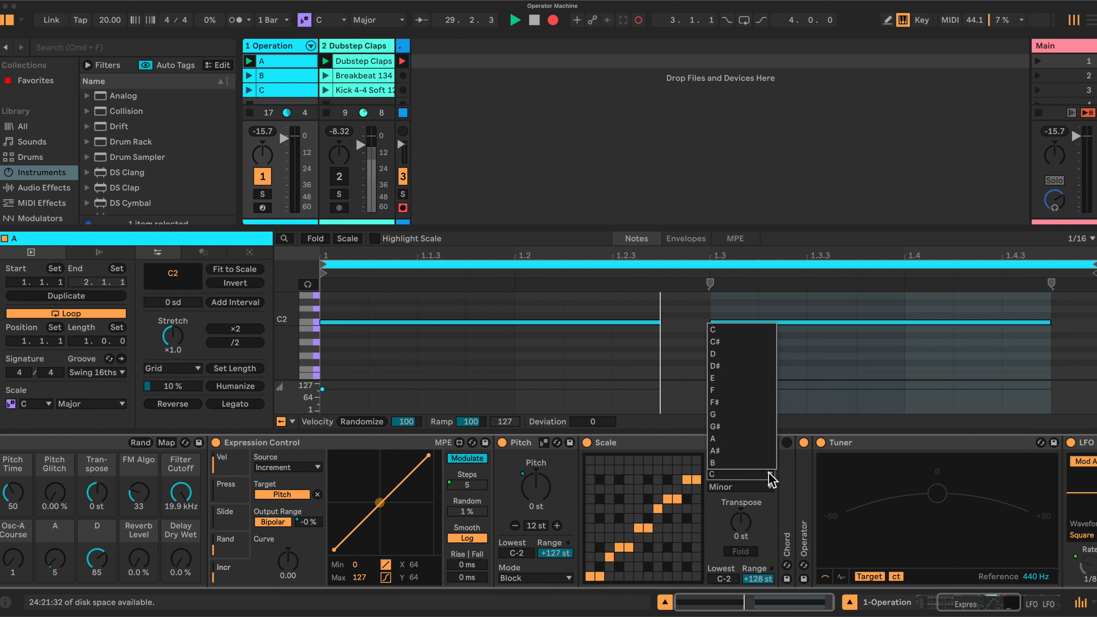
left_click(769, 498)
left_click(770, 487)
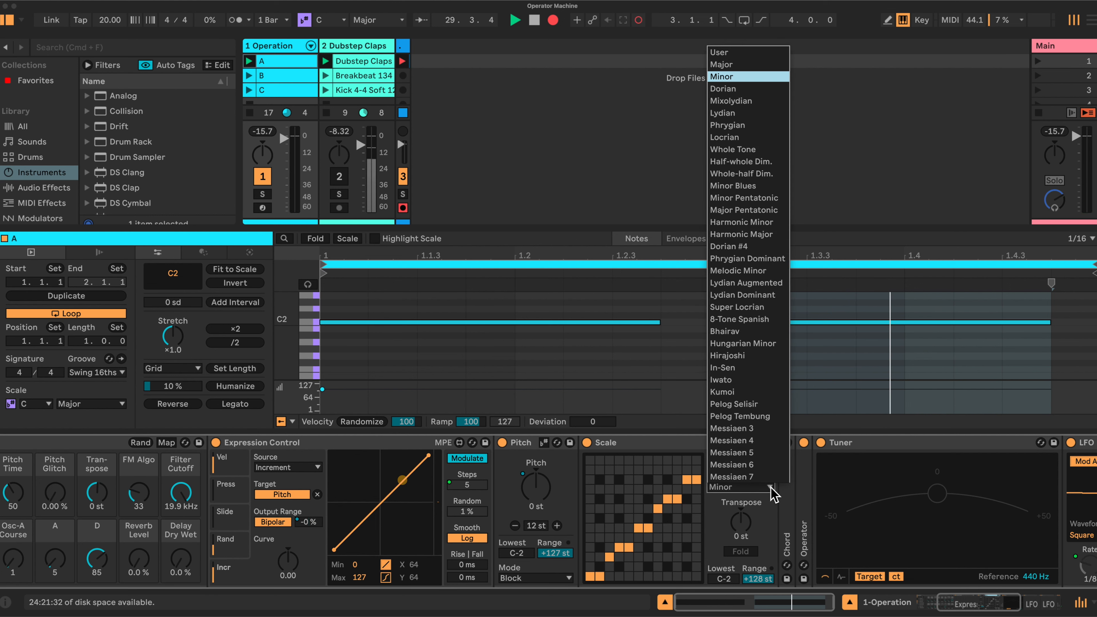
left_click(771, 488)
left_click(771, 475)
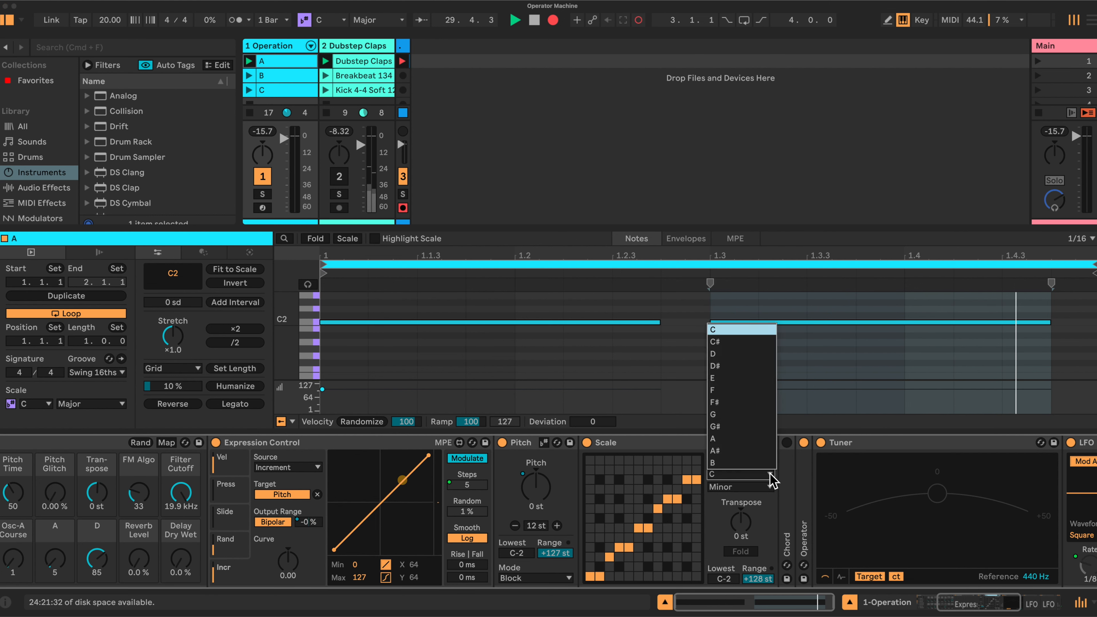
left_click(772, 477)
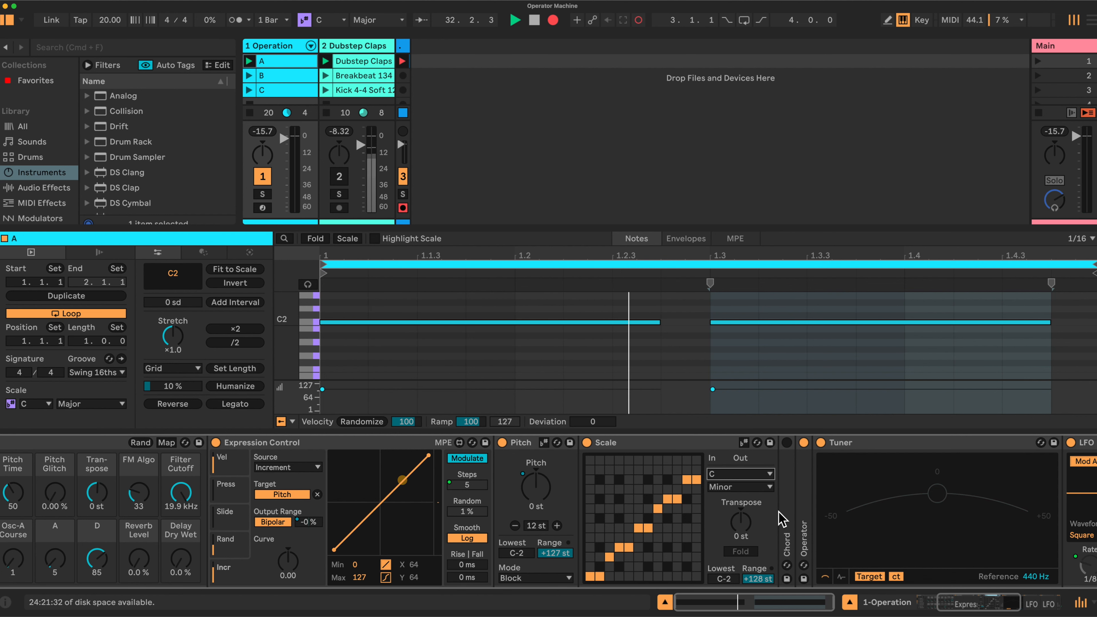
Unfold and switch on the Chord device after Scale, and look over its Shift and Strum settings
scroll(779, 518, "right", 3)
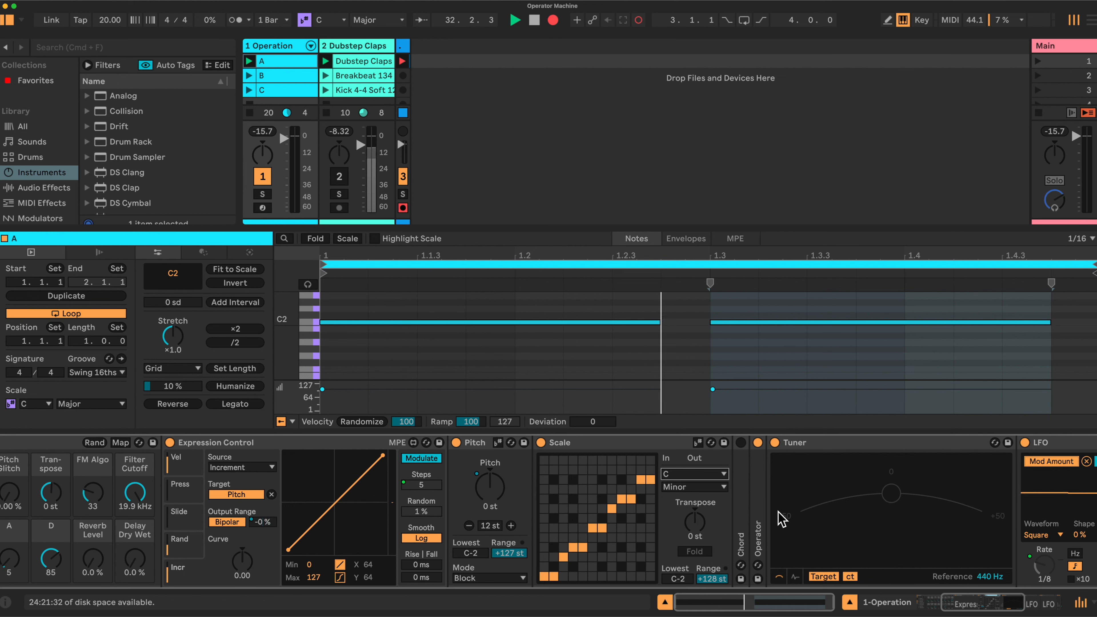
double_click(741, 482)
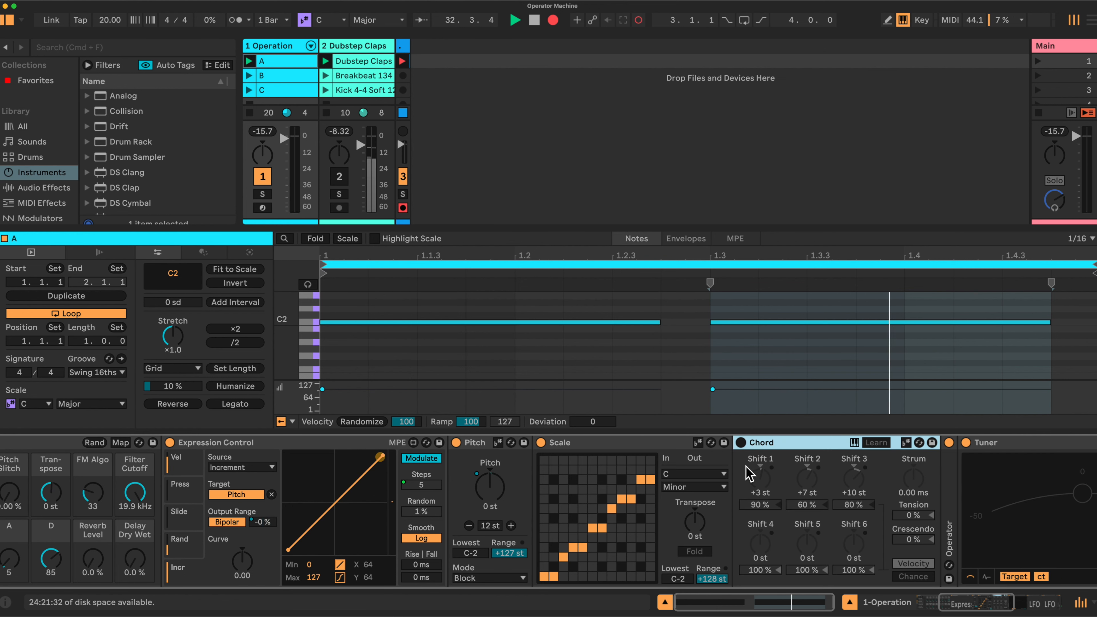
scroll(749, 476, "right", 12)
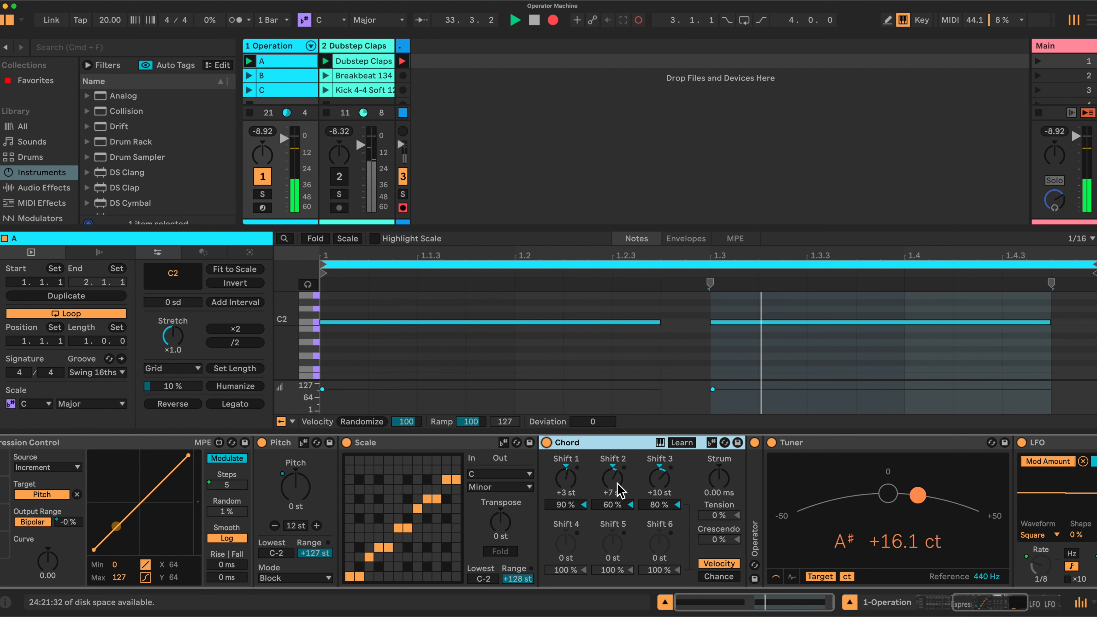
left_click_drag(652, 490, 669, 477)
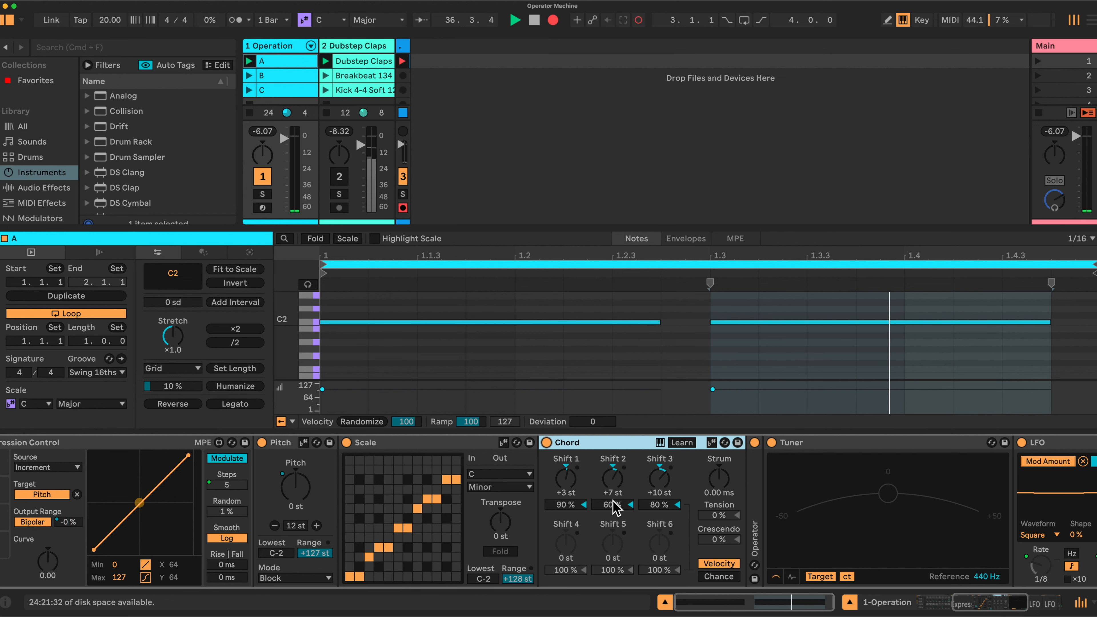
scroll(615, 508, "right", 5)
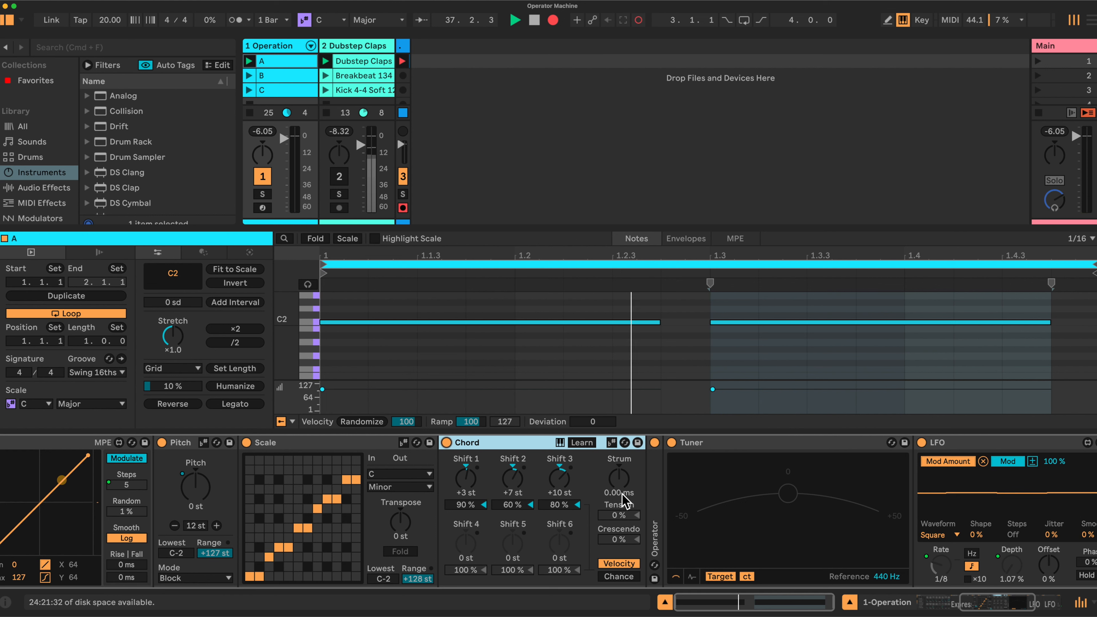
scroll(626, 501, "right", 5)
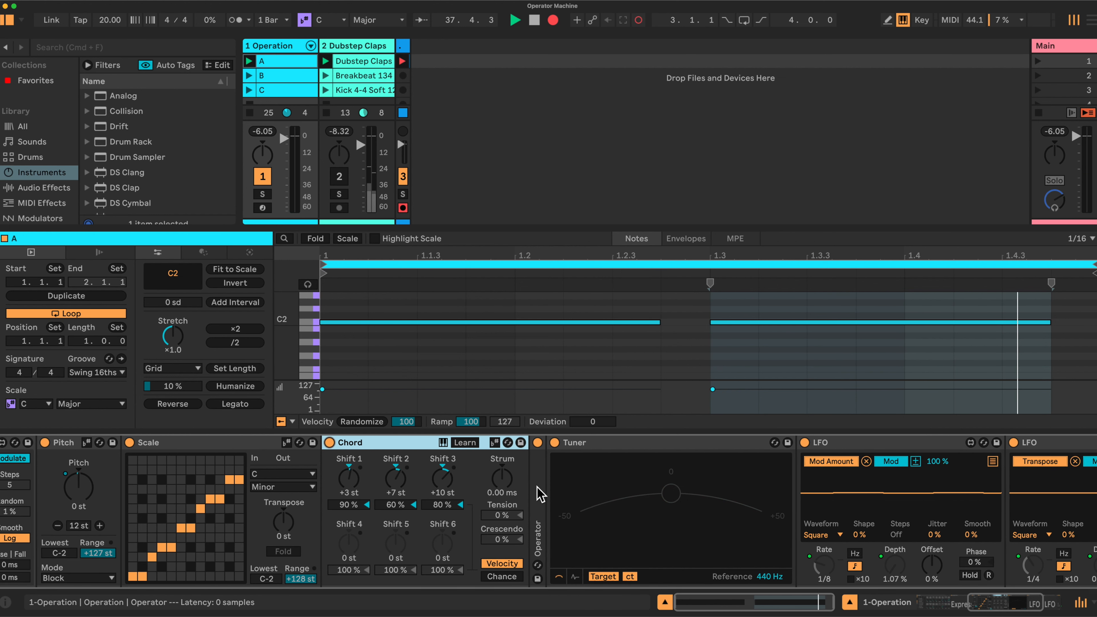
Unfold the Operator device and fold away the Chord, Scale, Pitch and Expression Control devices before it
double_click(537, 487)
scroll(537, 487, "left", 5)
double_click(510, 437)
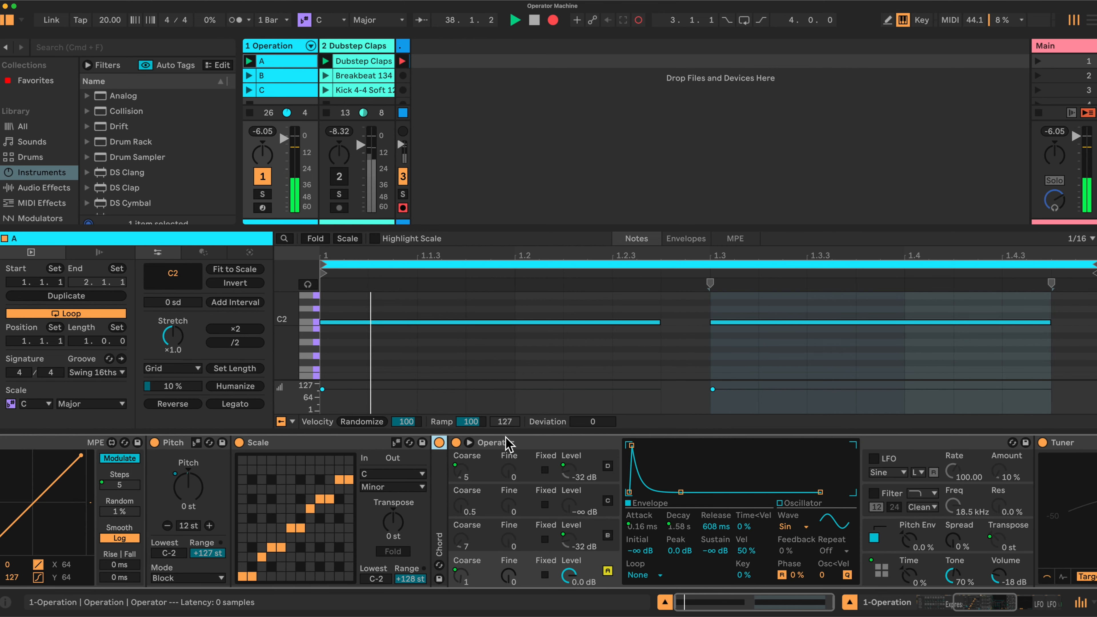
double_click(350, 439)
scroll(352, 440, "left", 10)
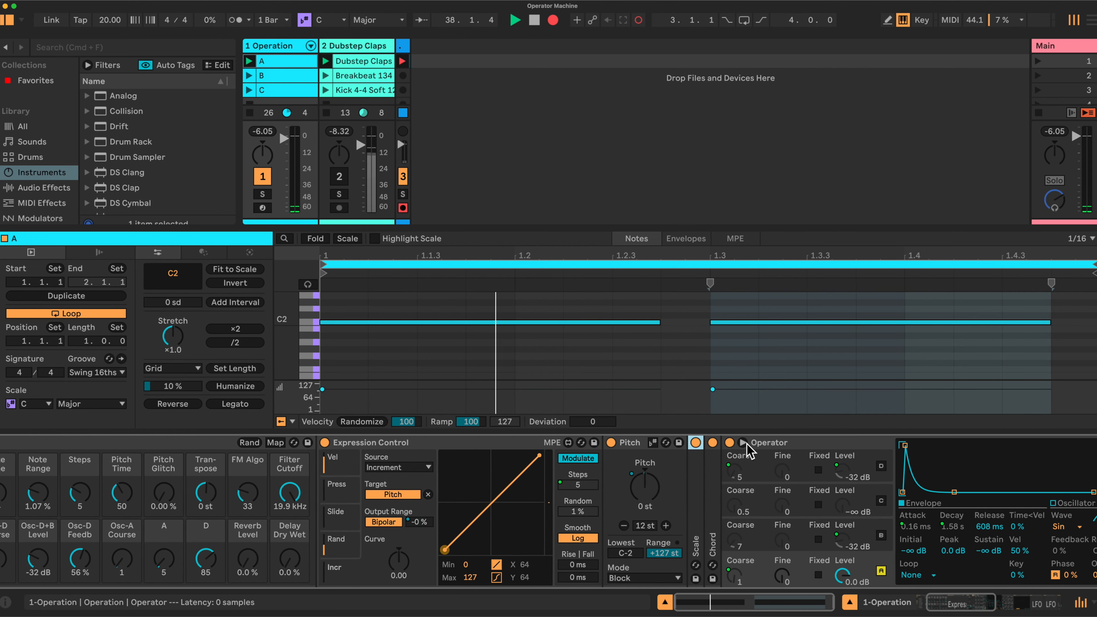
double_click(645, 448)
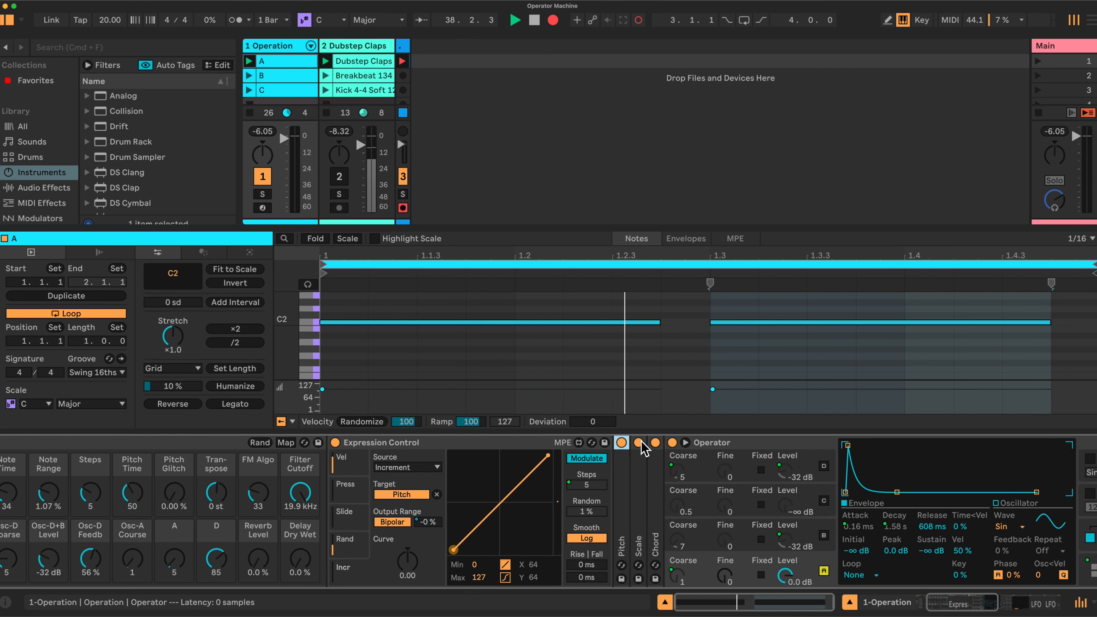
left_click(509, 447)
double_click(508, 447)
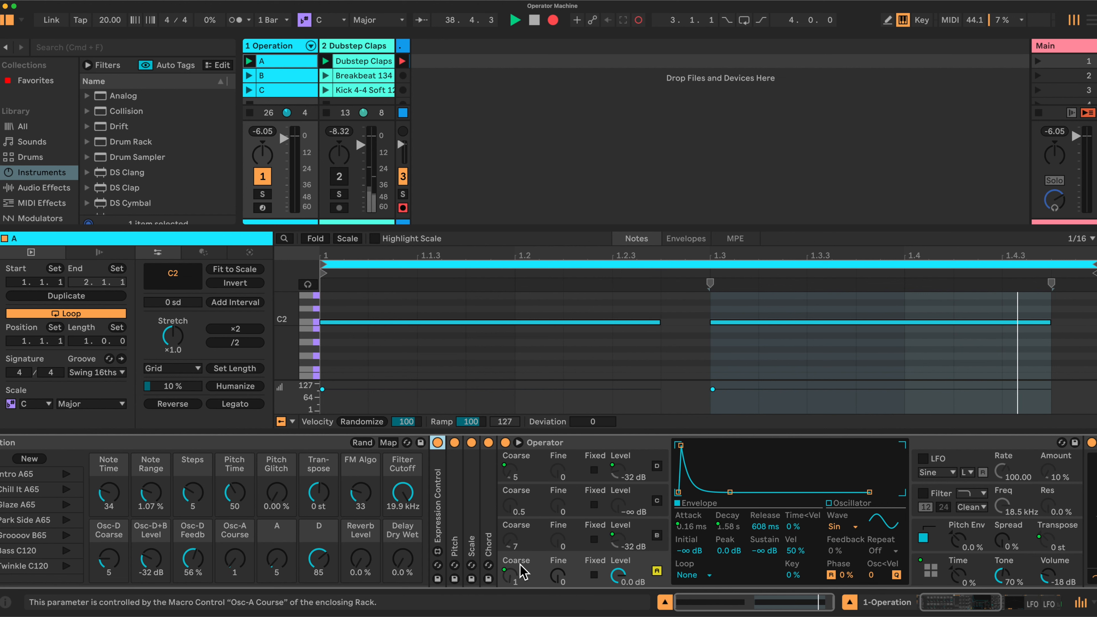
Try the Osc-A Coarse macro at 6 and return it to 1, and set Osc-D Coarse to 4 with oscillator D displayed
left_click_drag(524, 569, 524, 556)
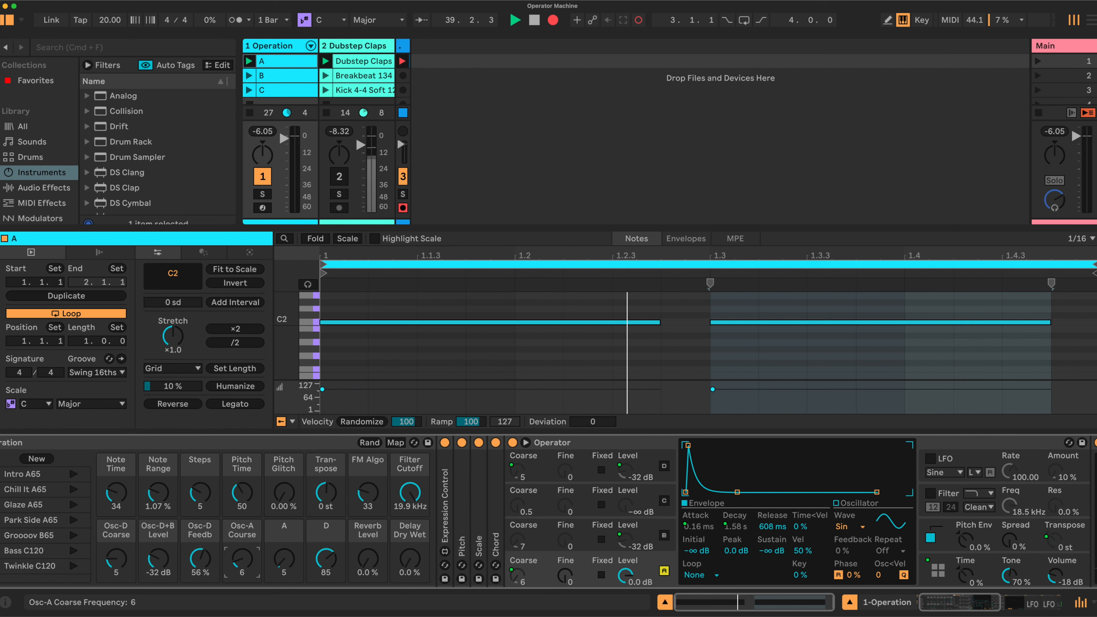
left_click_drag(242, 559, 242, 570)
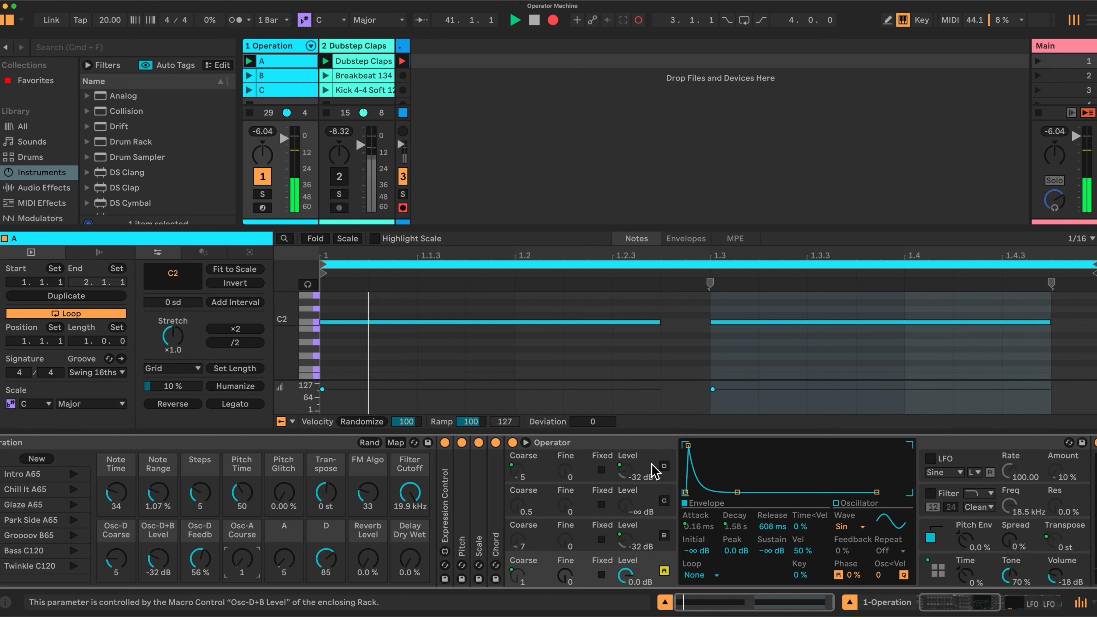
left_click(664, 466)
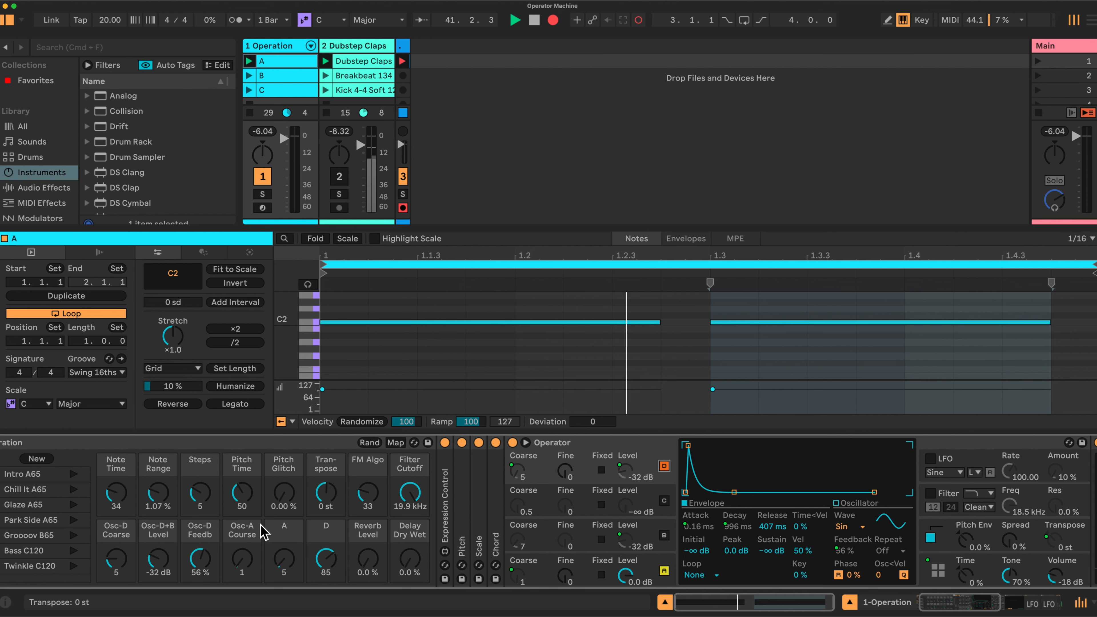
left_click_drag(119, 564, 119, 560)
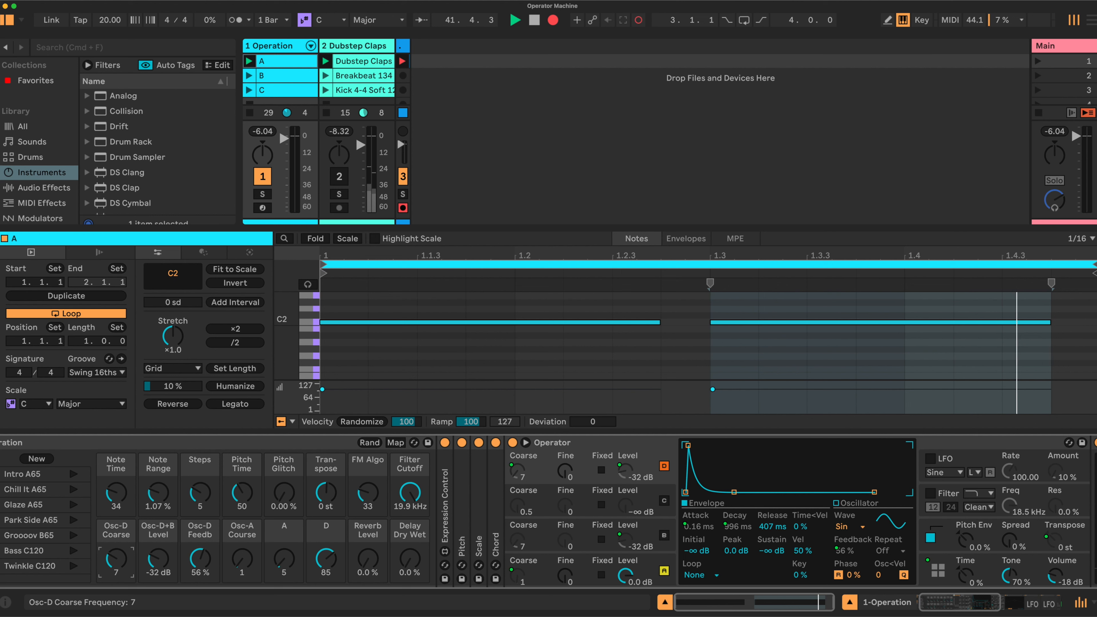
left_click_drag(116, 559, 116, 570)
Set the song tempo to 35.00 BPM
left_click(110, 20)
left_click_drag(109, 20, 110, 16)
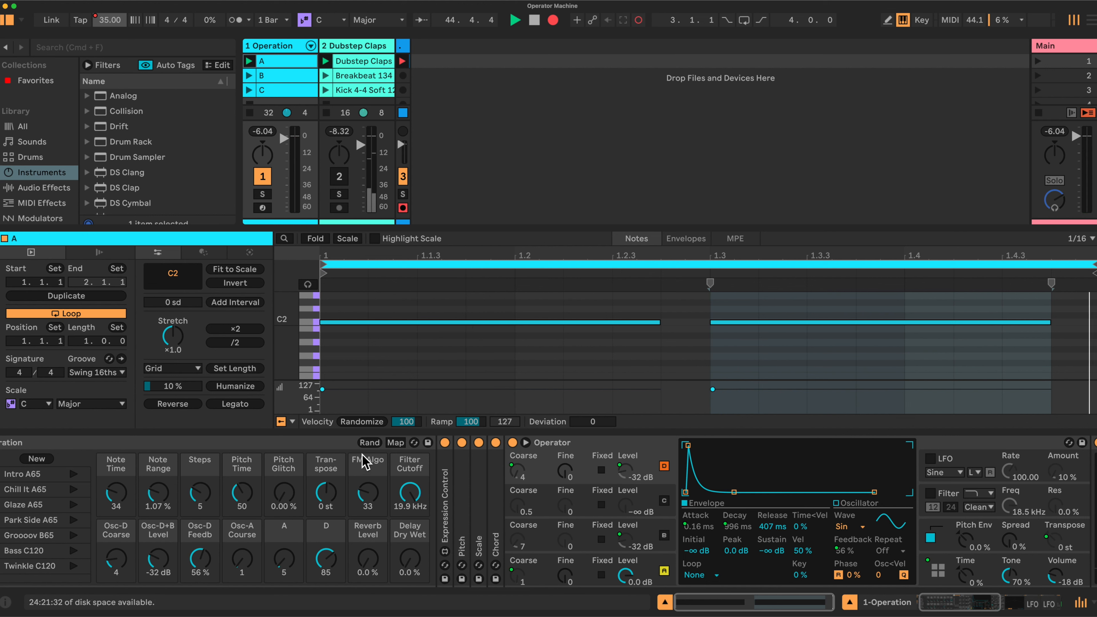
Look over Operator's algorithm and global settings, and the envelopes of oscillators D and B
left_click(938, 571)
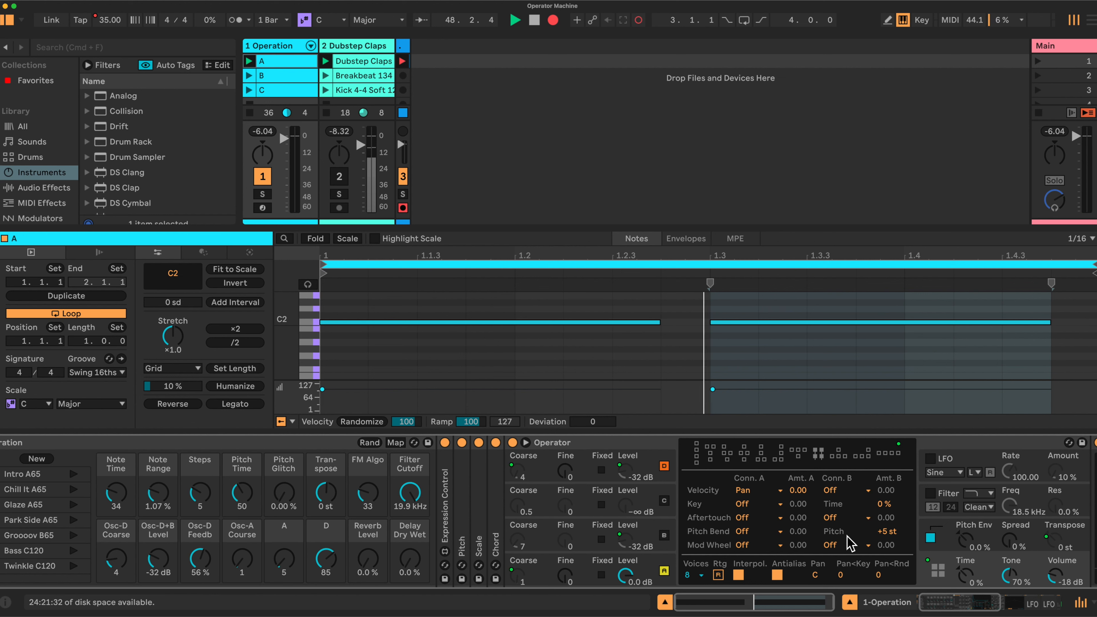
left_click(669, 477)
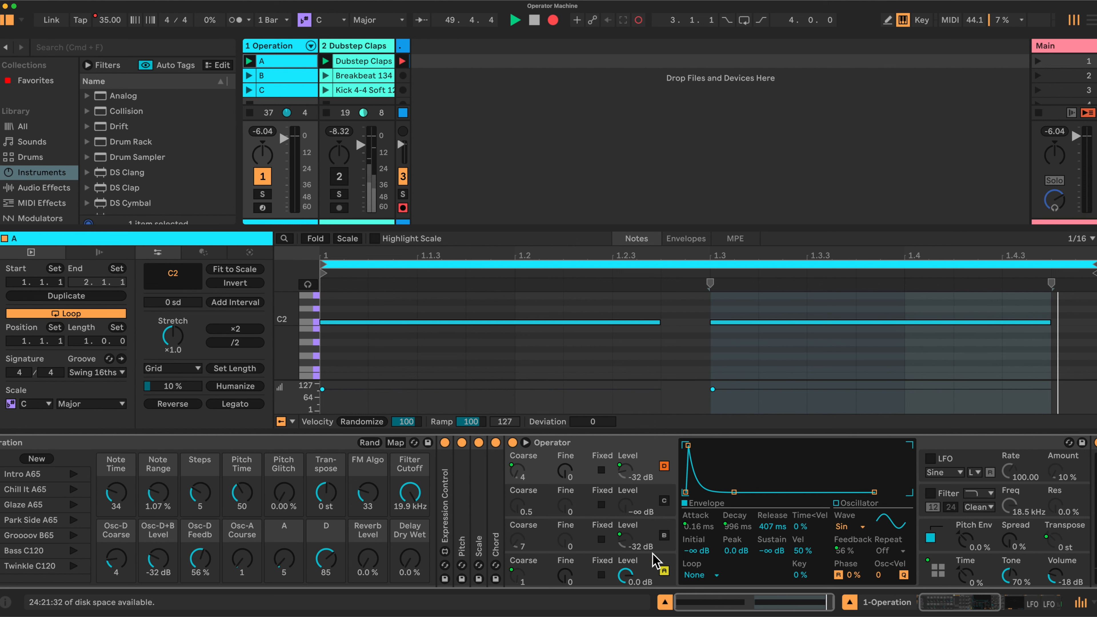
left_click(664, 536)
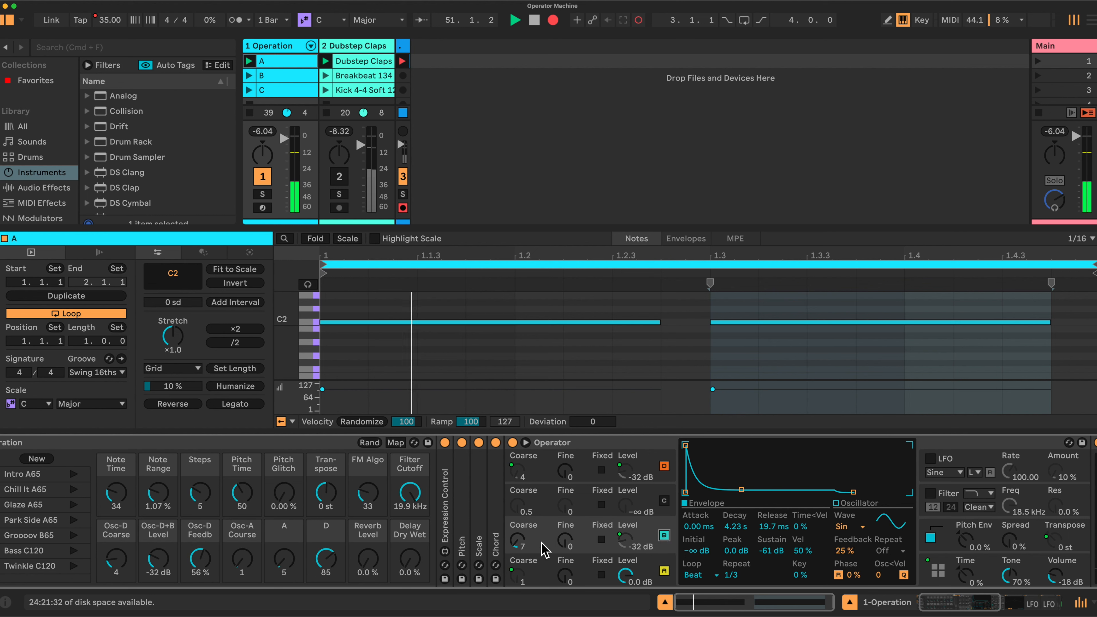
Set the Osc-D+B Level macro to -35 dB and the Osc-D Feedb macro to 67 %
left_click(159, 560)
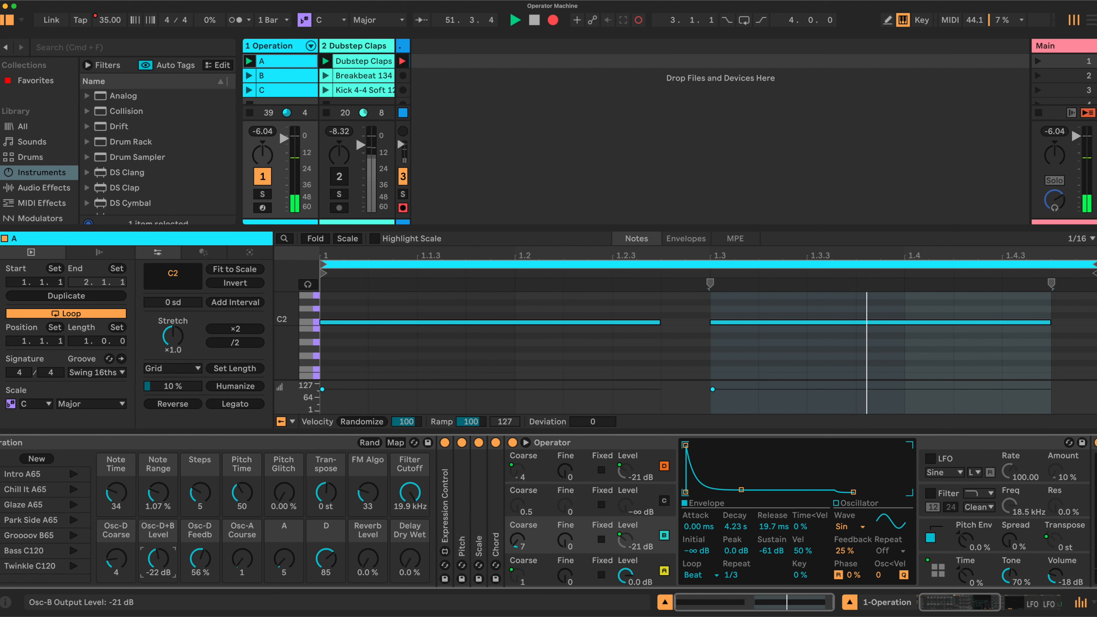
left_click_drag(159, 559, 159, 536)
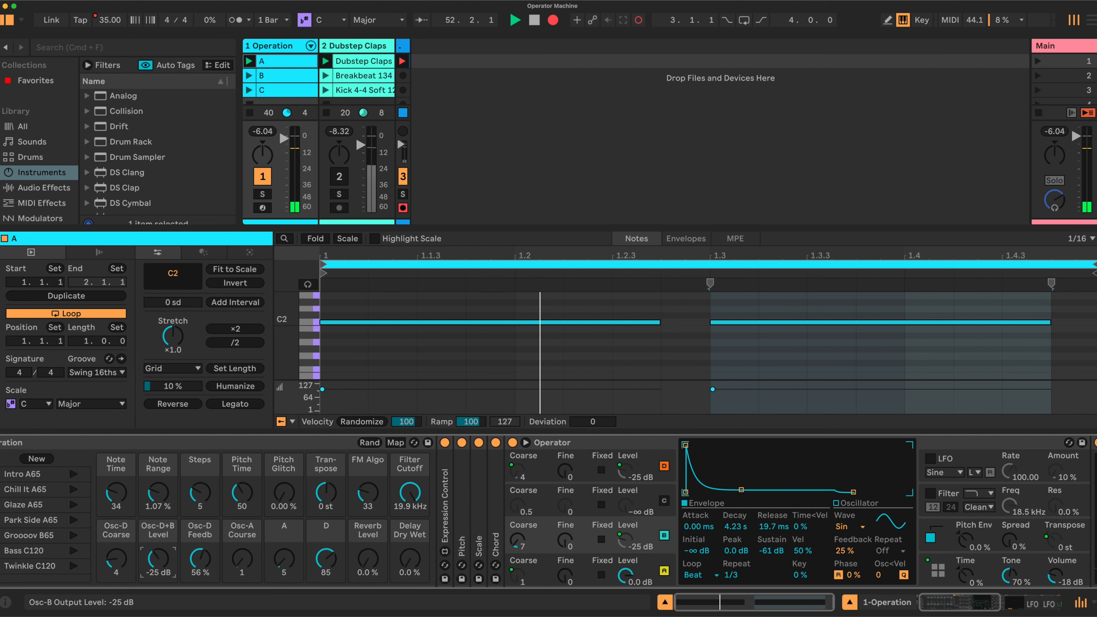
left_click_drag(159, 560, 159, 553)
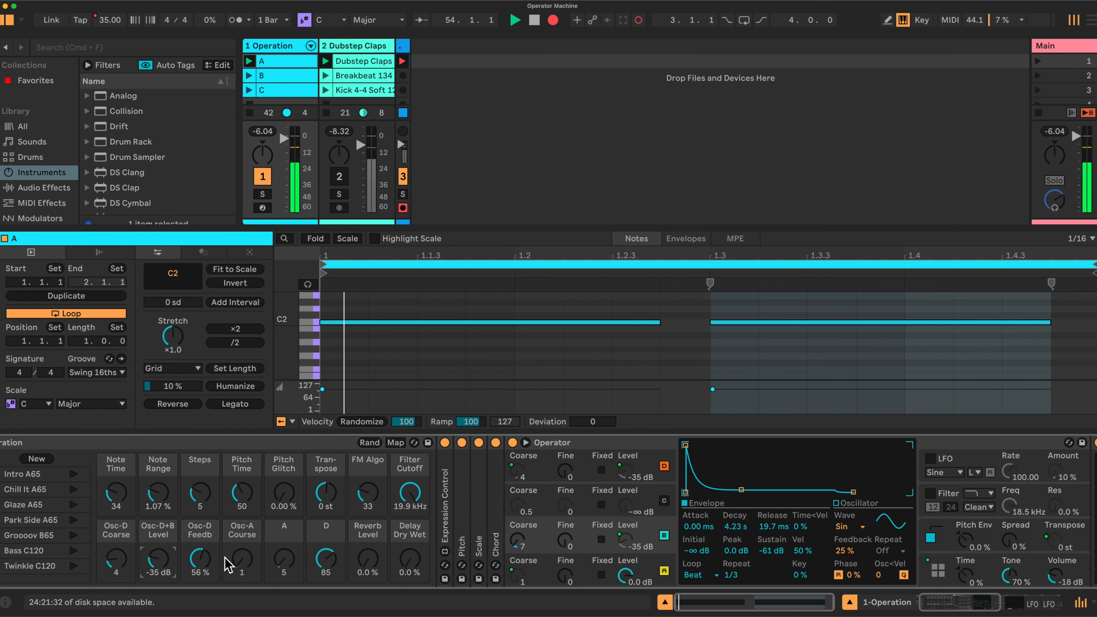
left_click_drag(200, 557, 201, 556)
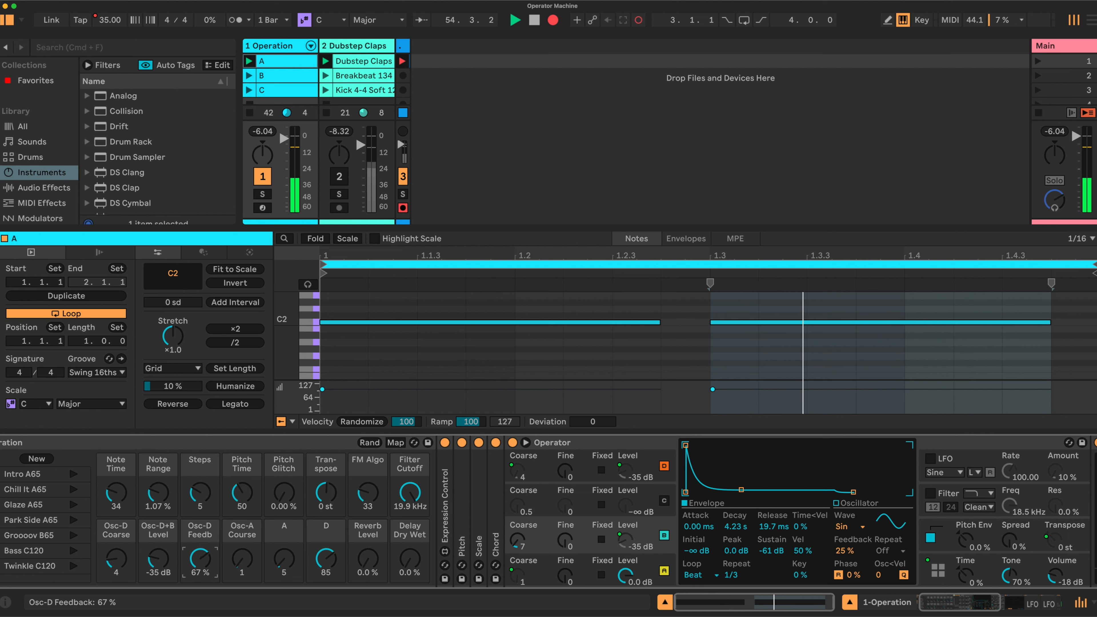
Examine Operator's algorithm display and oscillator B's envelope loop modes, keeping Beat as the mode
left_click(936, 572)
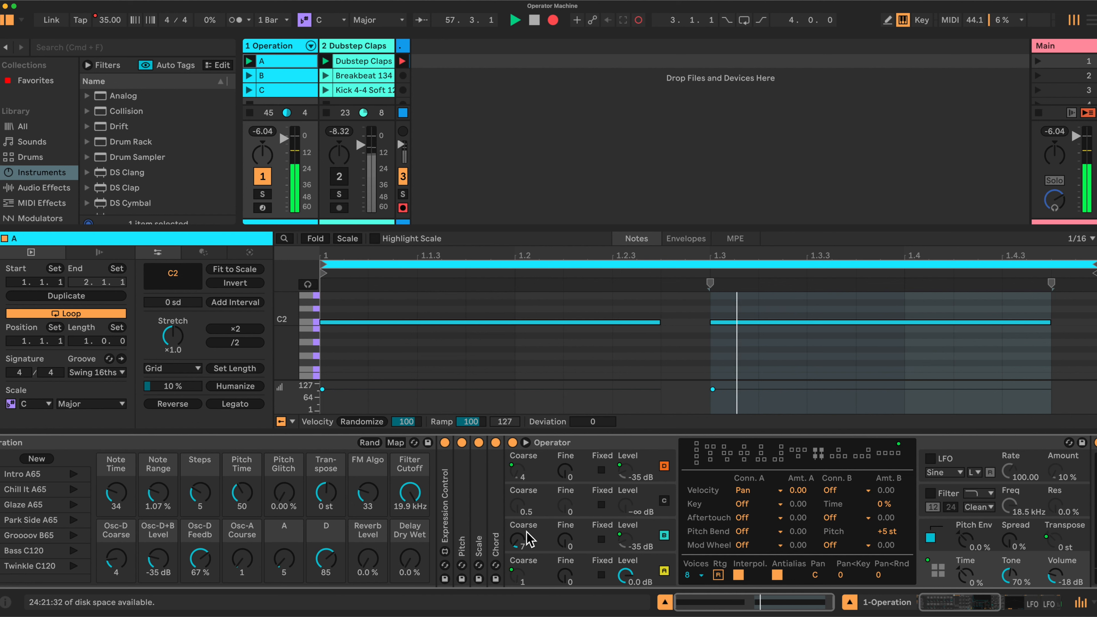
left_click(669, 552)
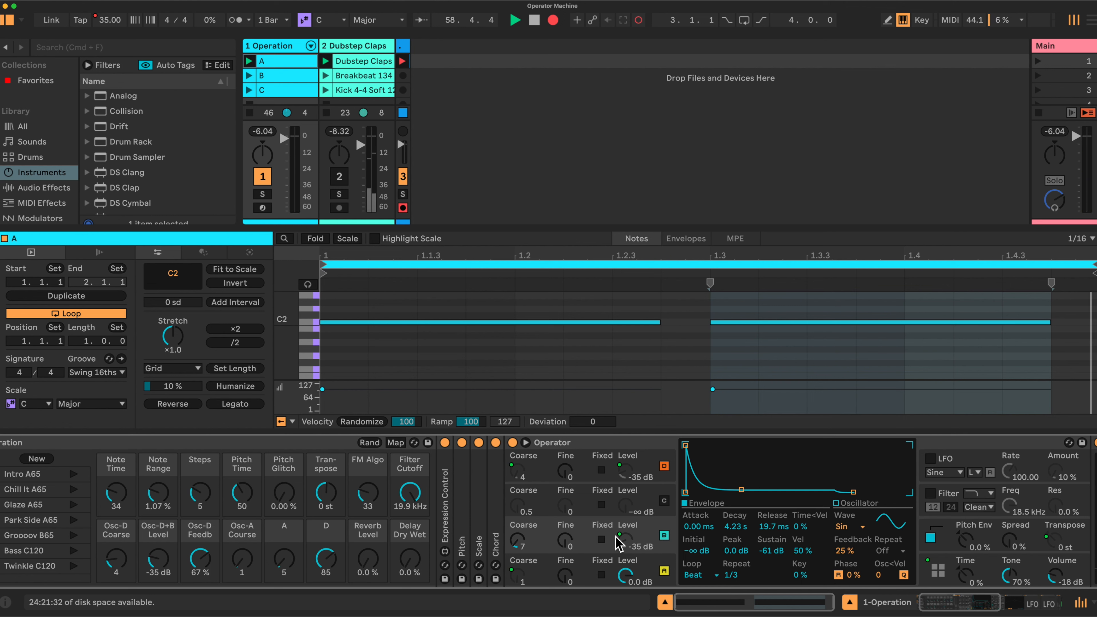
left_click(716, 576)
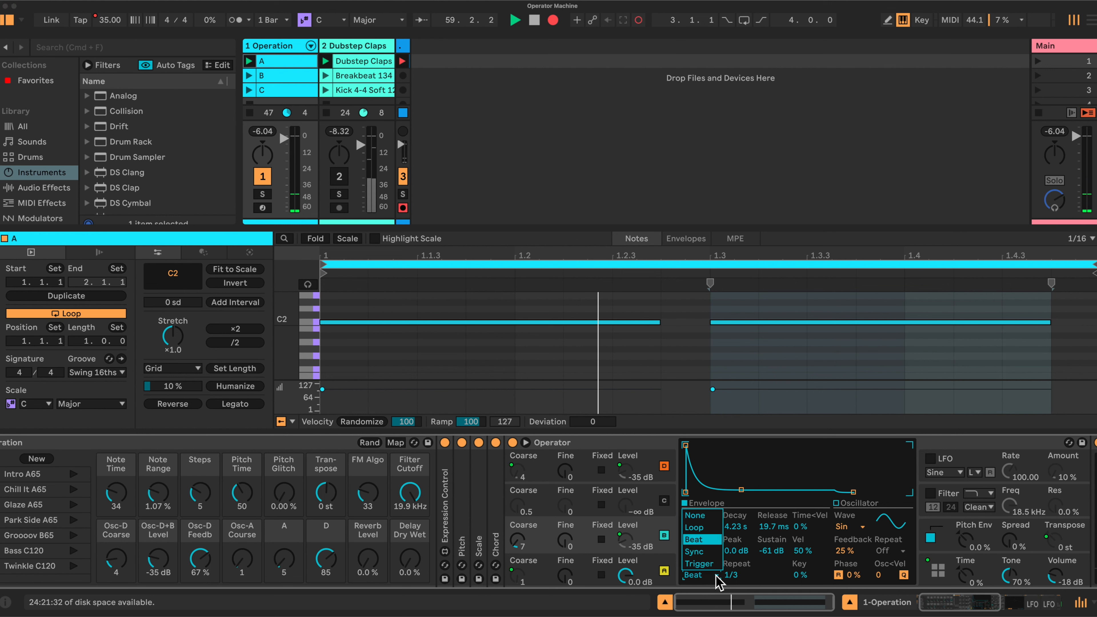
left_click(705, 539)
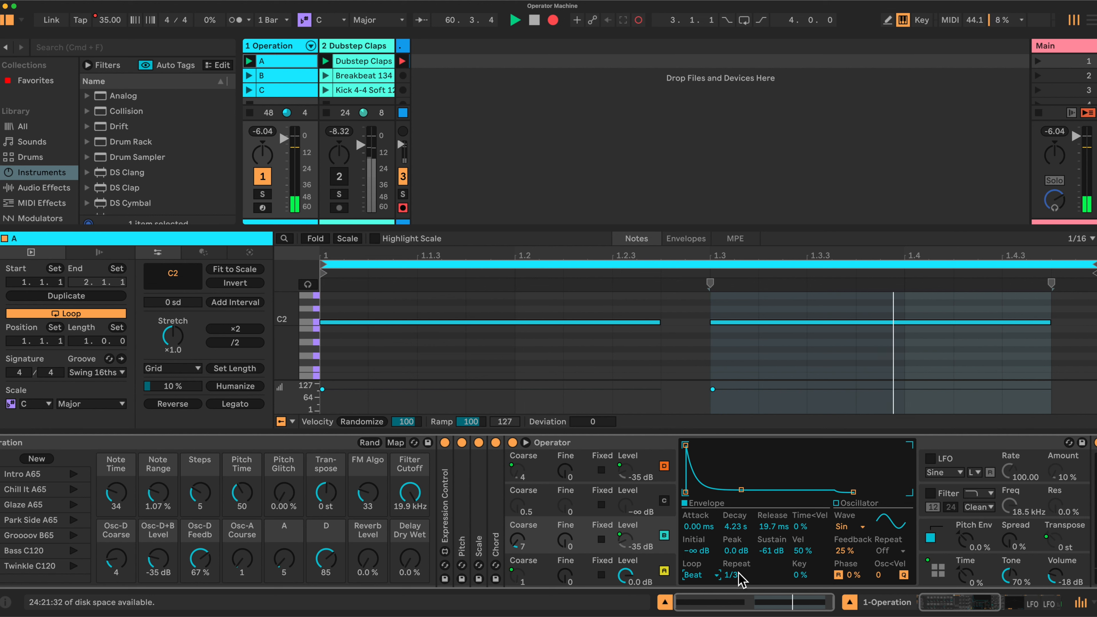
Set oscillator A's envelope loop mode to Beat
left_click(669, 580)
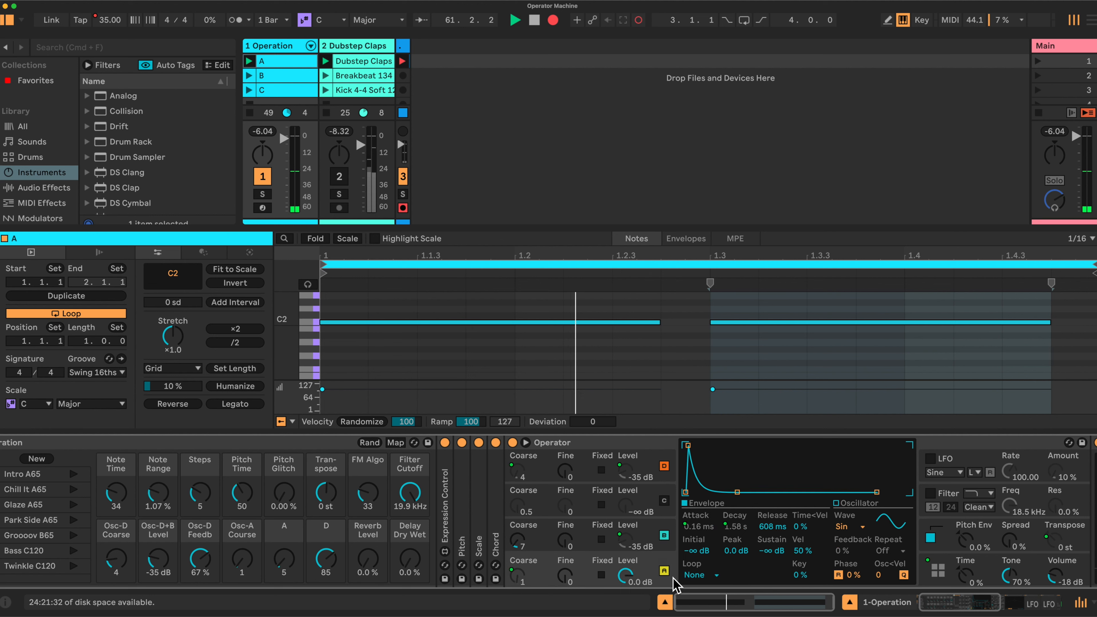
left_click(698, 574)
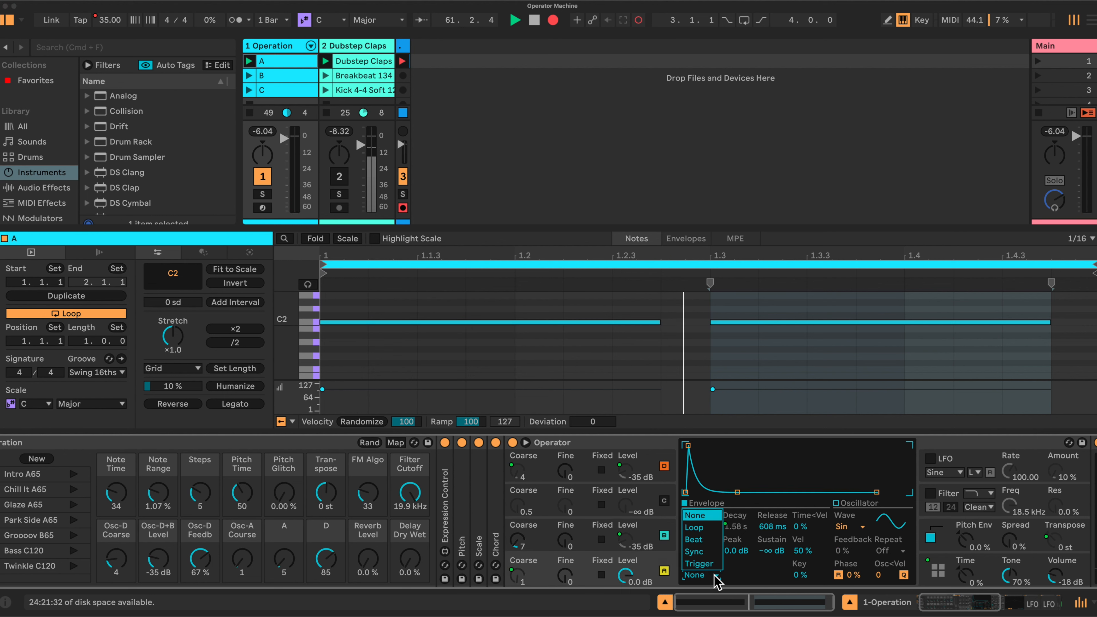
left_click(708, 540)
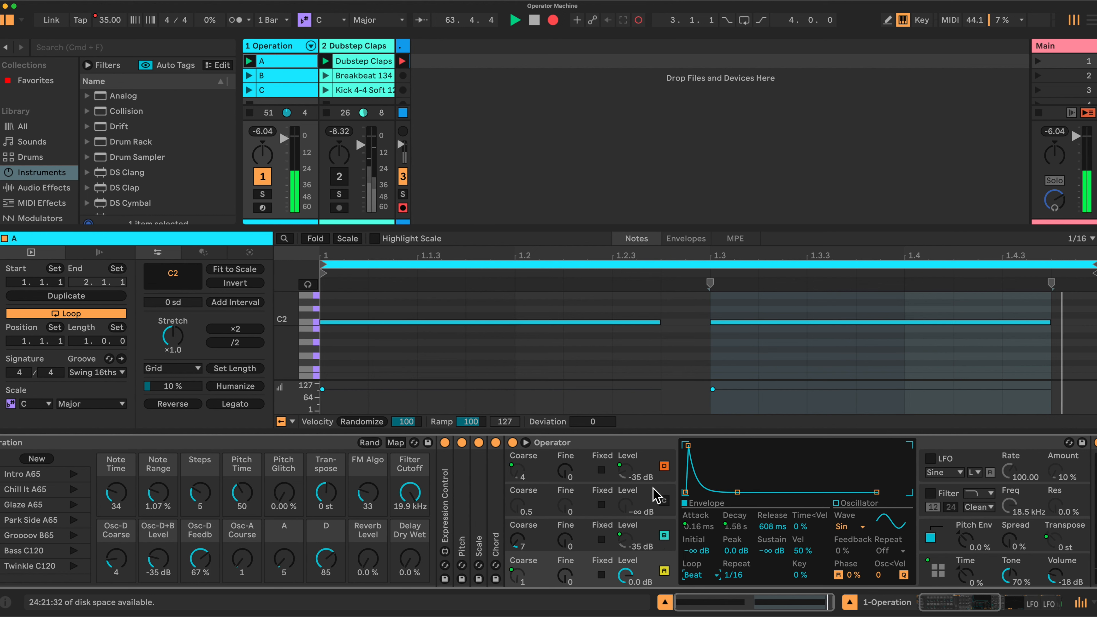
Fold the Operator and Tuner devices and unfold Expression Control
double_click(628, 448)
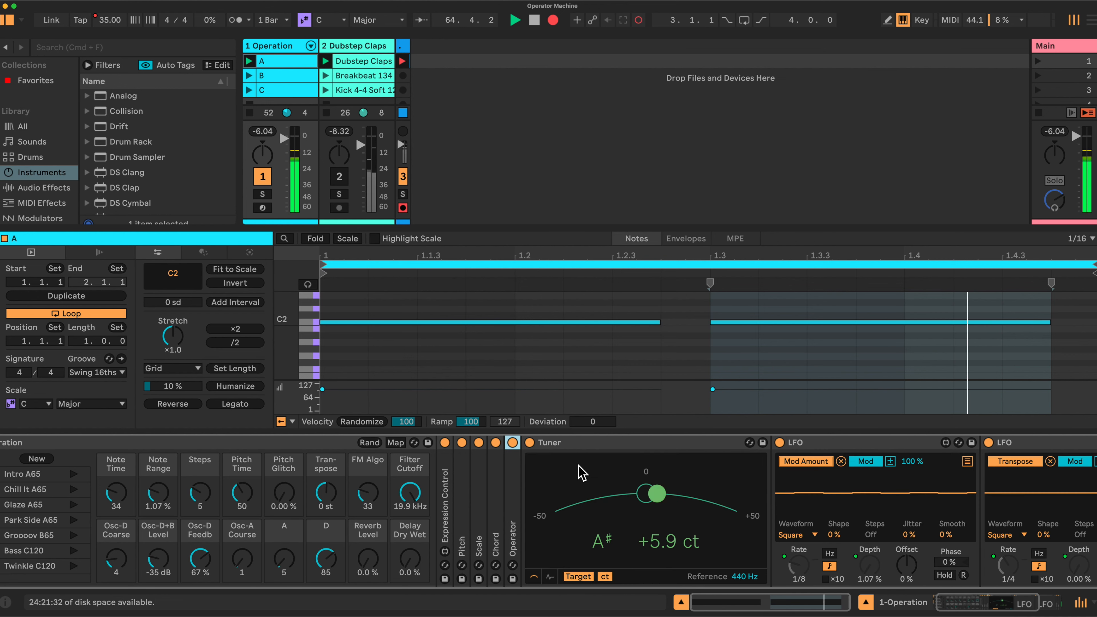
double_click(603, 443)
scroll(572, 465, "left", 2)
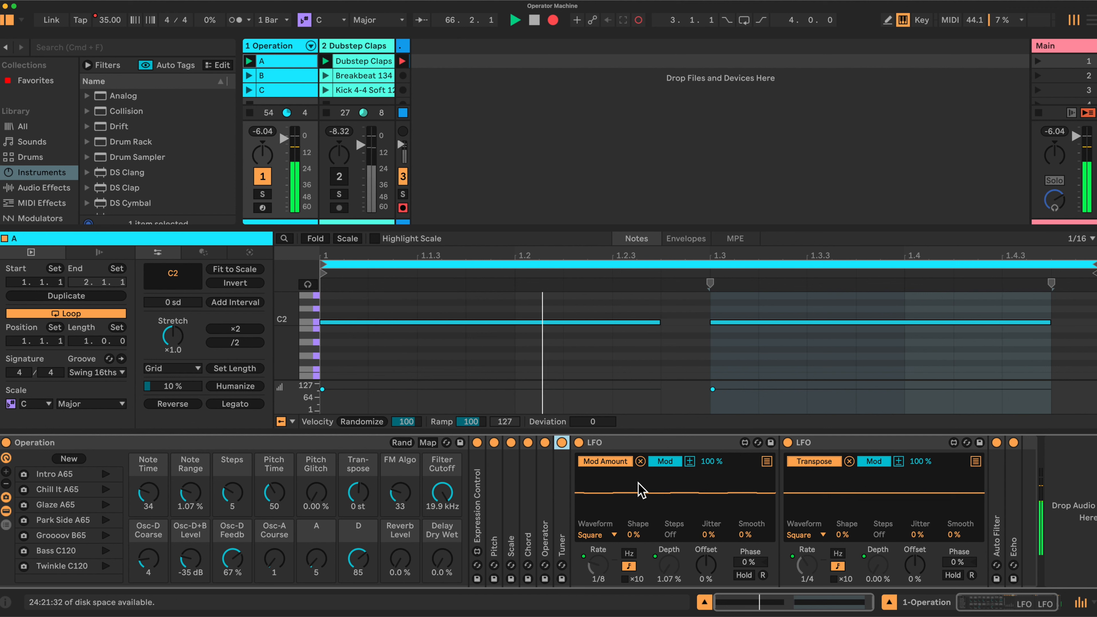
double_click(478, 494)
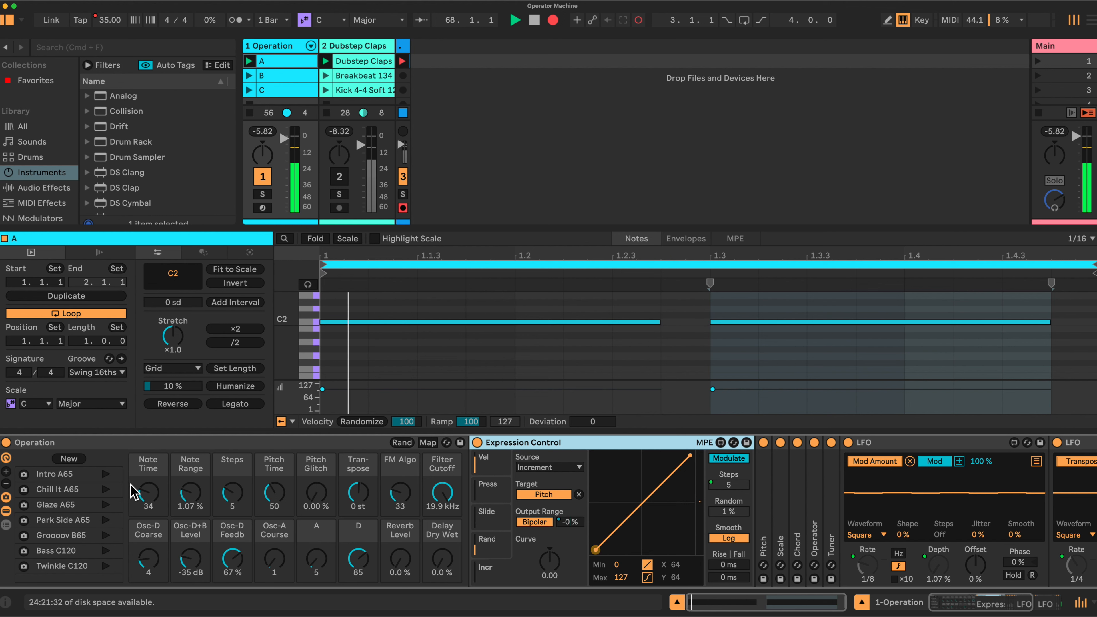
Adjust the rack's note macros to Note Time 85, Note Range 4.00 % and Steps 6
left_click_drag(148, 493, 147, 467)
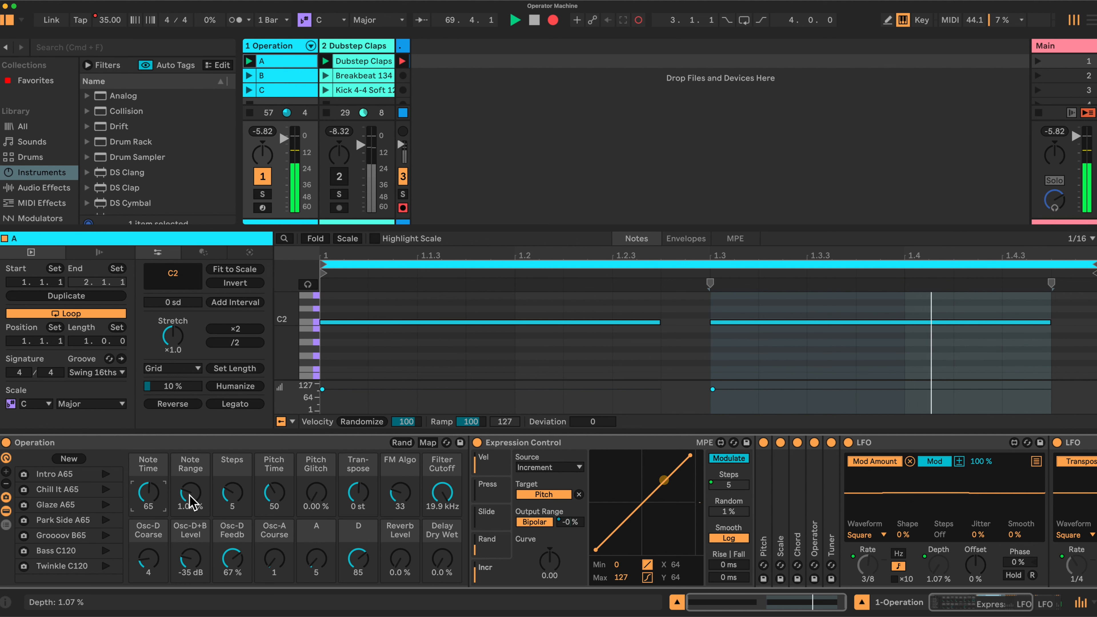
left_click_drag(205, 488, 205, 424)
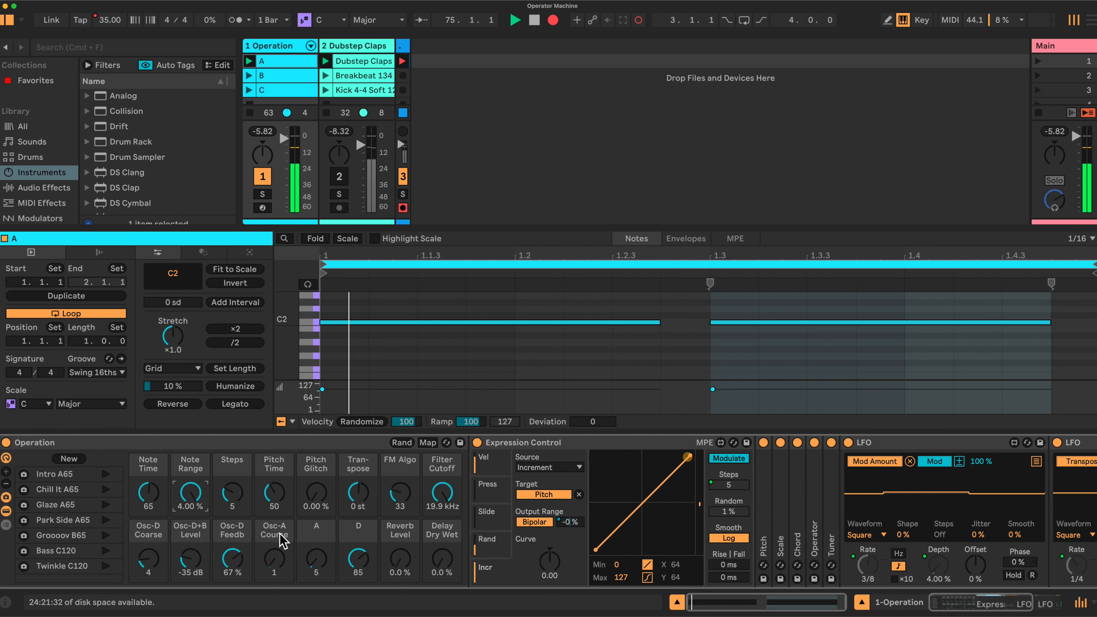
left_click_drag(232, 492, 233, 501)
left_click(147, 491)
left_click_drag(147, 490, 146, 496)
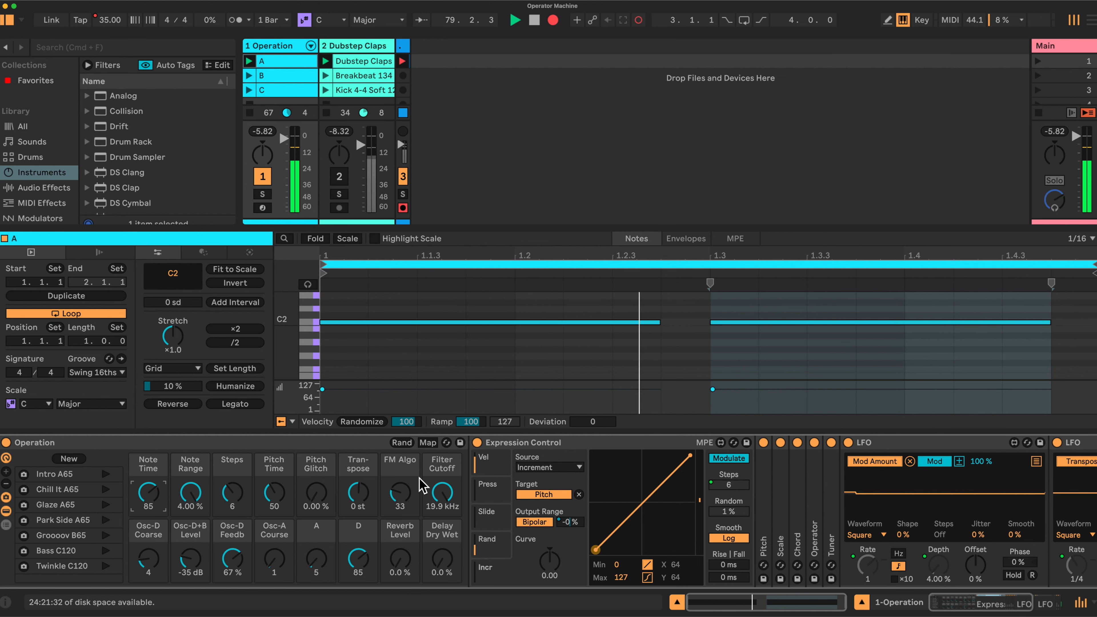
Unfold Operator after glancing at the two LFOs, and look over its global settings and pitch envelope
scroll(421, 486, "right", 5)
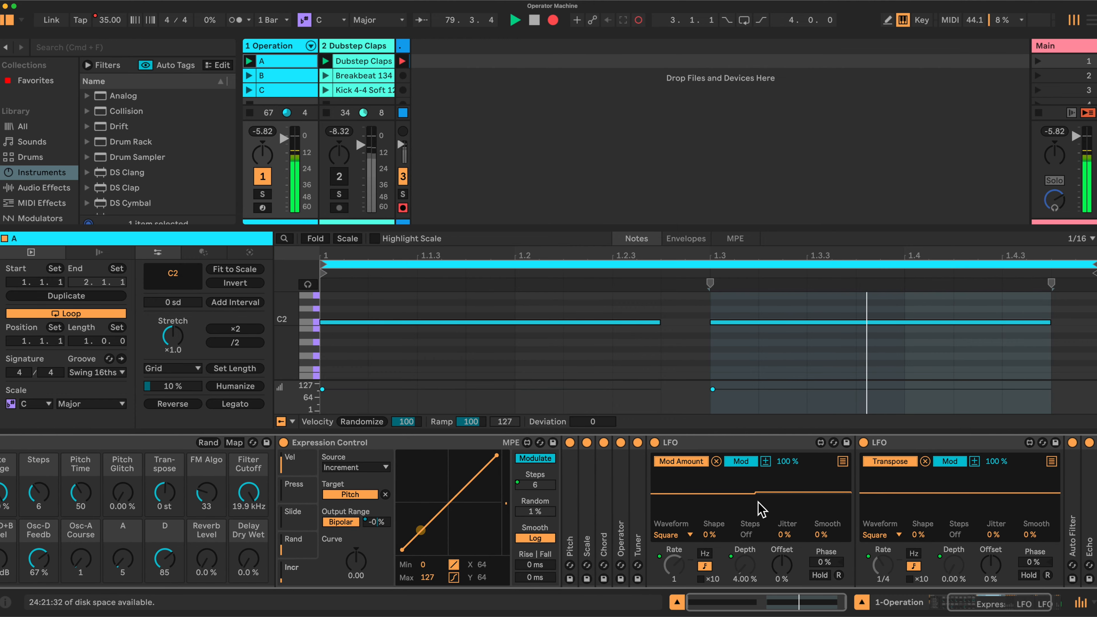
left_click(894, 442)
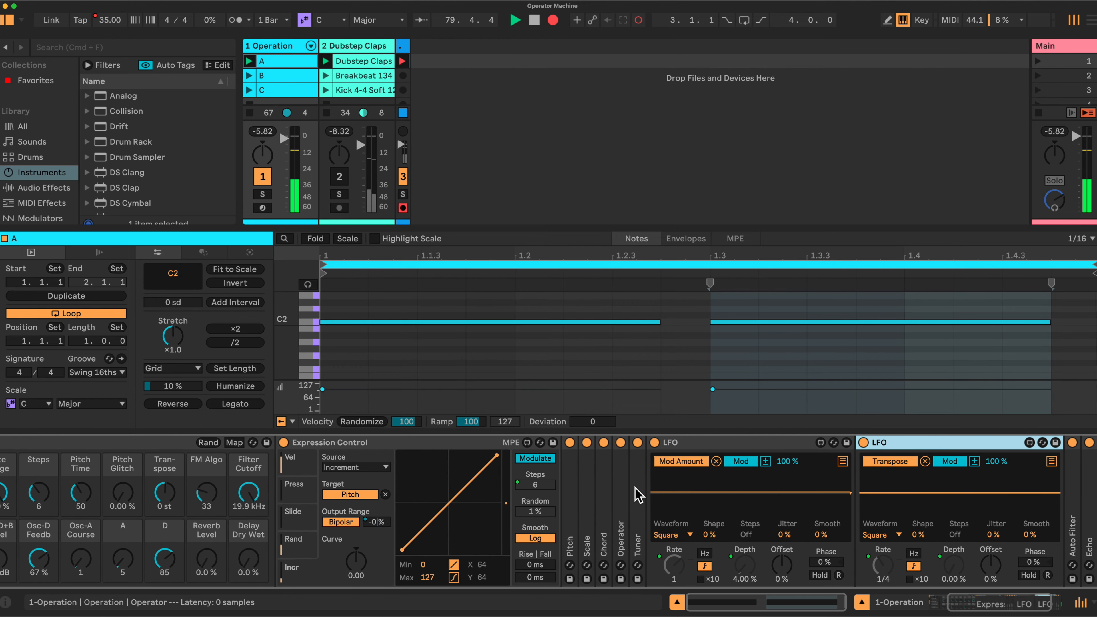
double_click(622, 502)
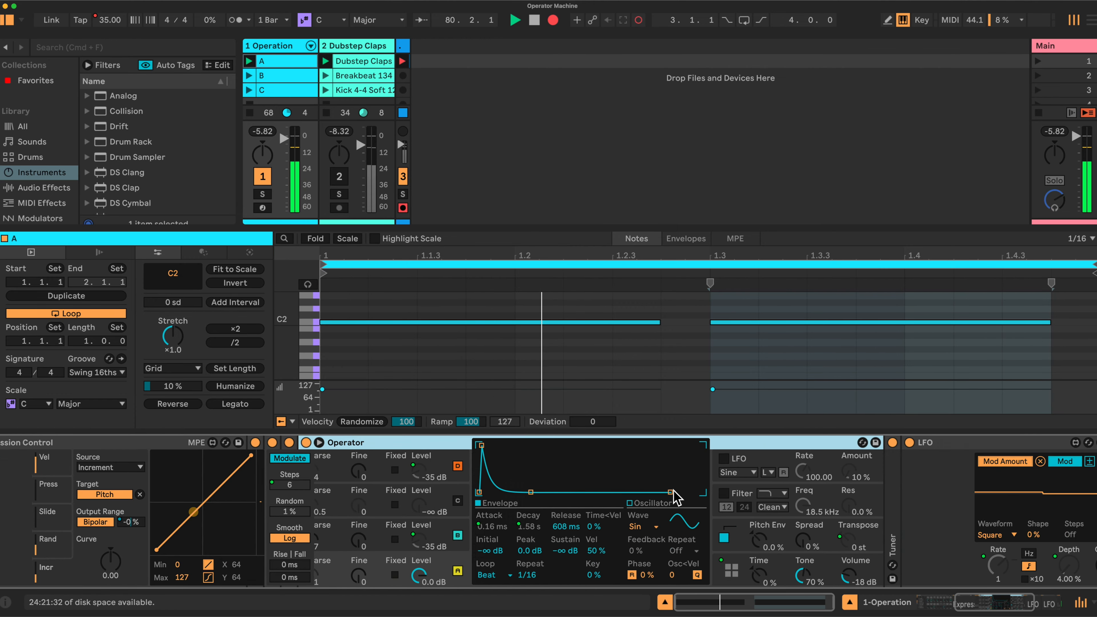
left_click(730, 575)
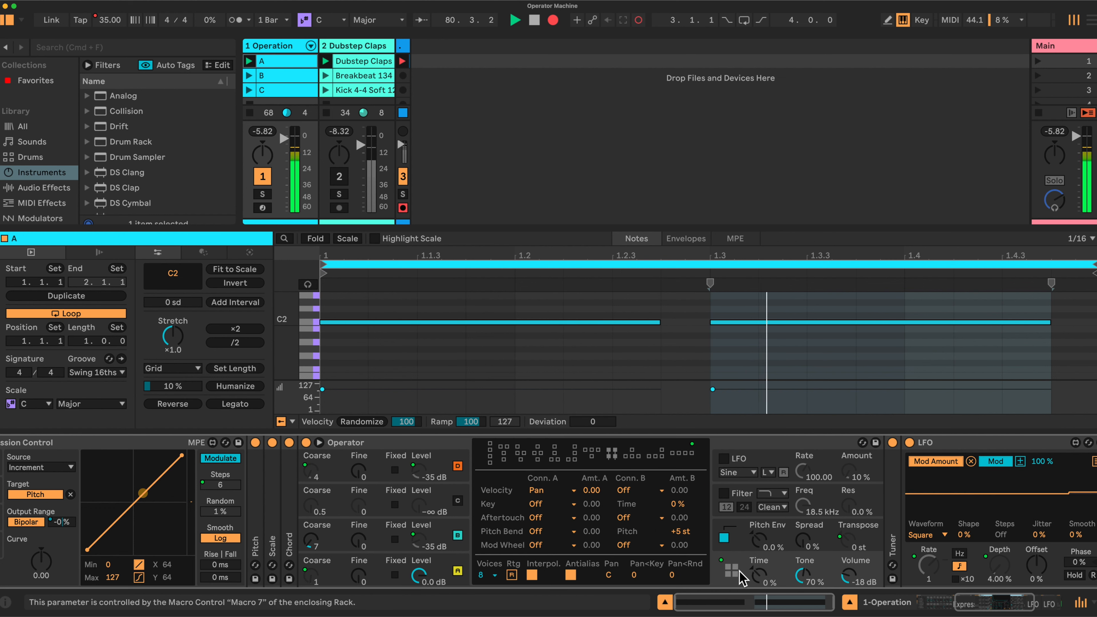
left_click(807, 547)
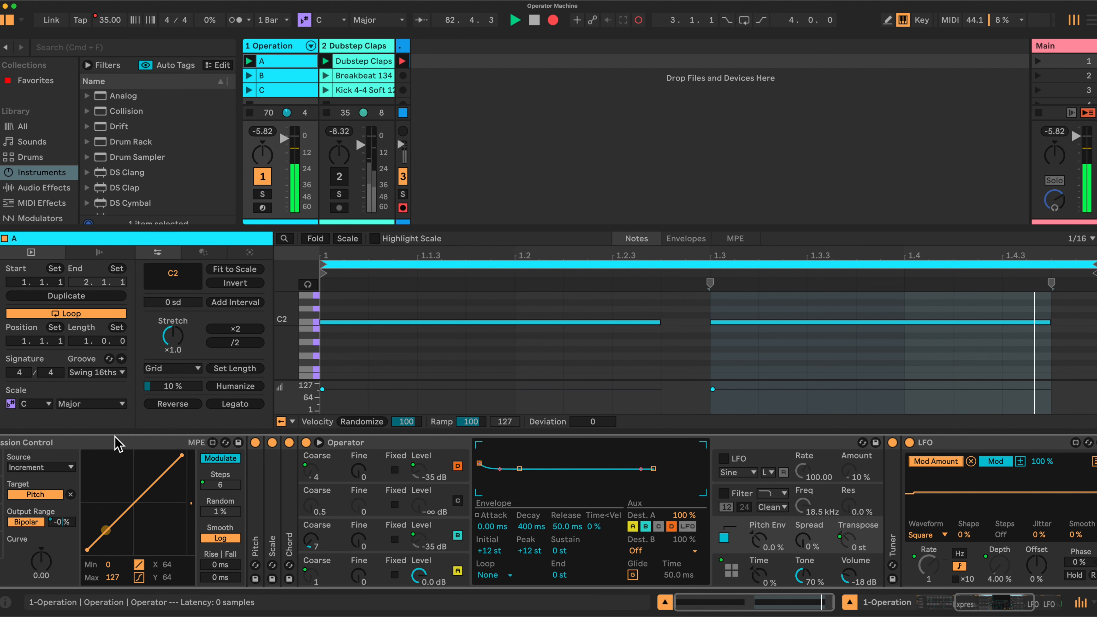
scroll(130, 442, "right", 5)
scroll(286, 445, "left", 8)
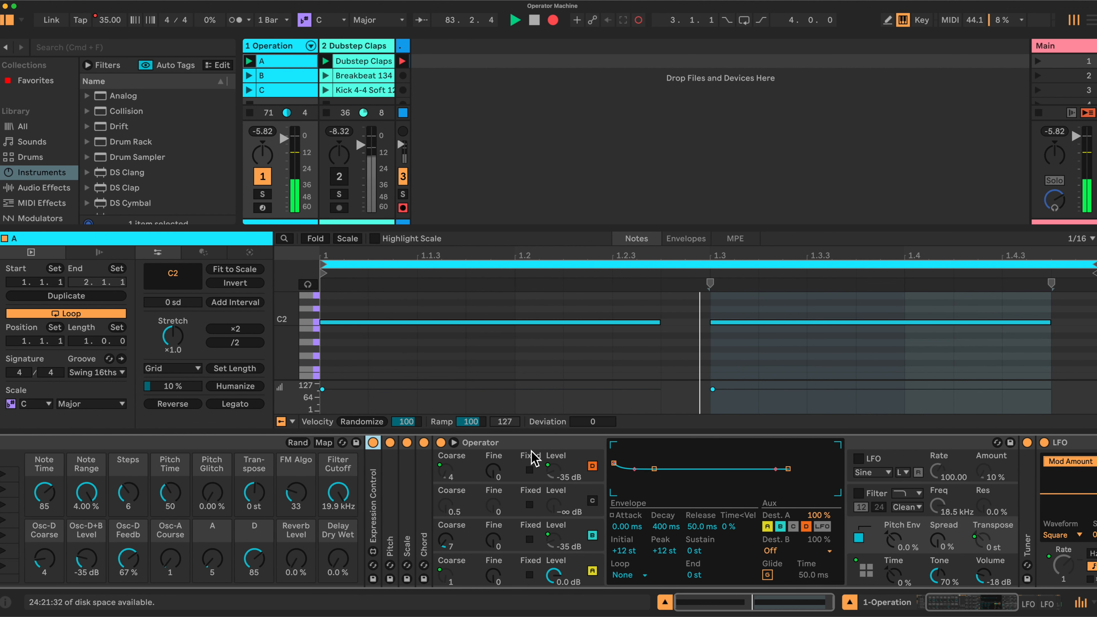
Collapse Operator's expanded display, compare the rack's pitch macros with Operator's Transpose control, and fold Operator
left_click(454, 442)
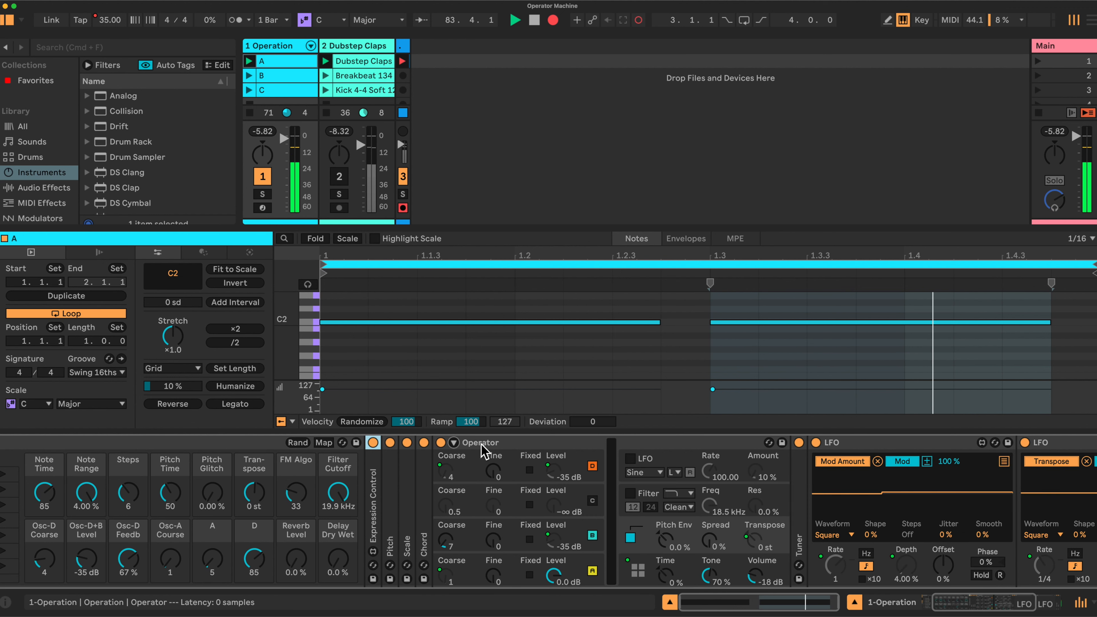
scroll(478, 445, "left", 3)
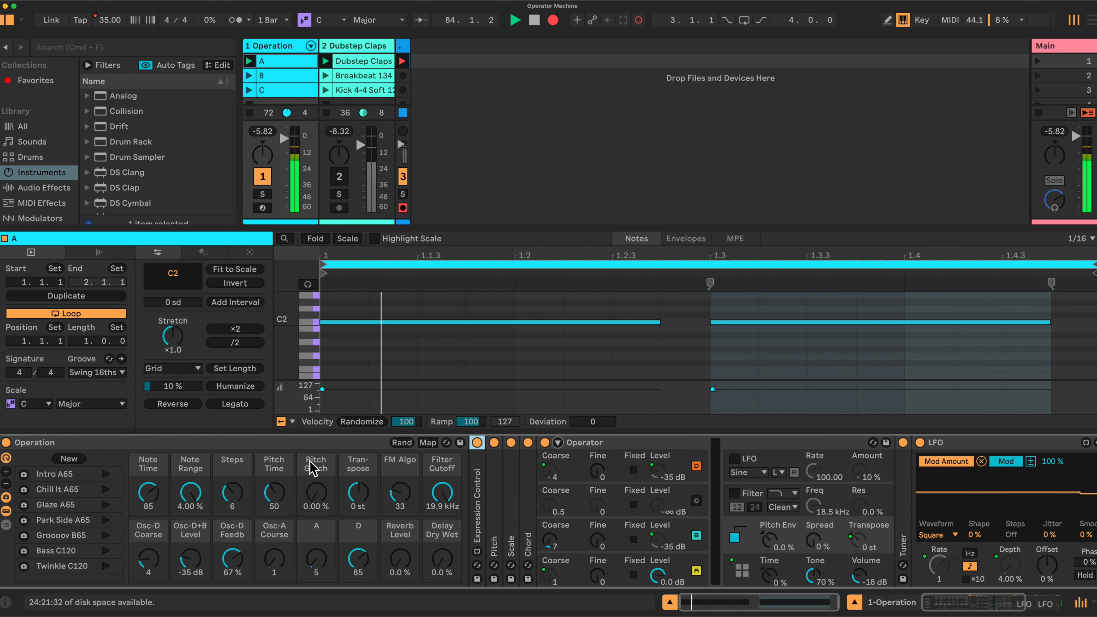
scroll(621, 488, "right", 3)
scroll(619, 488, "right", 2)
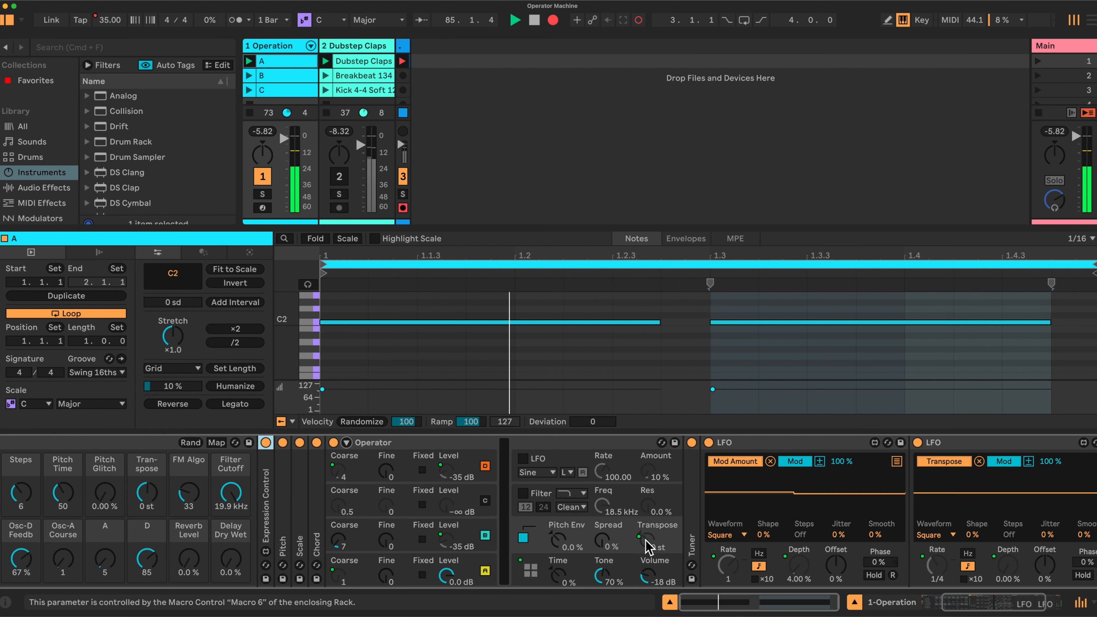
scroll(587, 531, "left", 5)
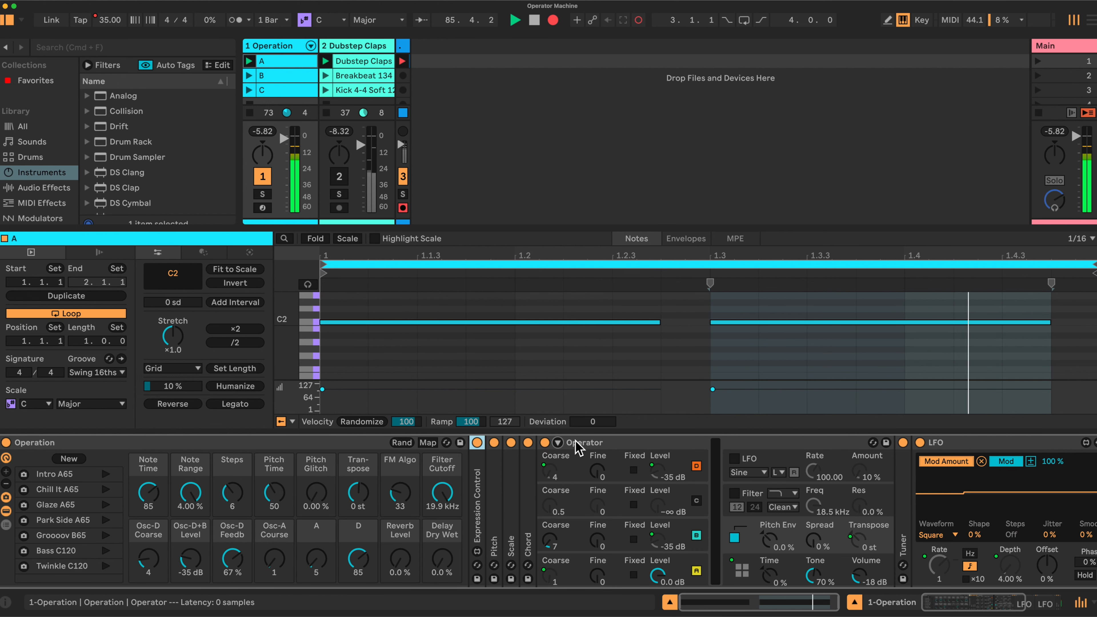
double_click(655, 443)
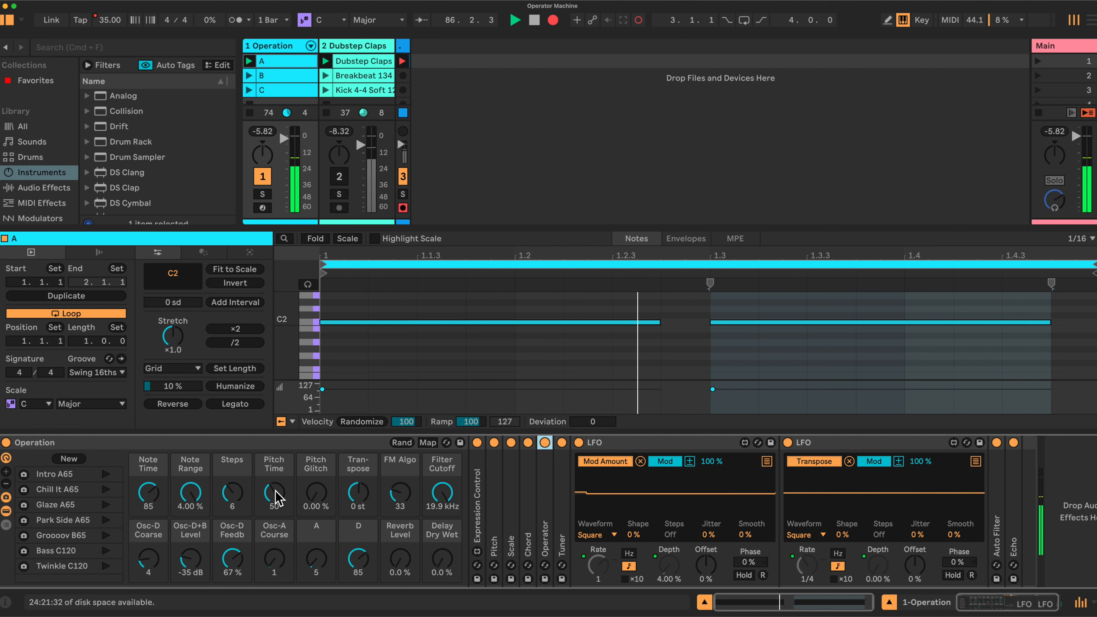
Set the rack's Pitch Time macro to 21 and Pitch Glitch to 12.4 %
left_click_drag(276, 498, 277, 527)
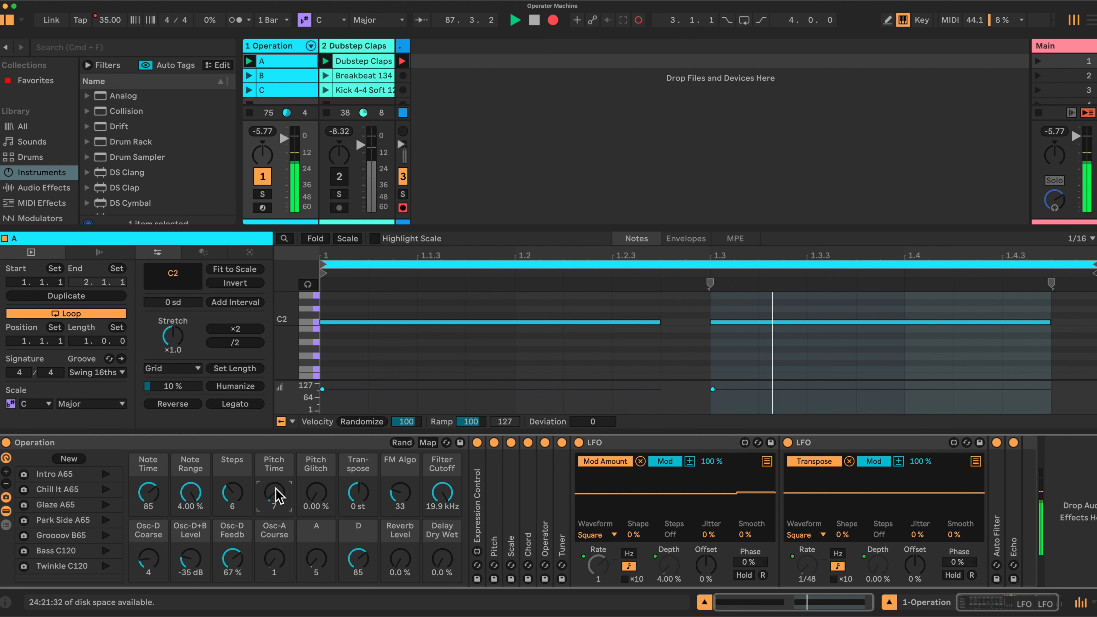
left_click_drag(316, 492, 316, 482)
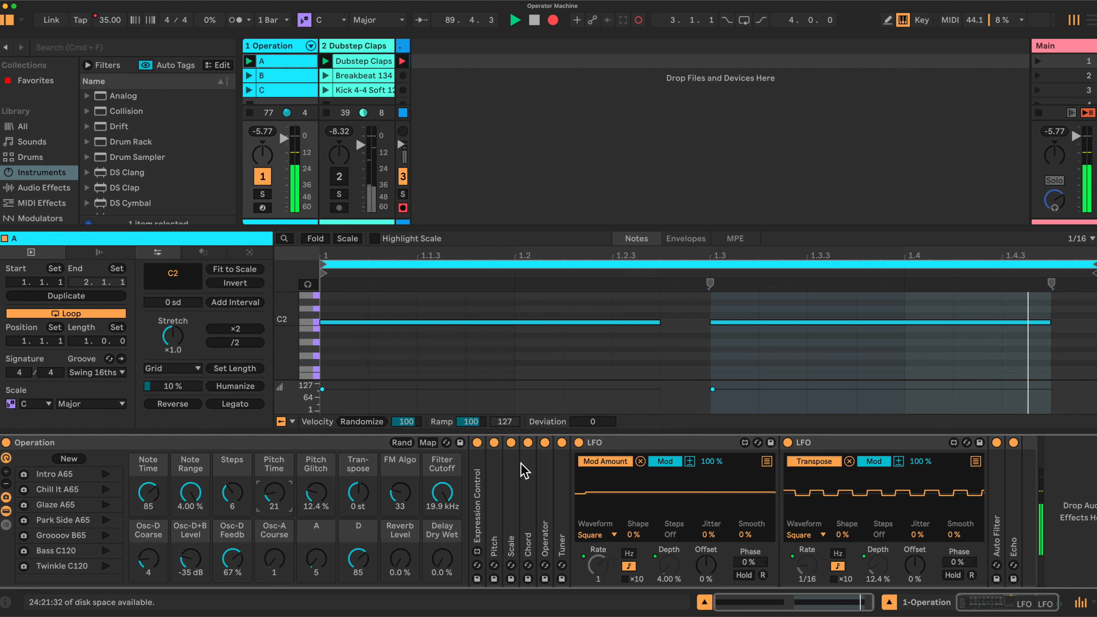
Deactivate the Chord device and unfold the Tuner
left_click(528, 442)
double_click(564, 507)
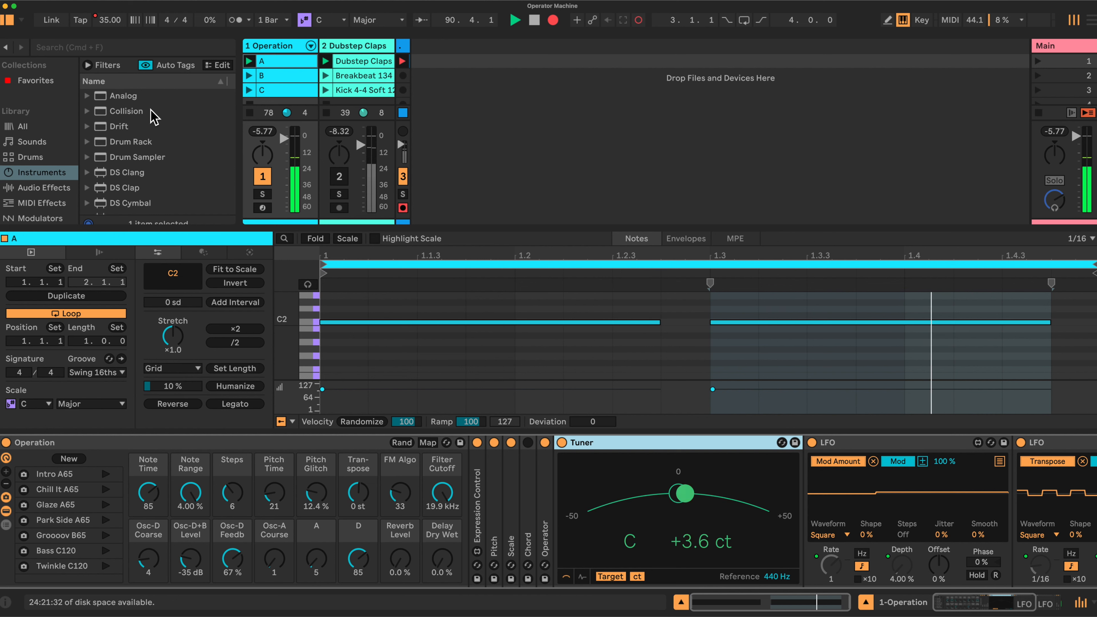
Slow the song tempo to 20 BPM
left_click(109, 20)
type("22")
key("Return")
type("20")
key("Return")
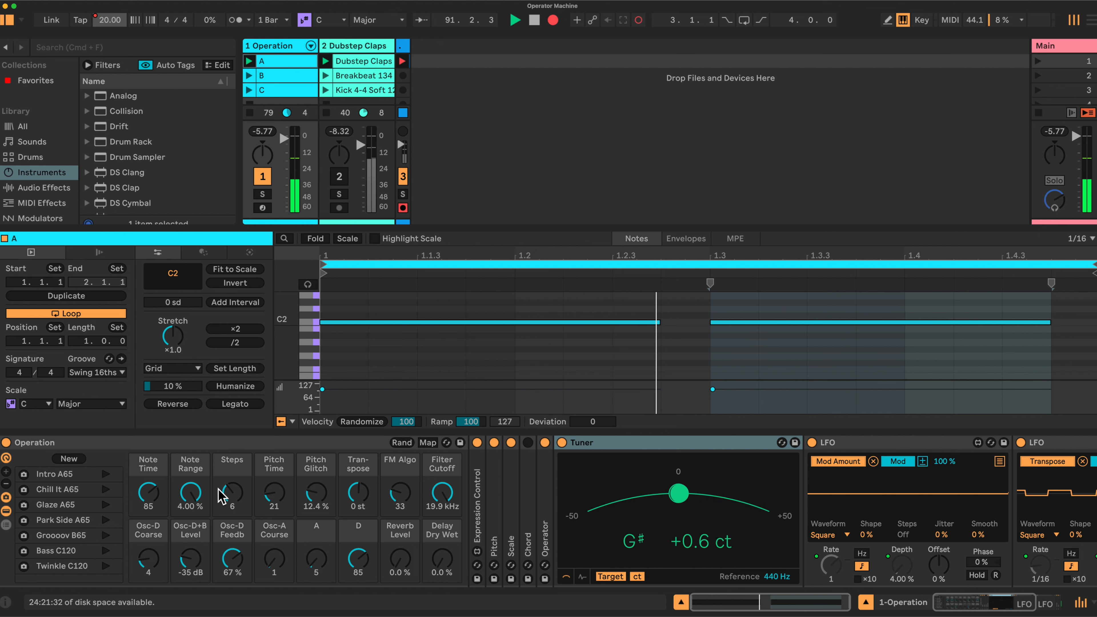
Set the rack's Steps macro to 1, Note Range to 0.00 % and Pitch Glitch to 12.8 %
left_click_drag(232, 493, 232, 519)
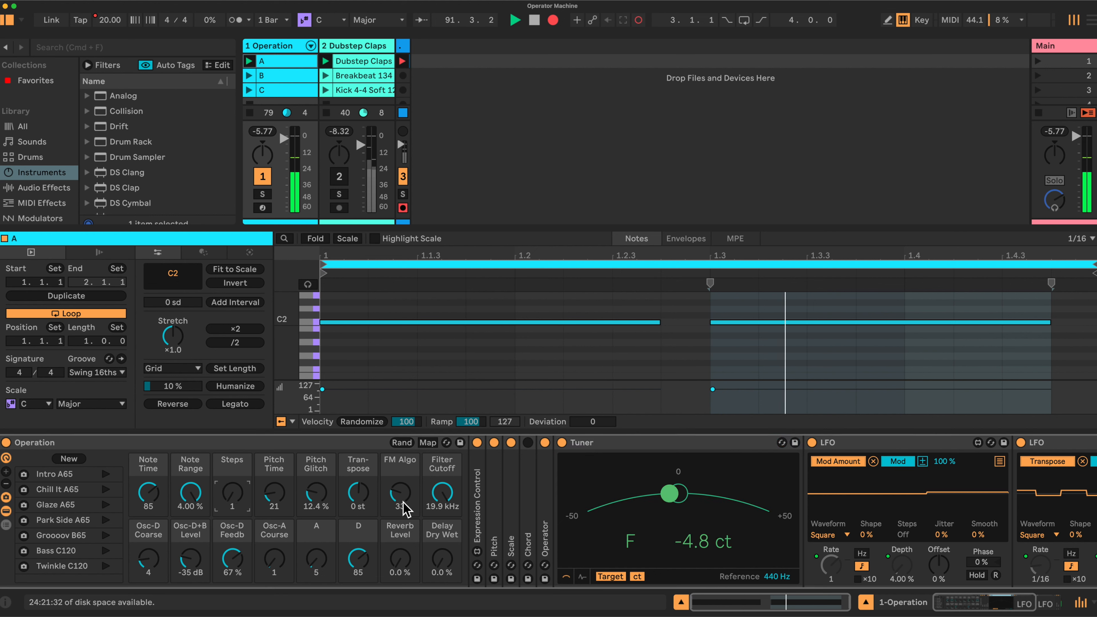
left_click_drag(190, 493, 190, 502)
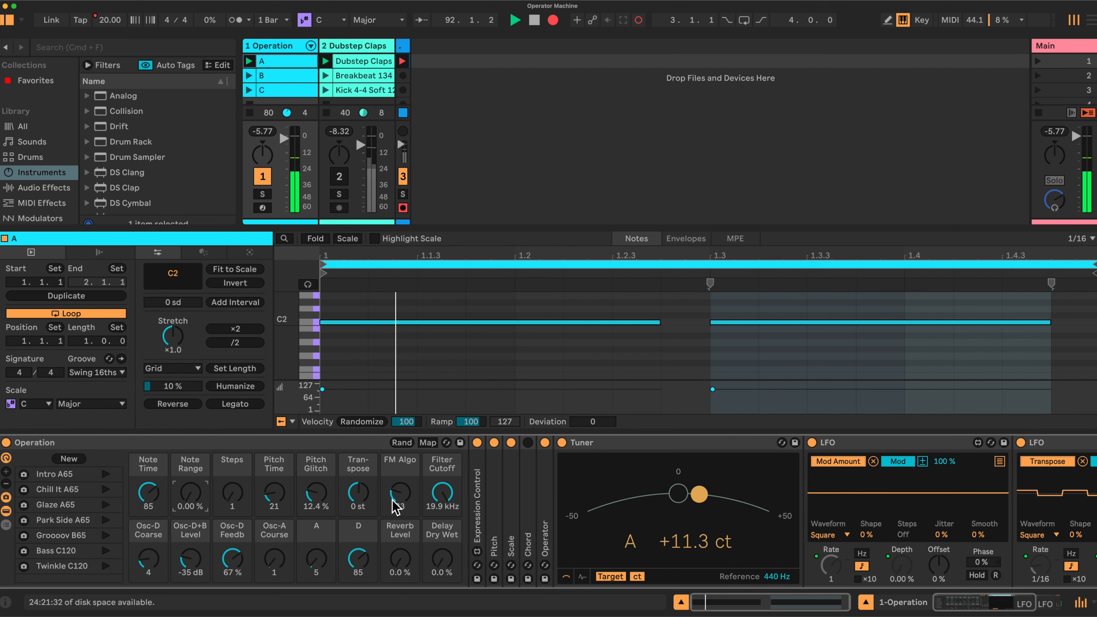
left_click_drag(321, 490, 321, 525)
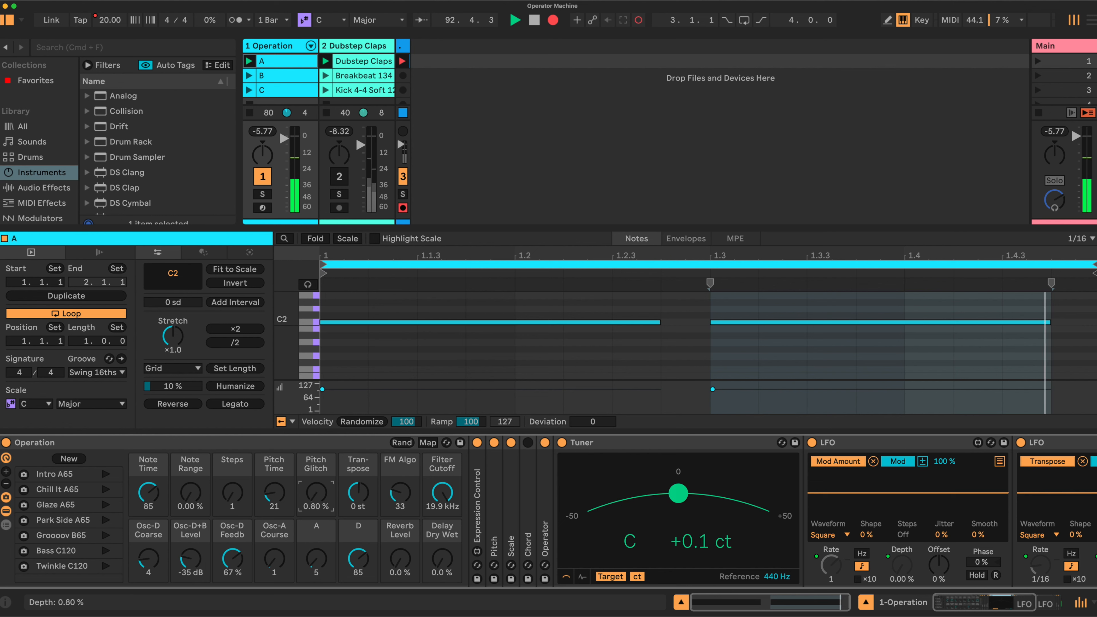
left_click_drag(316, 492, 316, 487)
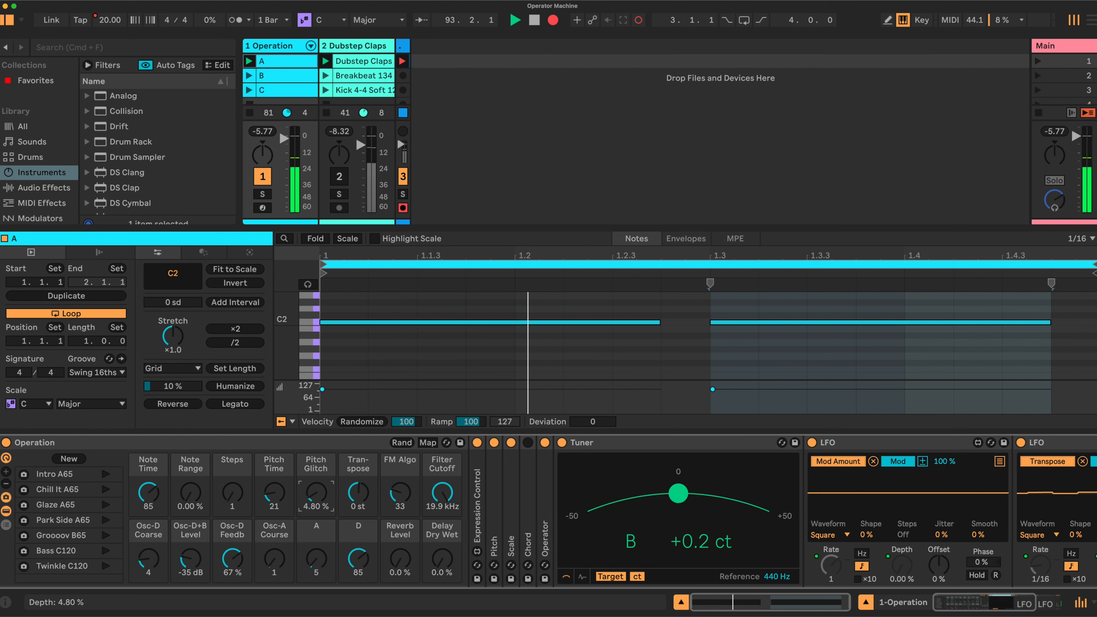
left_click_drag(316, 486, 316, 455)
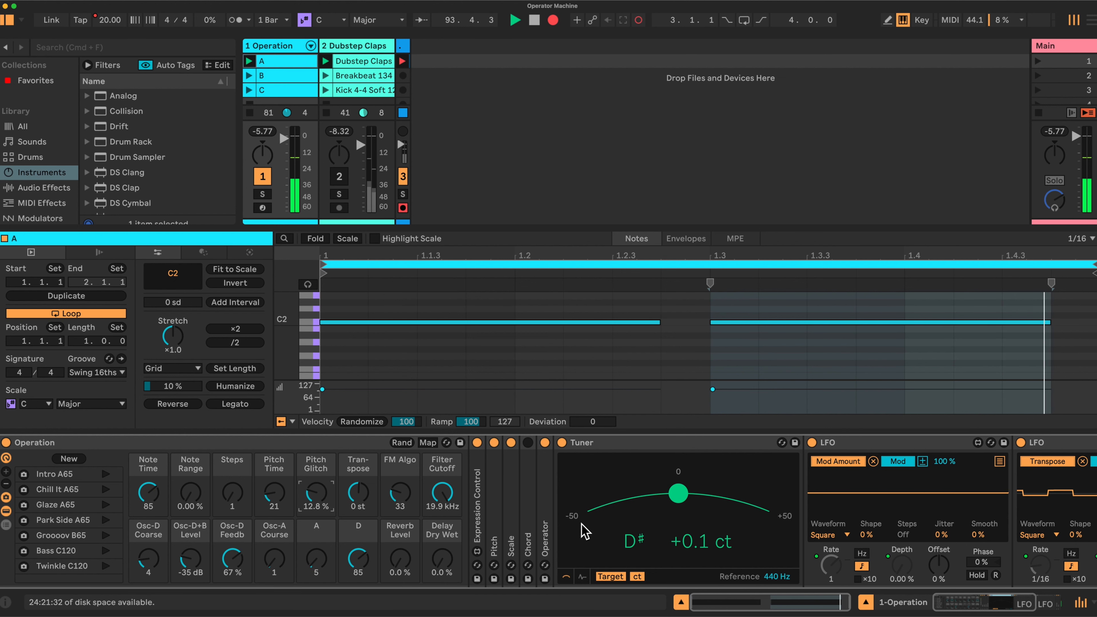
Look over the two LFOs, unfold Operator to check its Transpose control, and fold it again
scroll(823, 527, "right", 2)
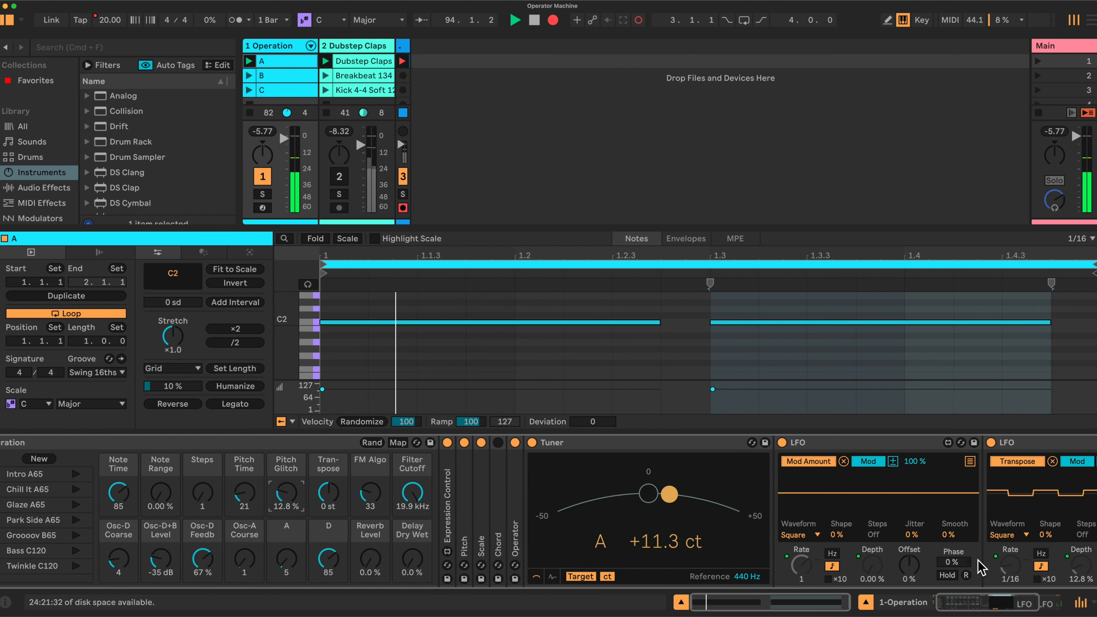
scroll(782, 553, "right", 1)
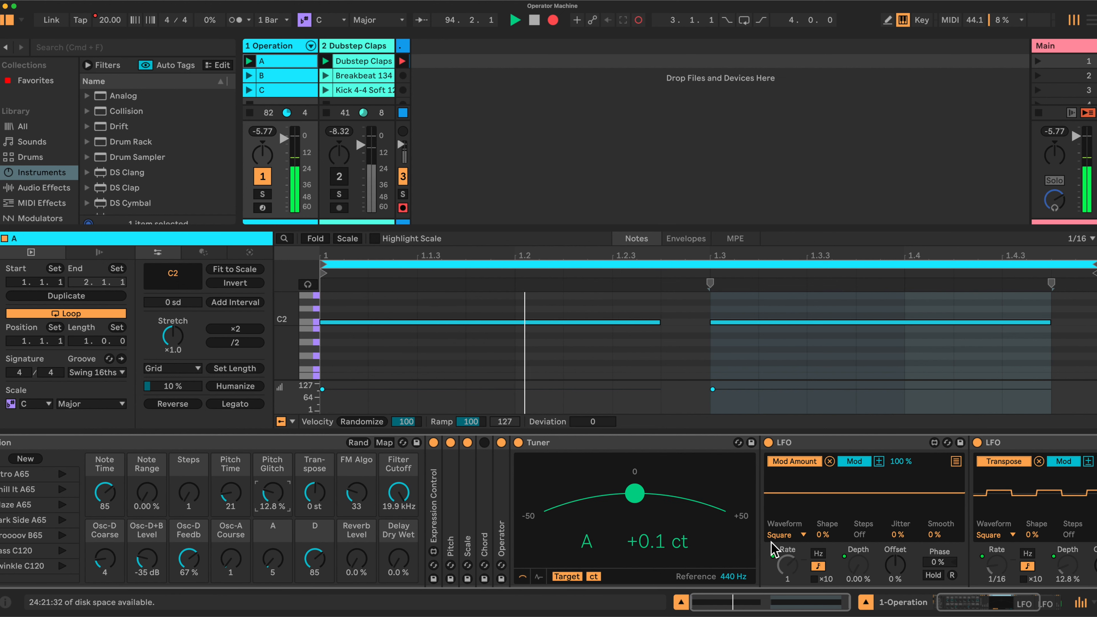
double_click(501, 540)
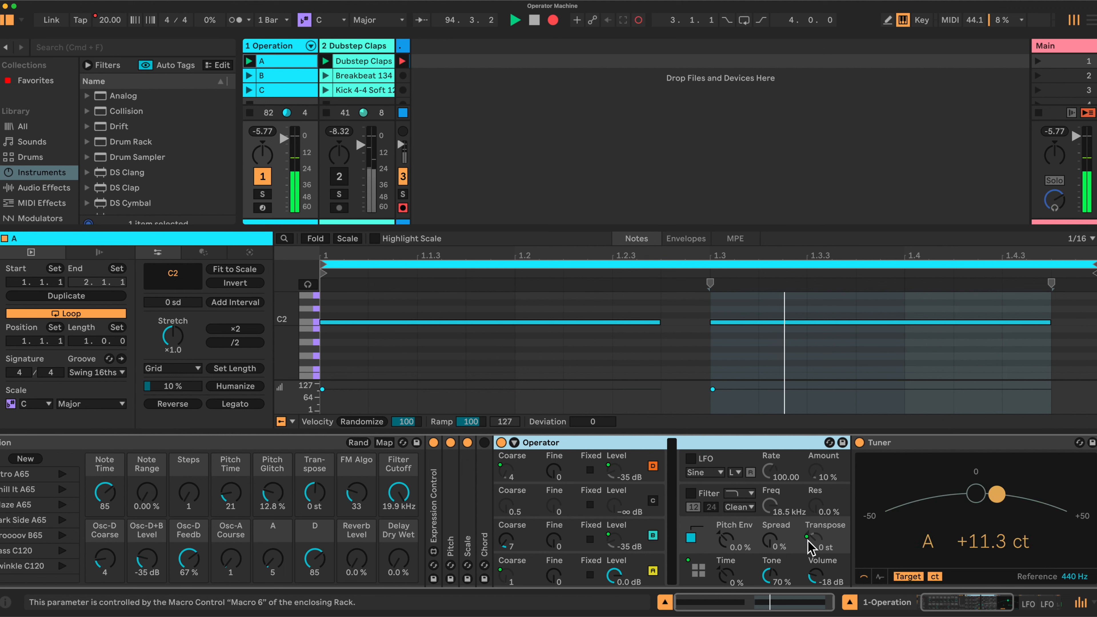
double_click(729, 447)
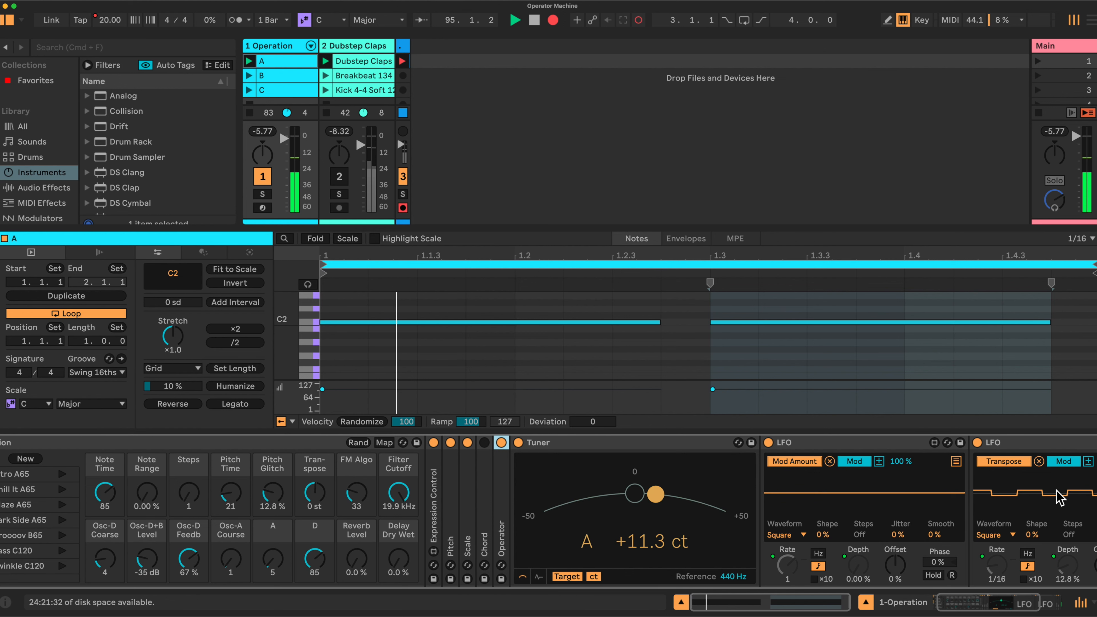
Raise Pitch Glitch to 19.6 %, set Pitch Time to 84, and reduce Pitch Glitch to 14.8 %
scroll(1054, 503, "right", 3)
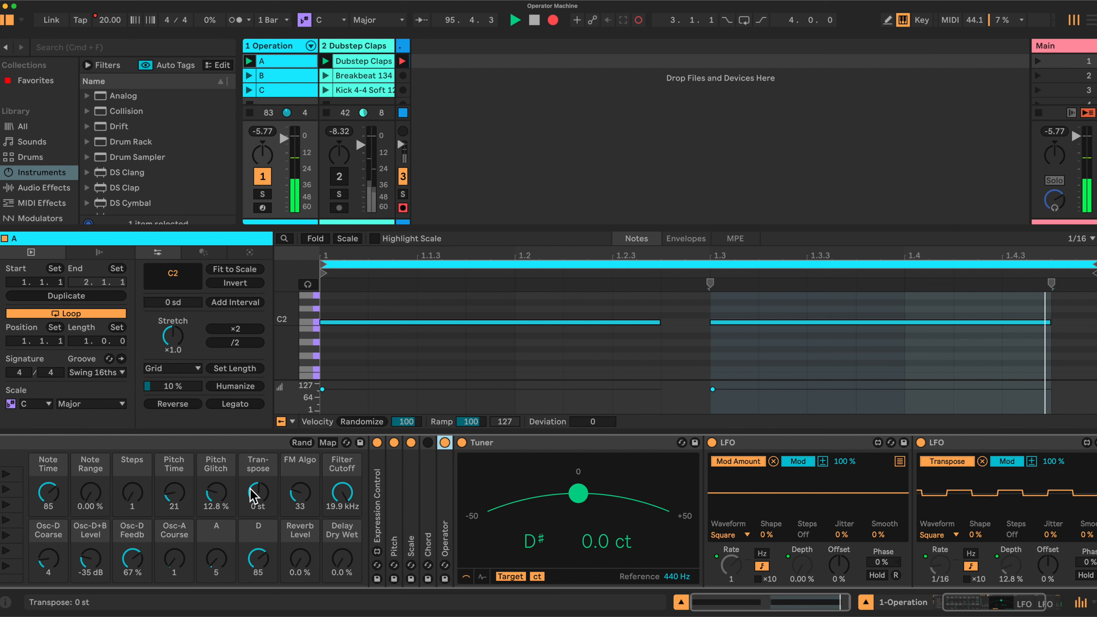
left_click(220, 493)
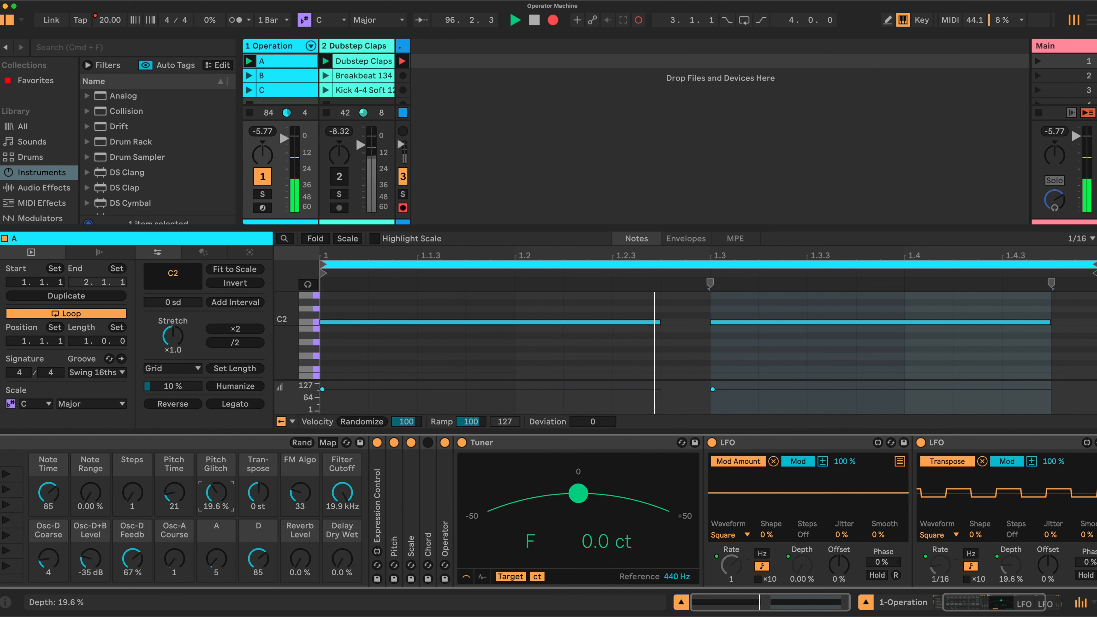
scroll(221, 493, "left", 1)
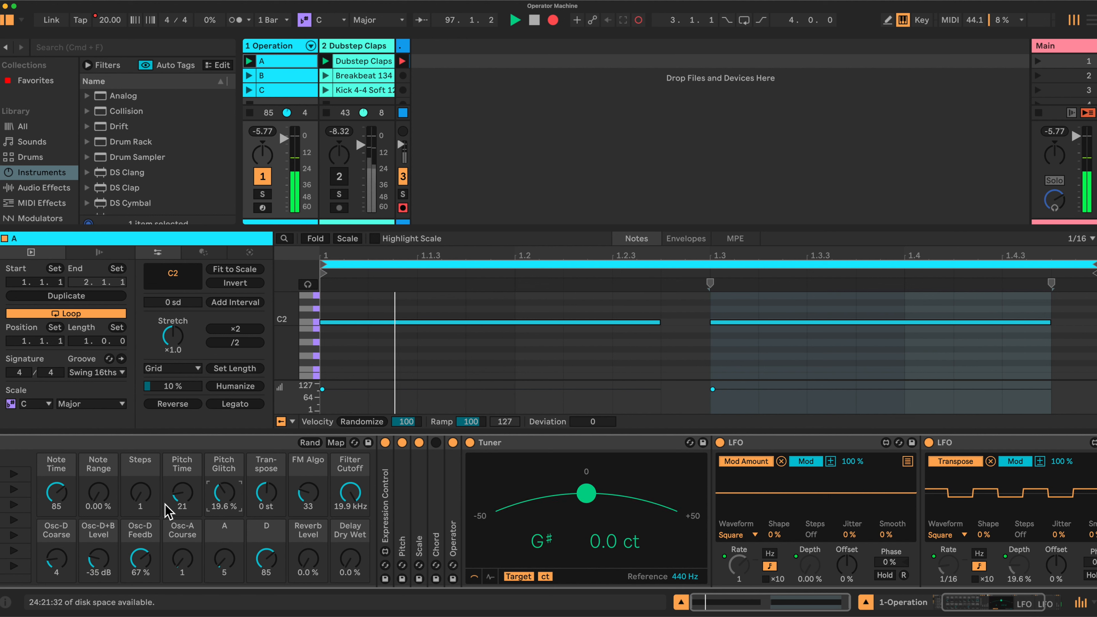
left_click_drag(182, 491, 182, 448)
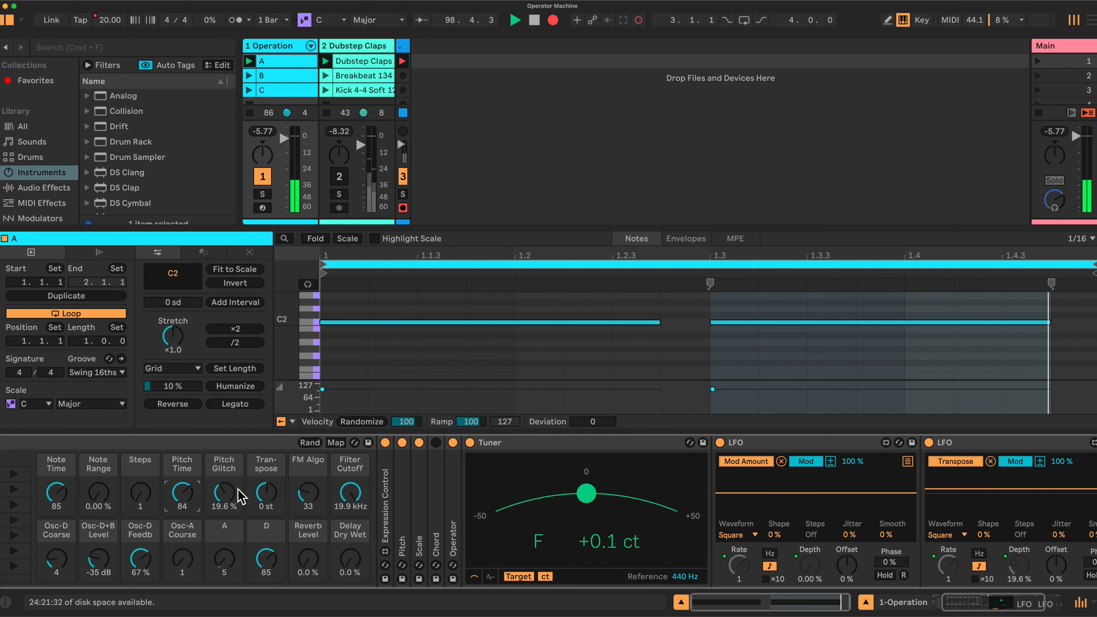
left_click_drag(221, 492, 221, 505)
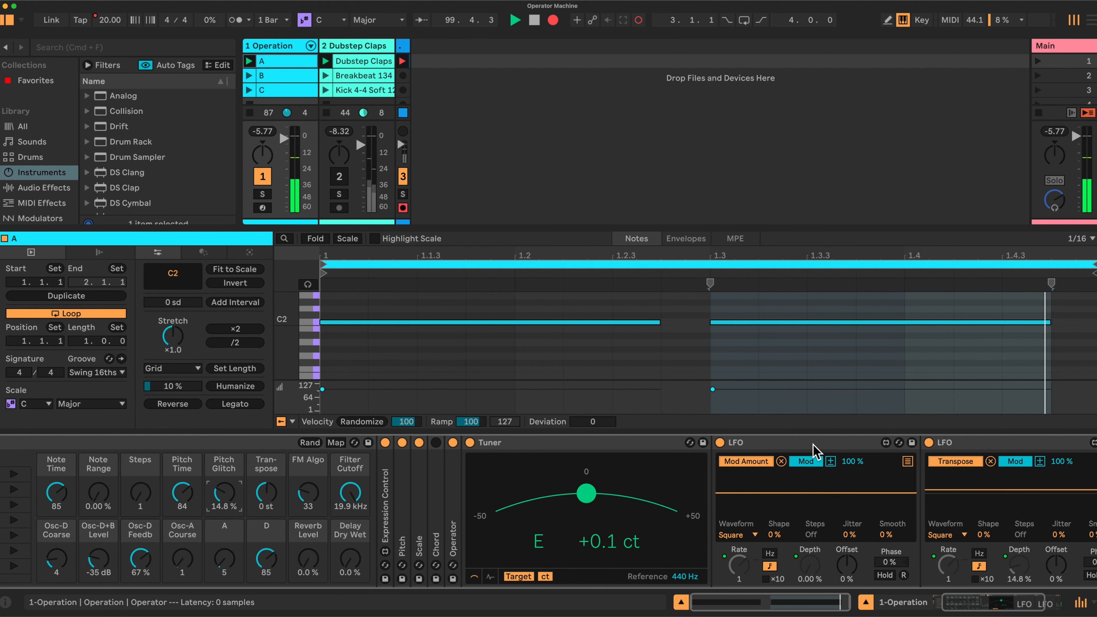
Fold the Tuner device
scroll(642, 470, "left", 1)
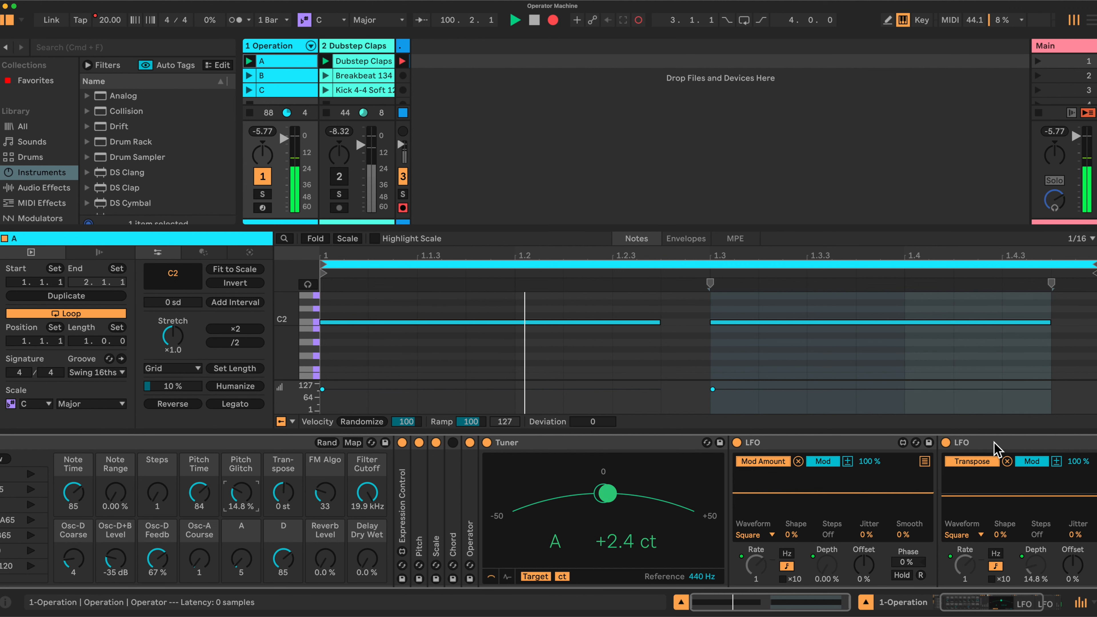
double_click(631, 443)
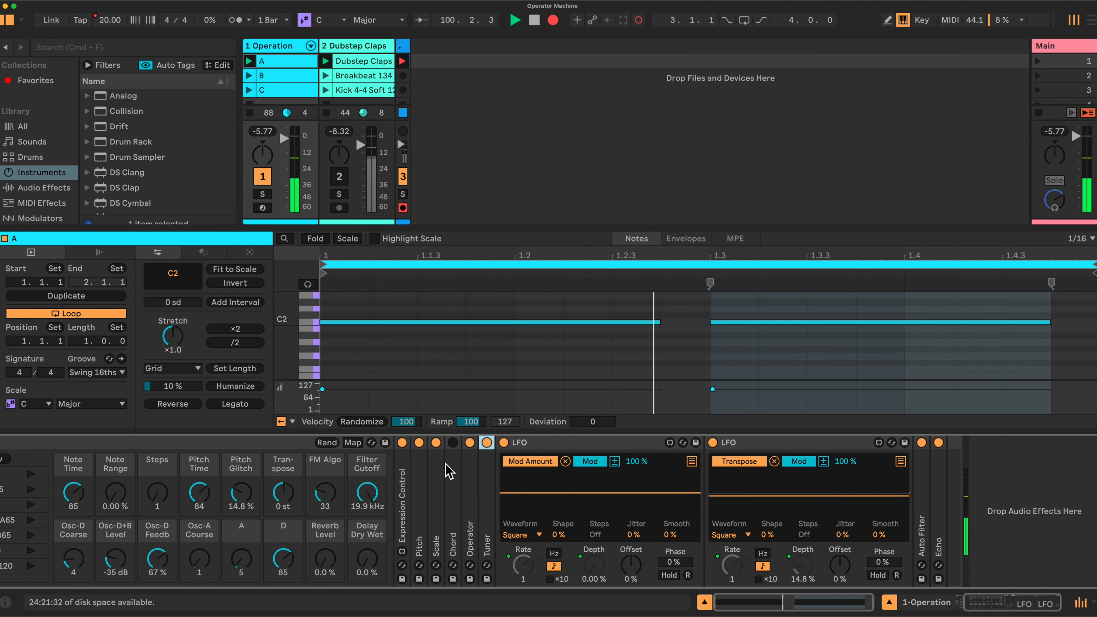
Unfold Operator with its expanded display on the algorithm settings, and set the macros FM Algo to 71 and Osc-D Coarse to 6
scroll(447, 471, "left", 4)
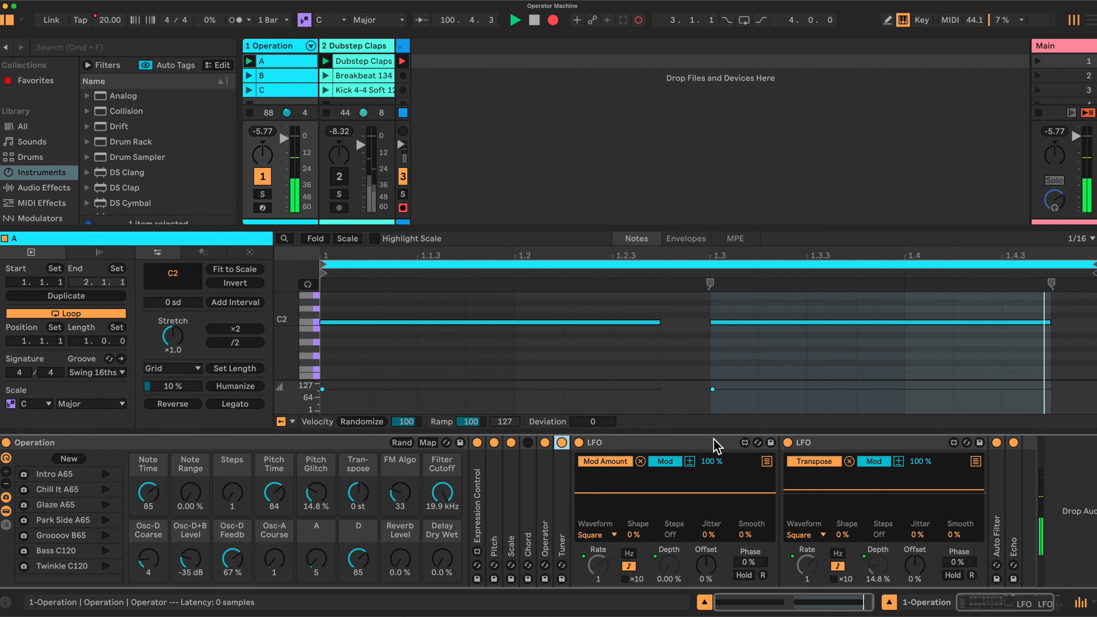
double_click(548, 449)
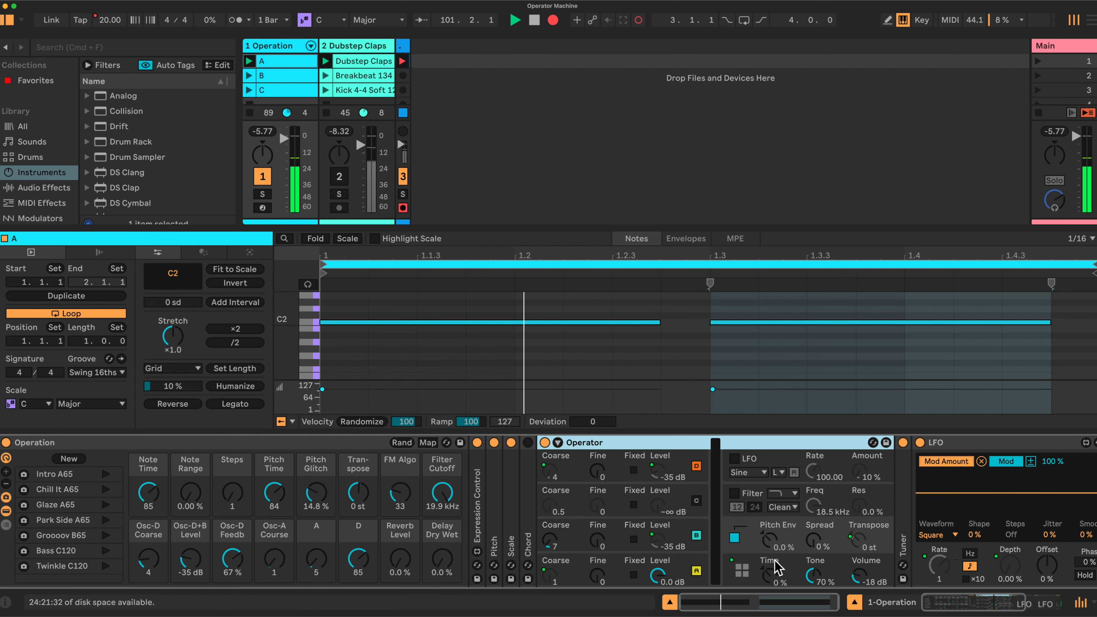
left_click(556, 443)
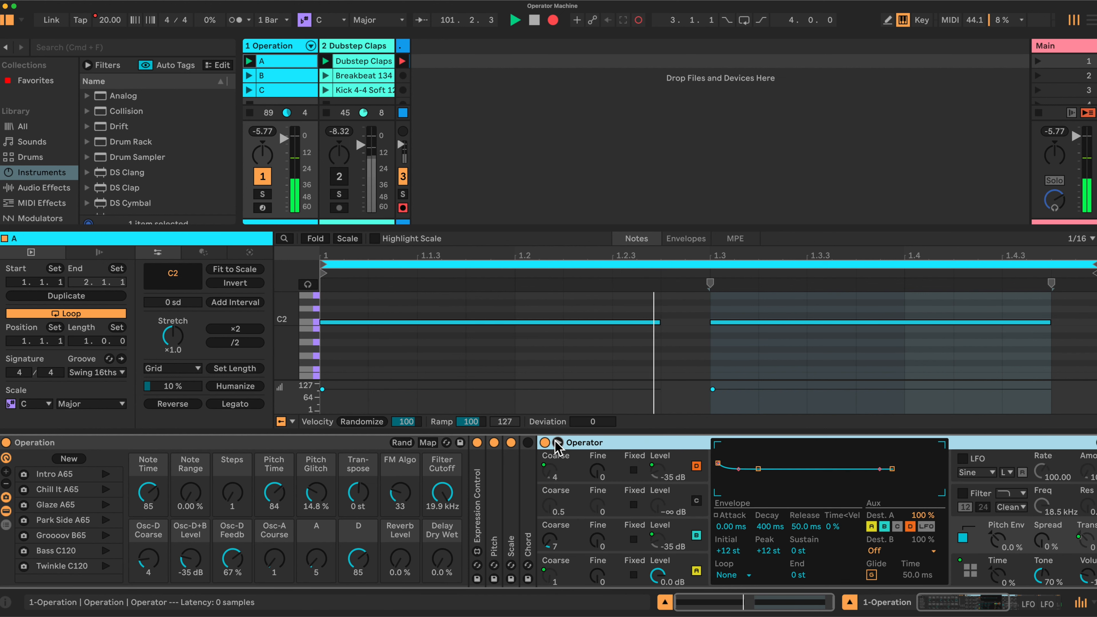
left_click(967, 570)
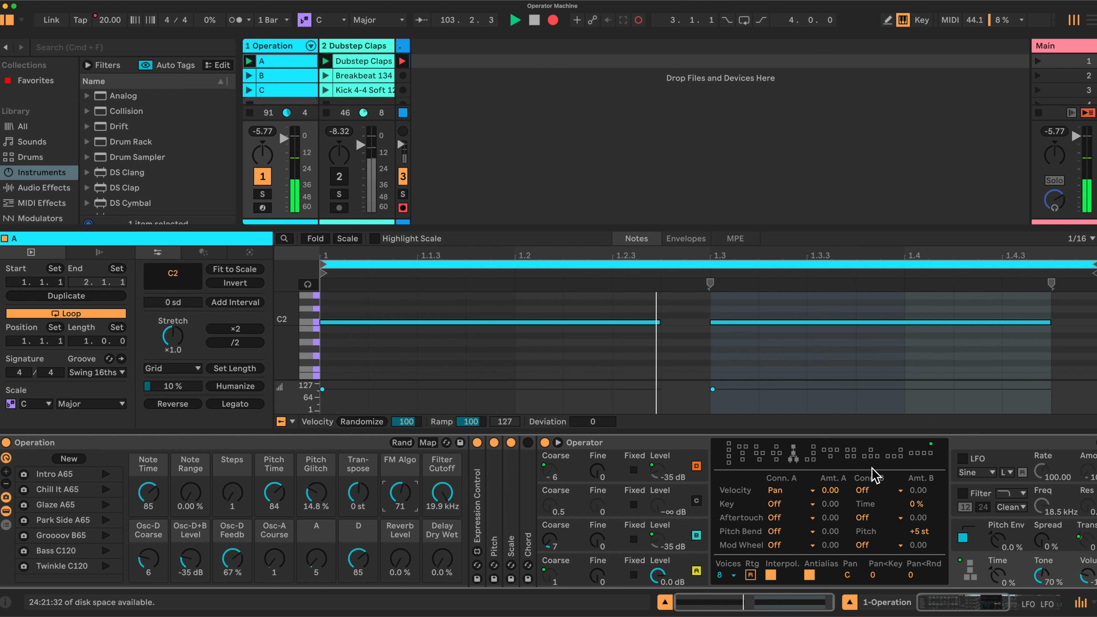
Try the Transpose macro at +4 st, return it to 0 st, and set Pitch Glitch to 0.00 %
scroll(958, 582, "right", 3)
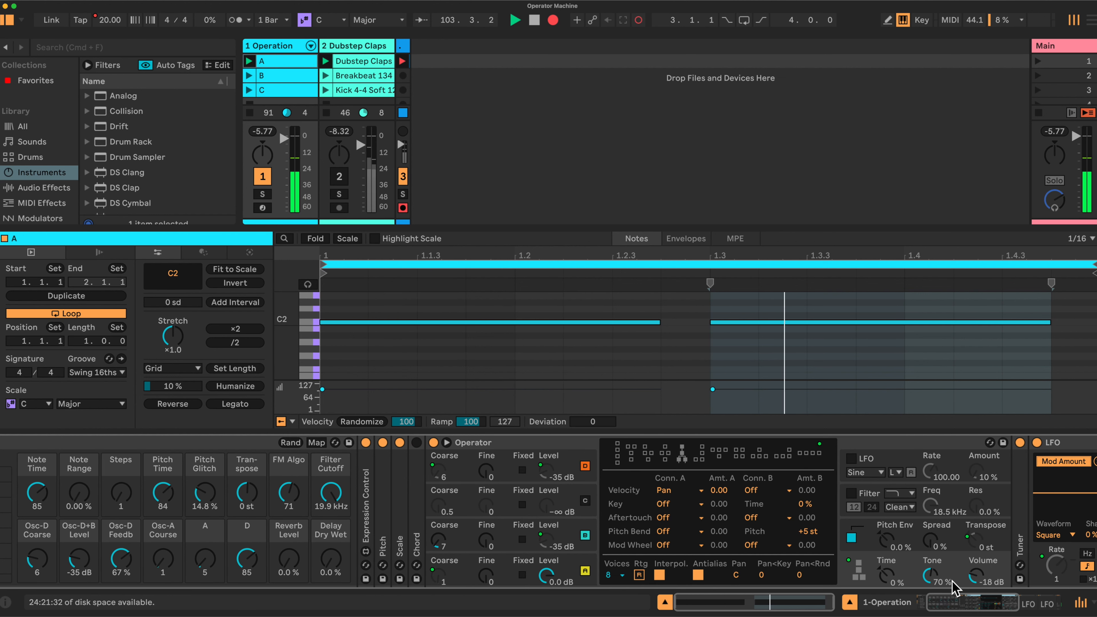
left_click_drag(244, 505, 244, 494)
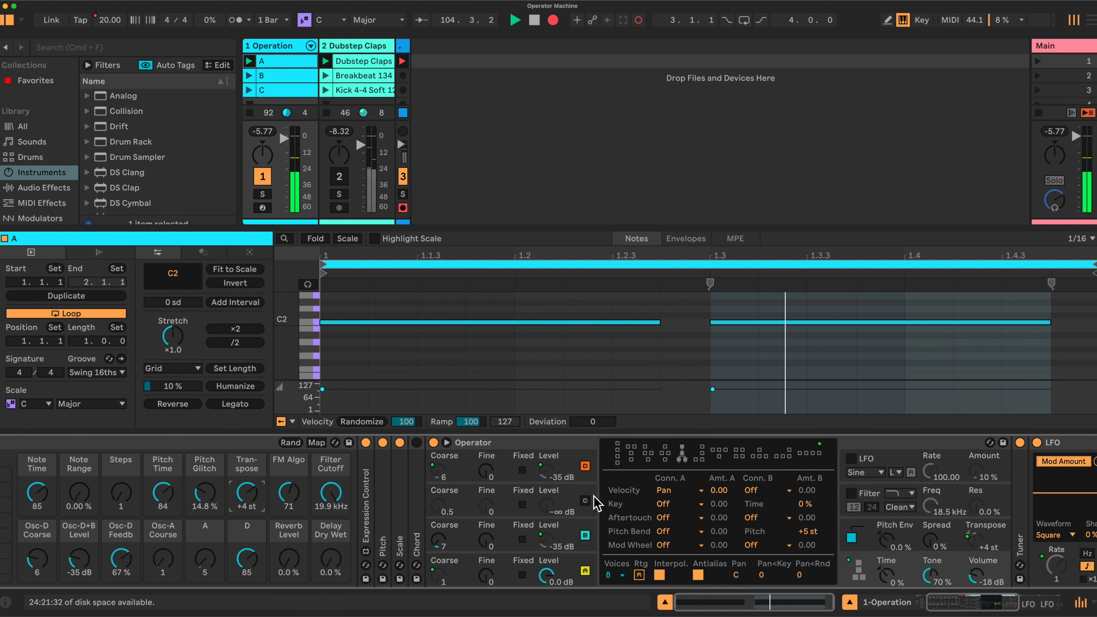
mouse_move(246, 493)
left_mouse_down()
mouse_move(247, 526)
mouse_move(248, 485)
left_mouse_up()
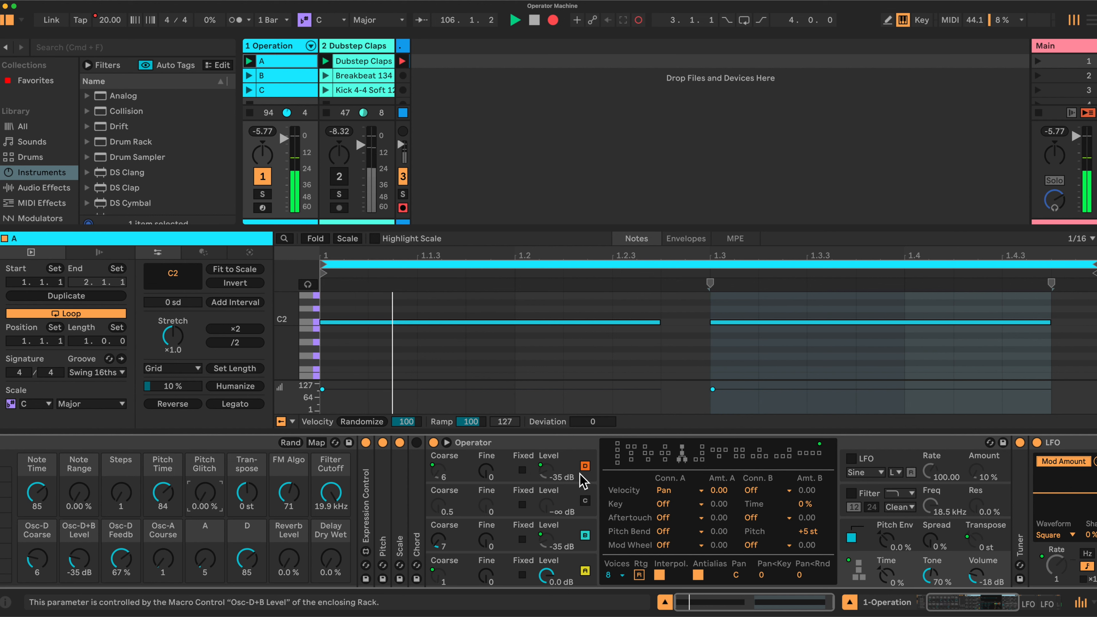
Show oscillator D's envelope in Operator and set the rack's A macro to 0 and D macro to 87
left_click(592, 476)
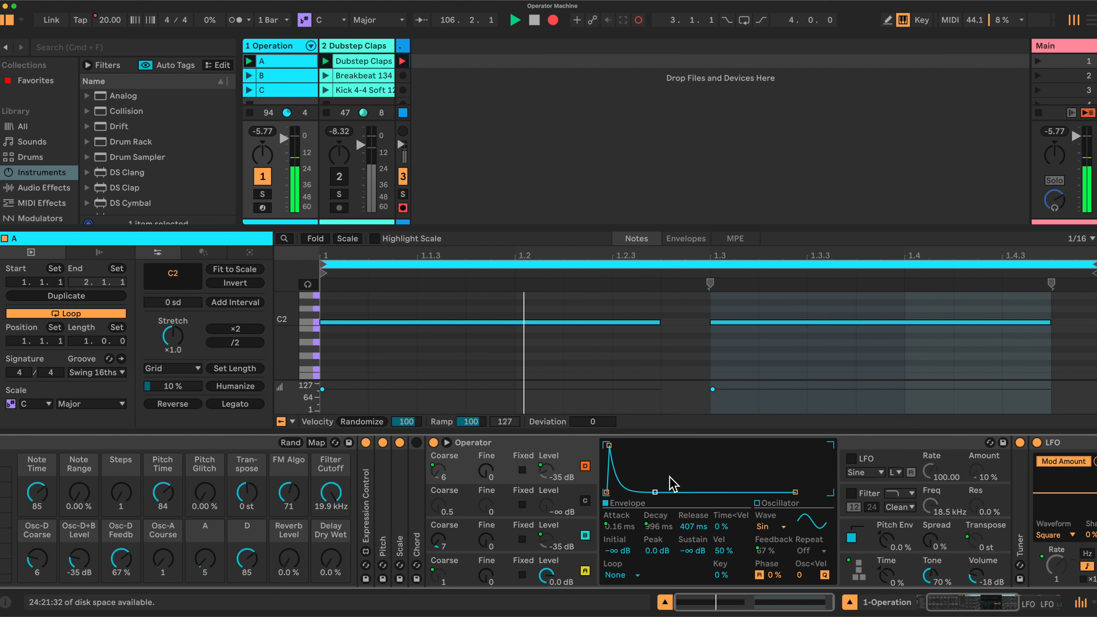
left_click_drag(205, 559, 247, 553)
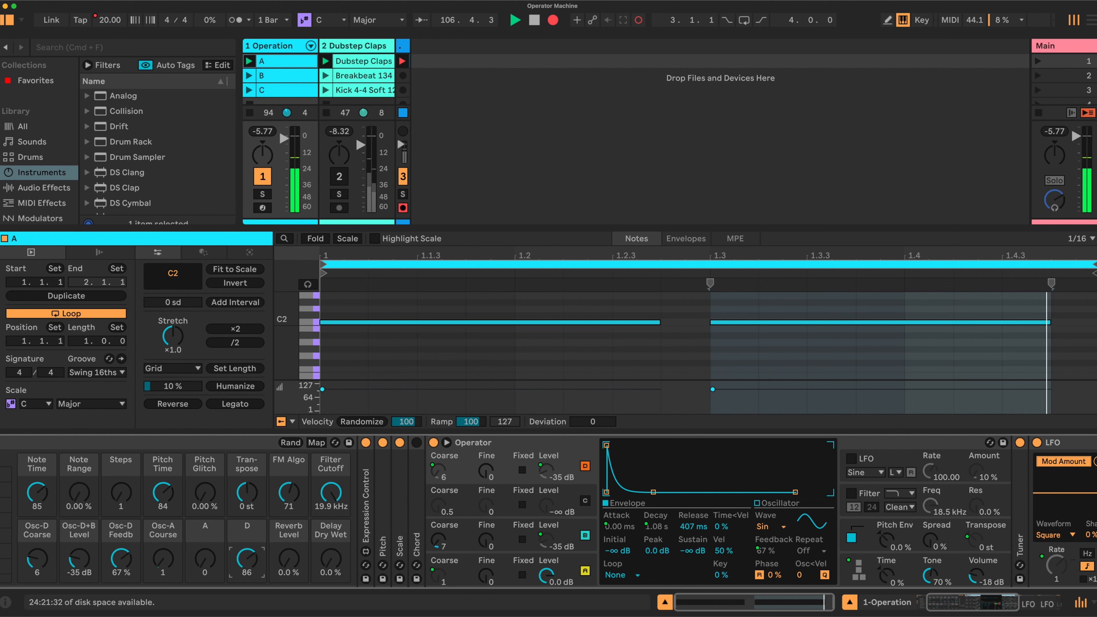
left_click_drag(246, 553, 247, 566)
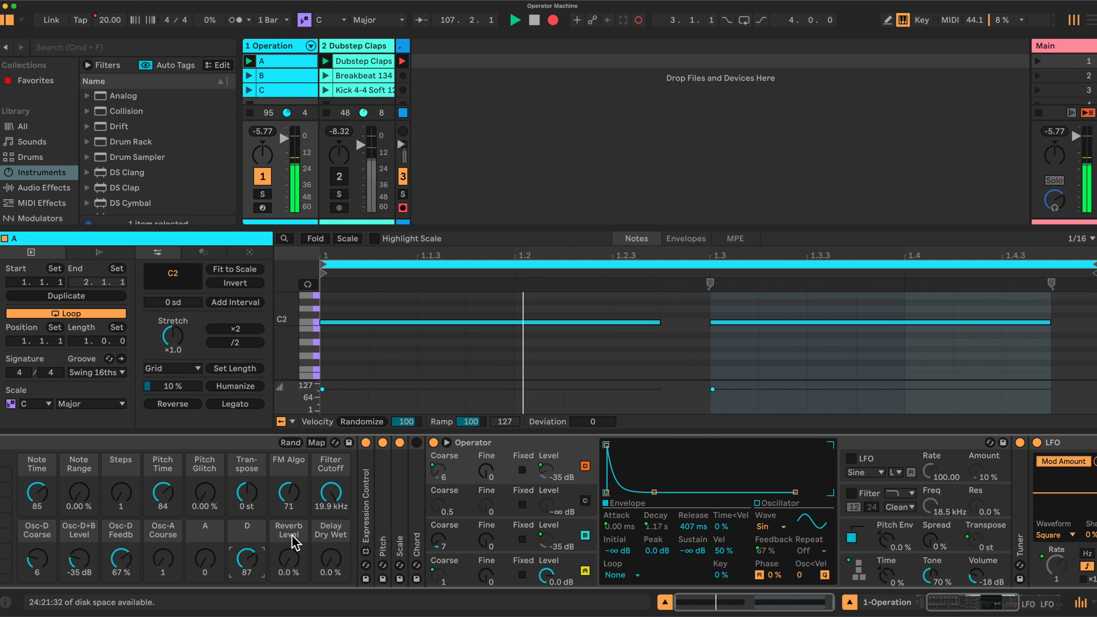
Unfold the Chord device to view its six shift settings and fold it again
double_click(416, 488)
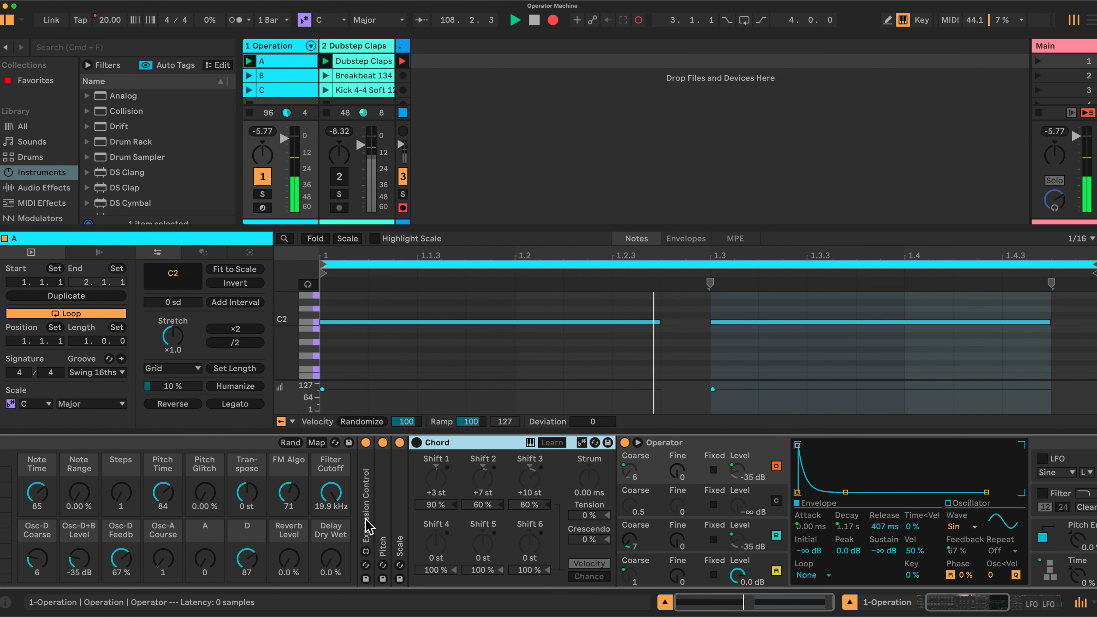
scroll(328, 522, "left", 5)
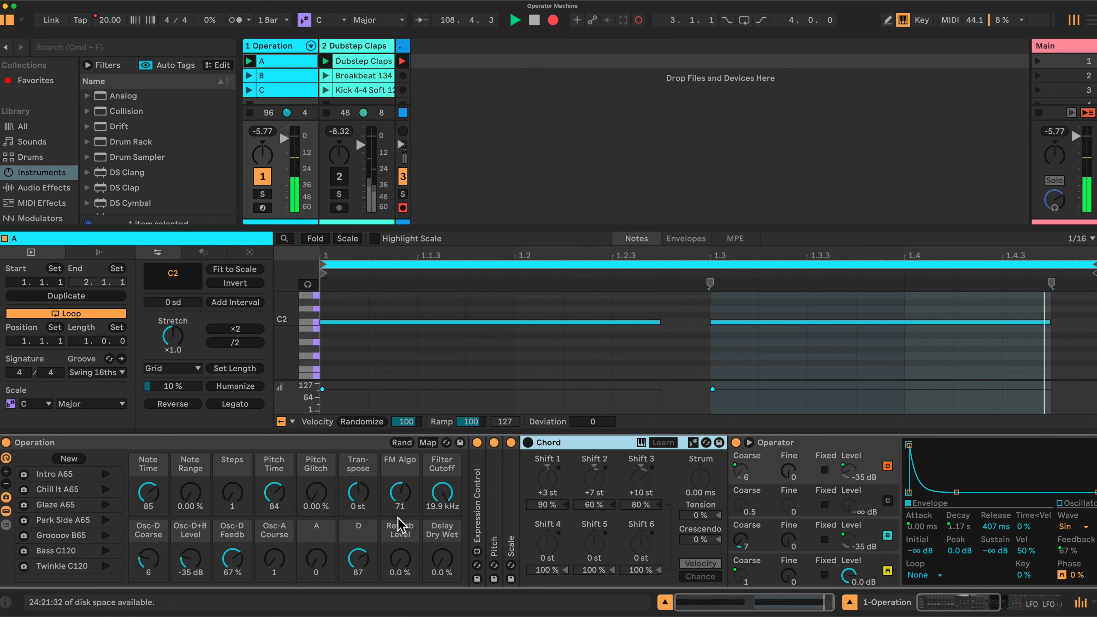
double_click(600, 446)
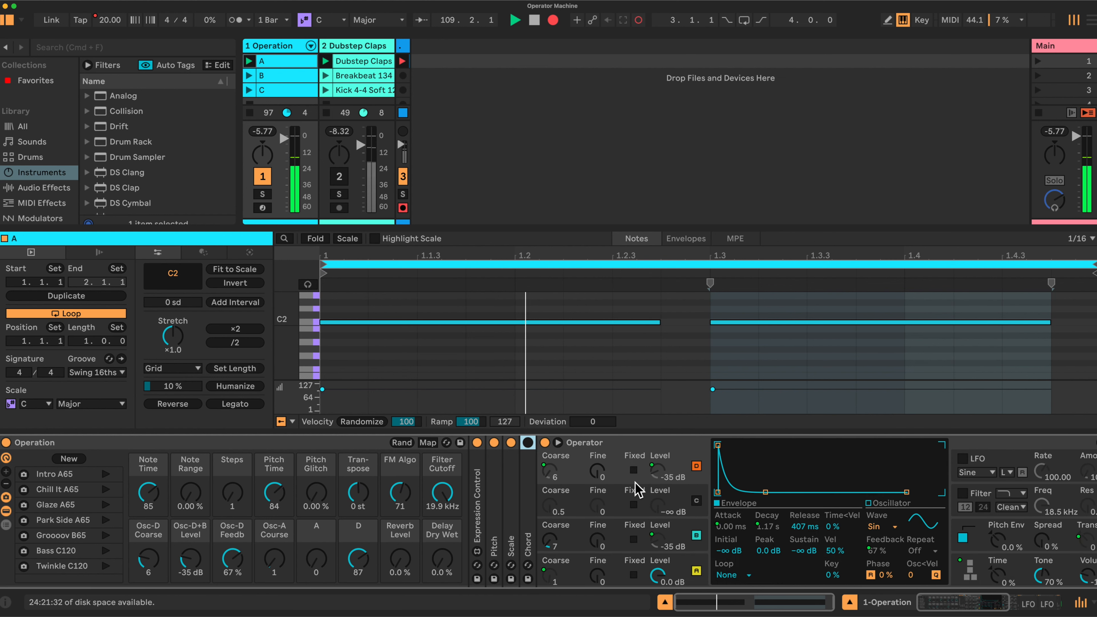
Unfold Auto Filter at the end of the rack's chain and fold Operator, Tuner and both LFO devices
scroll(635, 482, "right", 2)
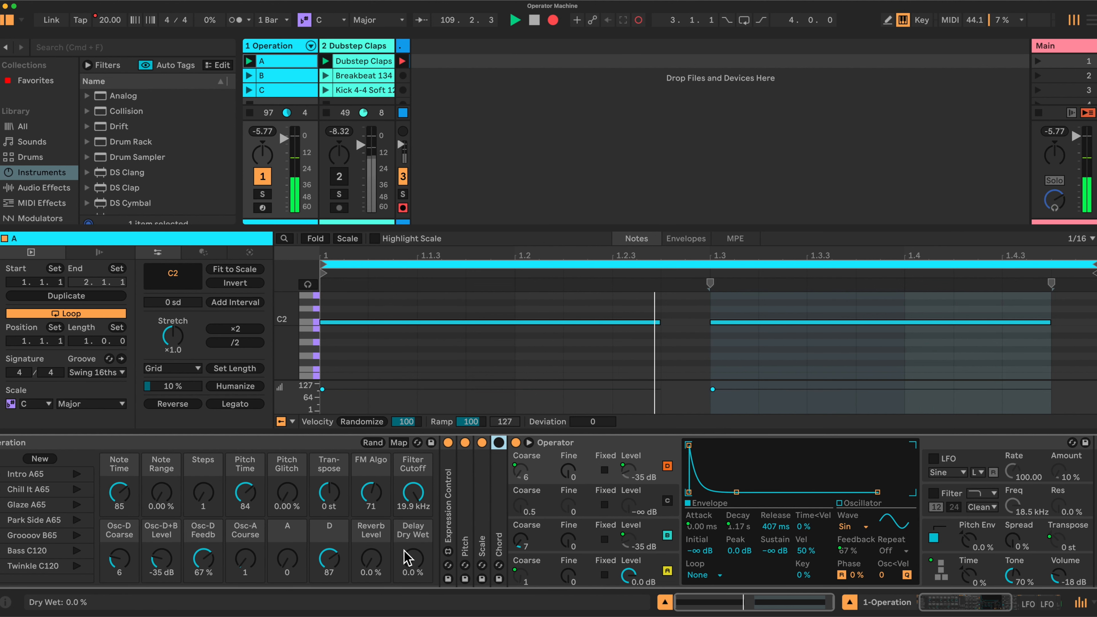
scroll(406, 558, "right", 15)
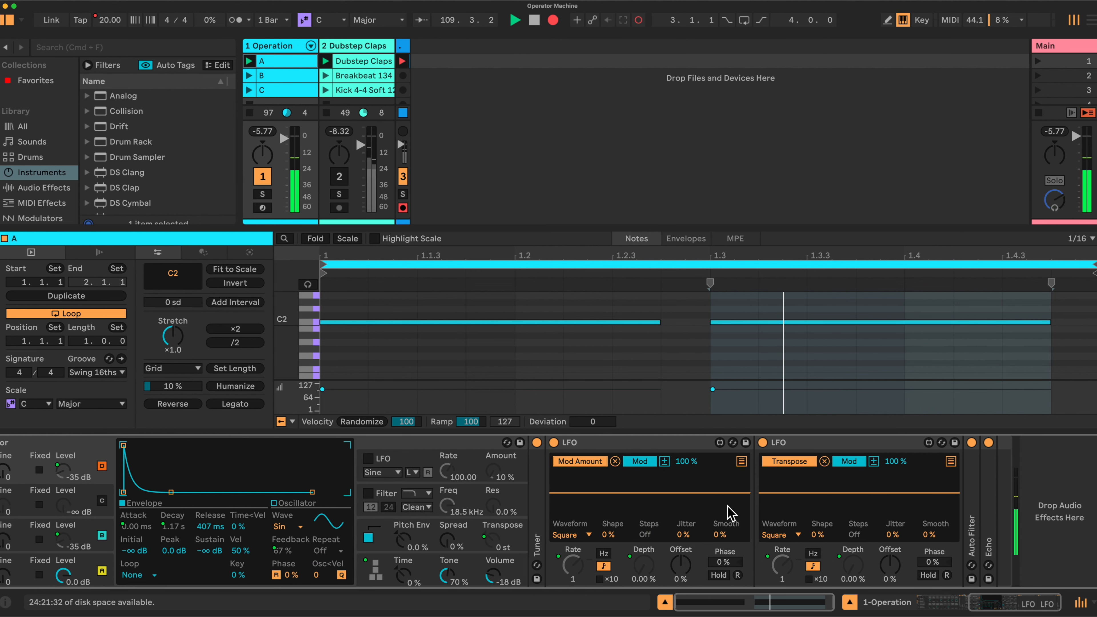
double_click(972, 518)
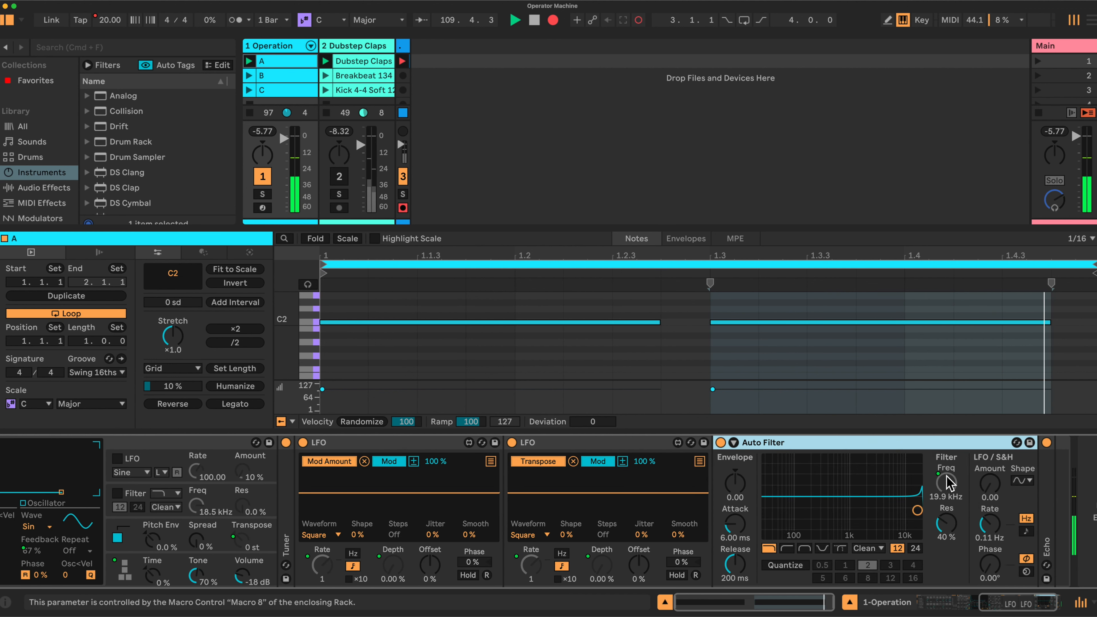
scroll(736, 492, "left", 15)
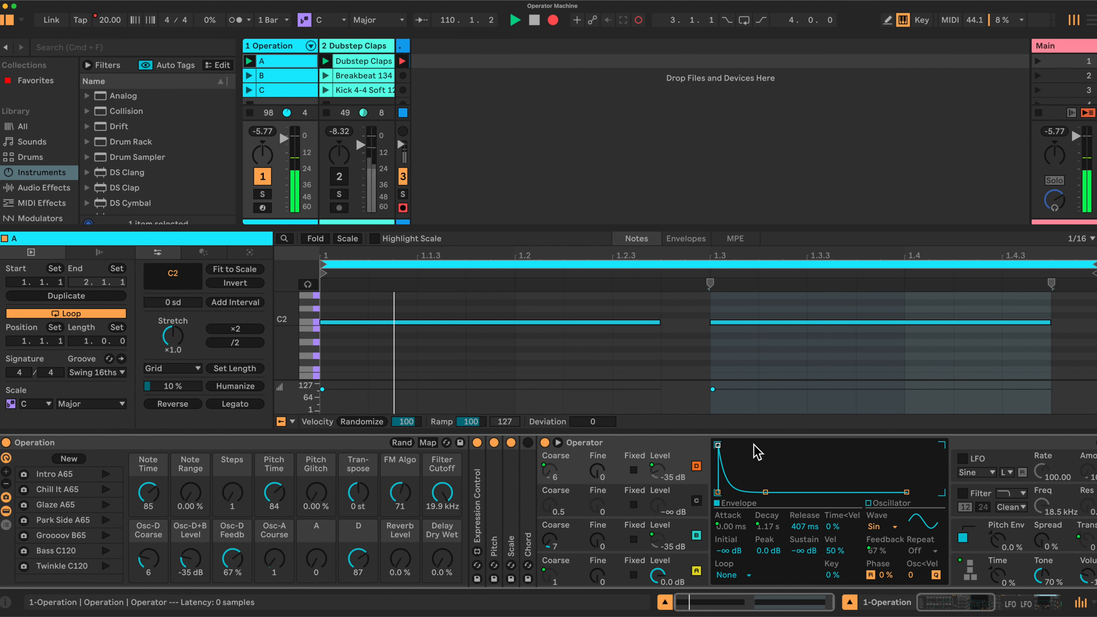
scroll(652, 448, "right", 10)
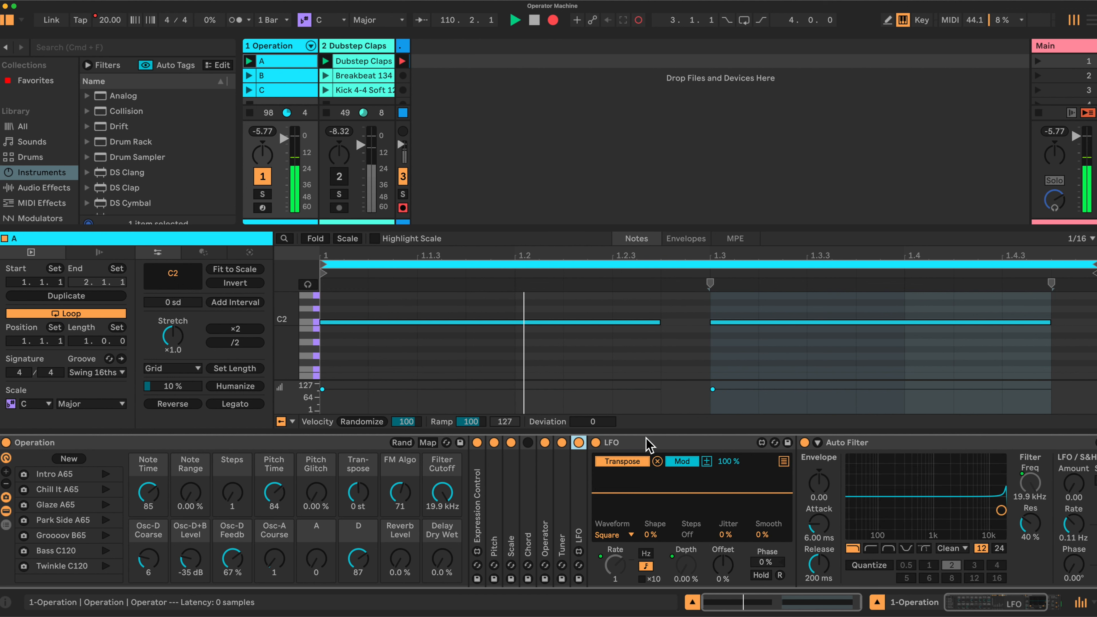
double_click(691, 445)
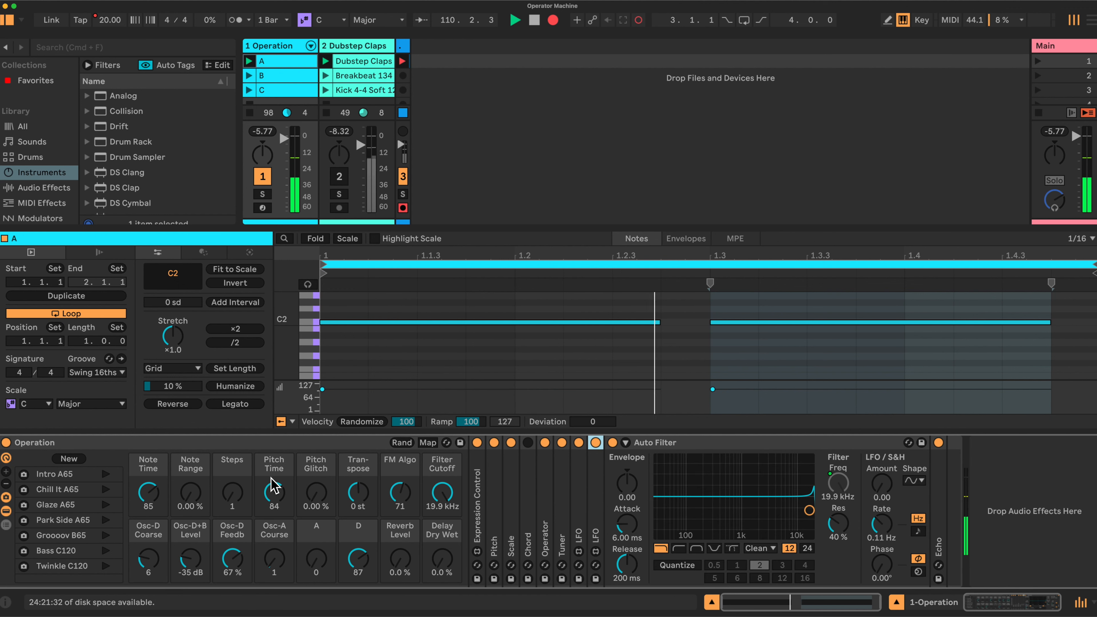
Set the Filter Cutoff macro to 8.62 kHz, and unfold Echo in place of Auto Filter
left_click_drag(442, 492, 442, 521)
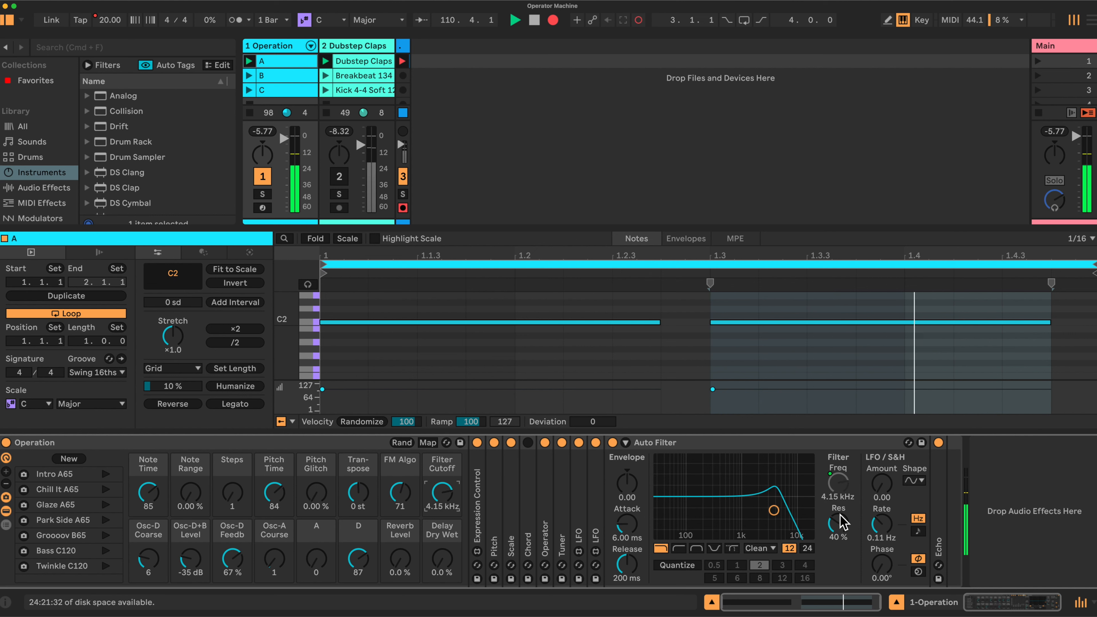
mouse_move(443, 495)
left_mouse_down()
mouse_move(443, 482)
mouse_move(442, 493)
left_mouse_up()
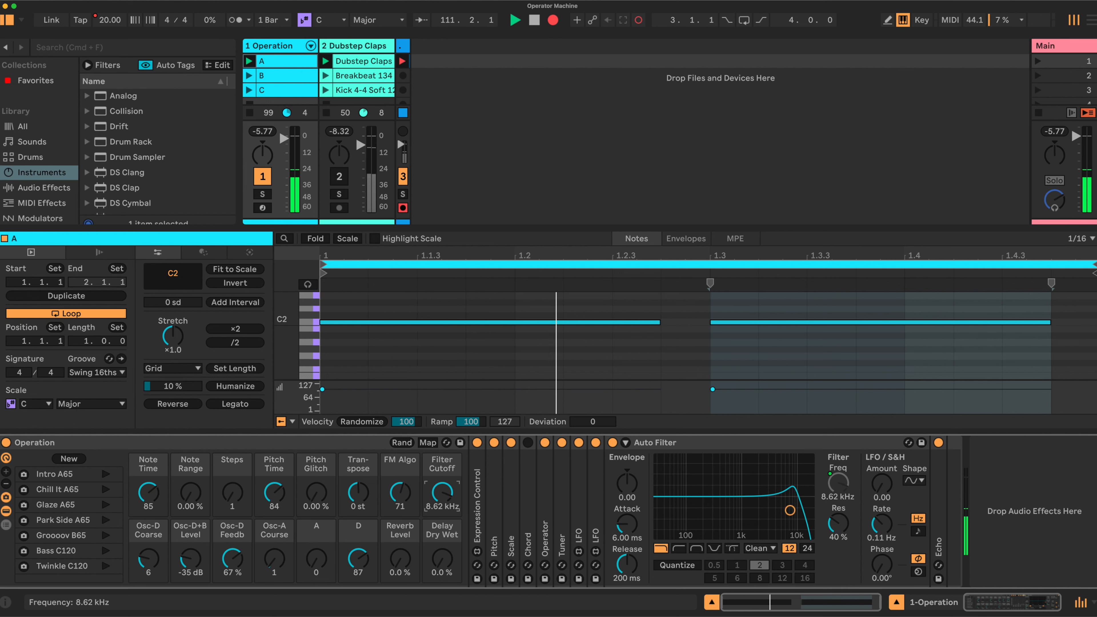
double_click(938, 525)
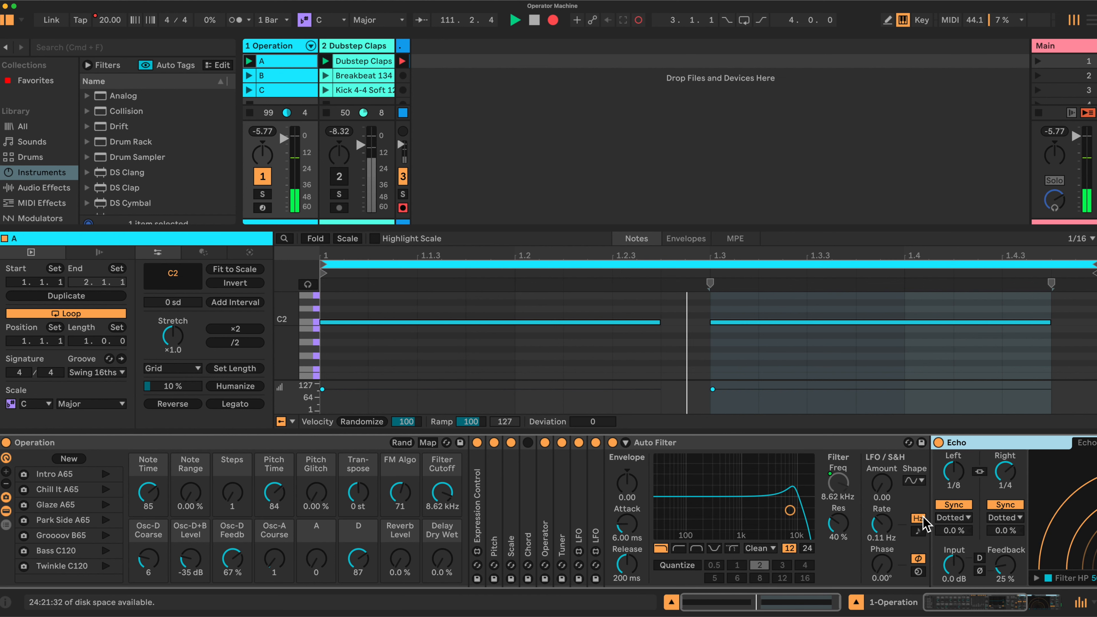
double_click(754, 443)
scroll(745, 500, "right", 1)
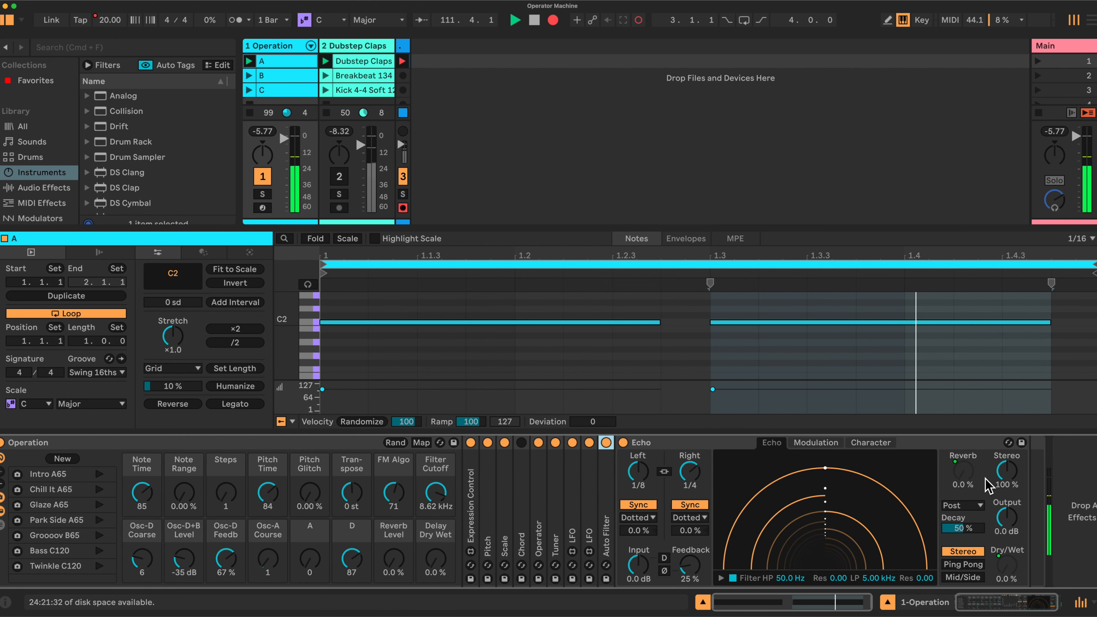
Set the Reverb Level macro to 35 % and the Delay Dry Wet macro to 24 %, and fold Echo
left_click_drag(392, 558, 392, 537)
left_click_drag(433, 568, 433, 561)
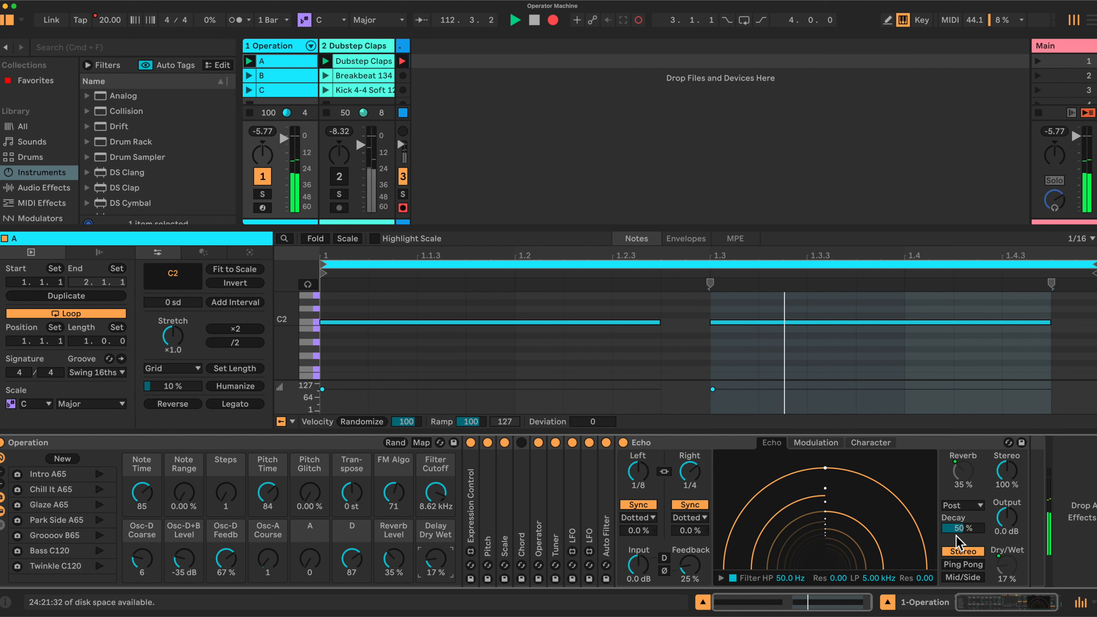
mouse_move(435, 559)
left_mouse_down()
mouse_move(435, 546)
mouse_move(436, 567)
left_mouse_up()
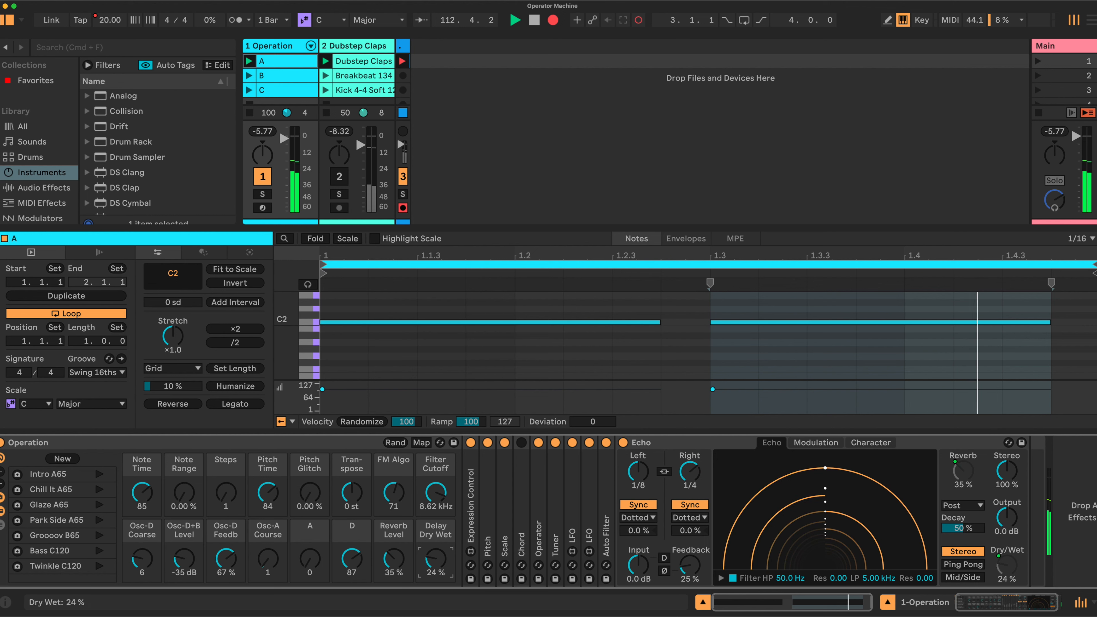
double_click(689, 442)
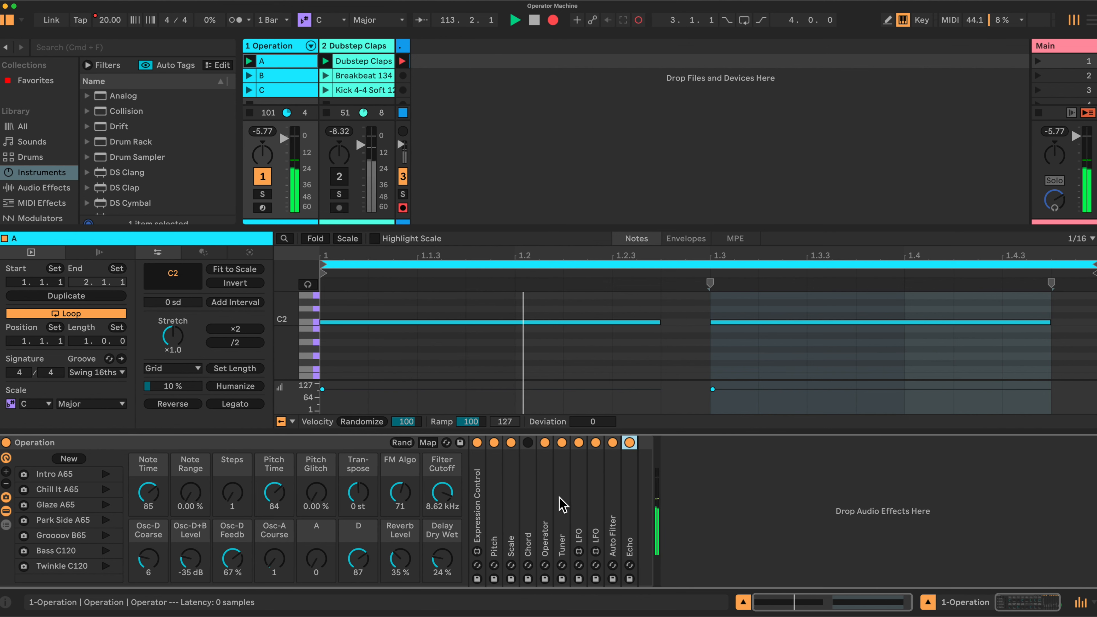
Unfold the Pitch and Chord devices with Chord switched on, opening Scale briefly and folding it again
double_click(528, 505)
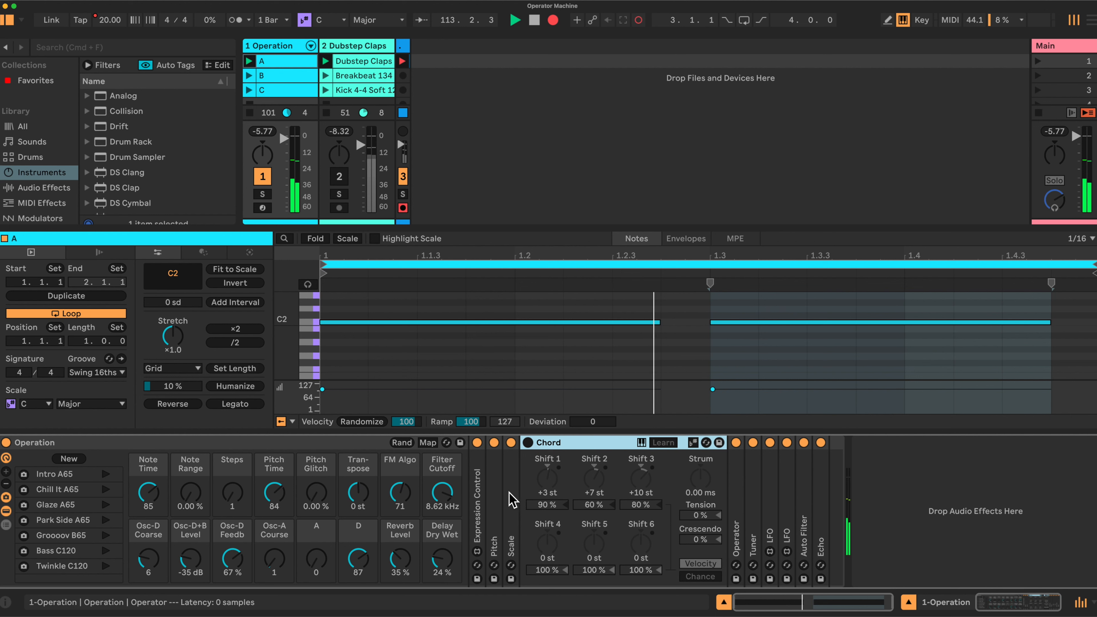
double_click(511, 503)
double_click(495, 497)
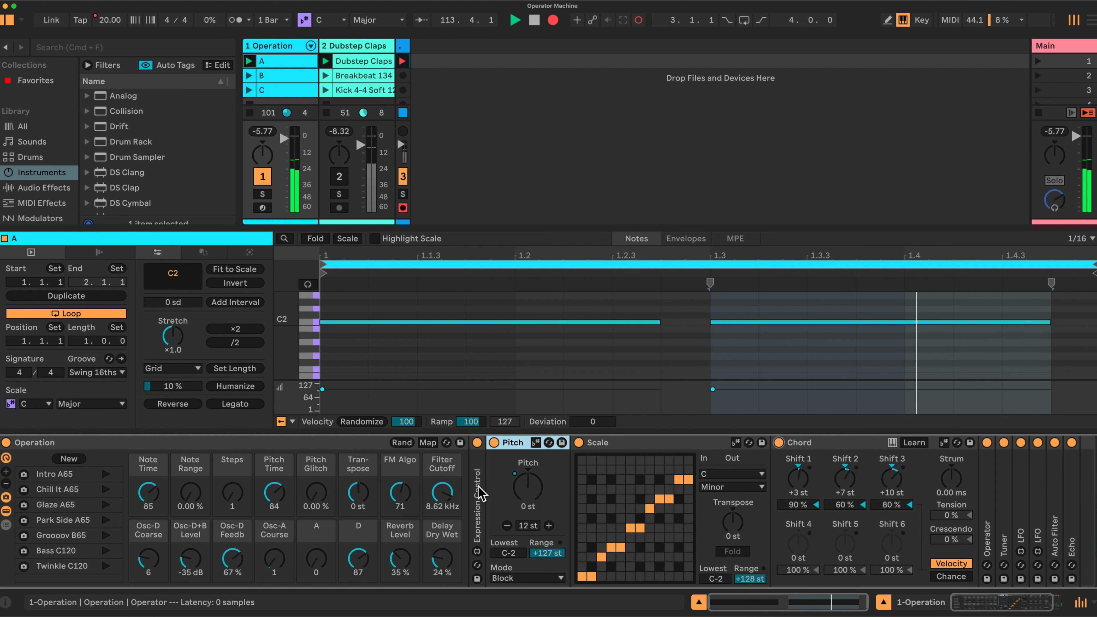
double_click(659, 447)
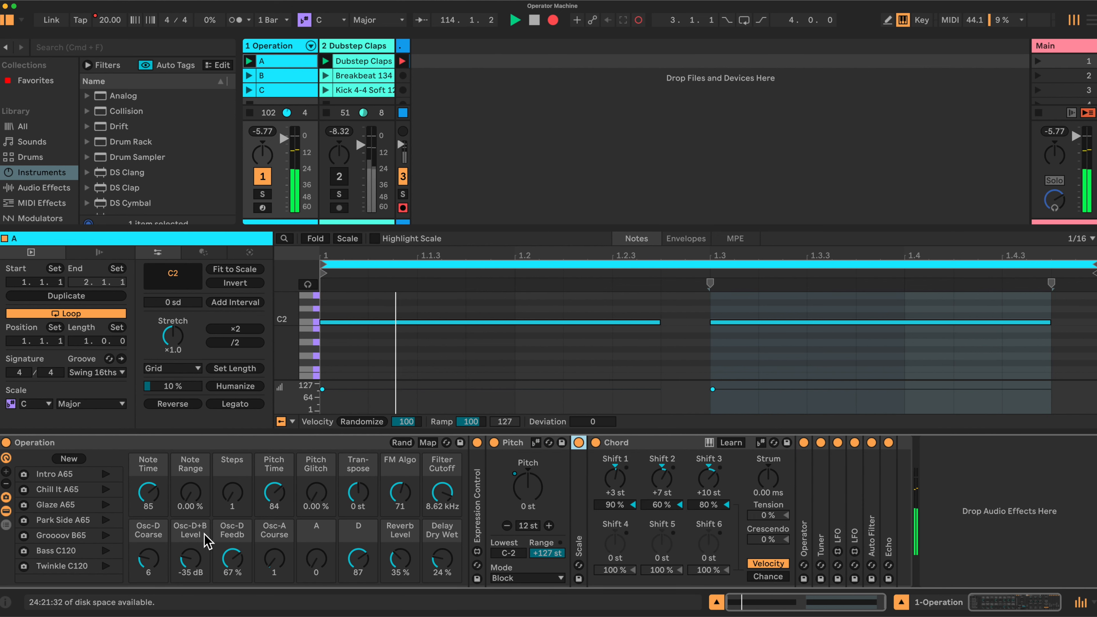
Set the FM Algo macro to 51, fold Chord, and unfold both LFO devices
left_click(398, 494)
left_click_drag(398, 494, 398, 508)
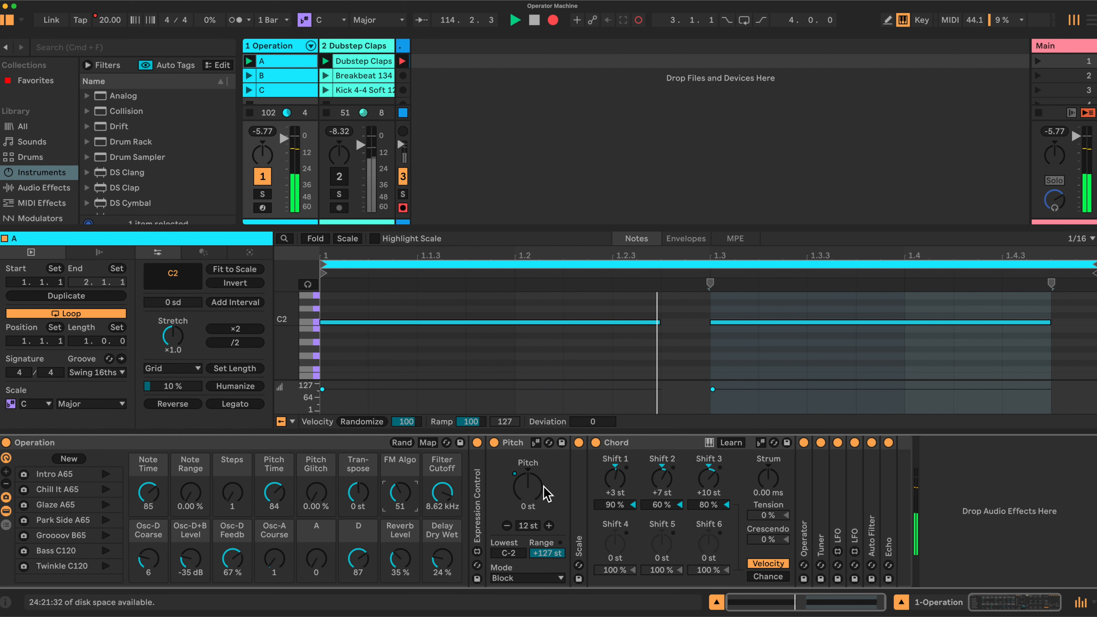
double_click(837, 477)
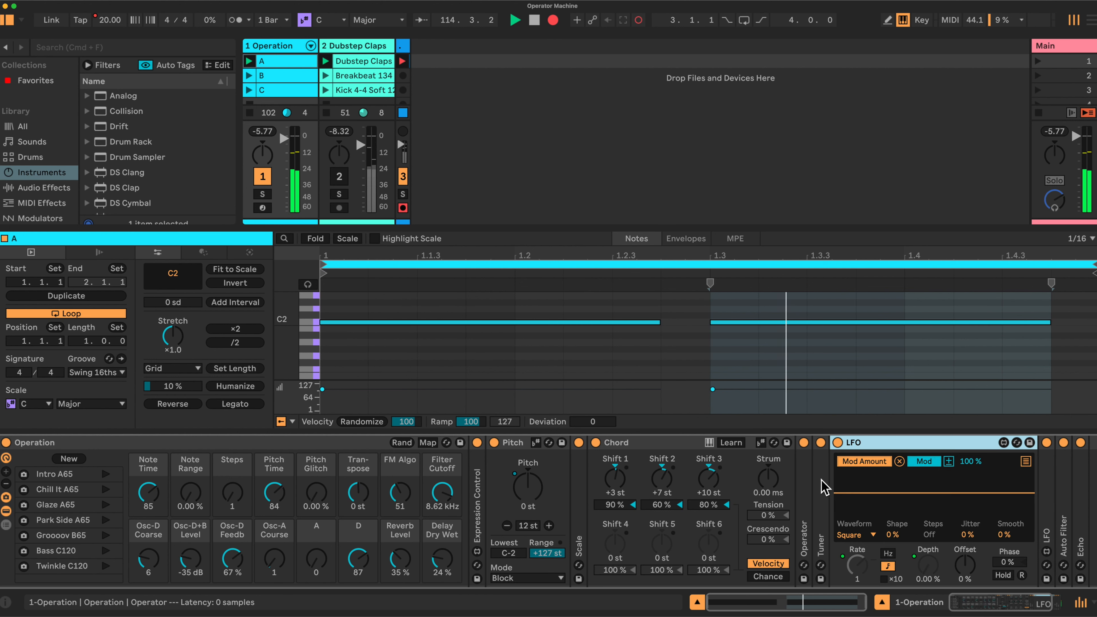
double_click(673, 445)
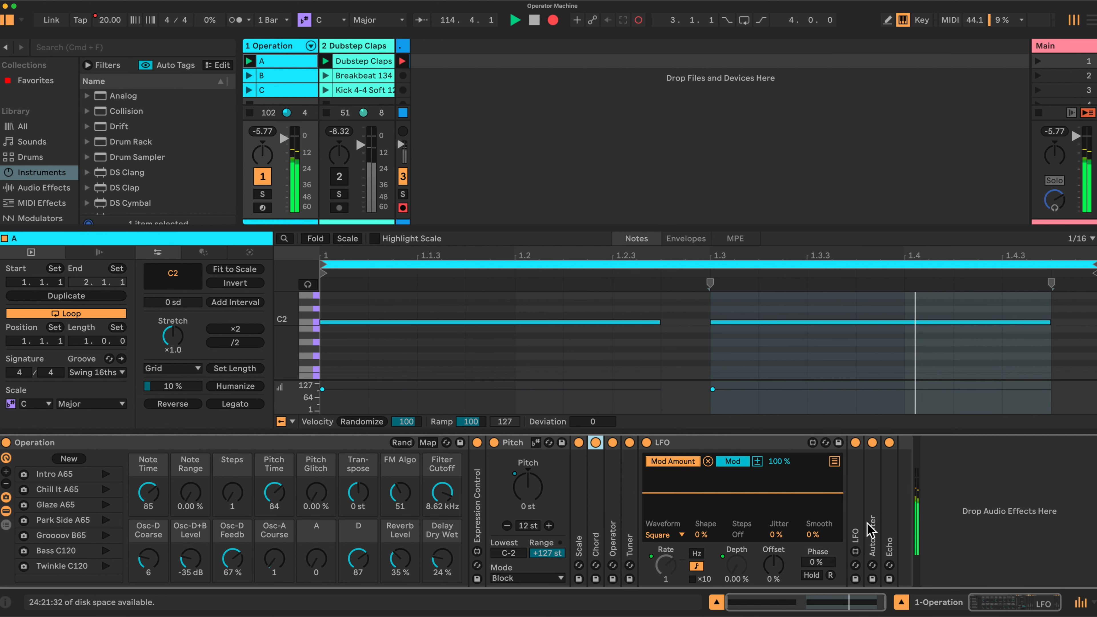
double_click(857, 525)
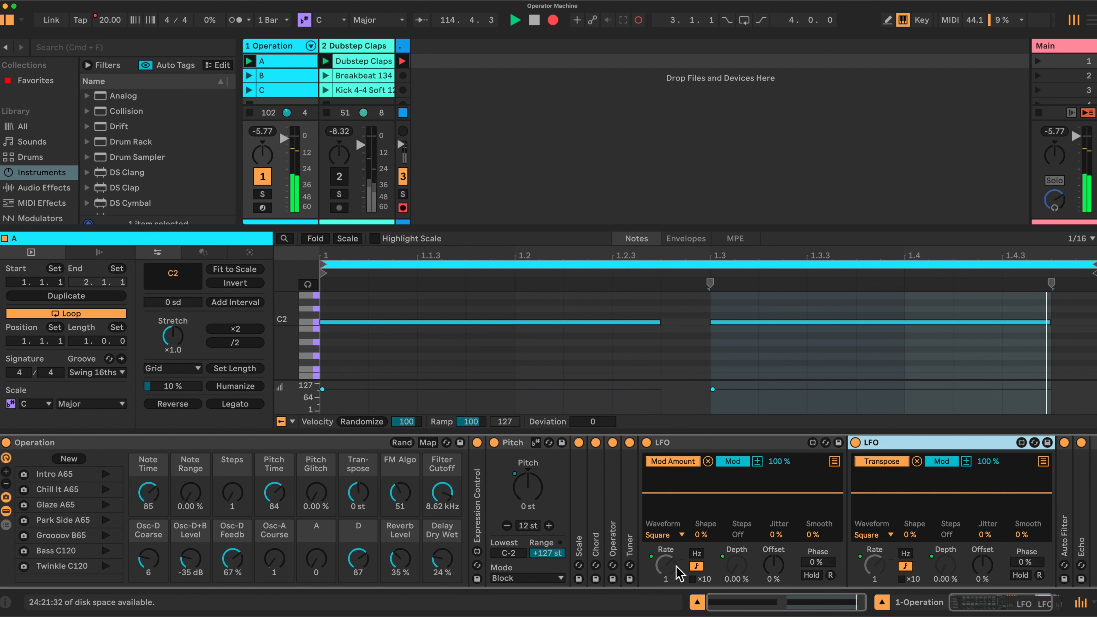
Set the Note Time macro to 50 and the Pitch Time macro to 72 for the two LFO rates
left_click_drag(149, 493, 149, 512)
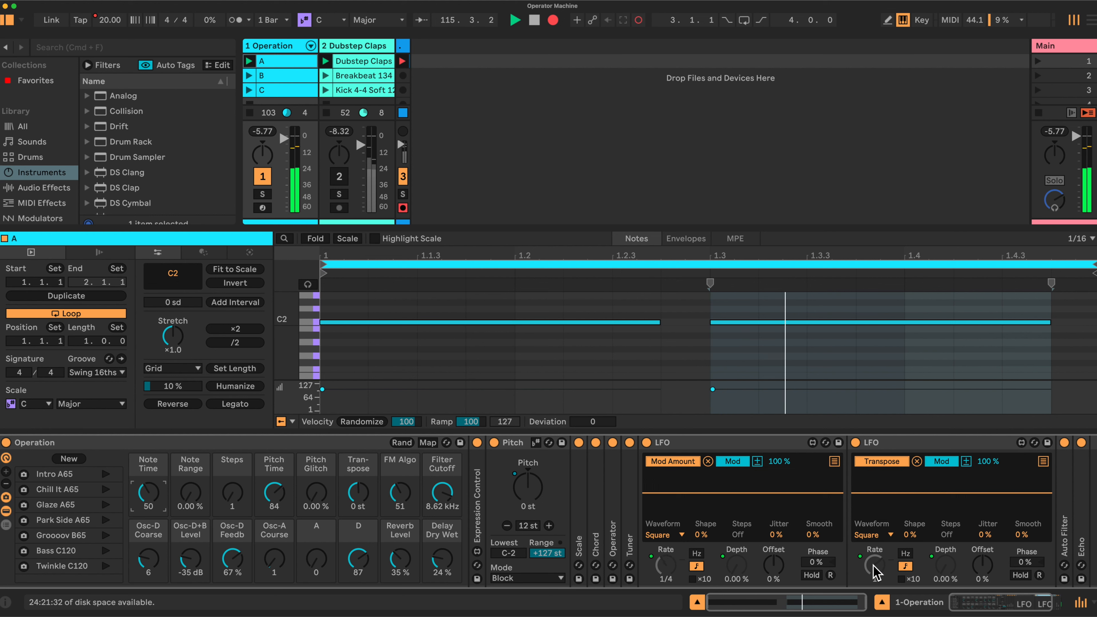
left_click(917, 440)
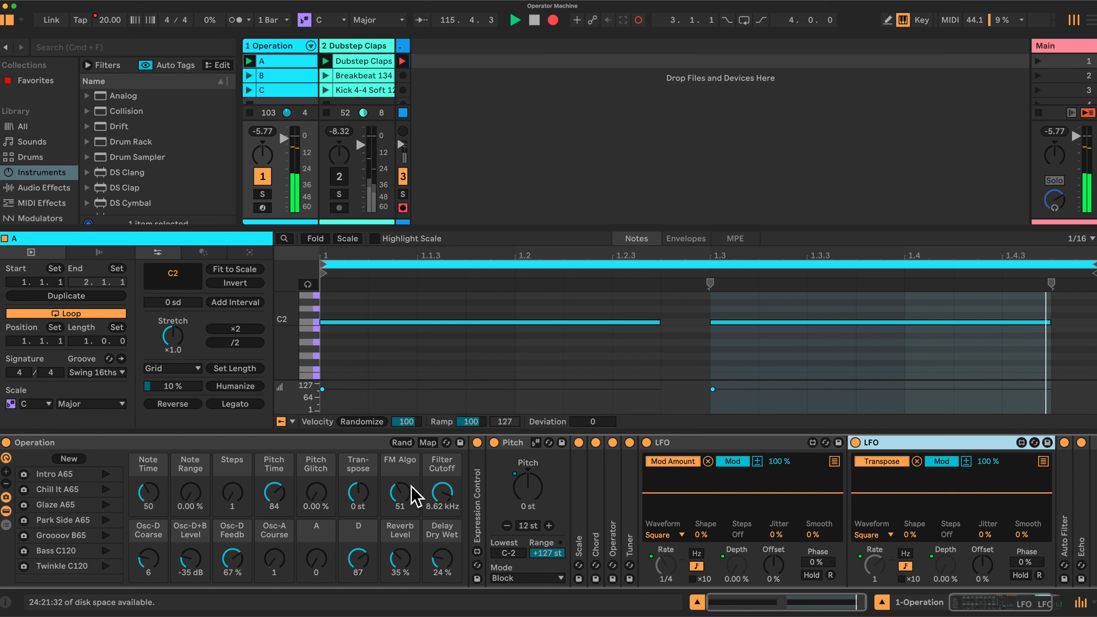
left_click(272, 495)
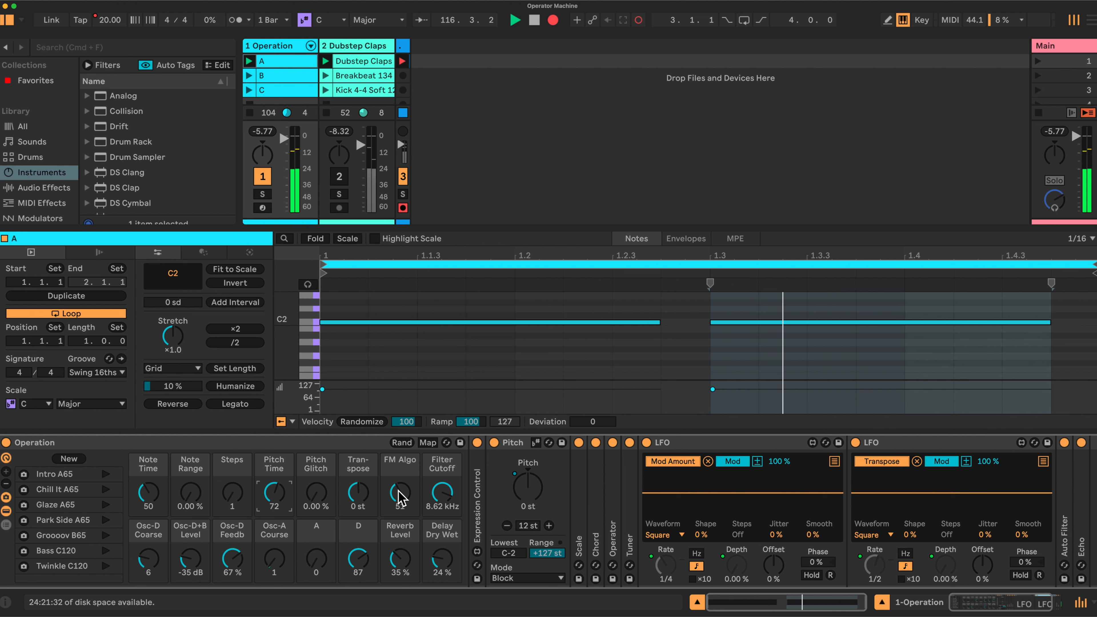
Raise the song tempo to 66.00 BPM
left_click_drag(110, 19, 110, 16)
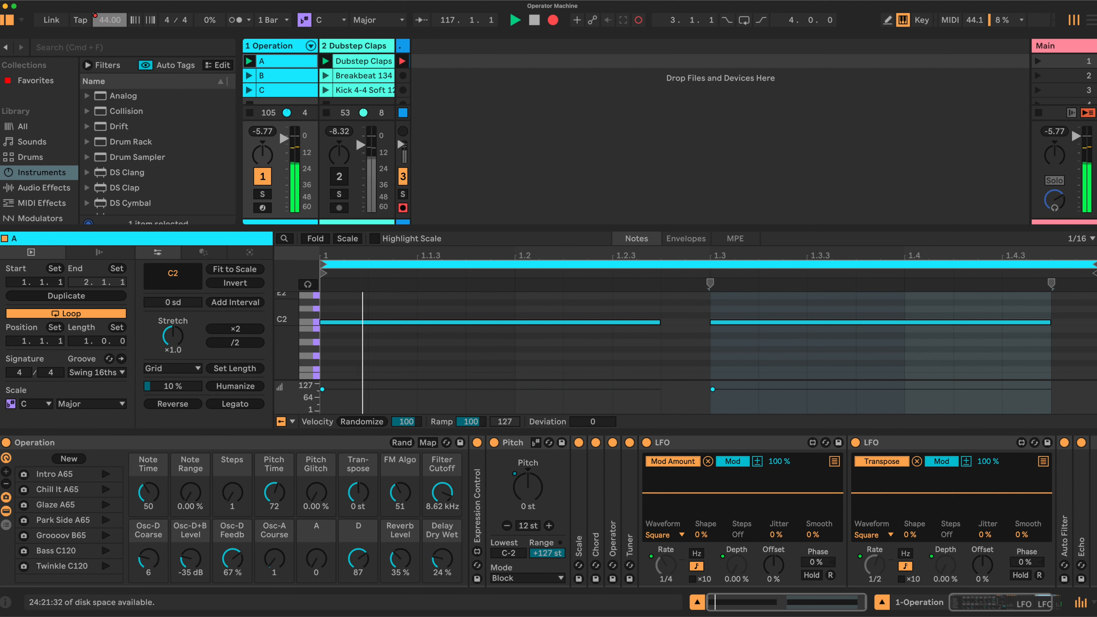
left_click_drag(109, 19, 110, 16)
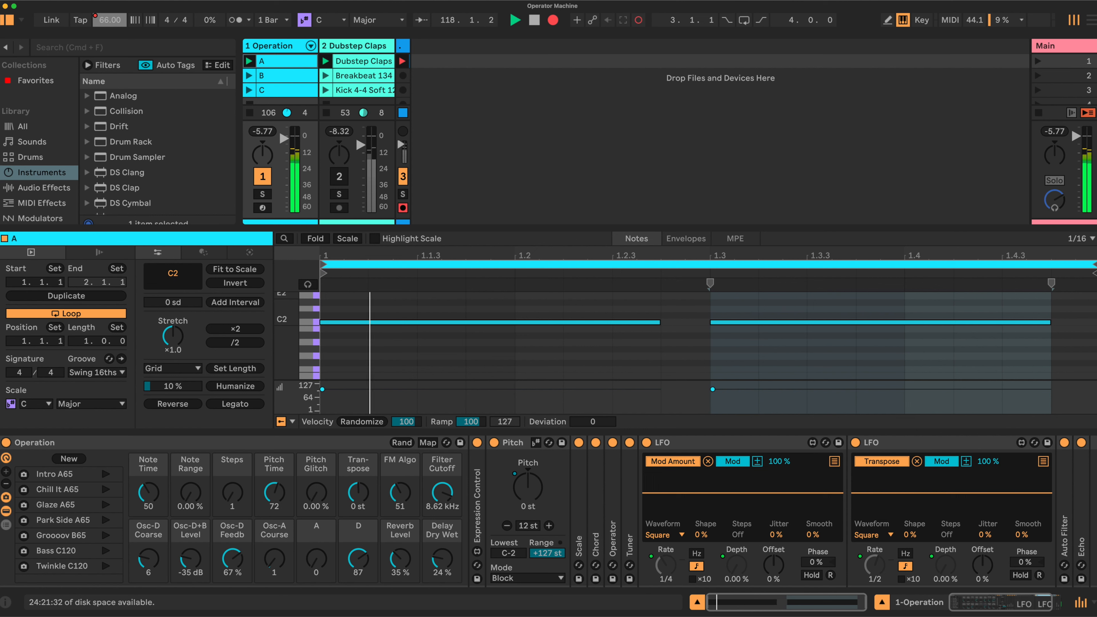
Set the rack macros Osc-D Coarse to 4, FM Algo to 44, A to 33 and D to 77
left_click_drag(149, 559, 148, 562)
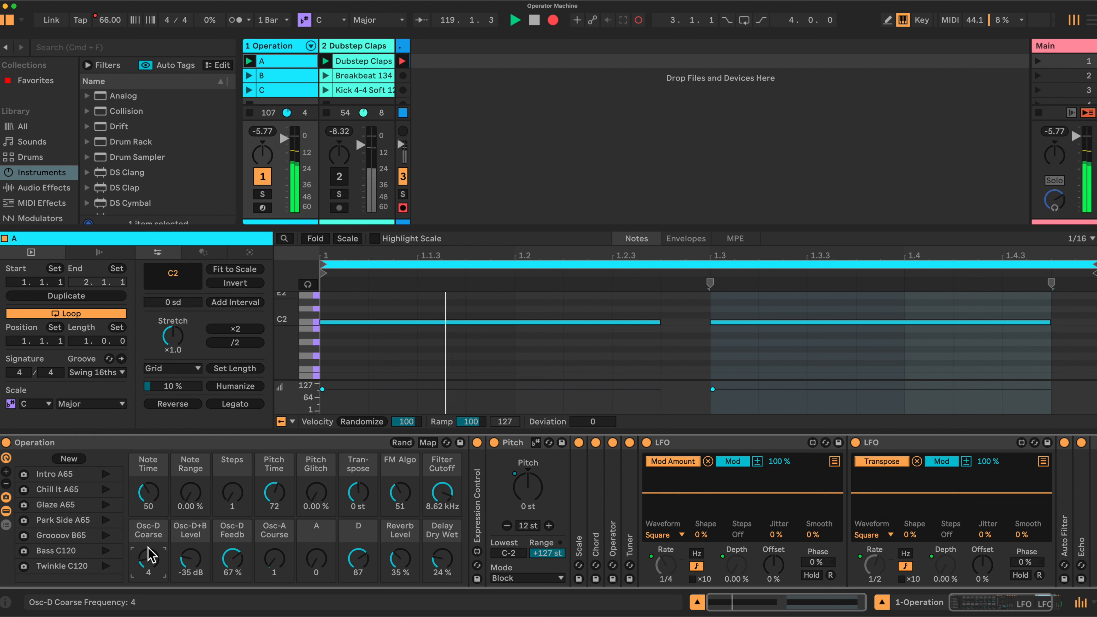
left_click_drag(400, 491, 400, 489)
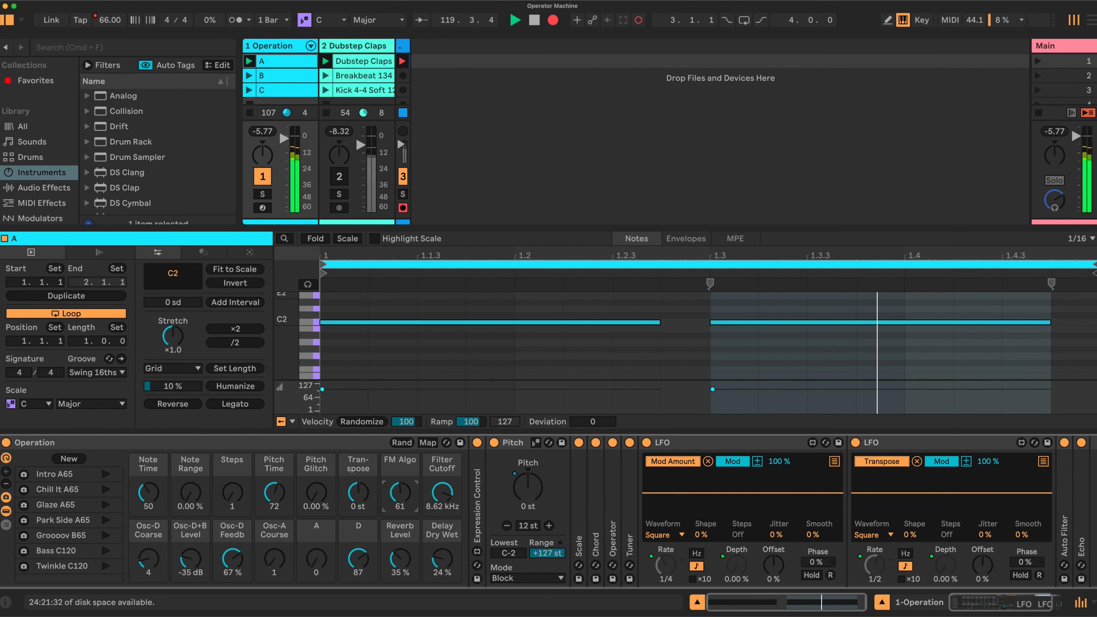
mouse_move(366, 568)
left_mouse_down()
mouse_move(358, 581)
mouse_move(317, 541)
mouse_move(317, 555)
mouse_move(359, 565)
left_mouse_up()
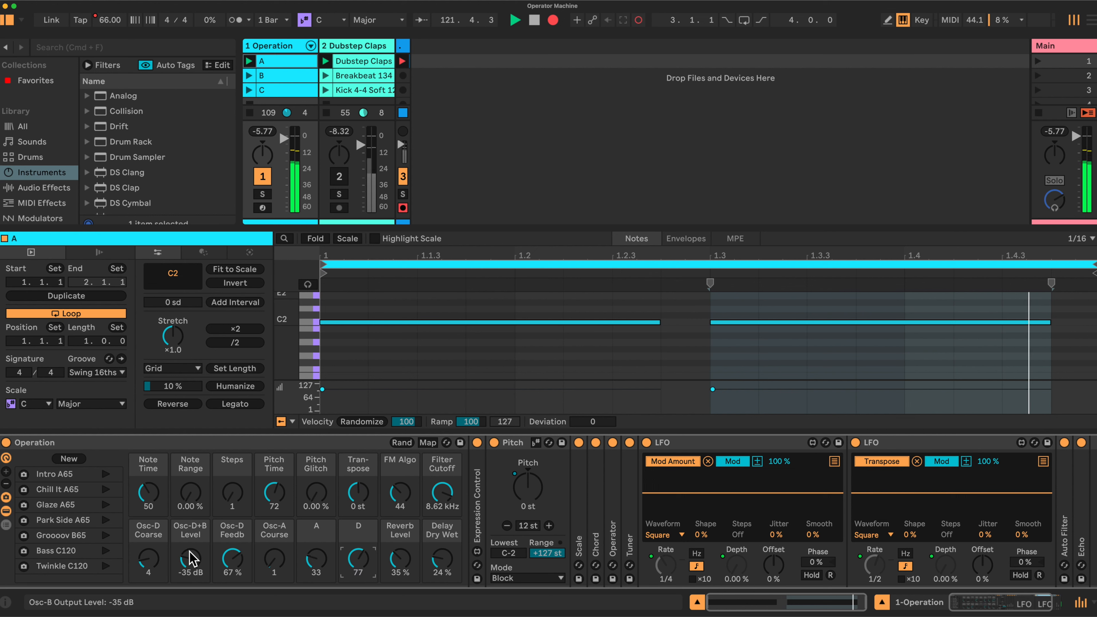
Raise the Osc-D+B Level macro to -23 dB, lower the Filter Cutoff macro, and bring Osc-D+B Level back down
left_click_drag(191, 560, 190, 557)
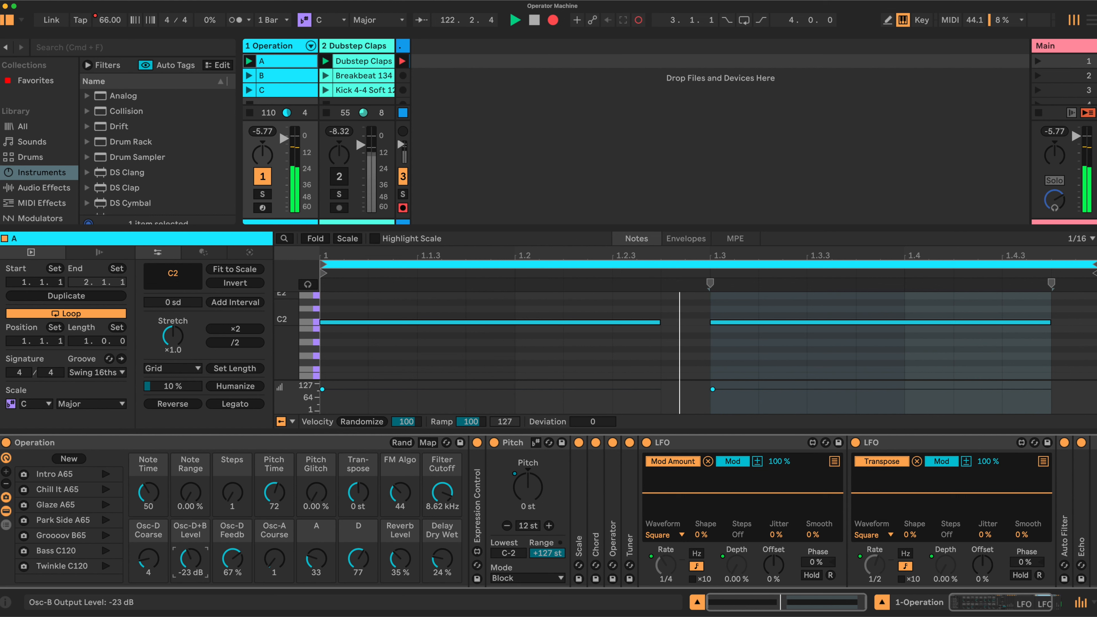
left_click_drag(442, 491, 442, 505)
left_click_drag(196, 554, 196, 558)
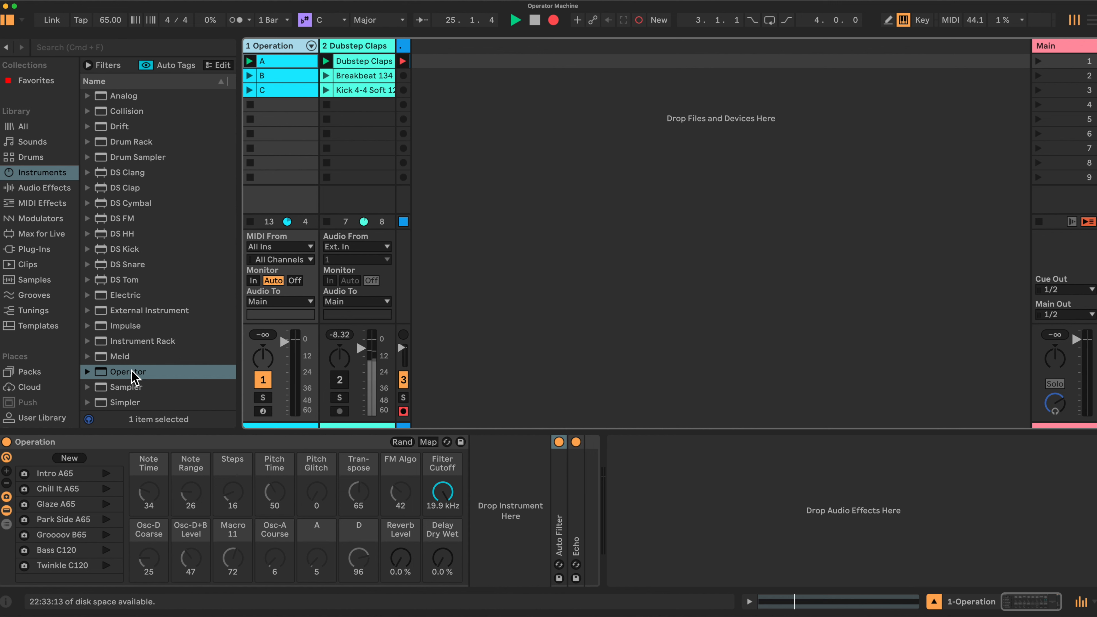
Load the default Operator instrument into the Operation rack ahead of Auto Filter, and deactivate track 1
left_click_drag(132, 377, 498, 507)
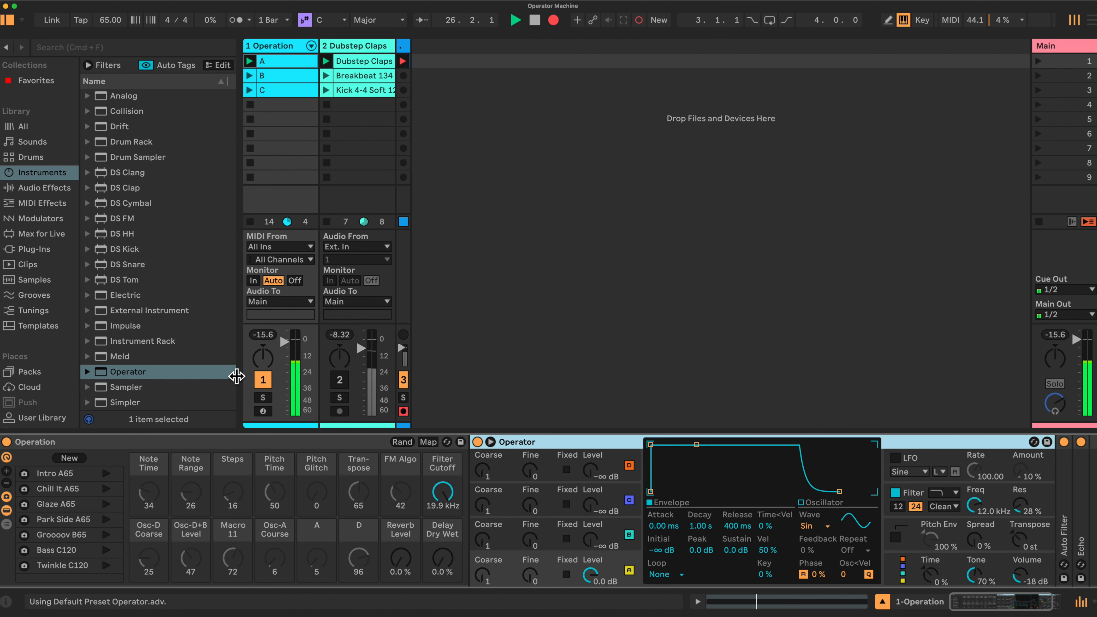
left_click(263, 380)
scroll(143, 356, "down", 2)
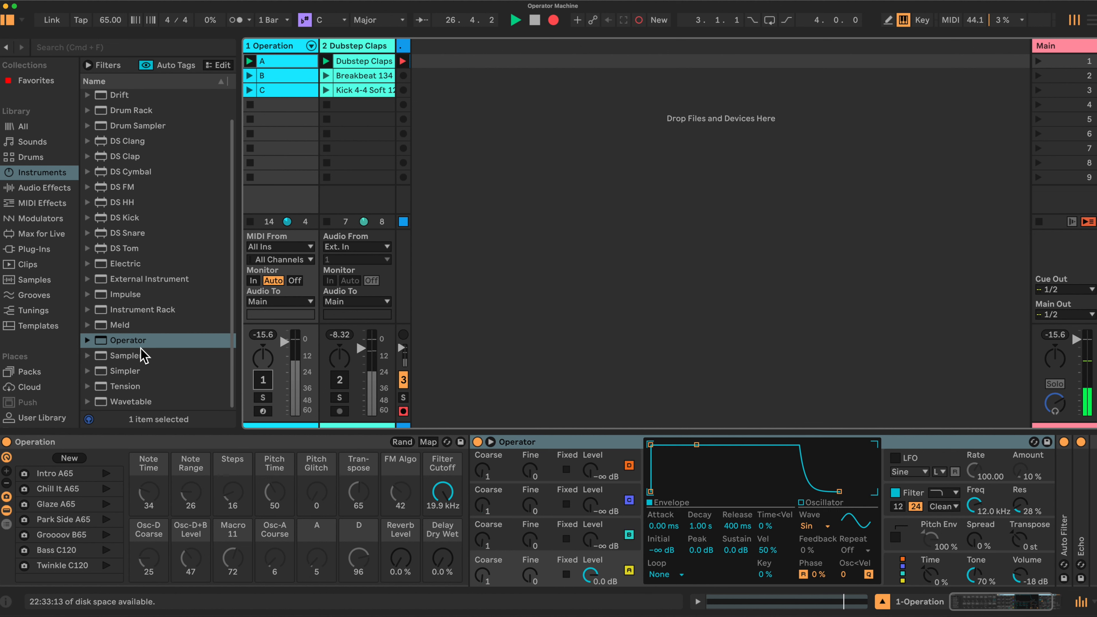
Insert two LFO devices into the Operation rack between Operator and Auto Filter
scroll(142, 357, "up", 2)
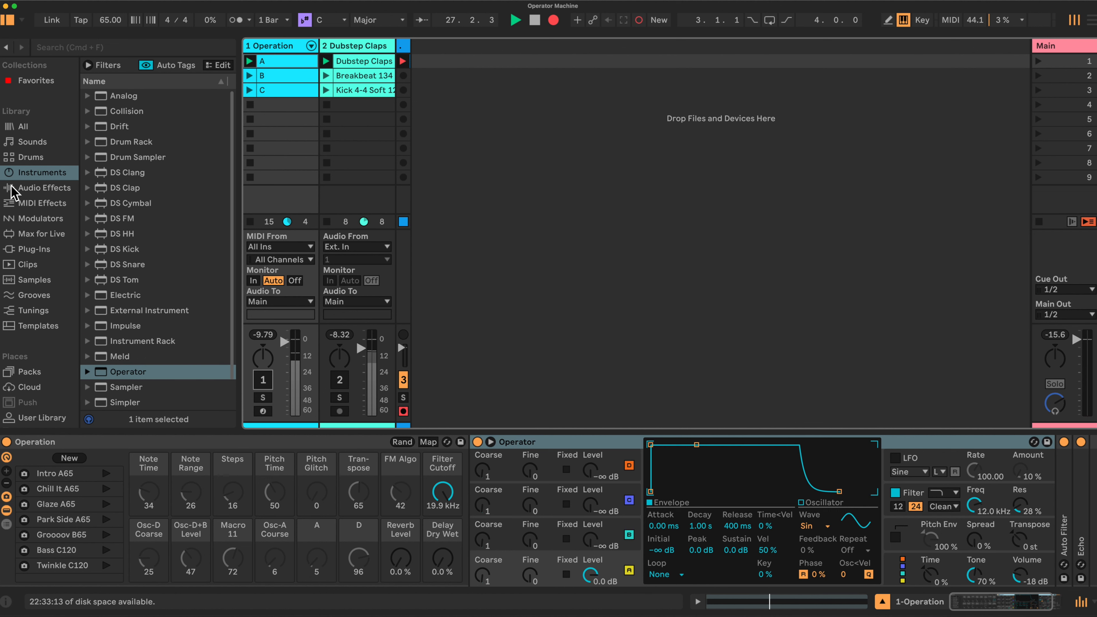
left_click(37, 187)
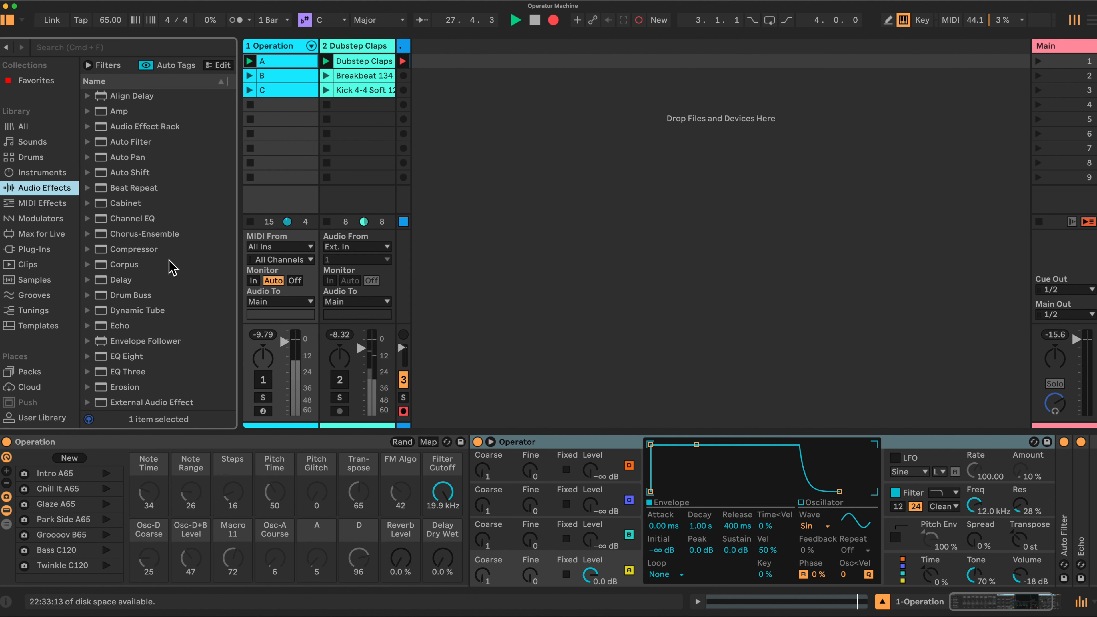
scroll(181, 294, "down", 8)
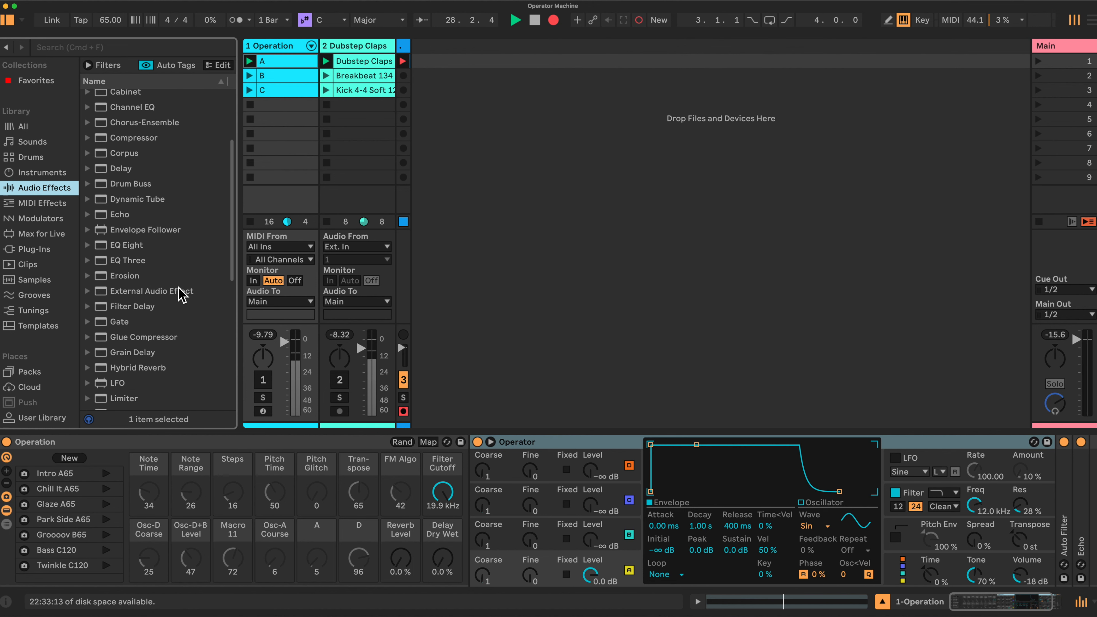
left_click_drag(121, 371, 1016, 478)
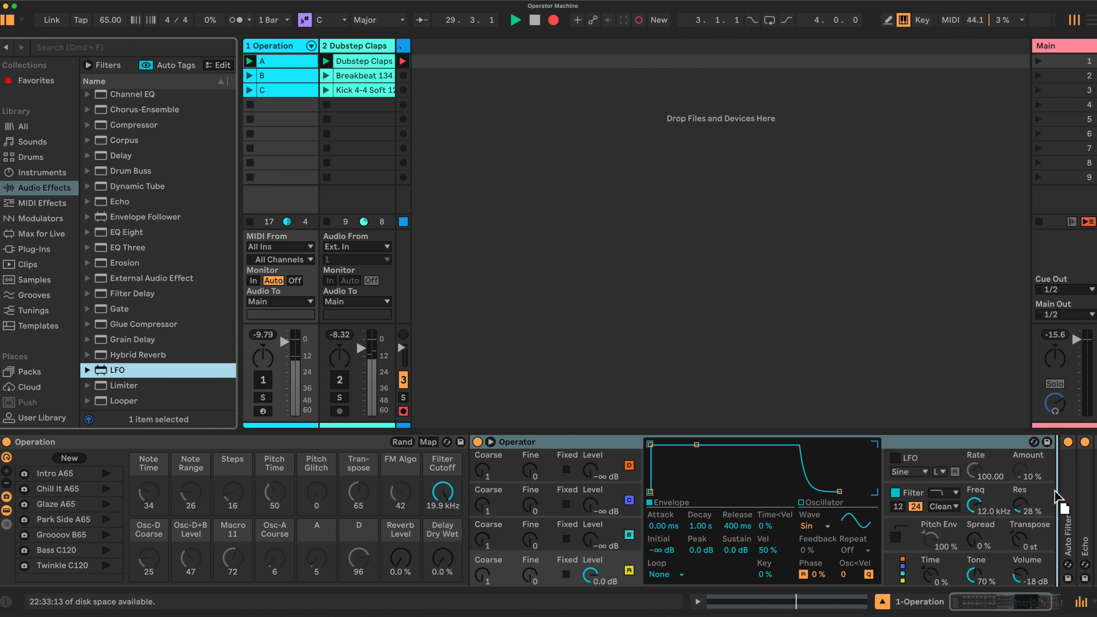
left_click_drag(1017, 479, 1016, 479)
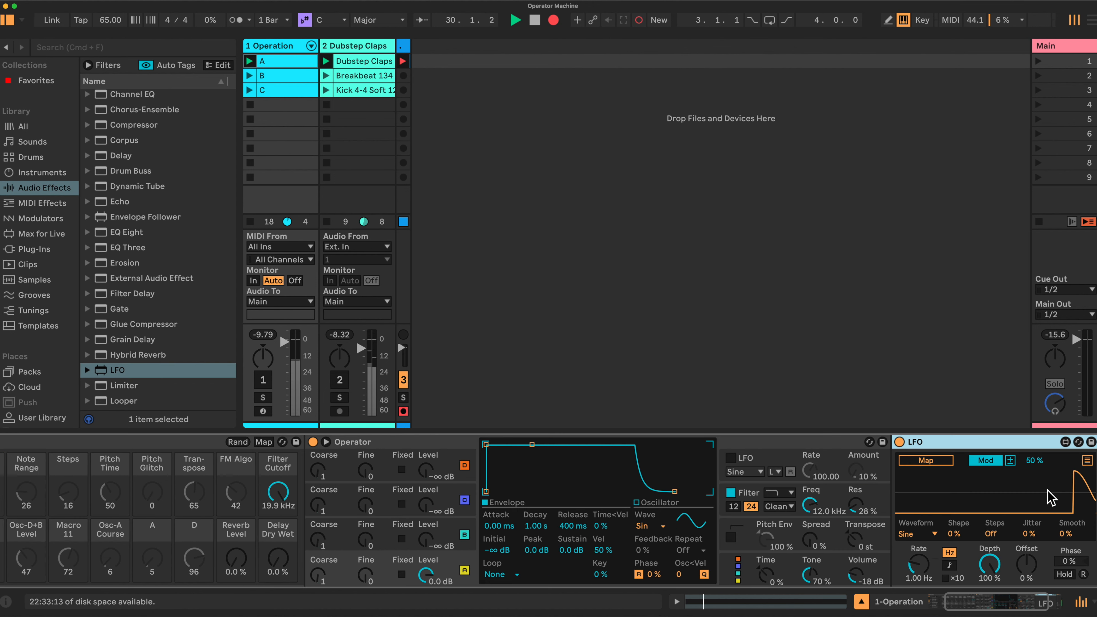
left_click_drag(110, 372, 756, 490)
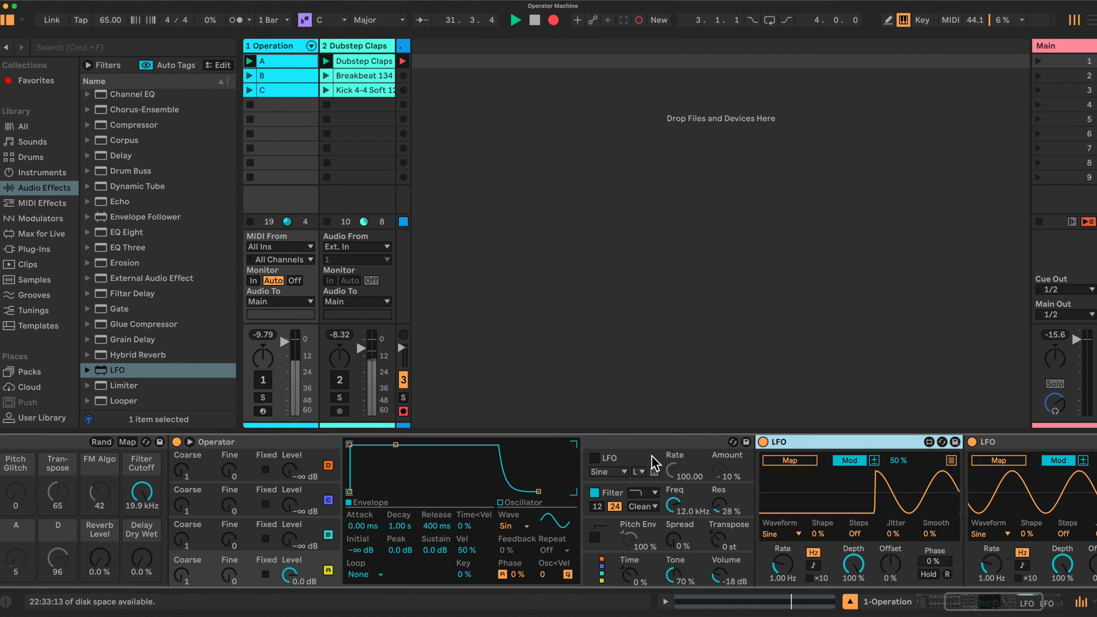
Add the Expression Control and Pitch MIDI effects ahead of Operator in the rack
scroll(655, 464, "left", 3)
scroll(656, 463, "left", 5)
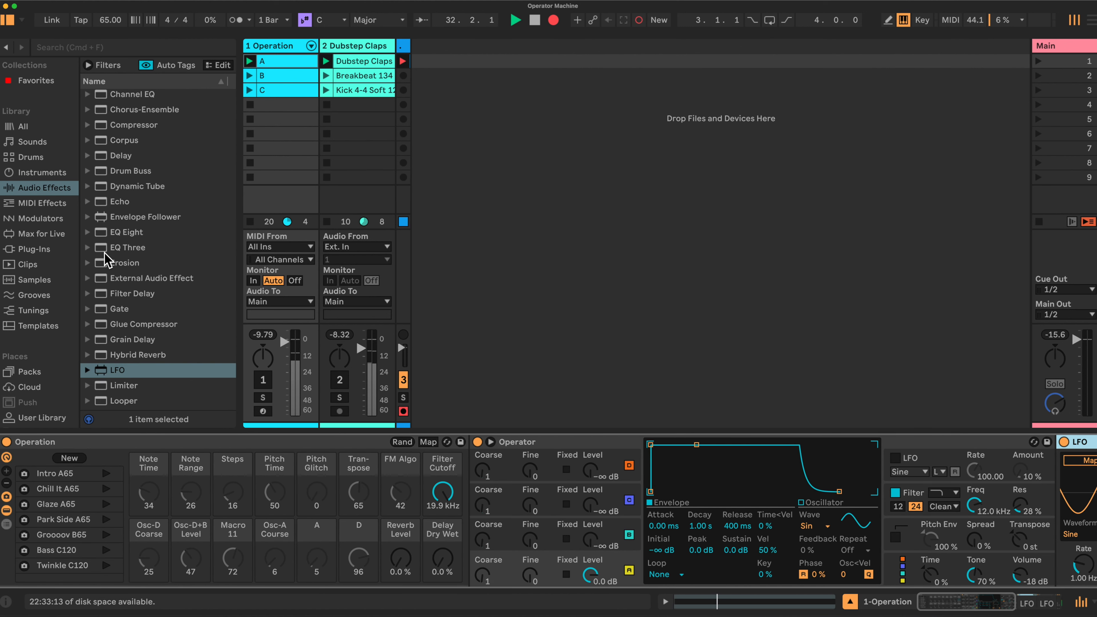
left_click(36, 203)
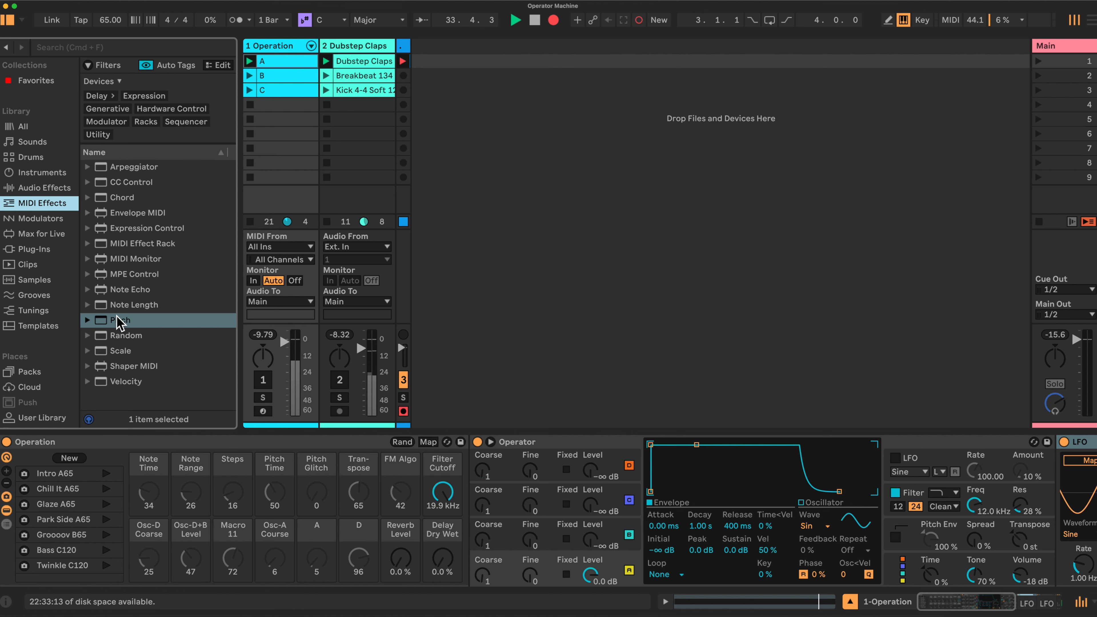
left_click_drag(138, 236, 470, 486)
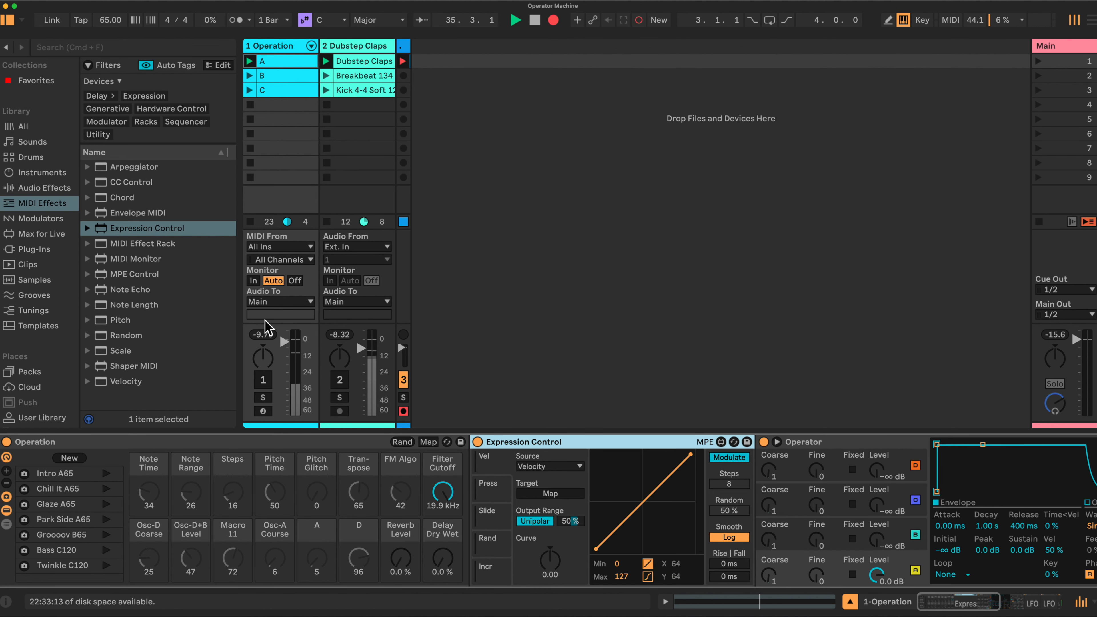
mouse_move(121, 324)
left_mouse_down()
mouse_move(508, 412)
mouse_move(754, 502)
mouse_move(743, 494)
left_mouse_up()
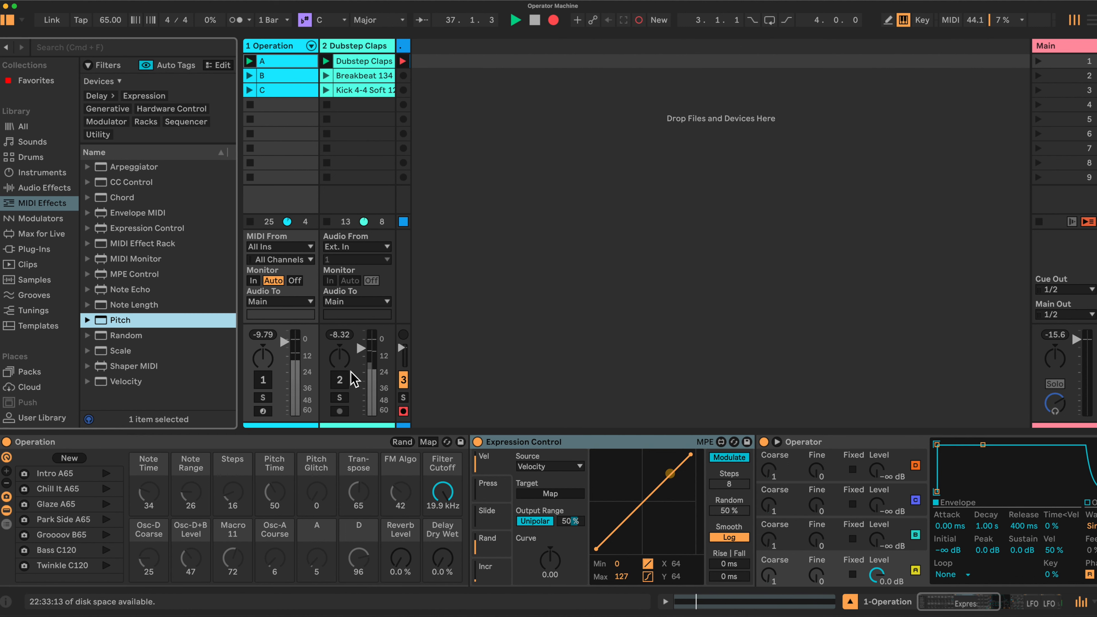
left_click_drag(119, 325, 760, 497)
Insert the Scale and Chord MIDI effects between Pitch and Operator
scroll(752, 490, "right", 4)
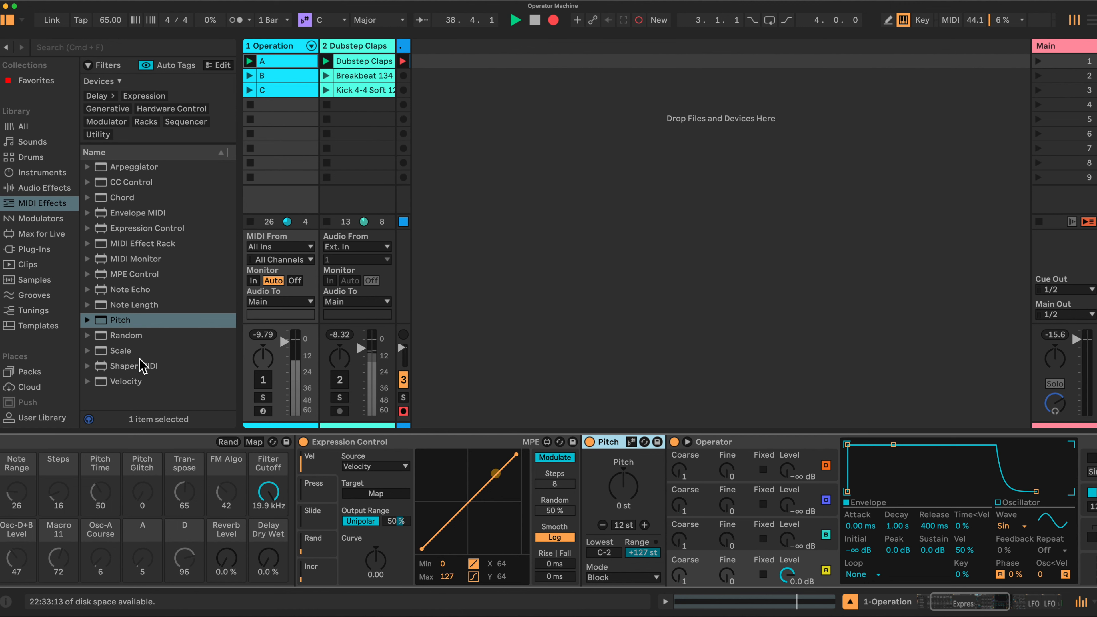
mouse_move(123, 354)
left_mouse_down()
mouse_move(678, 478)
mouse_move(669, 478)
left_mouse_up()
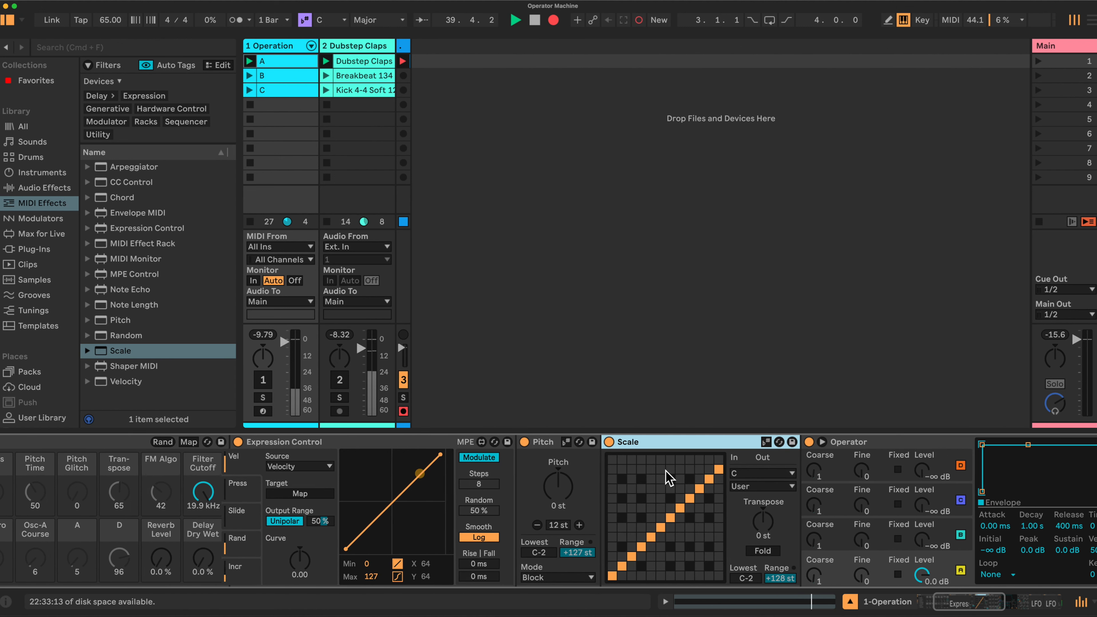
left_click_drag(125, 198, 705, 514)
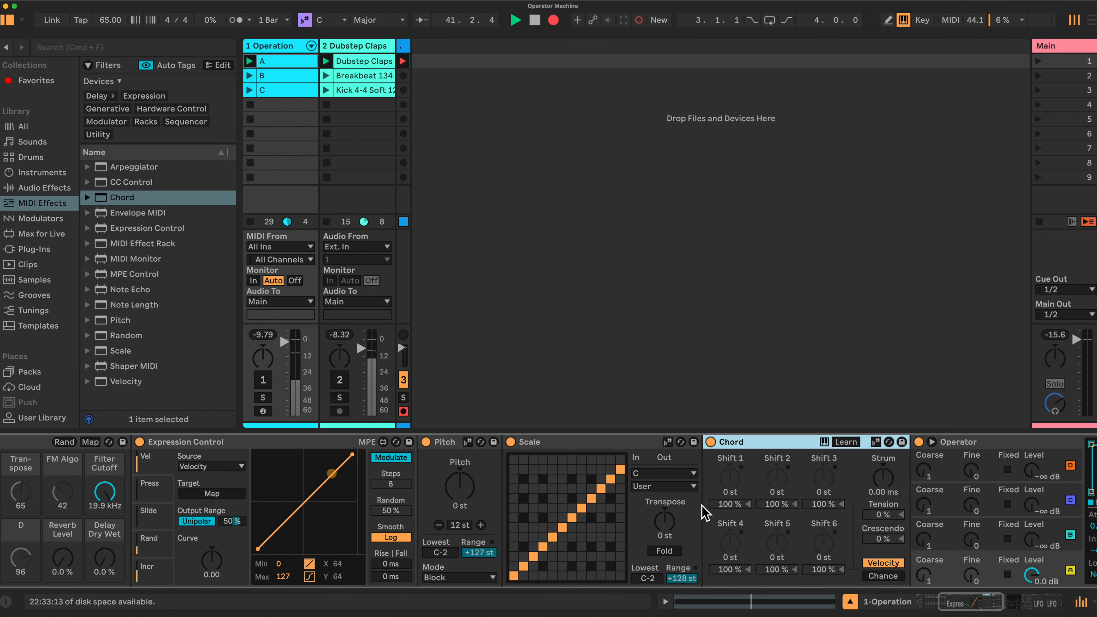
Insert a Tuner audio effect directly after Operator, ahead of the first LFO
scroll(706, 513, "right", 10)
scroll(706, 513, "right", 5)
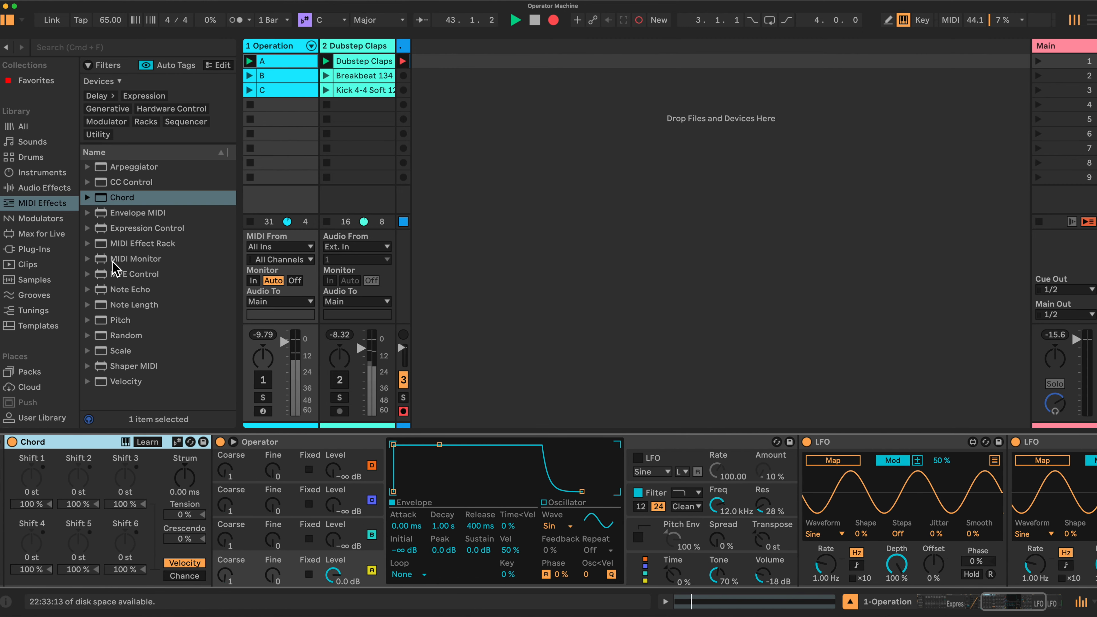
left_click(32, 188)
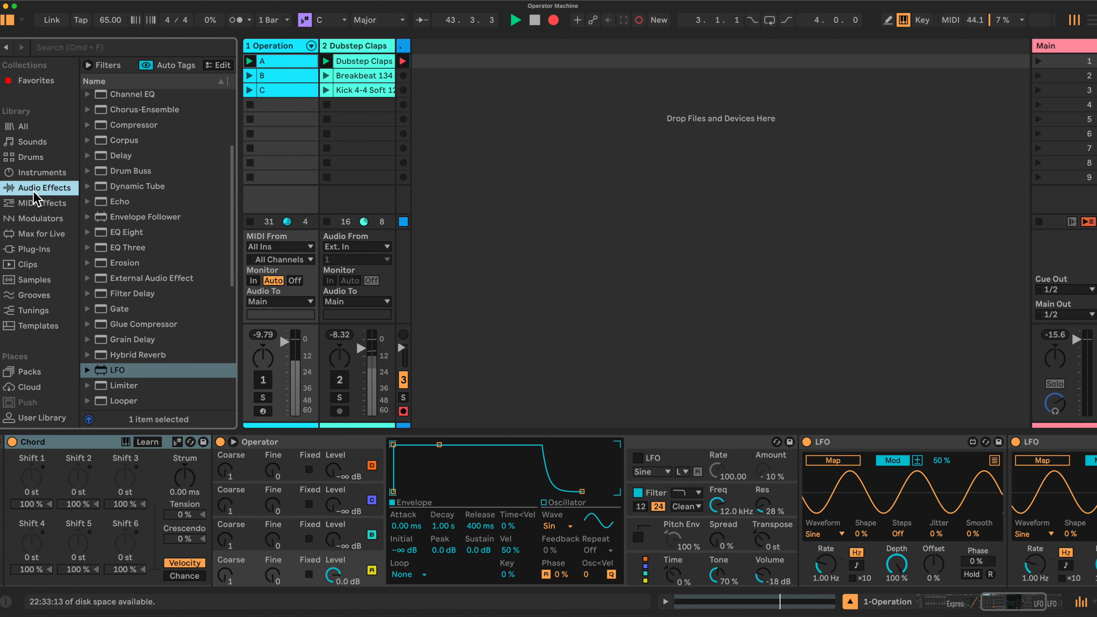
scroll(145, 294, "down", 5)
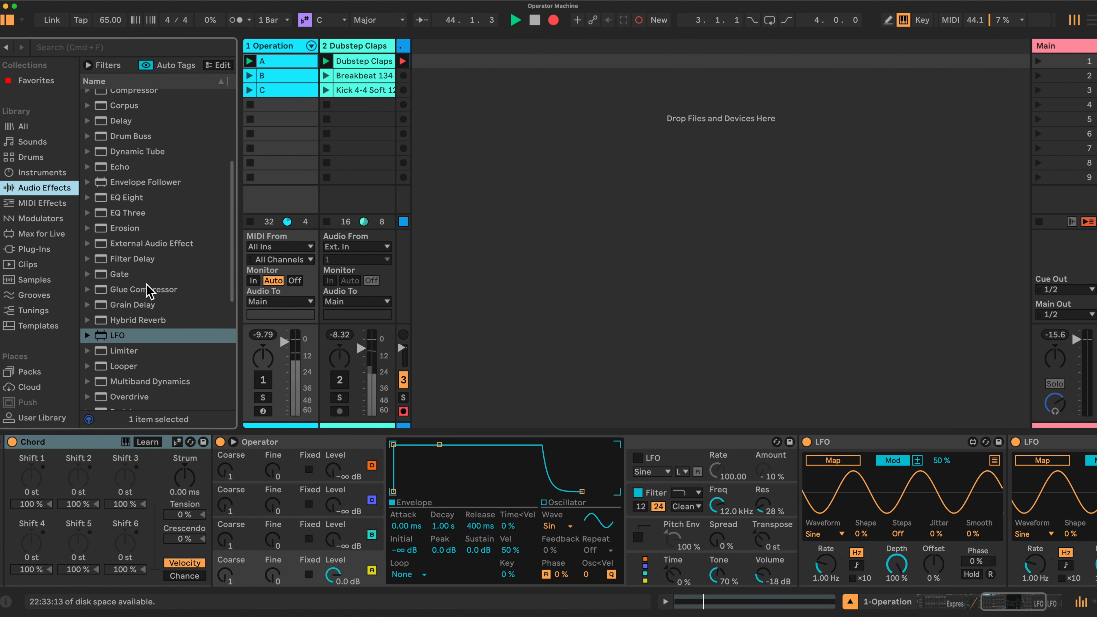
scroll(146, 293, "down", 2)
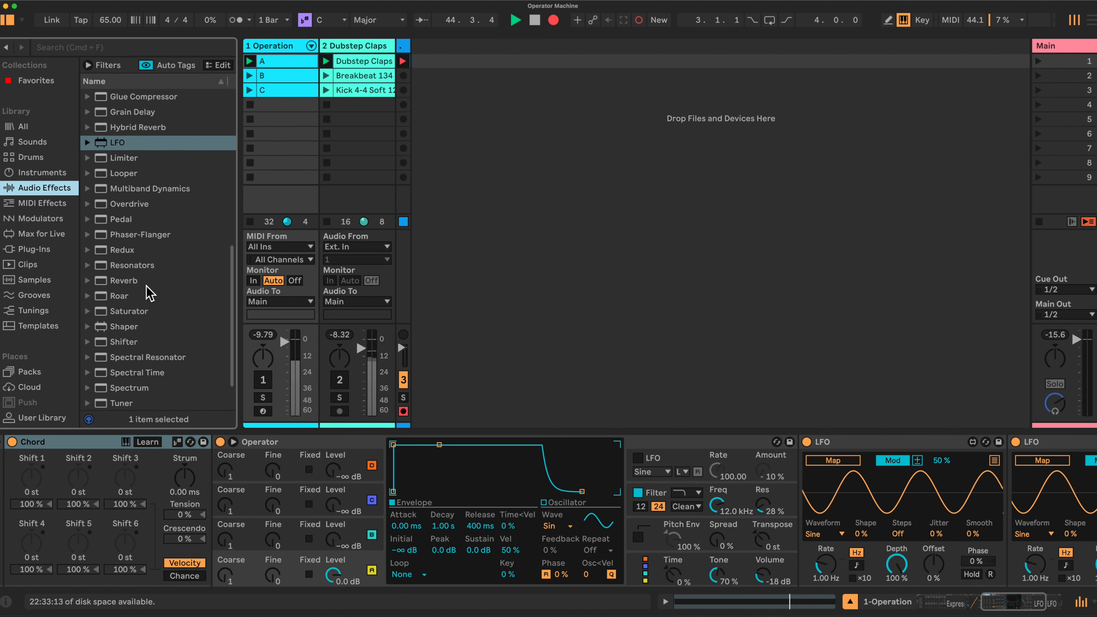
left_click_drag(123, 355, 798, 479)
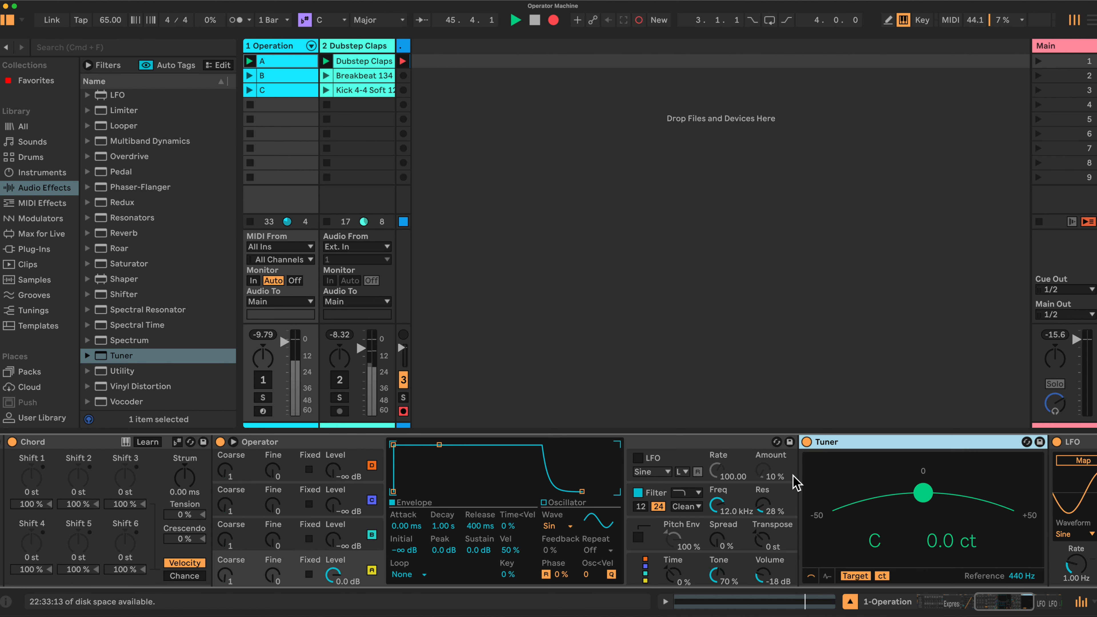
Collapse the Expression Control, Scale, Pitch and Chord devices ahead of Operator
scroll(531, 471, "left", 10)
scroll(558, 478, "left", 8)
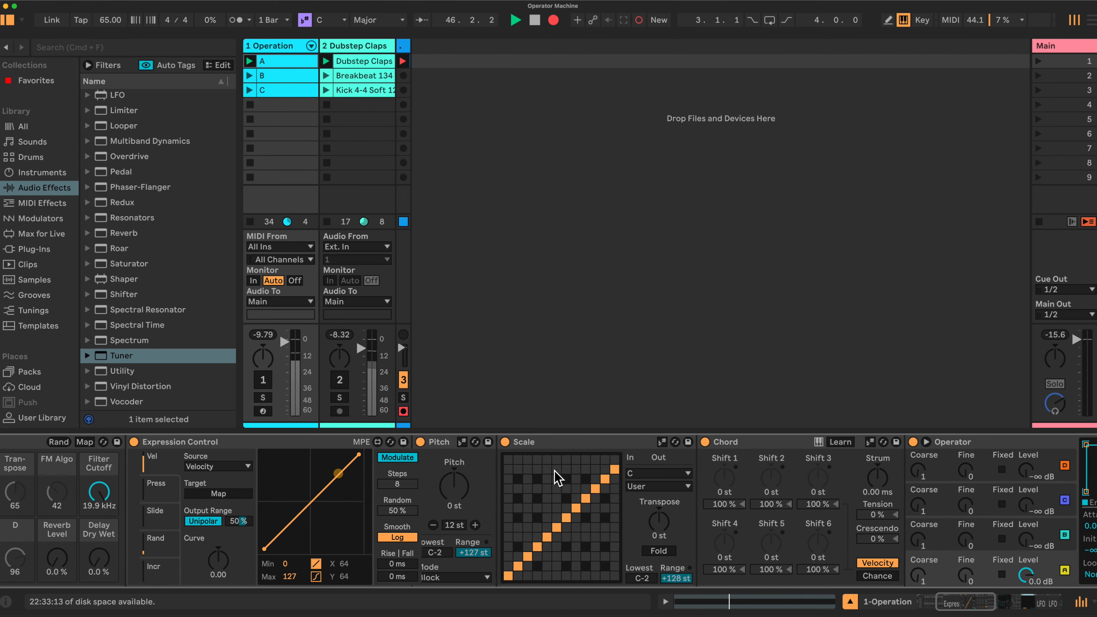
scroll(558, 478, "right", 10)
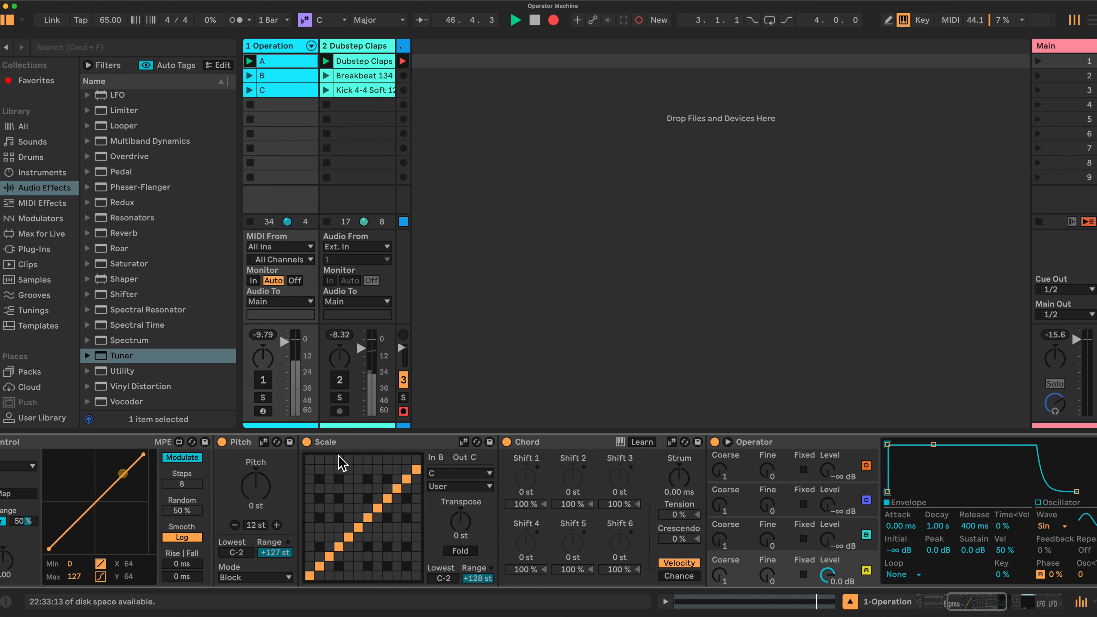
scroll(158, 444, "right", 10)
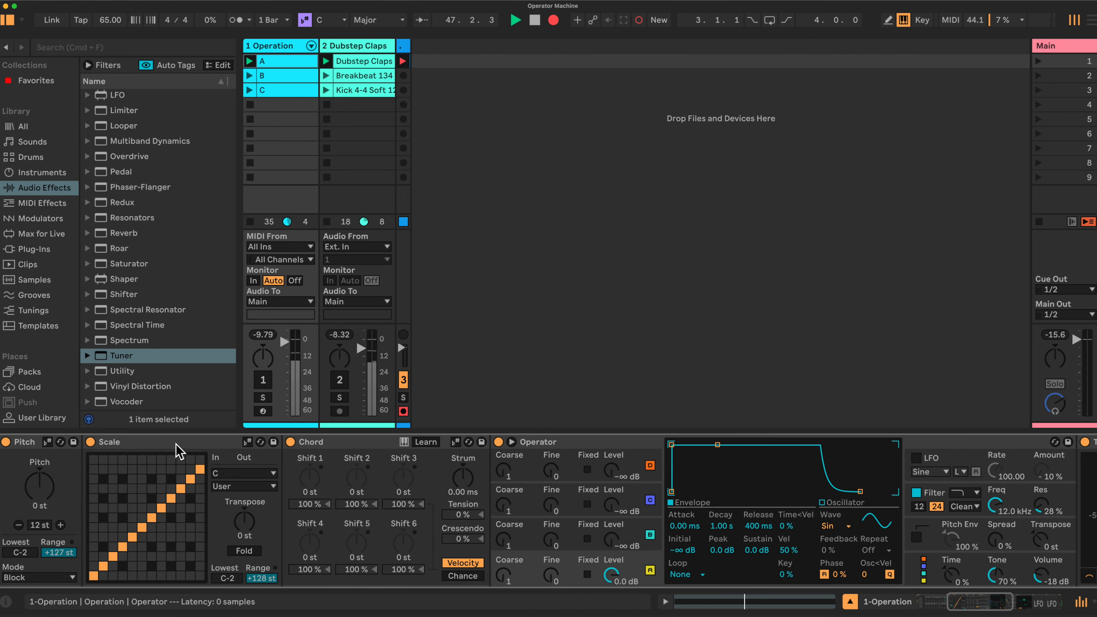
scroll(166, 446, "left", 15)
scroll(167, 445, "left", 3)
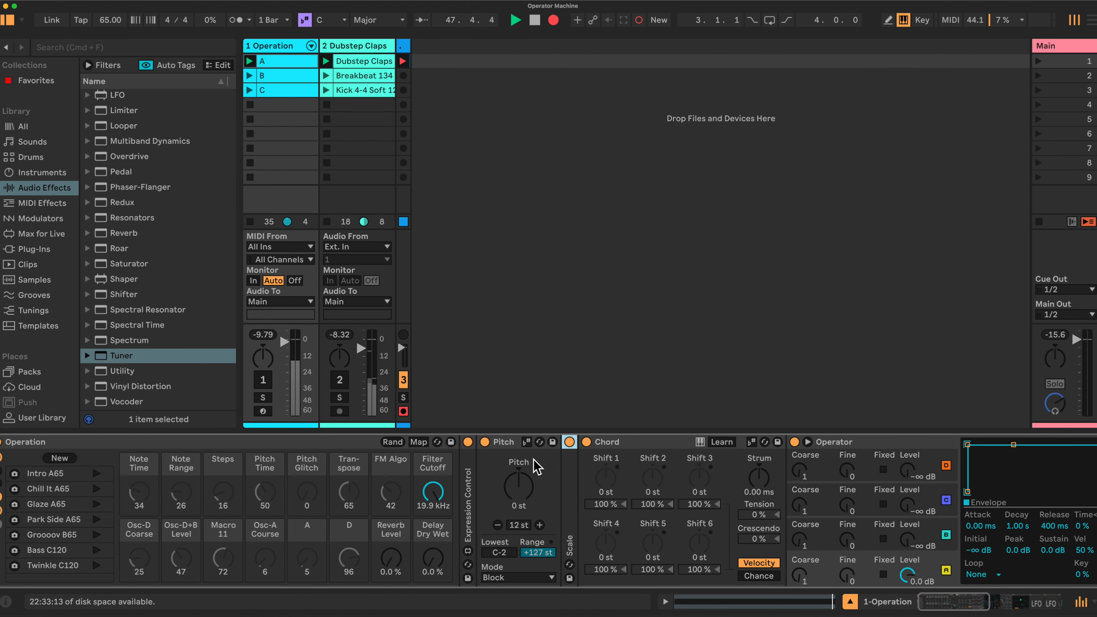
double_click(511, 442)
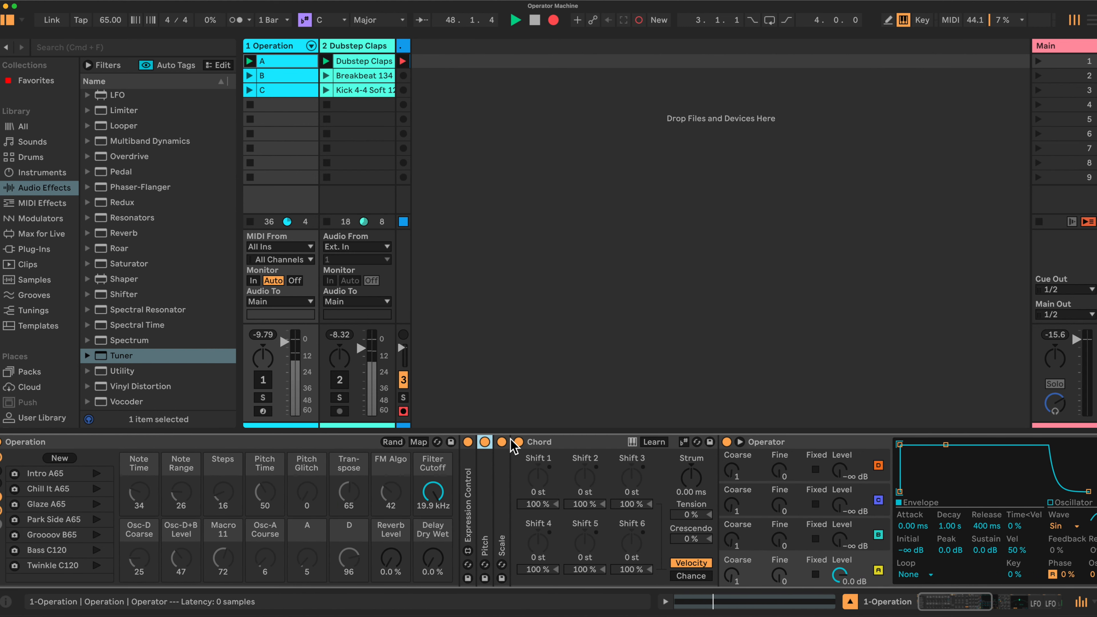
double_click(561, 445)
Collapse the Tuner and both LFO devices that follow Operator
scroll(570, 447, "right", 6)
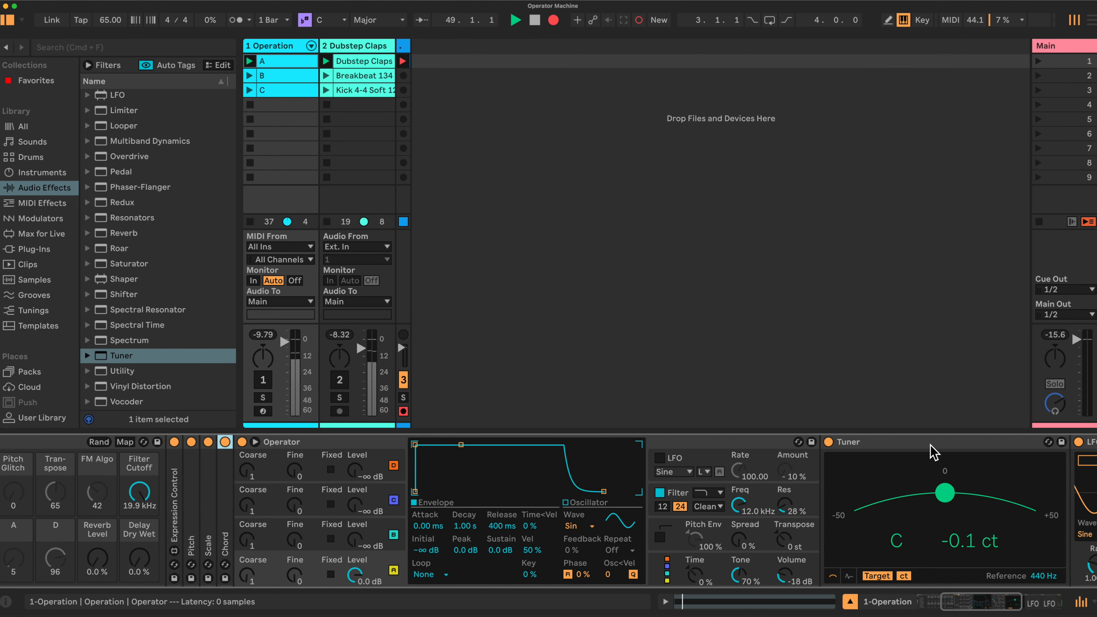
double_click(933, 441)
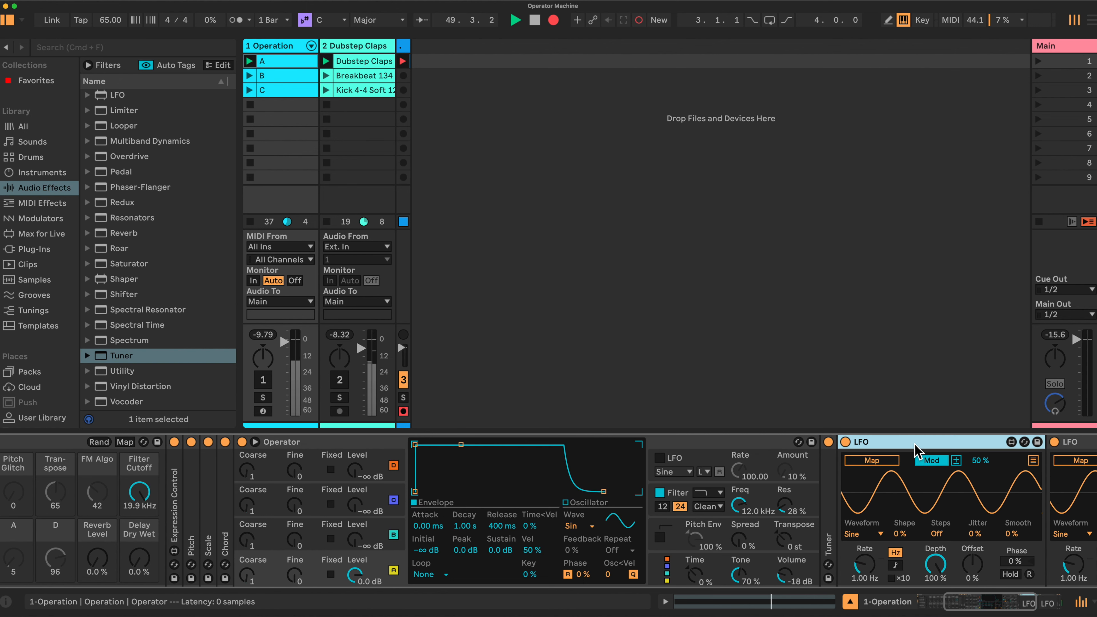
double_click(914, 445)
double_click(917, 445)
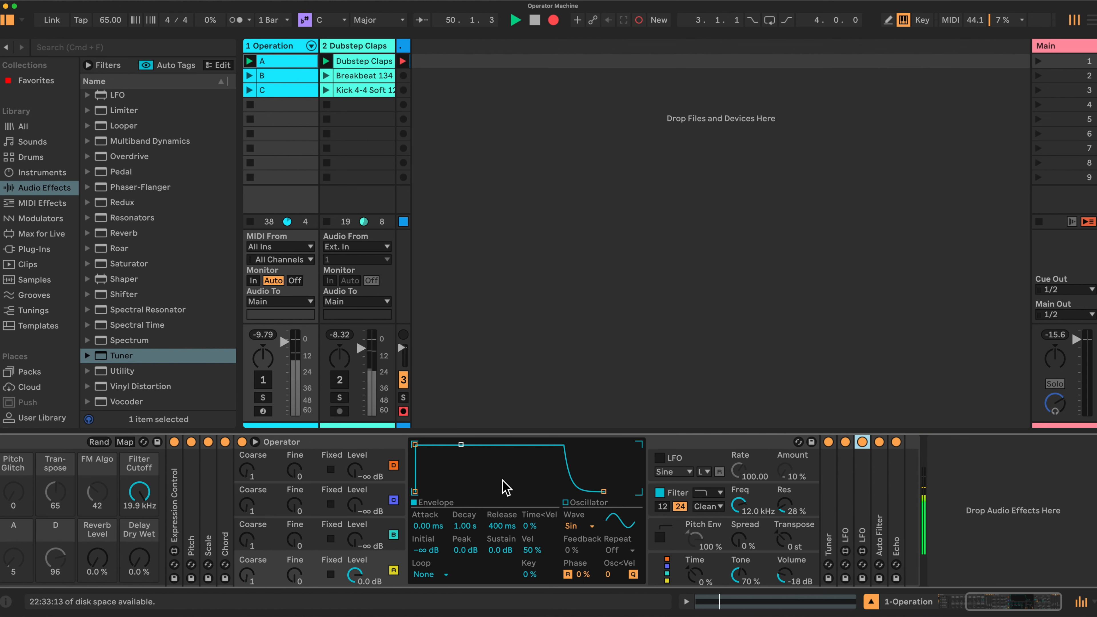
Switch off oscillator C in Operator
scroll(389, 484, "left", 8)
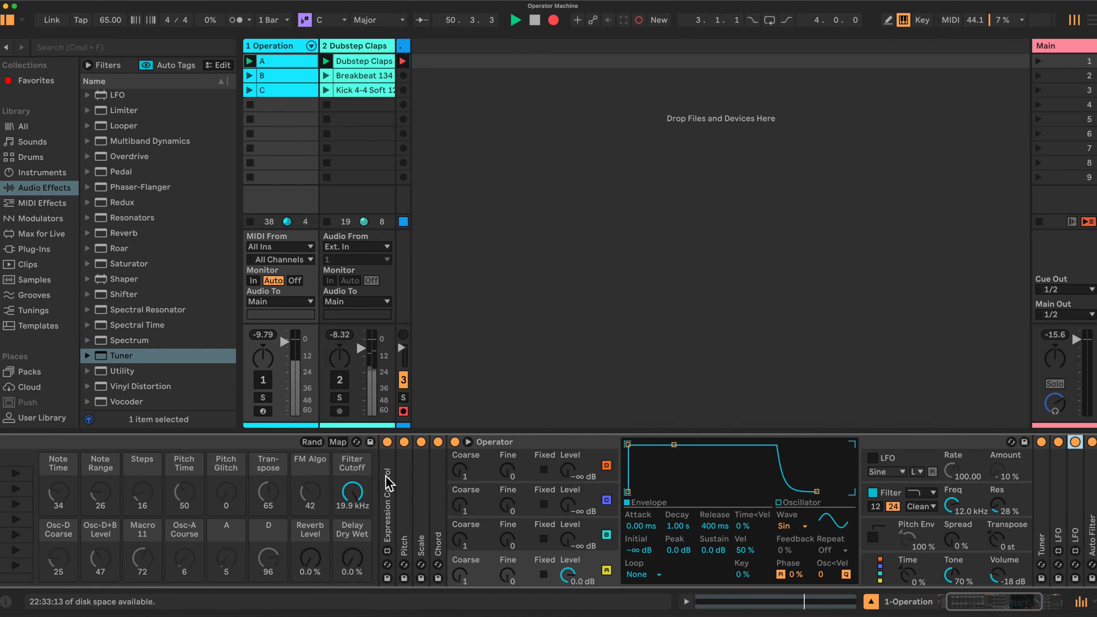
scroll(389, 484, "left", 3)
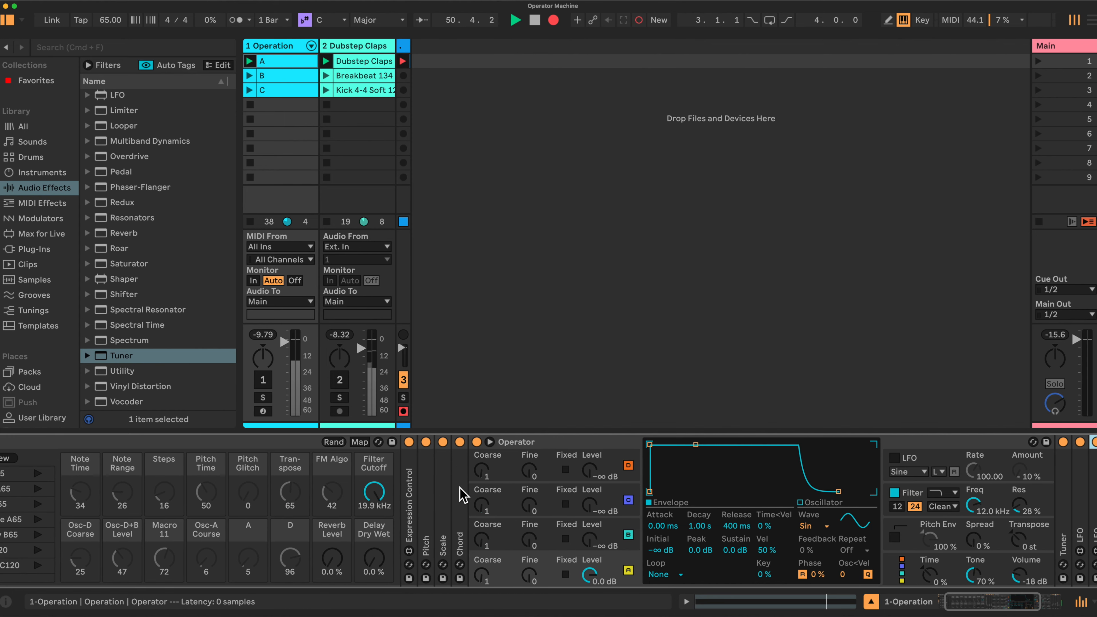
left_click(629, 500)
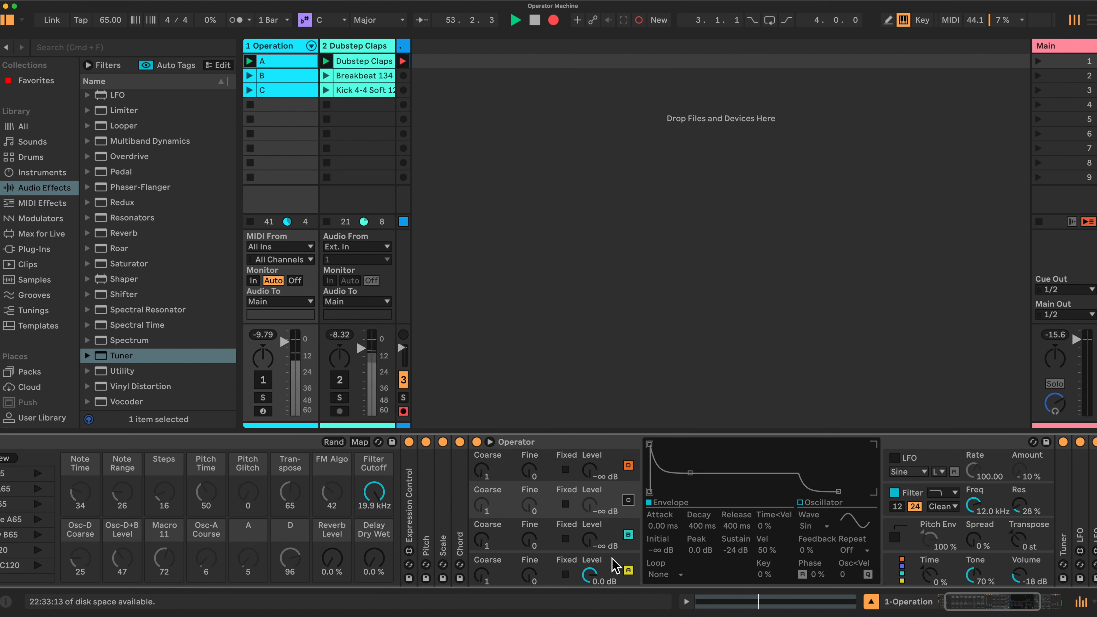
Map Operator's Algorithm parameter to the rack's FM Algo macro and leave macro mapping mode
left_click(891, 567)
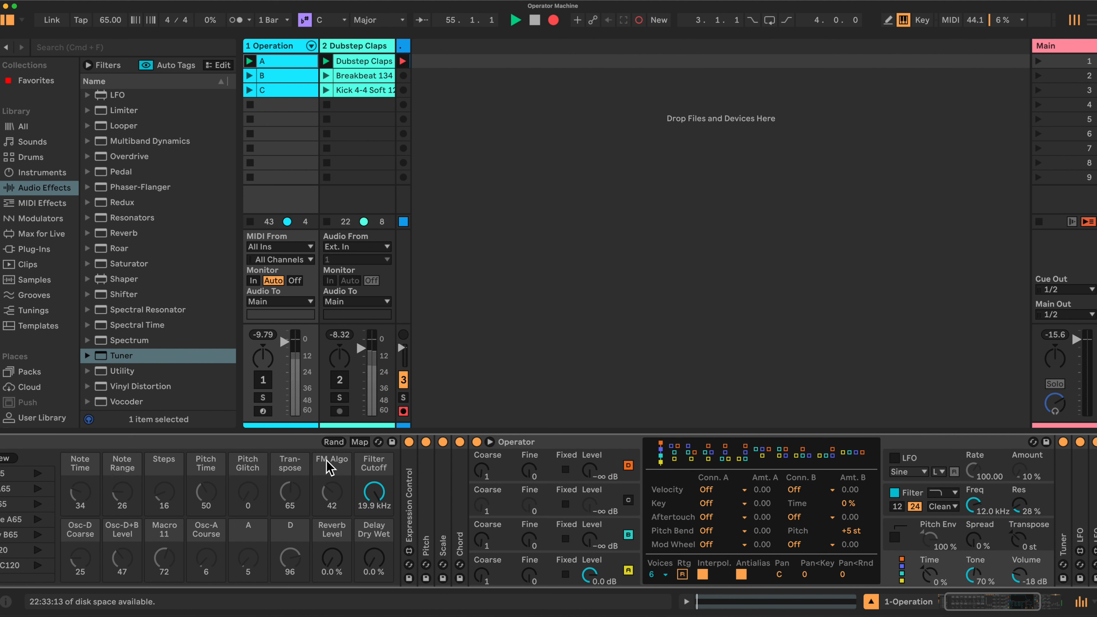
left_click(359, 442)
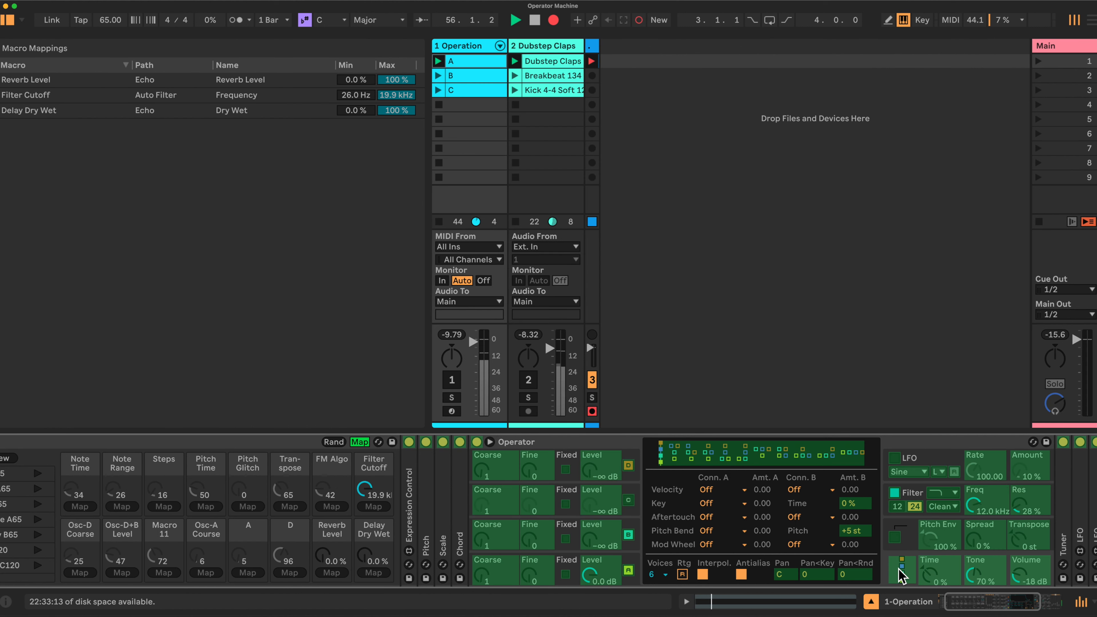
left_click(332, 506)
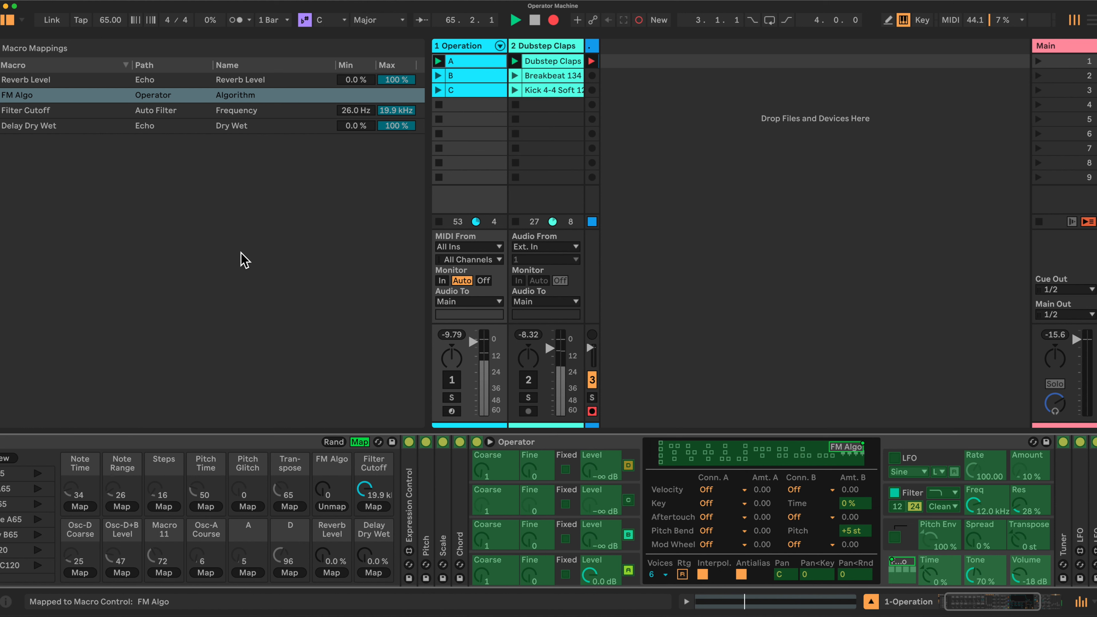
left_click(359, 442)
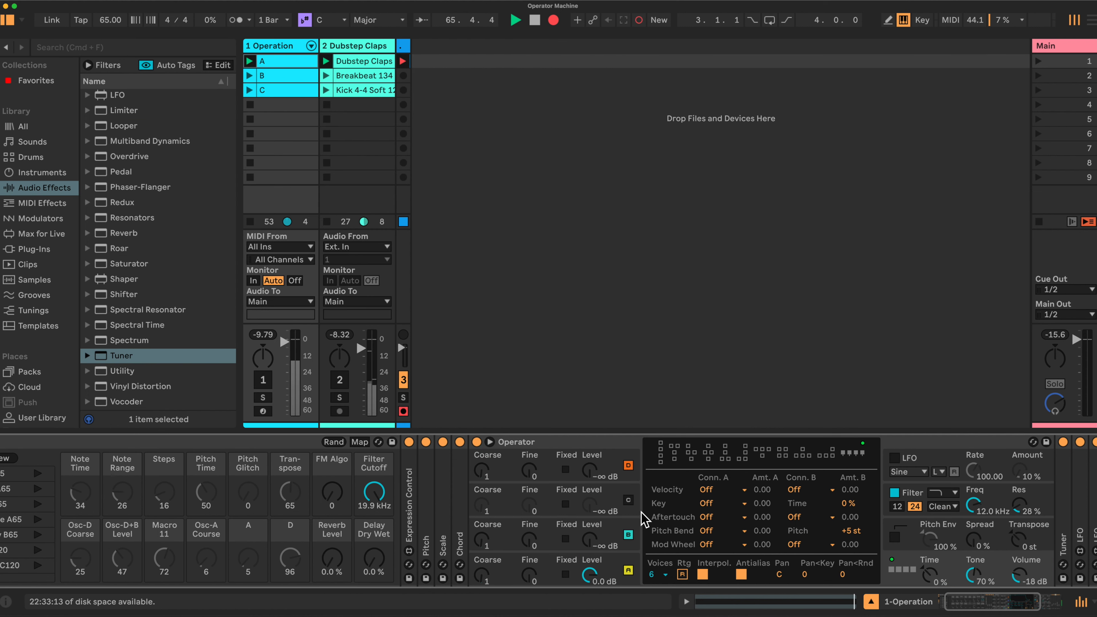
Set Operator's number of voices to 8
left_click(666, 576)
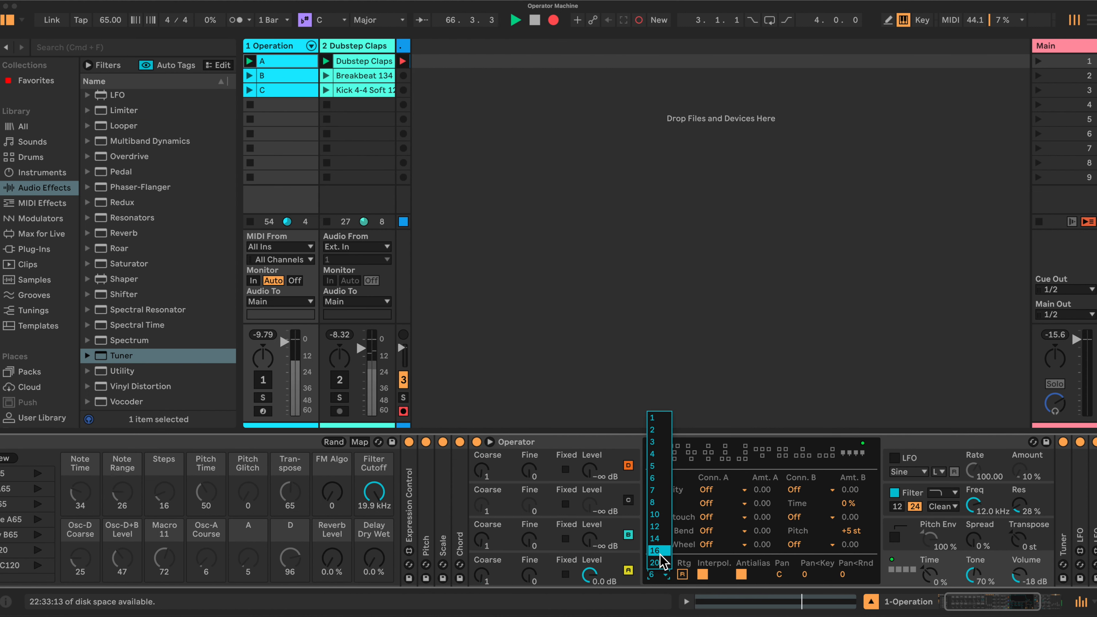
left_click(657, 503)
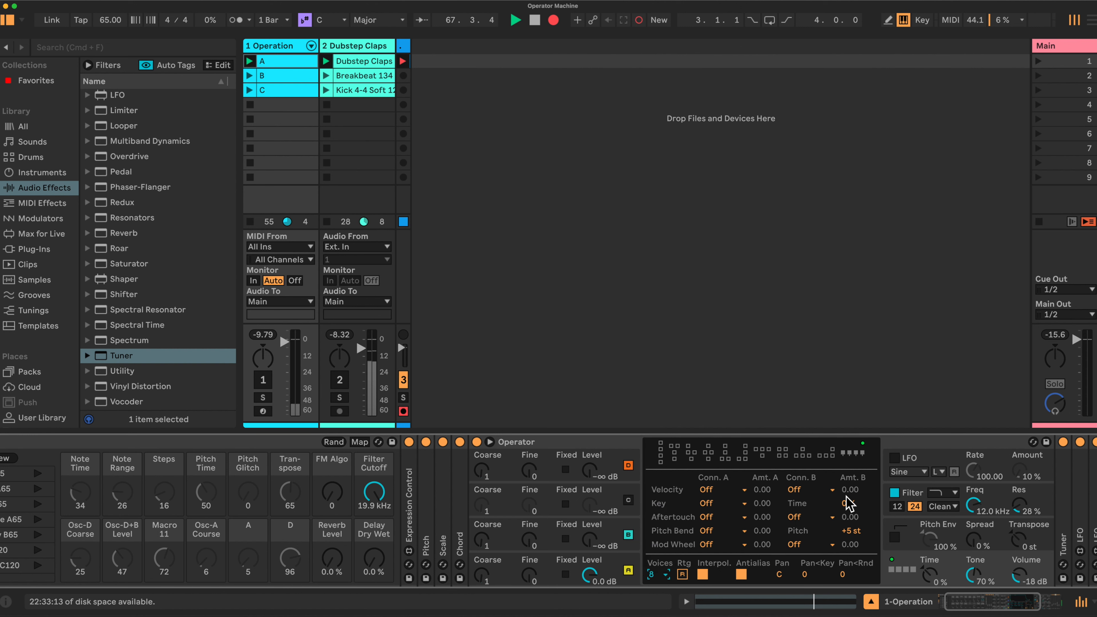
Switch off Operator's filter and set oscillator B's envelope loop mode to Beat with a 1/3 repeat
left_click(895, 492)
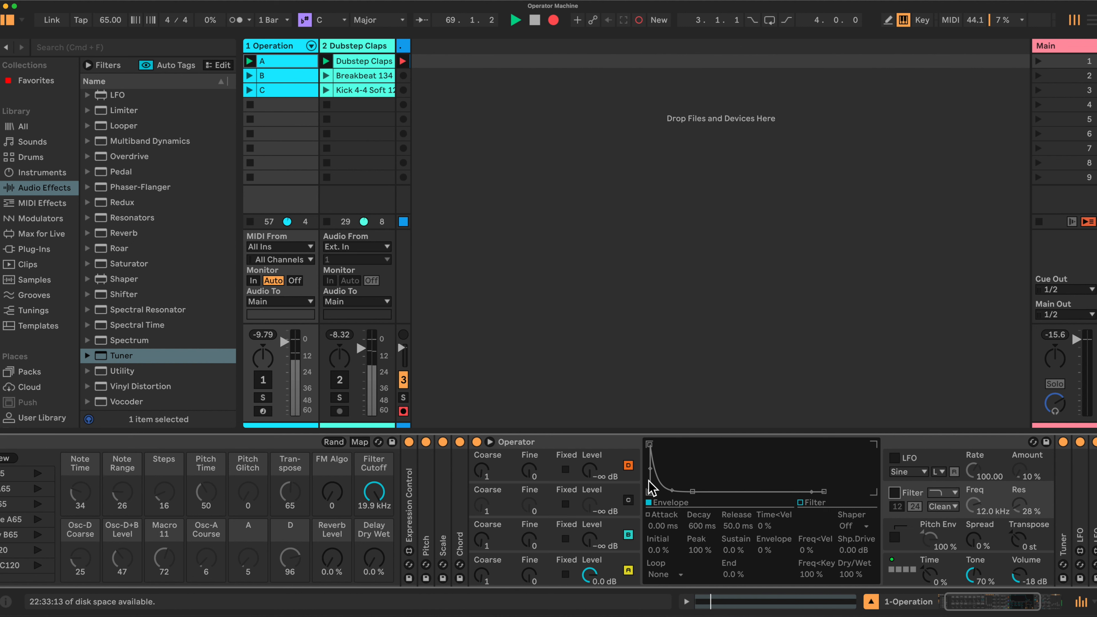
left_click(635, 474)
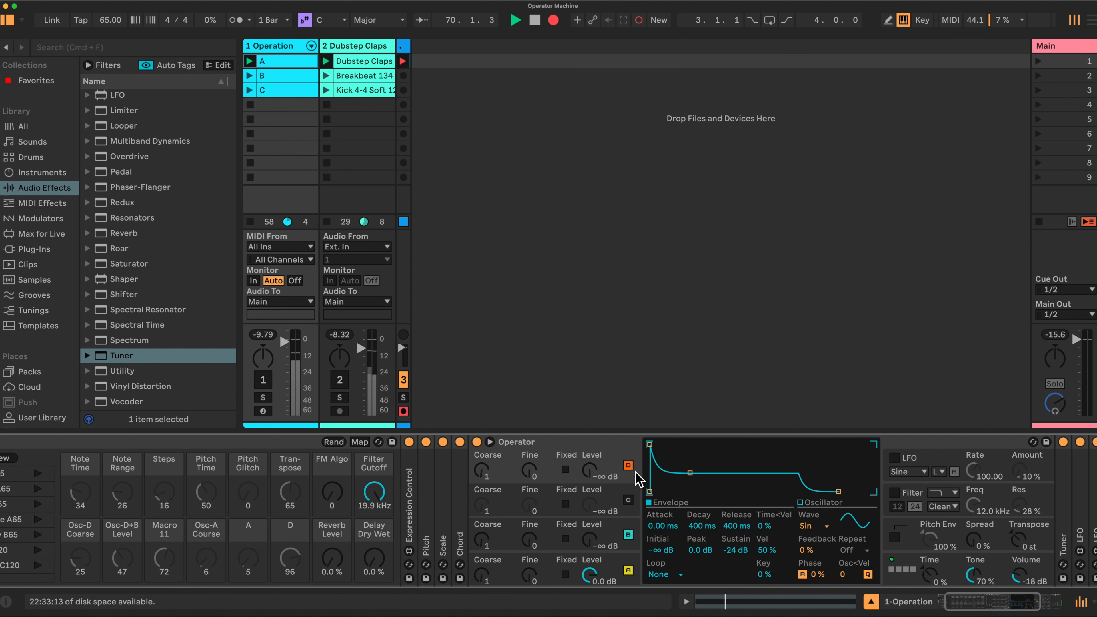
left_click(638, 547)
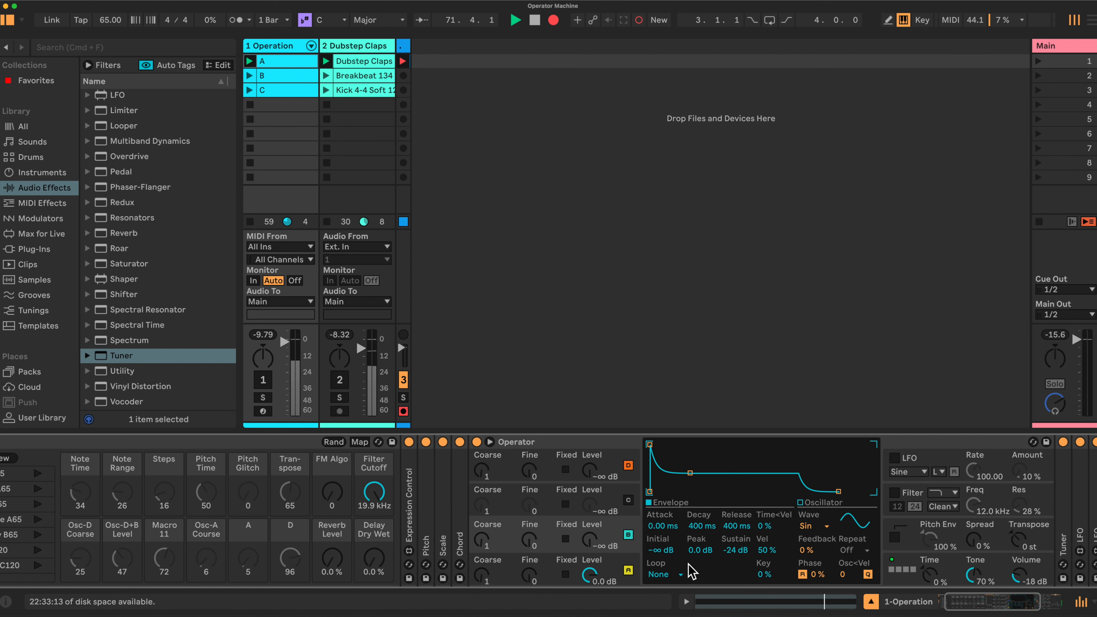
left_click(680, 575)
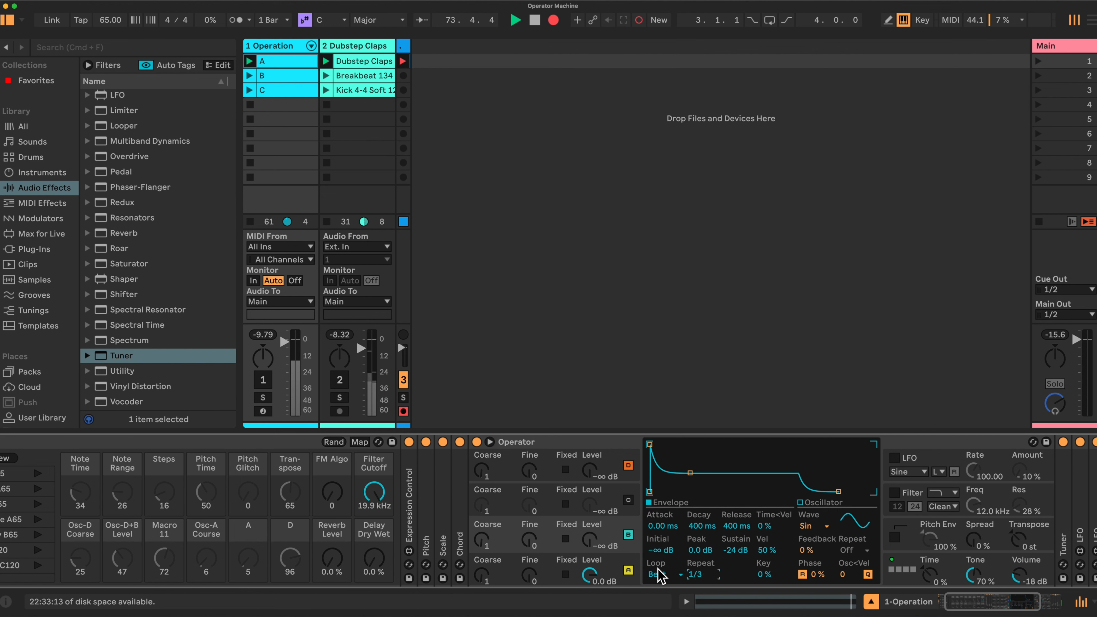
Set oscillator A's envelope loop mode to Beat with a 1/16 repeat
left_click(634, 560)
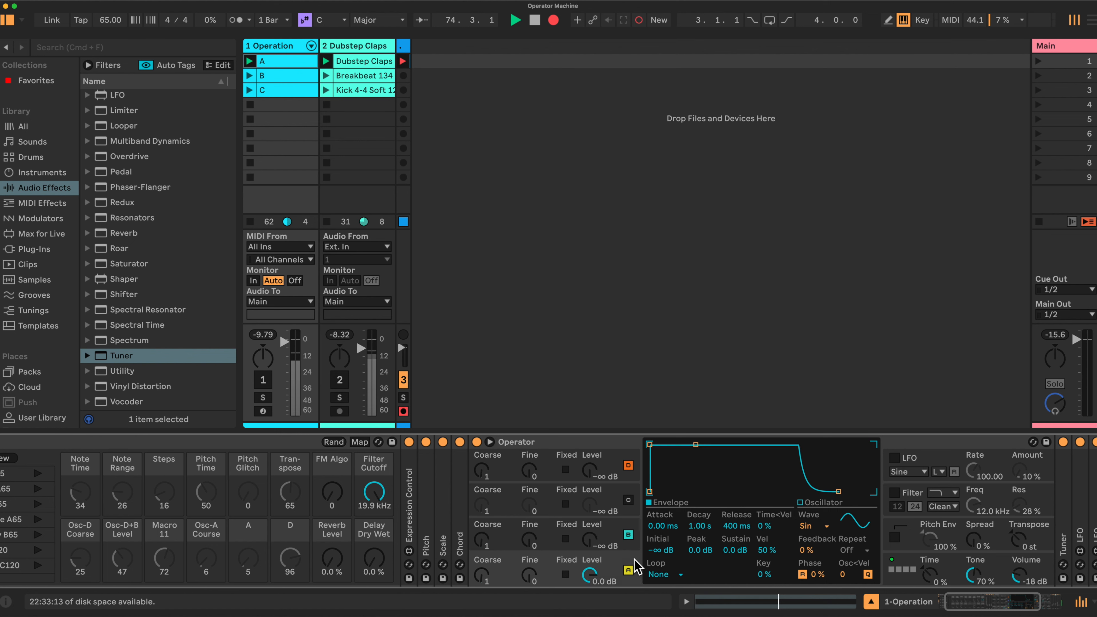
left_click(681, 573)
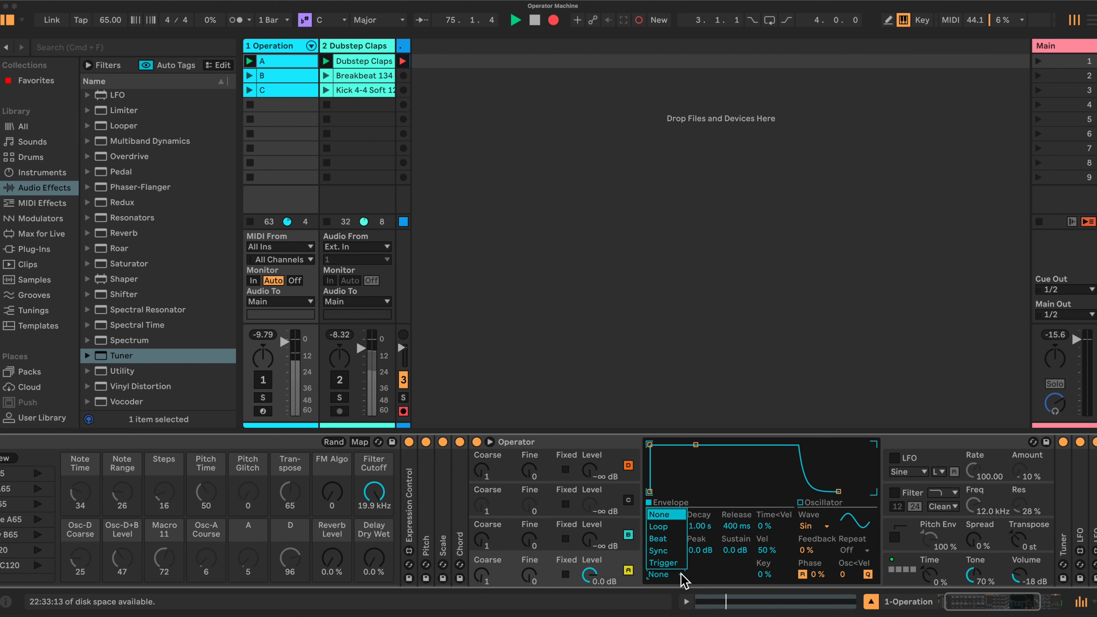
left_click(665, 539)
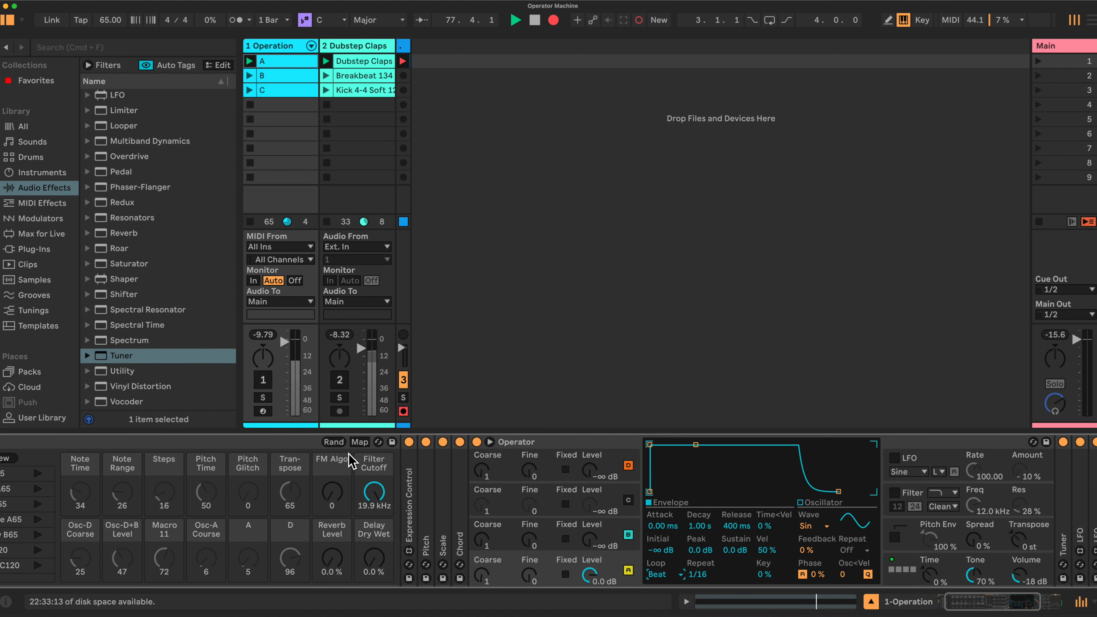
Map the Coarse frequencies of oscillators D and A to the Osc-D Coarse and Osc-A Course macros
left_click(359, 442)
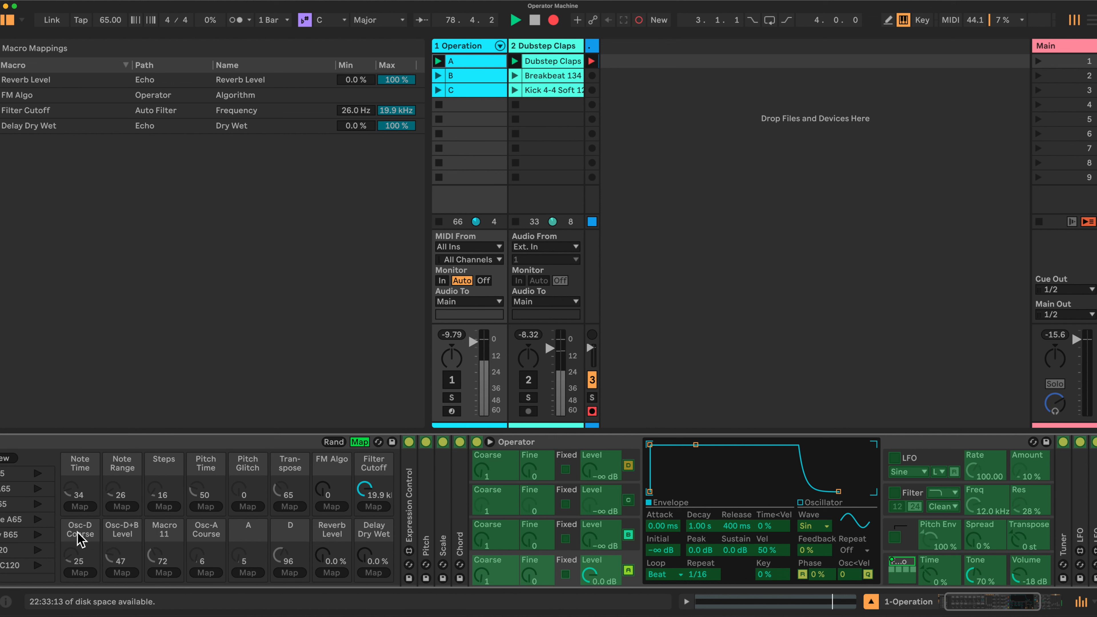
left_click(484, 475)
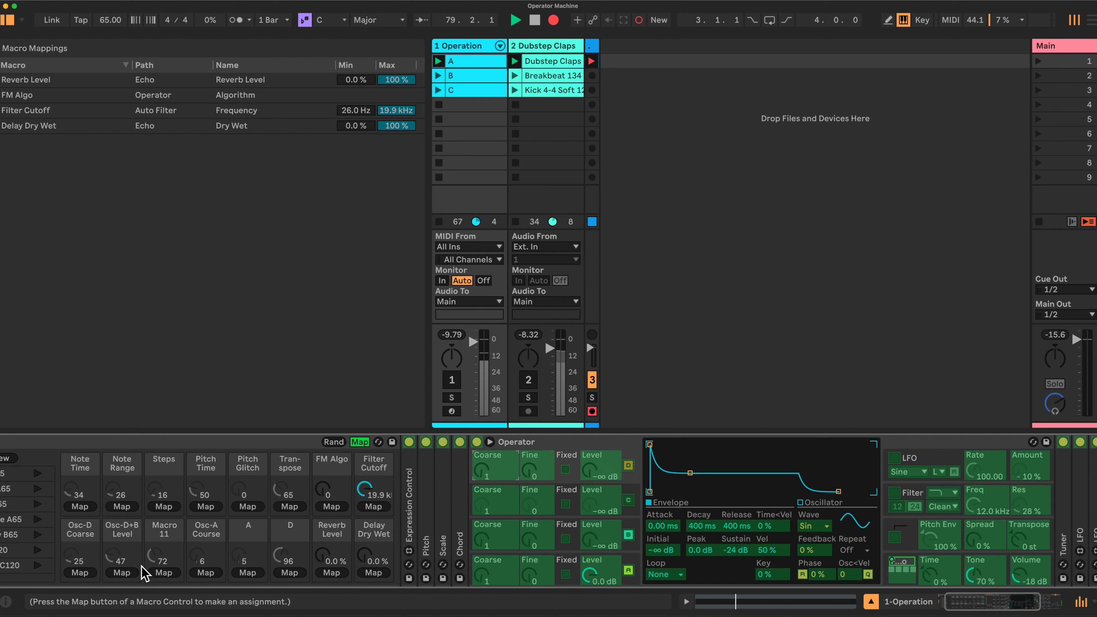
left_click(81, 573)
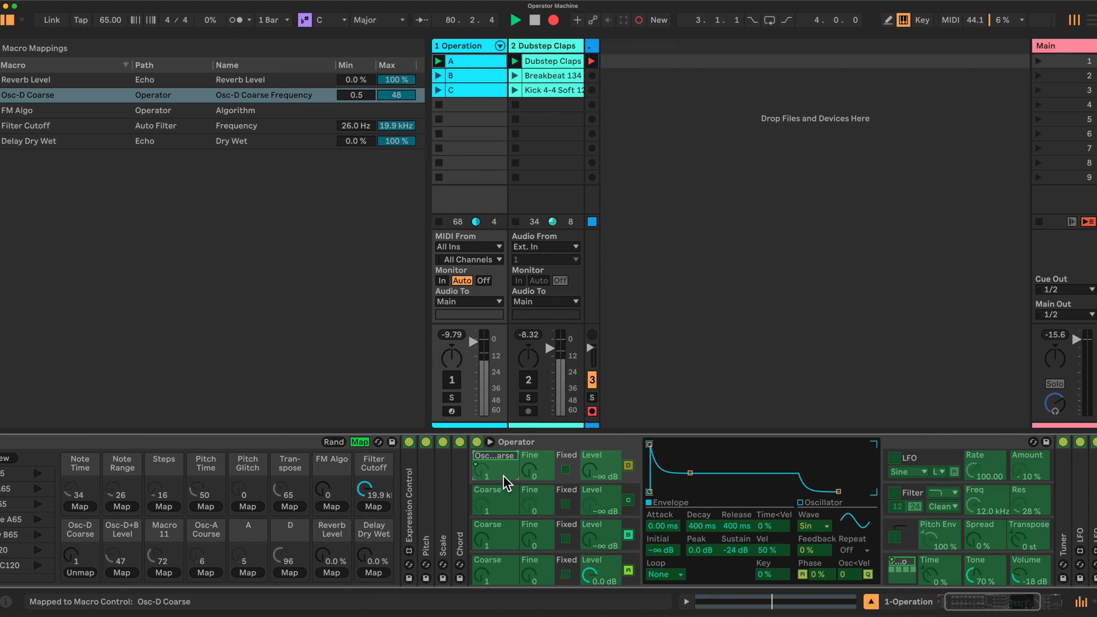
left_click(505, 573)
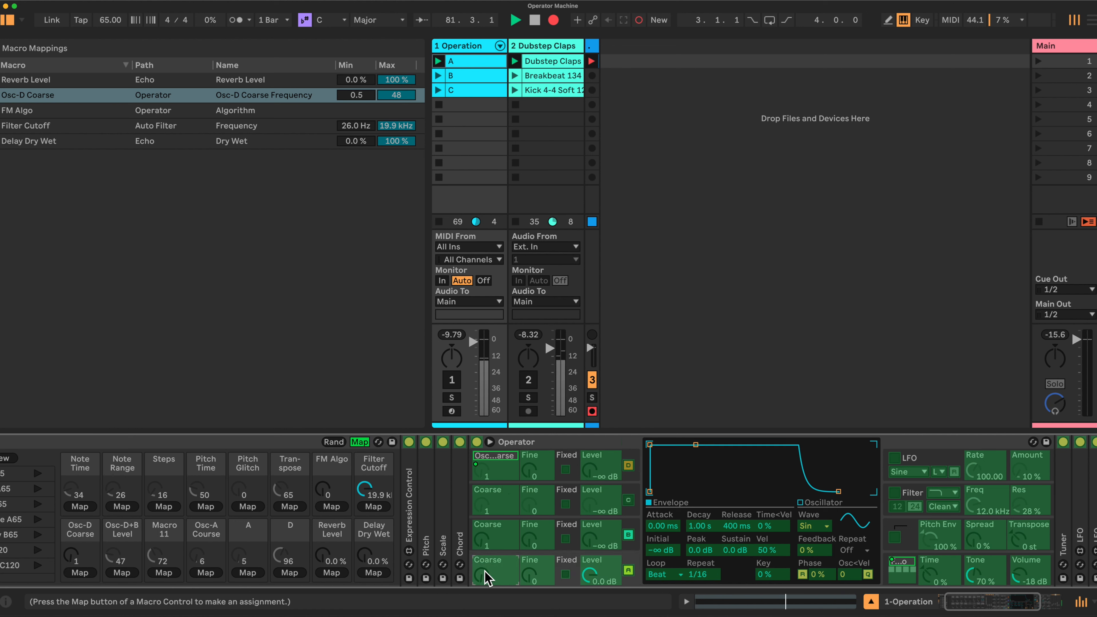
left_click(204, 573)
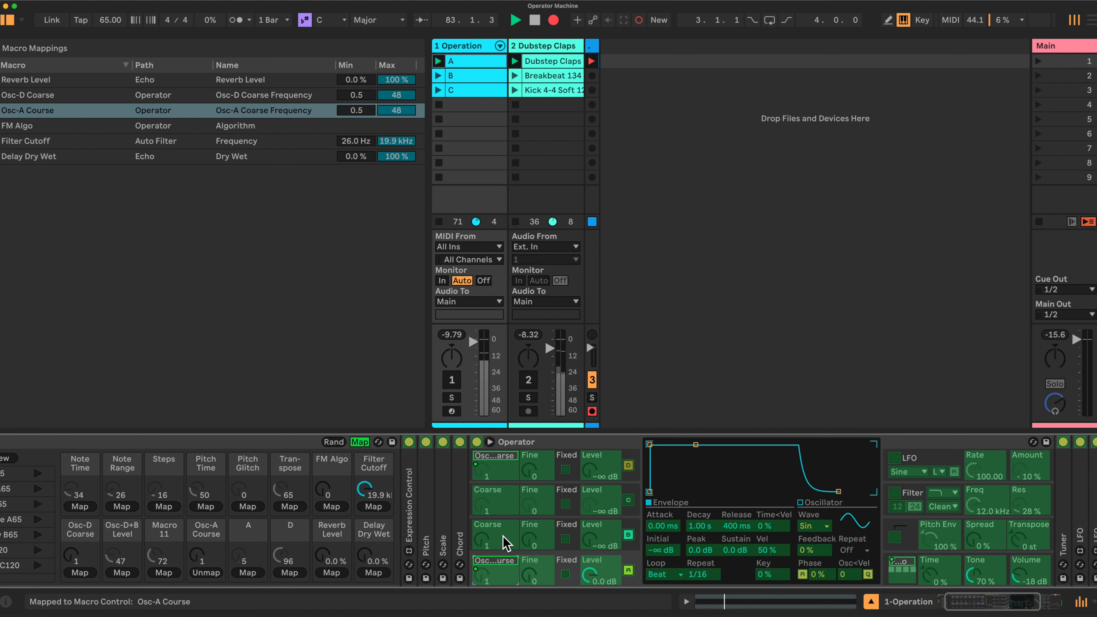
Map oscillator D's Feedback parameter to the rack's Macro 11
left_click(634, 479)
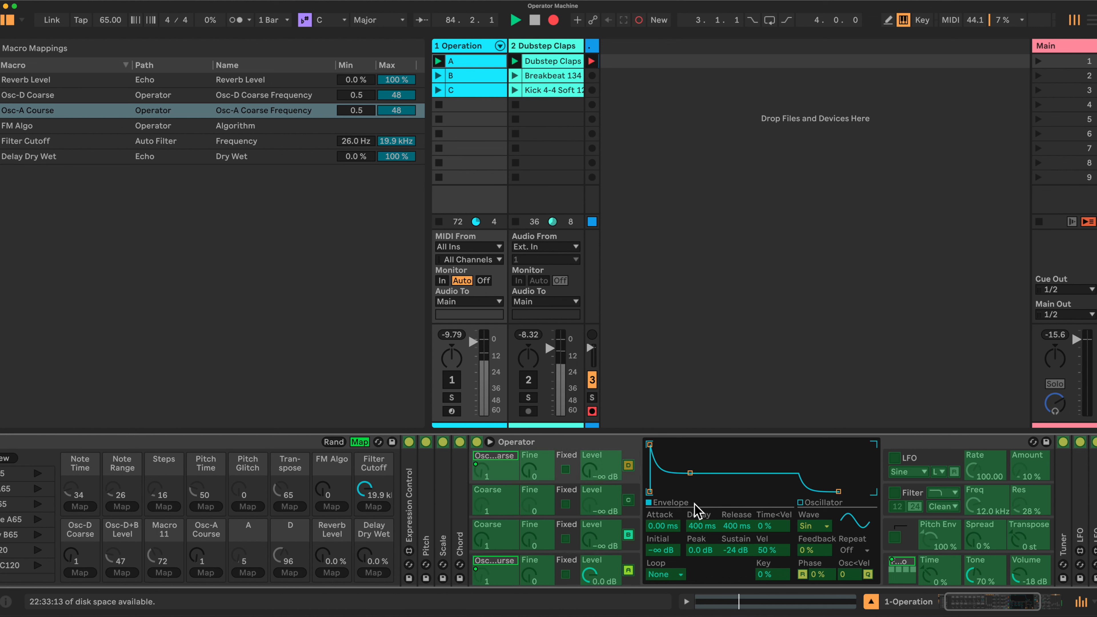
left_click(804, 552)
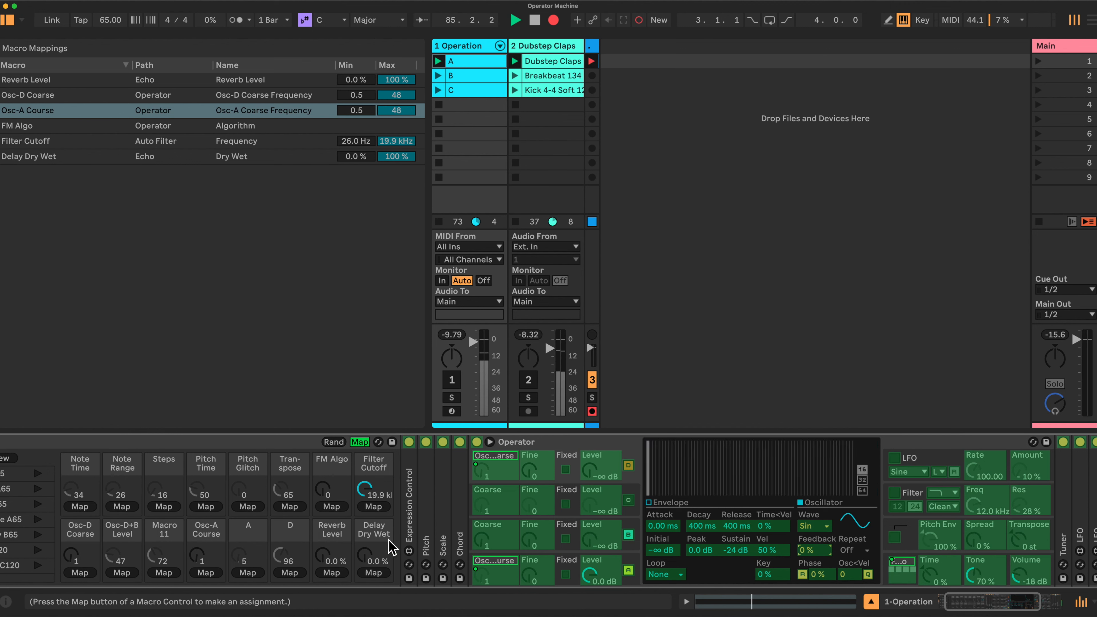
left_click(164, 573)
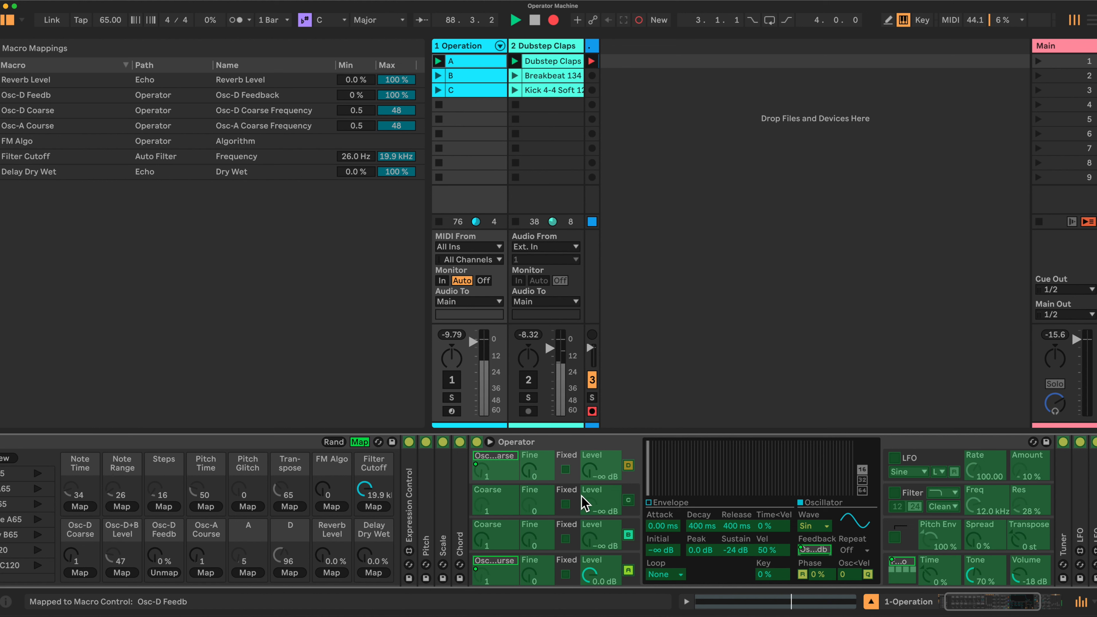
Map the output levels of oscillators D and B to the shared Osc-D+B Level macro
left_click(596, 476)
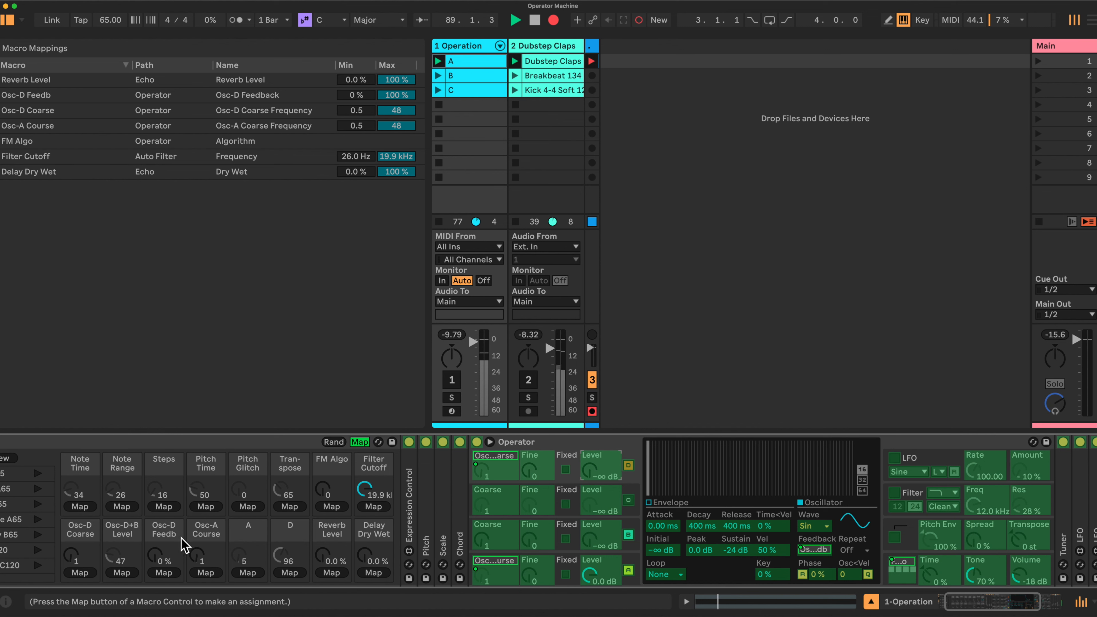
left_click(122, 572)
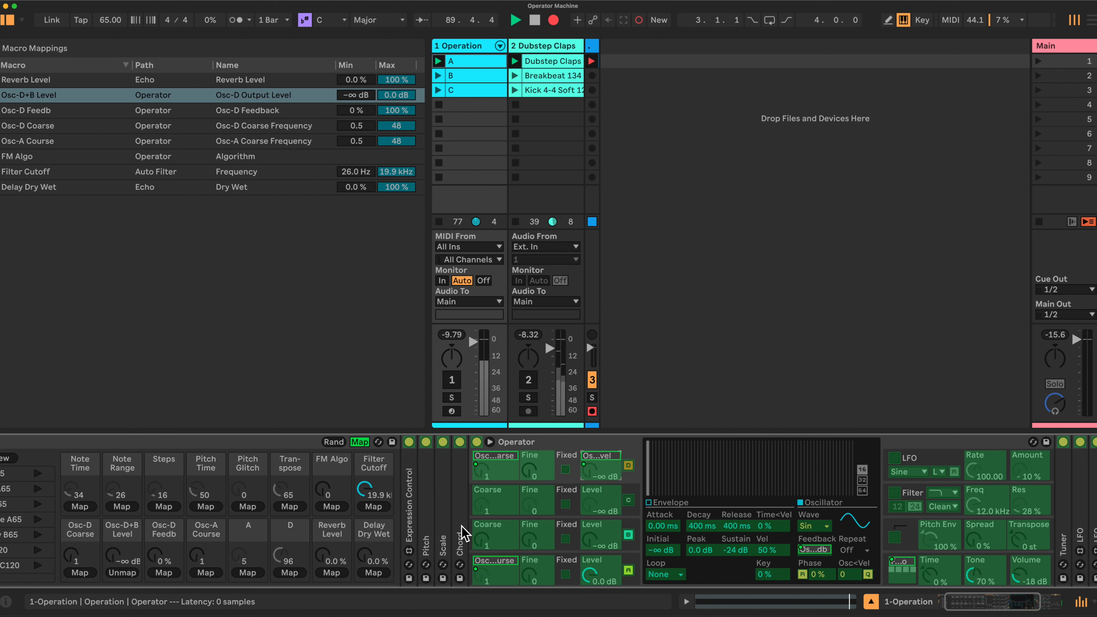
left_click(599, 543)
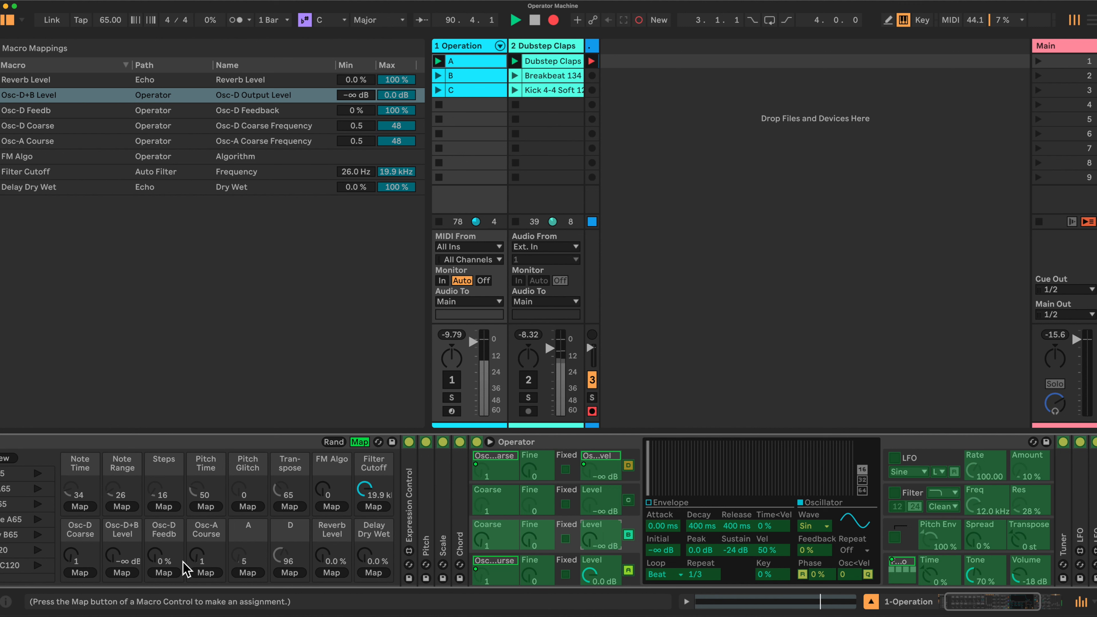
left_click(126, 574)
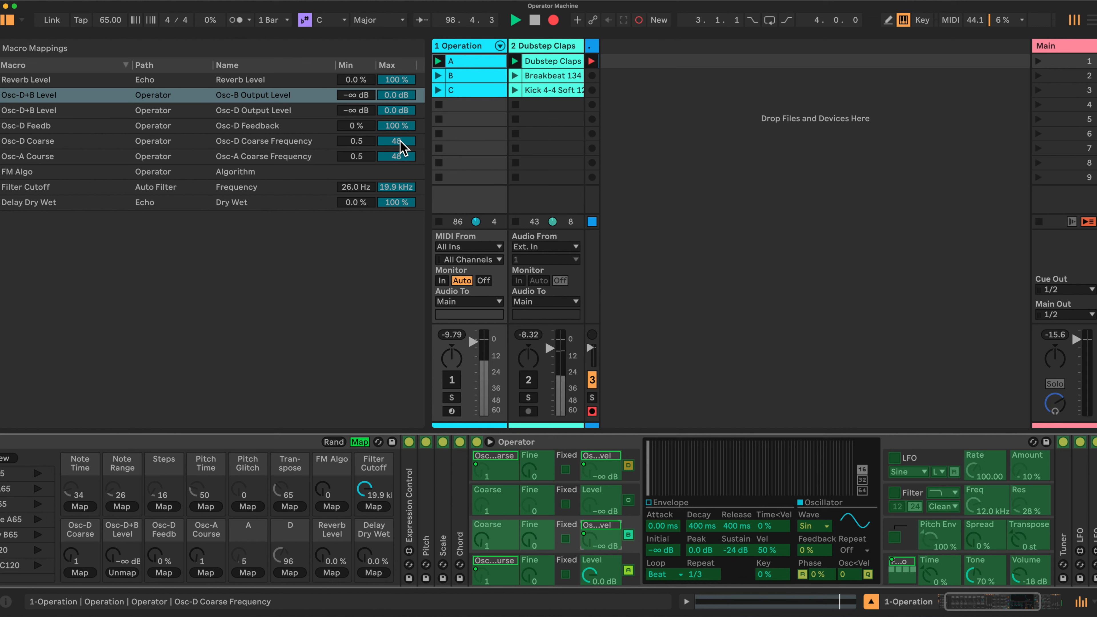
Limit the Osc-D Coarse macro mapping to a maximum of 24 and leave macro mapping mode
left_click(314, 143)
left_click(403, 138)
left_click_drag(403, 139, 402, 145)
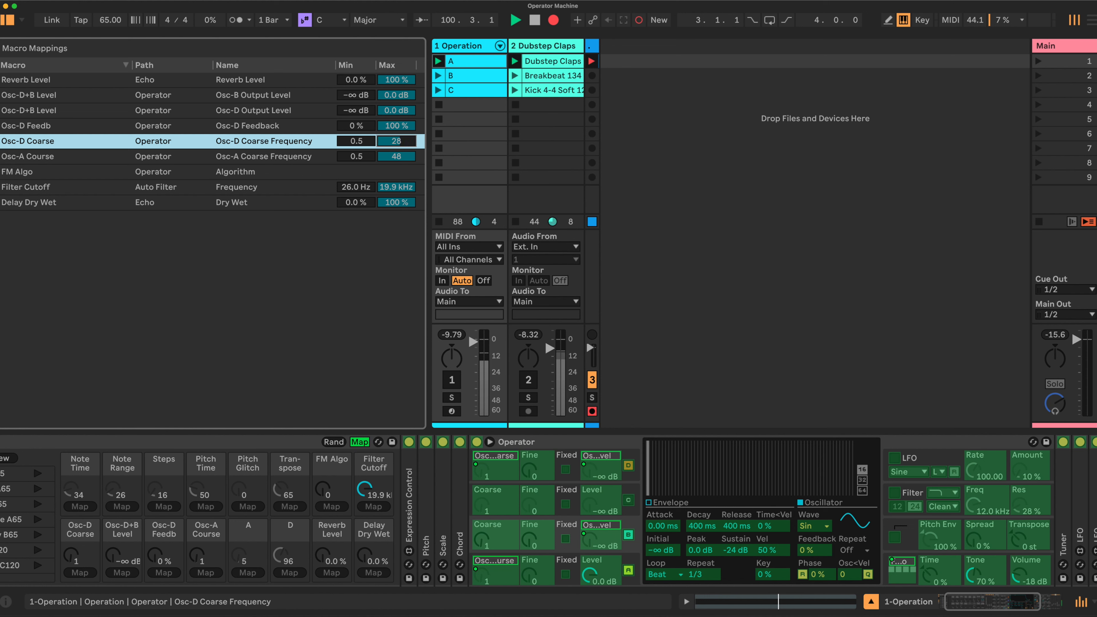
left_click_drag(403, 141, 402, 147)
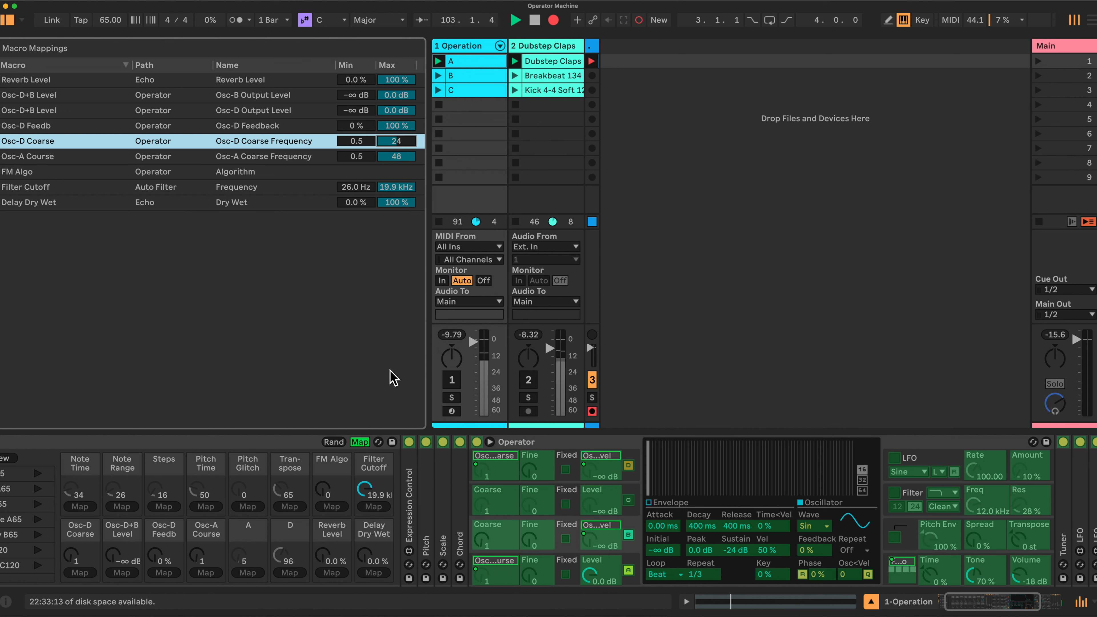
left_click(360, 442)
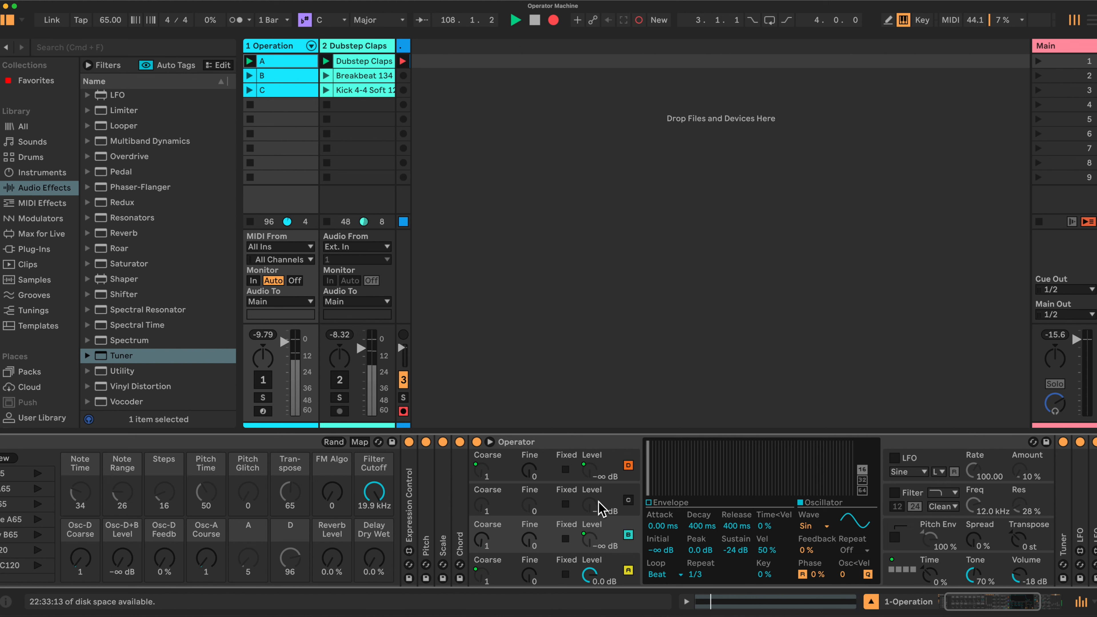
Map the envelope attack times of oscillators D and A to the rack's A macro
left_click(630, 473)
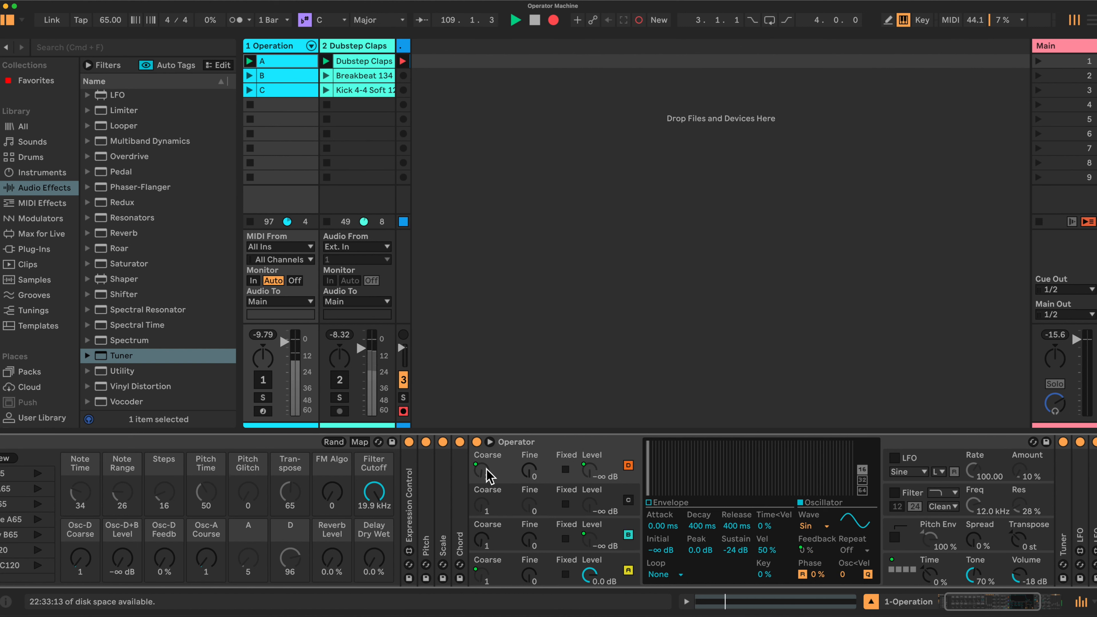
left_click(361, 444)
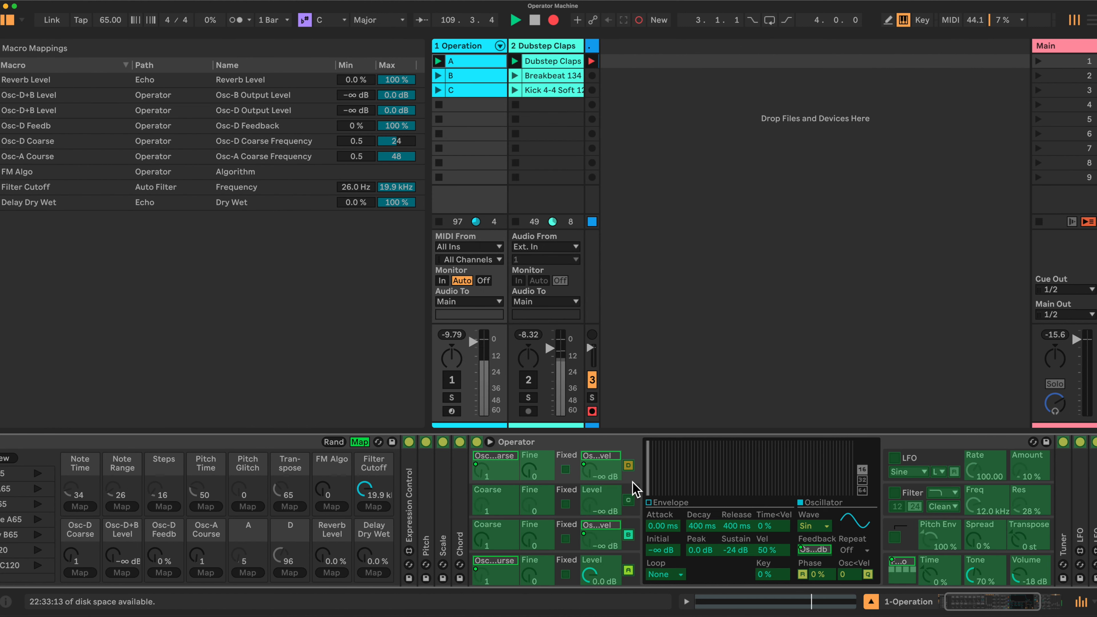
left_click(656, 528)
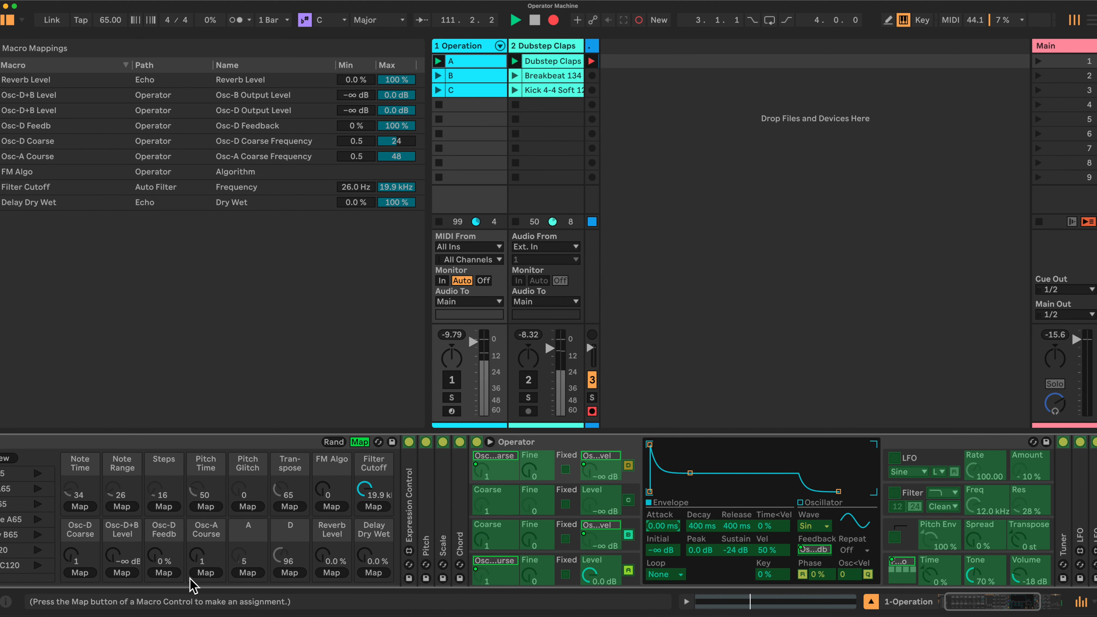
left_click(248, 573)
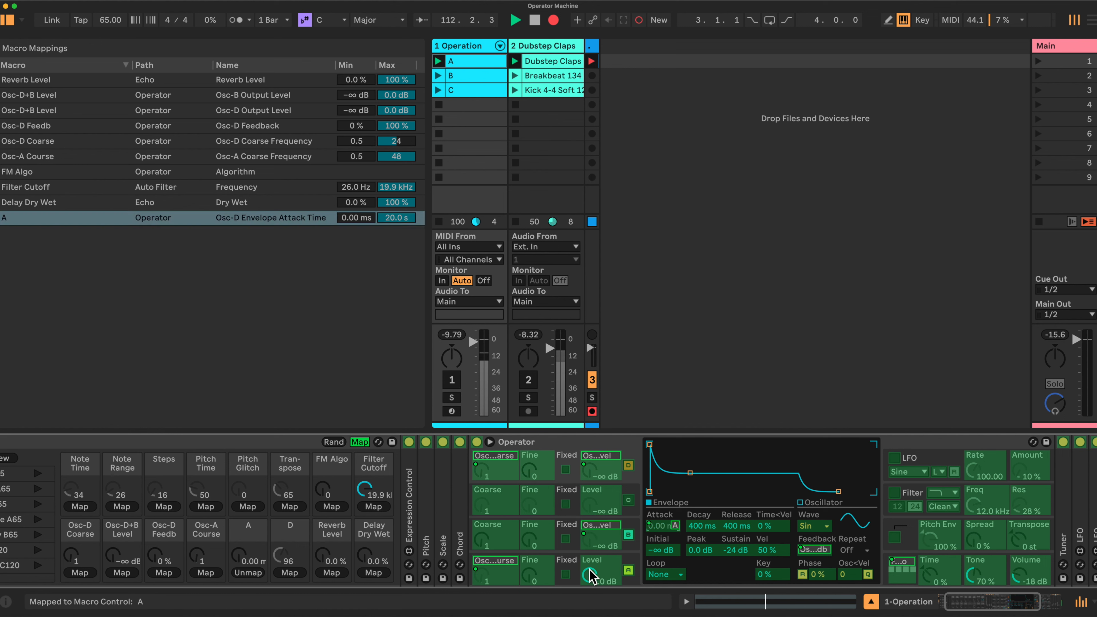
left_click(634, 580)
left_click(668, 526)
left_click(243, 572)
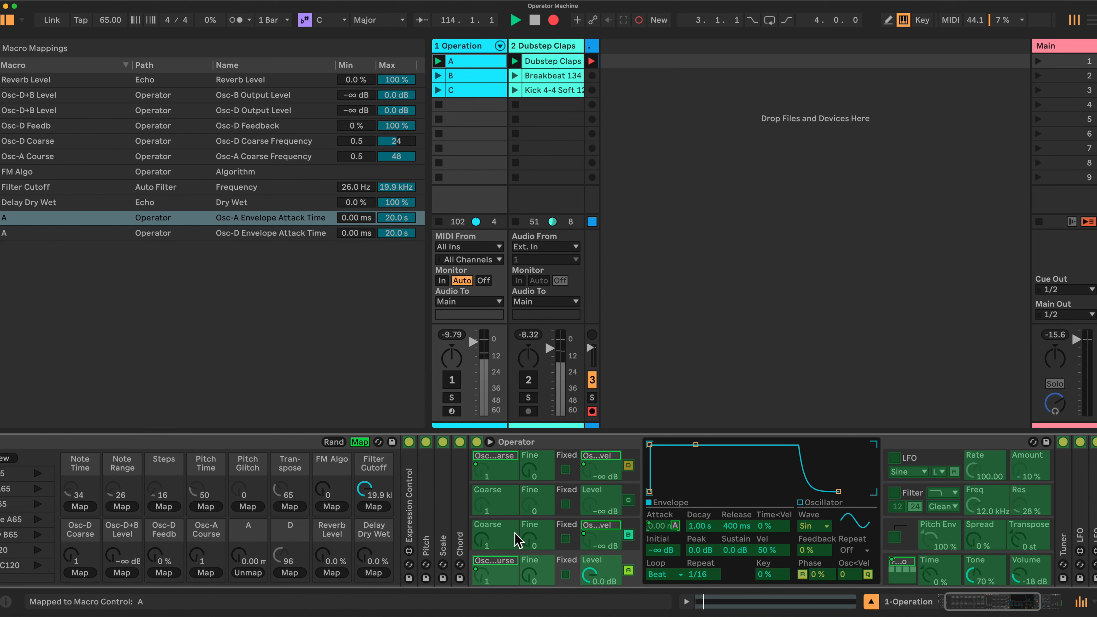
Map the envelope decay times of oscillators A and D to the rack's D macro and leave macro mapping mode
left_click(706, 529)
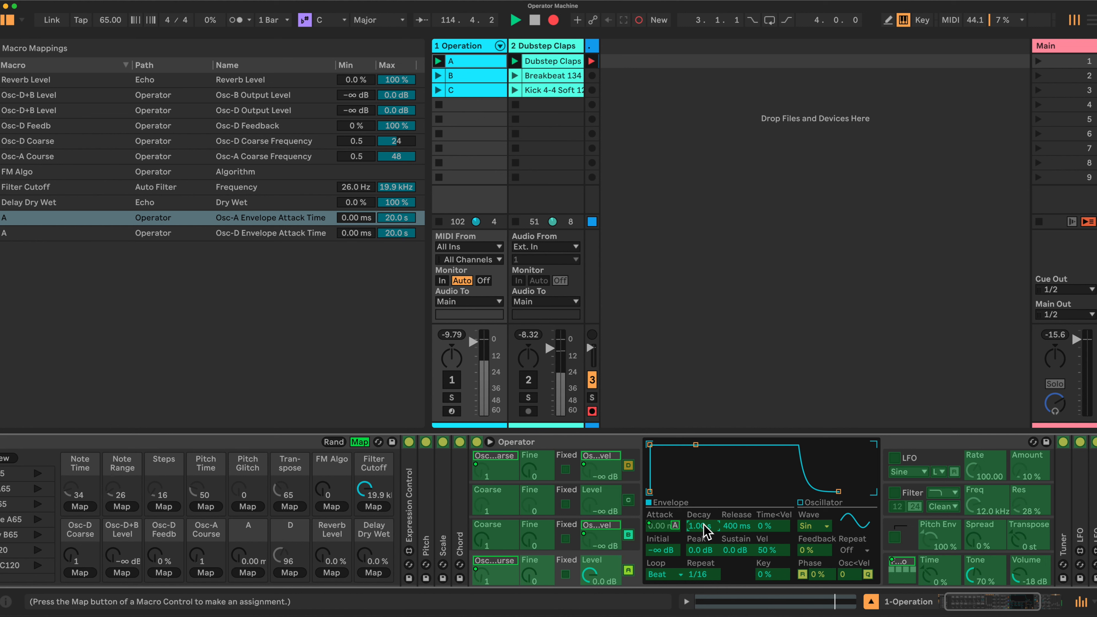
left_click(289, 572)
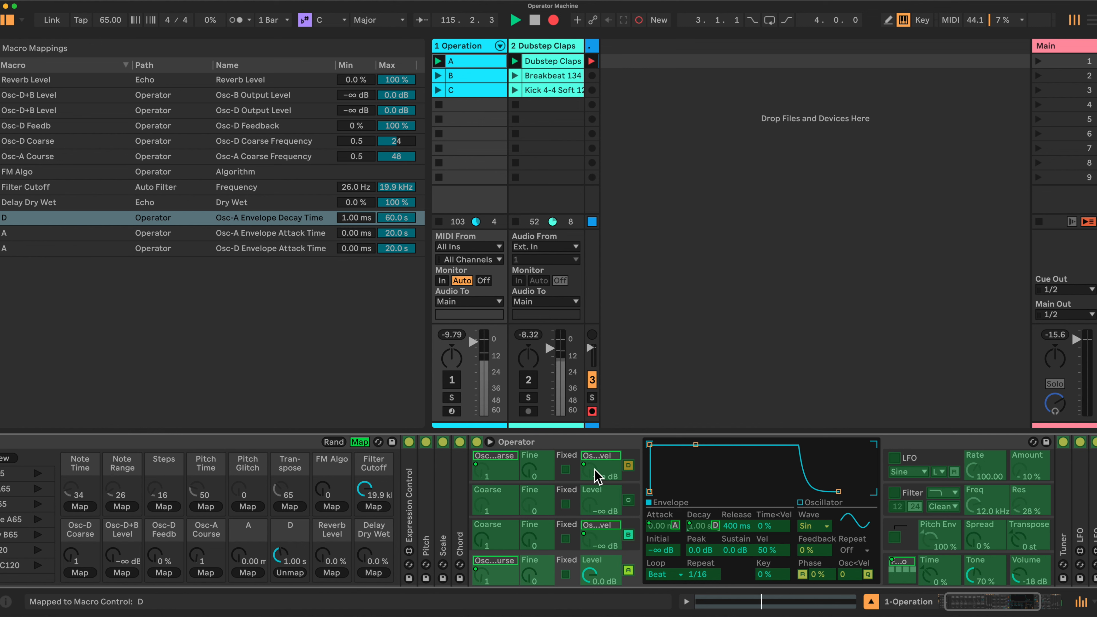
left_click(629, 467)
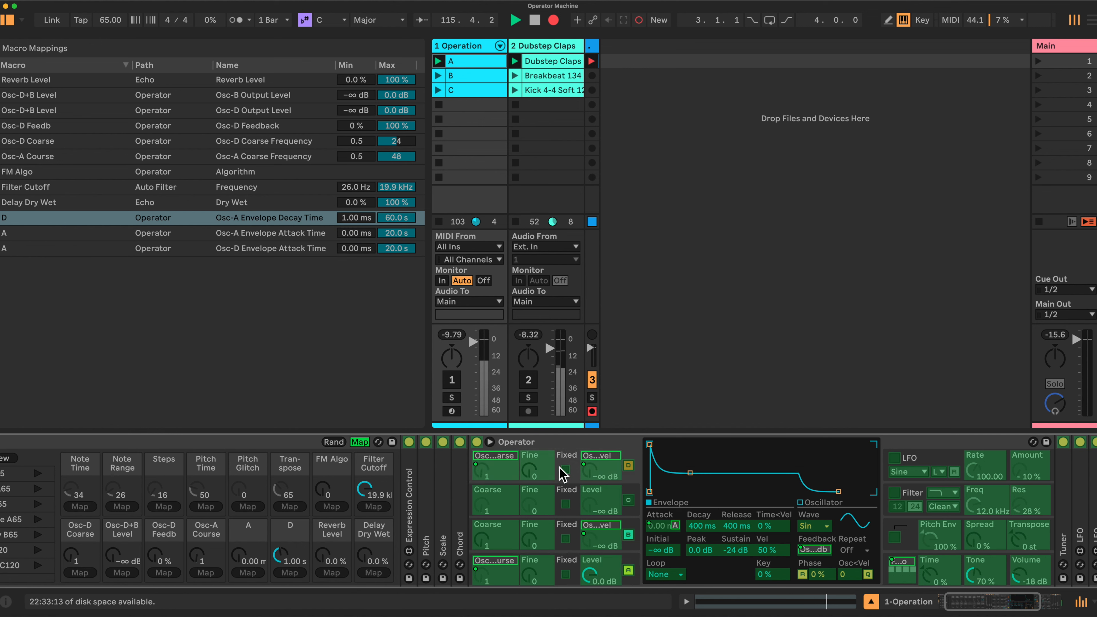
left_click(703, 529)
left_click(288, 572)
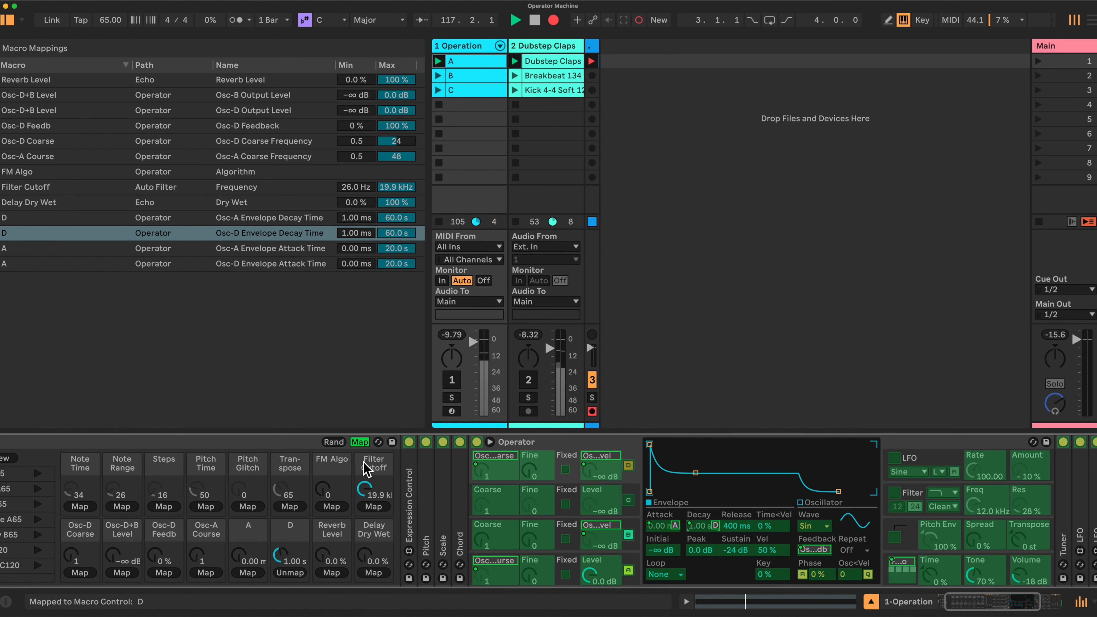
left_click(360, 442)
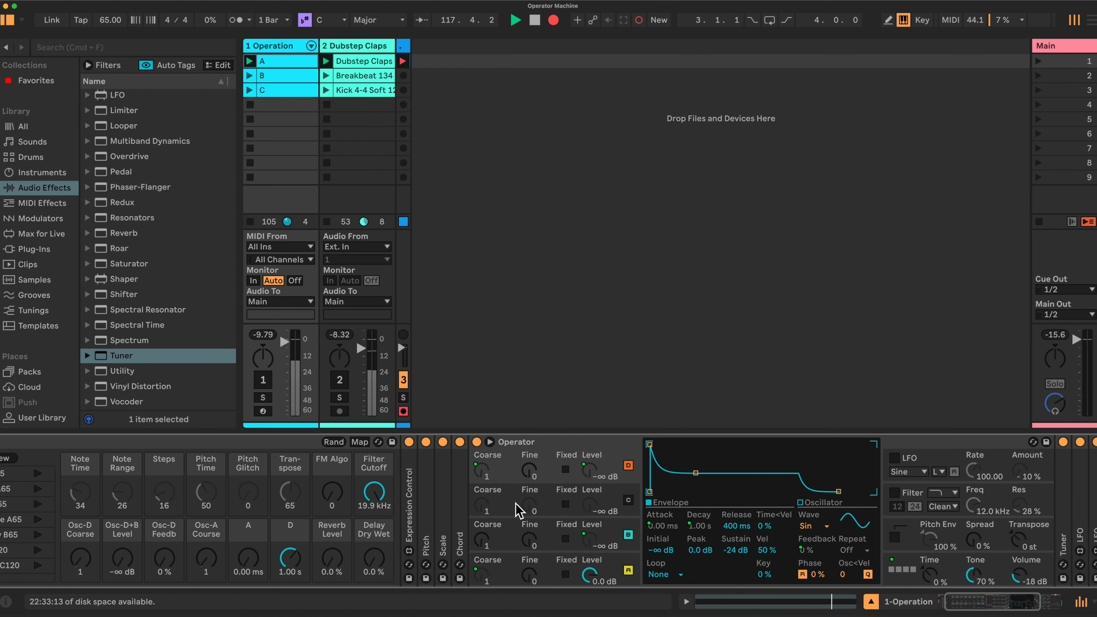
left_click(634, 545)
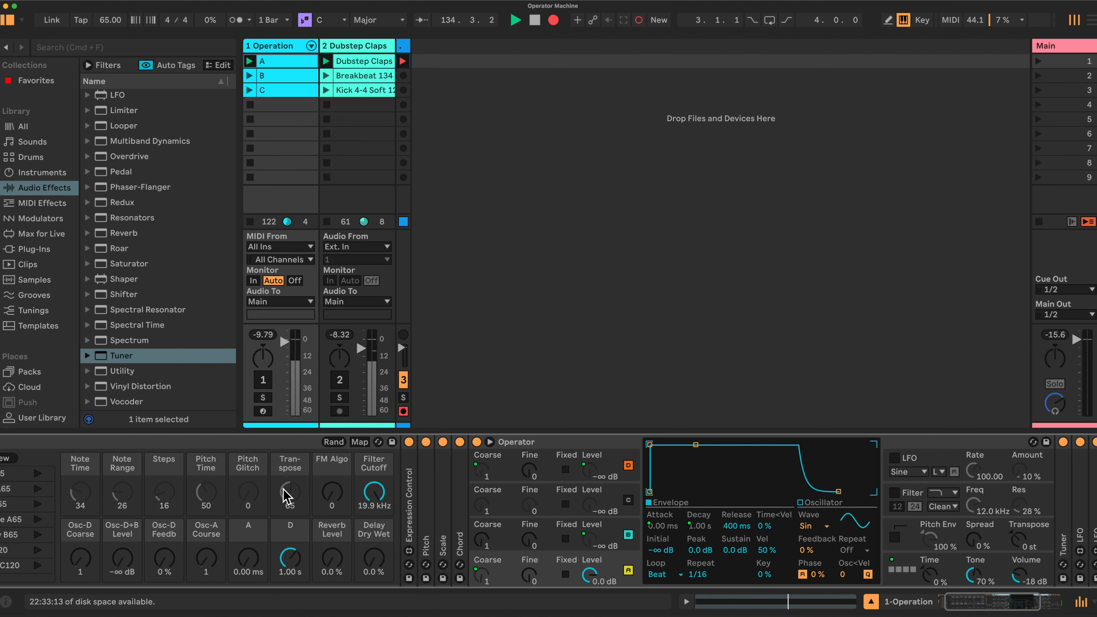
left_click(360, 442)
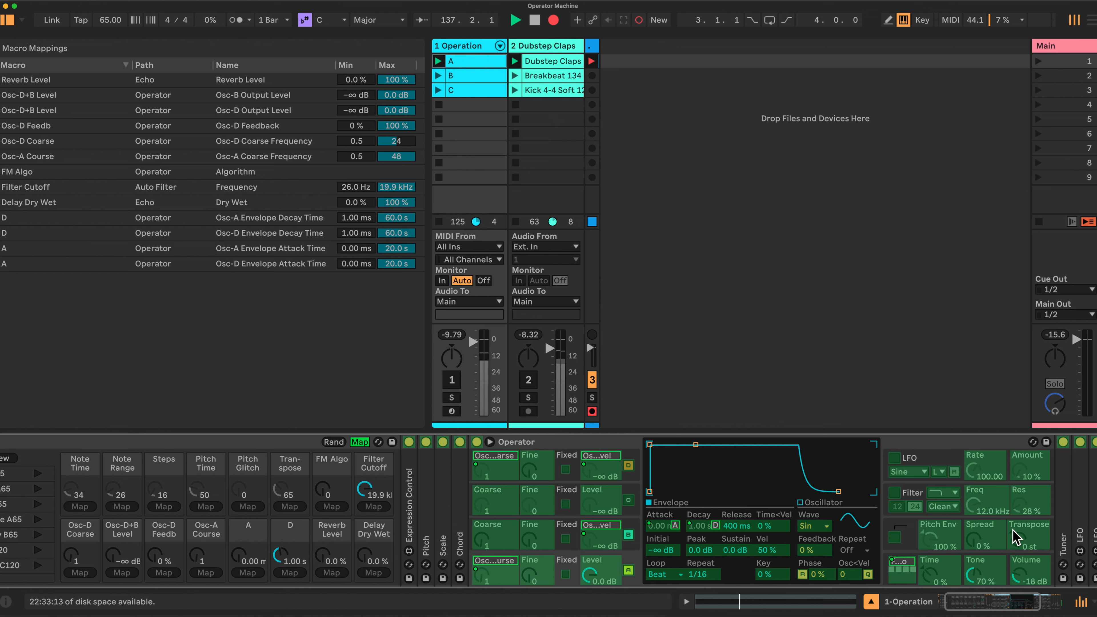
left_click(359, 442)
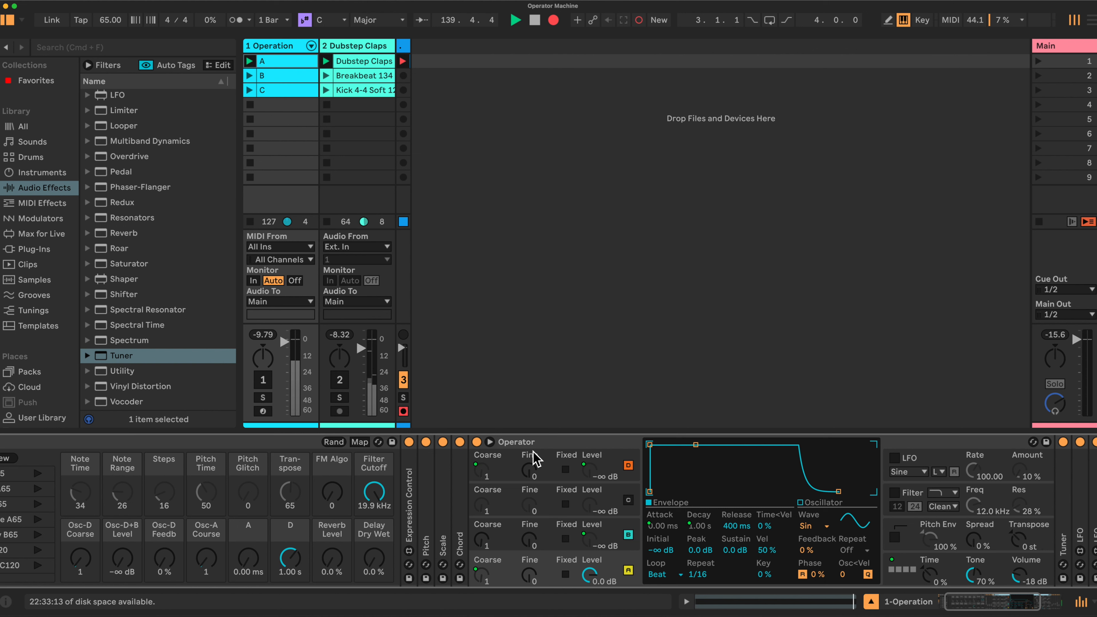
Map Expression Control's Increment modulator to the Pitch device's pitch amount and set its output range to Bipolar
double_click(566, 442)
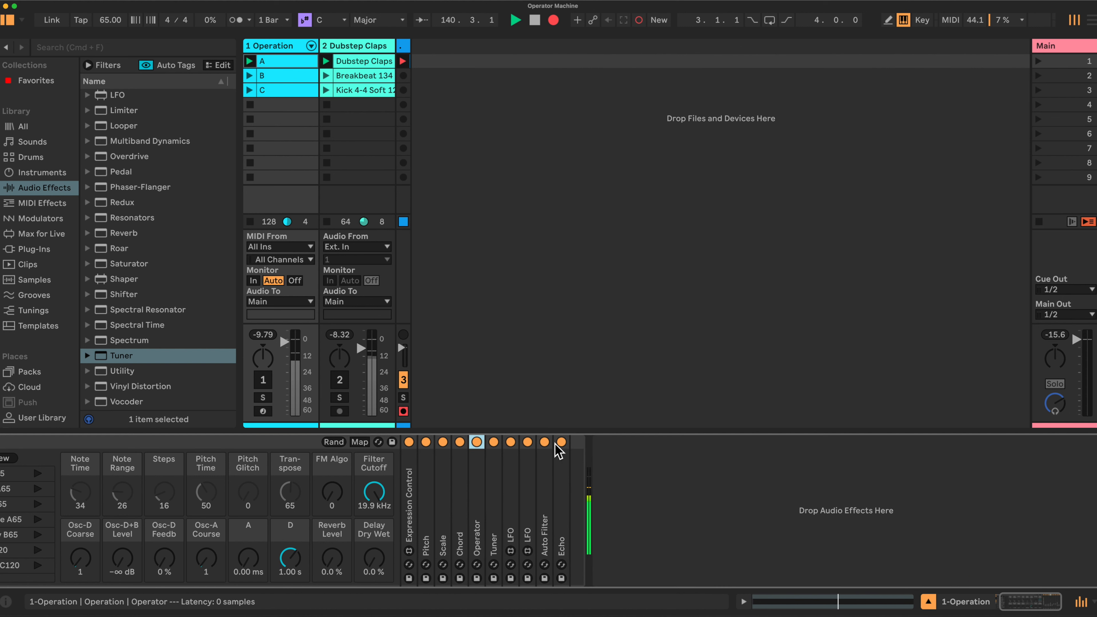
left_click(408, 477)
double_click(411, 480)
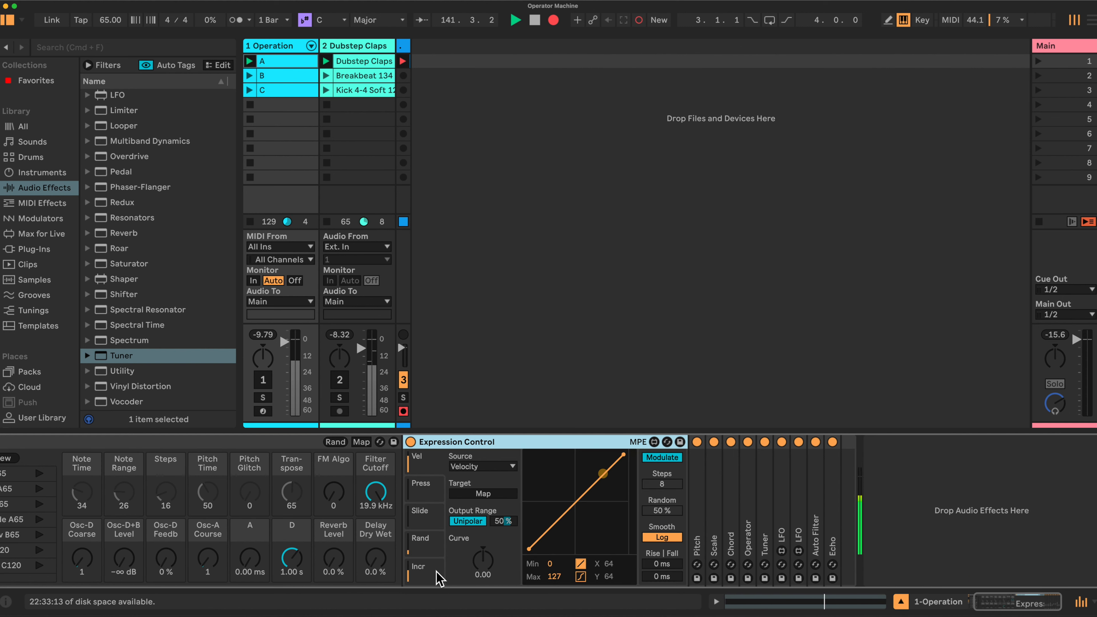
left_click(418, 568)
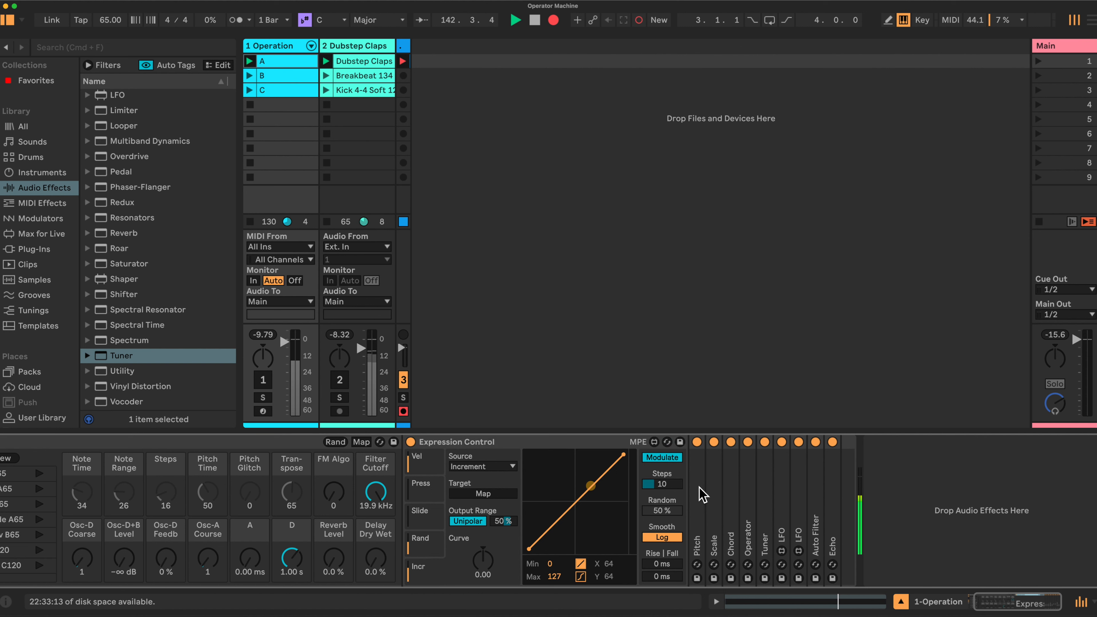
double_click(699, 497)
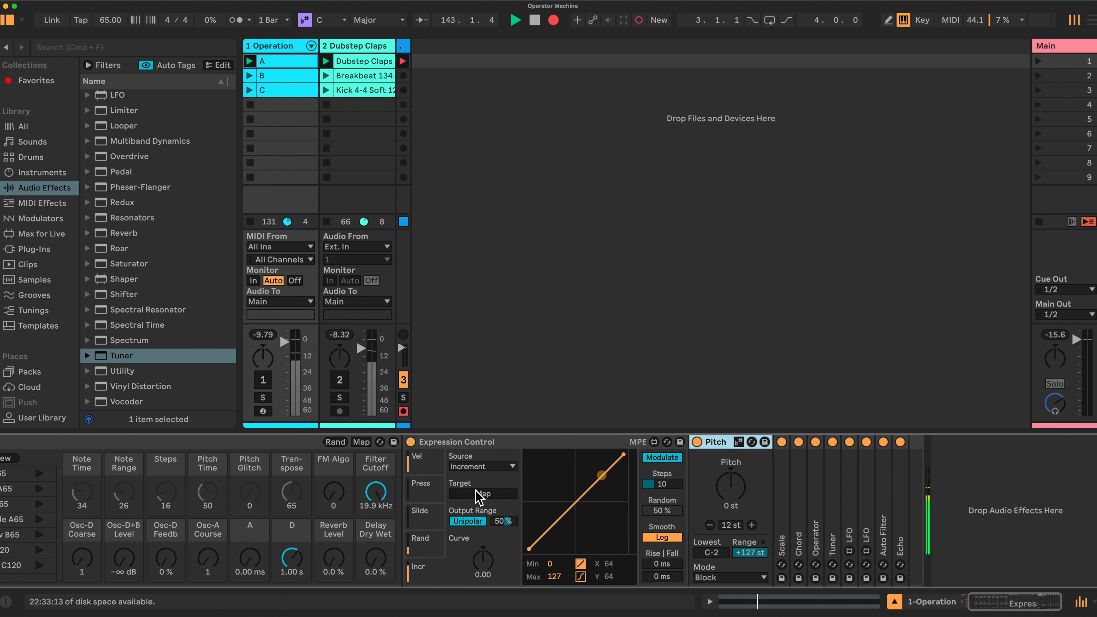
left_click(471, 495)
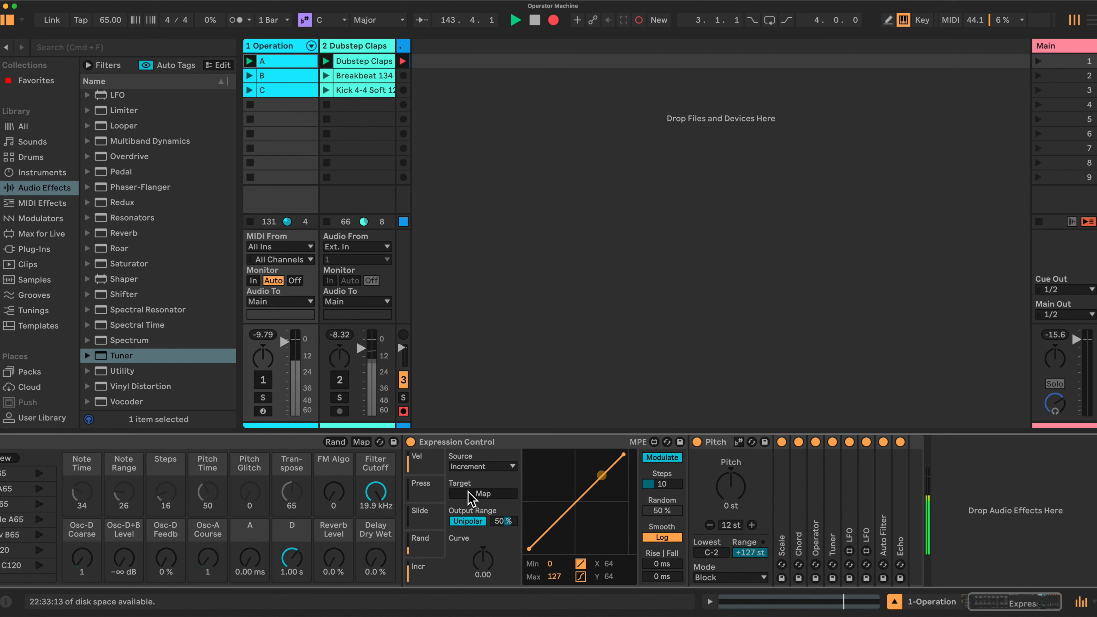
left_click(725, 491)
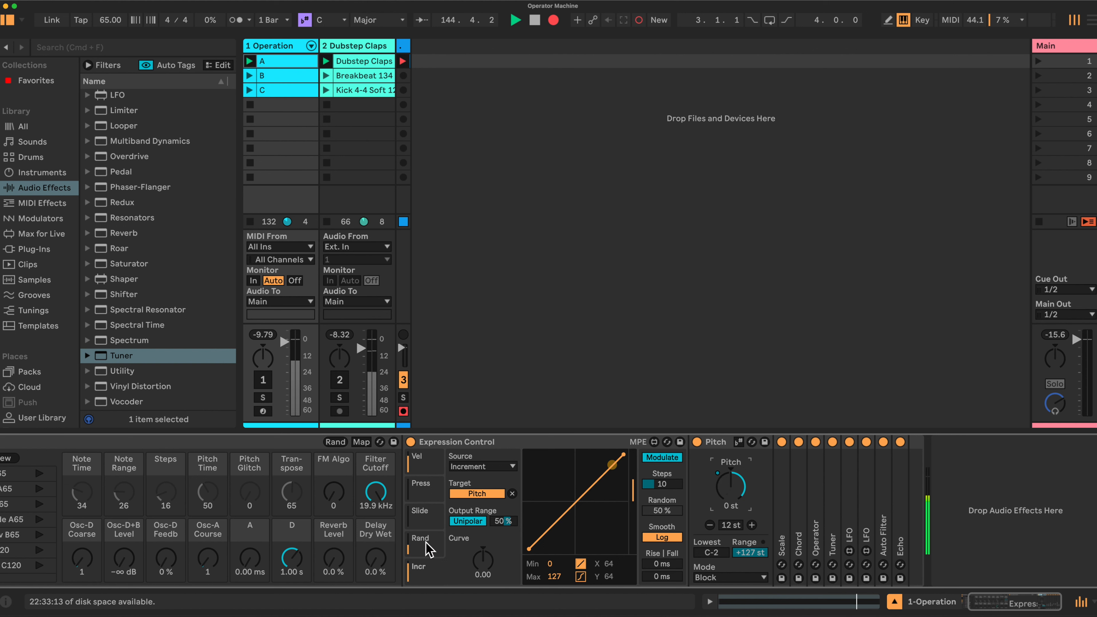
left_click(470, 521)
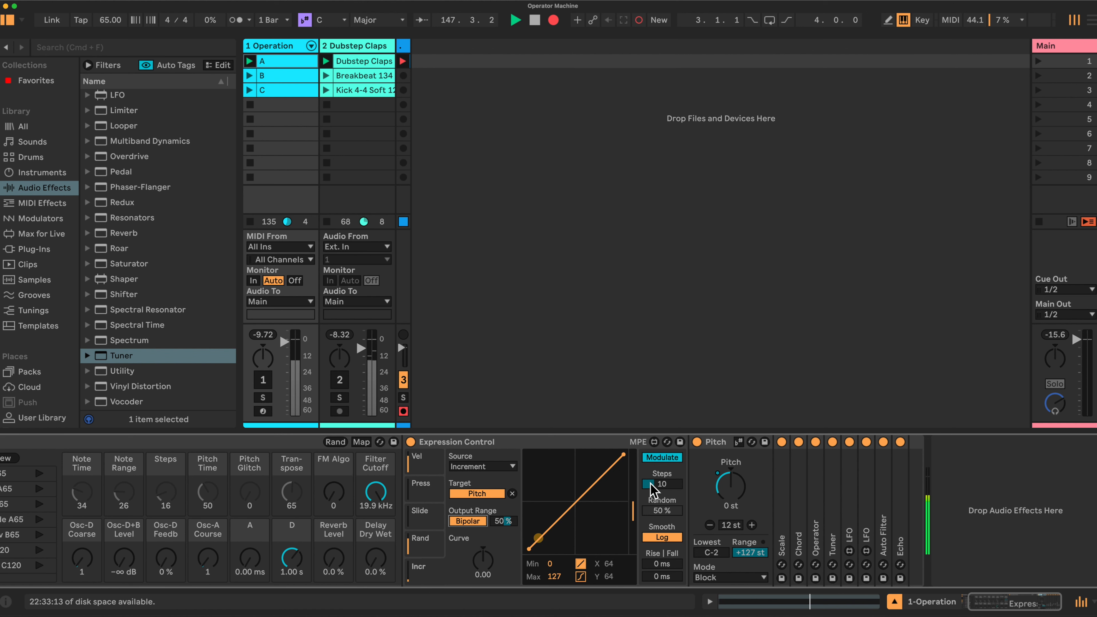
Map the Increment modulator's step count to the Steps macro, limit its maximum to 16 and leave macro mapping mode
left_click(361, 442)
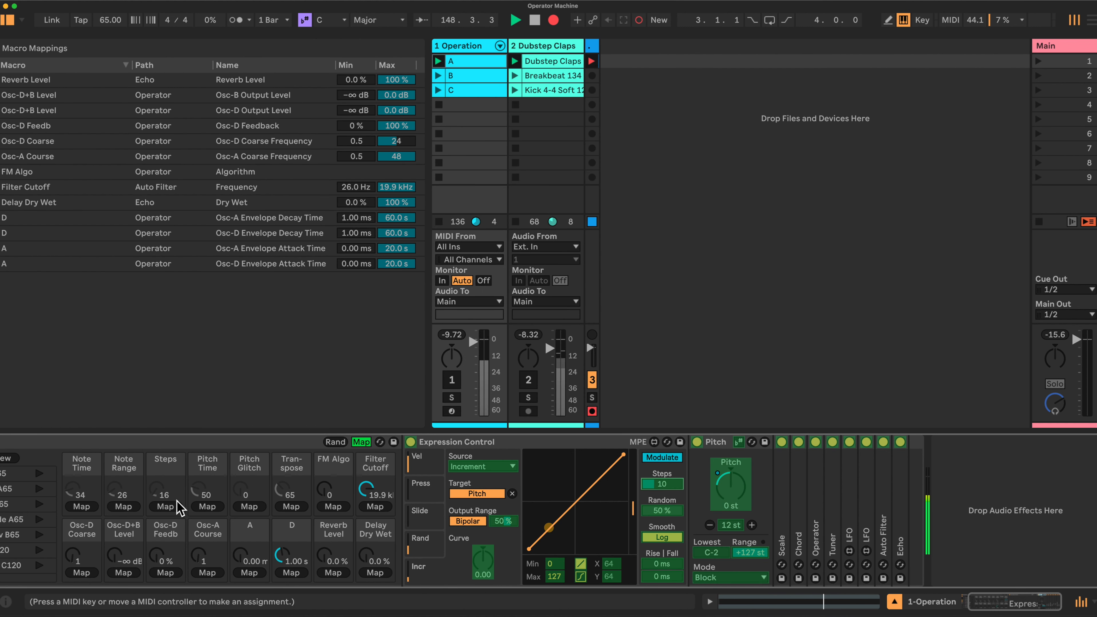
left_click(166, 506)
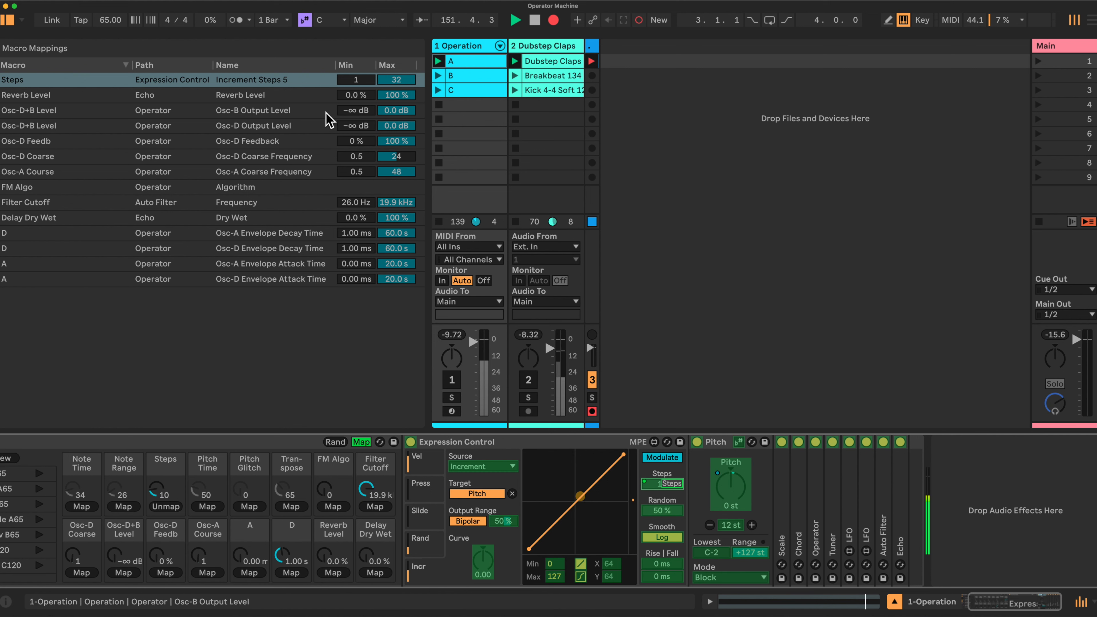
left_click_drag(396, 80, 396, 84)
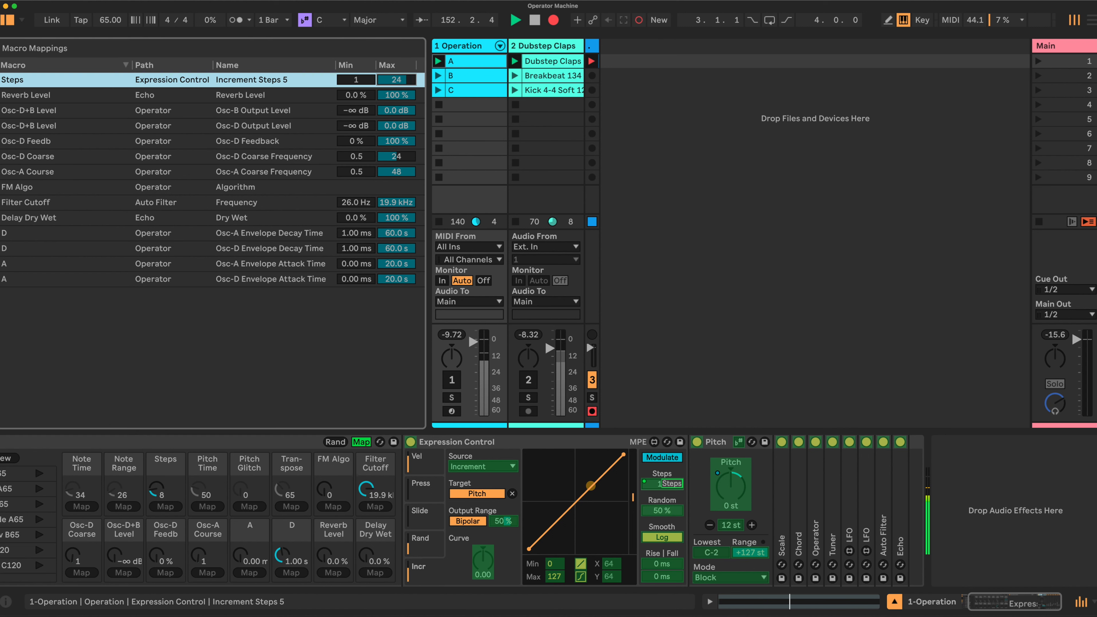
left_click_drag(396, 80, 396, 81)
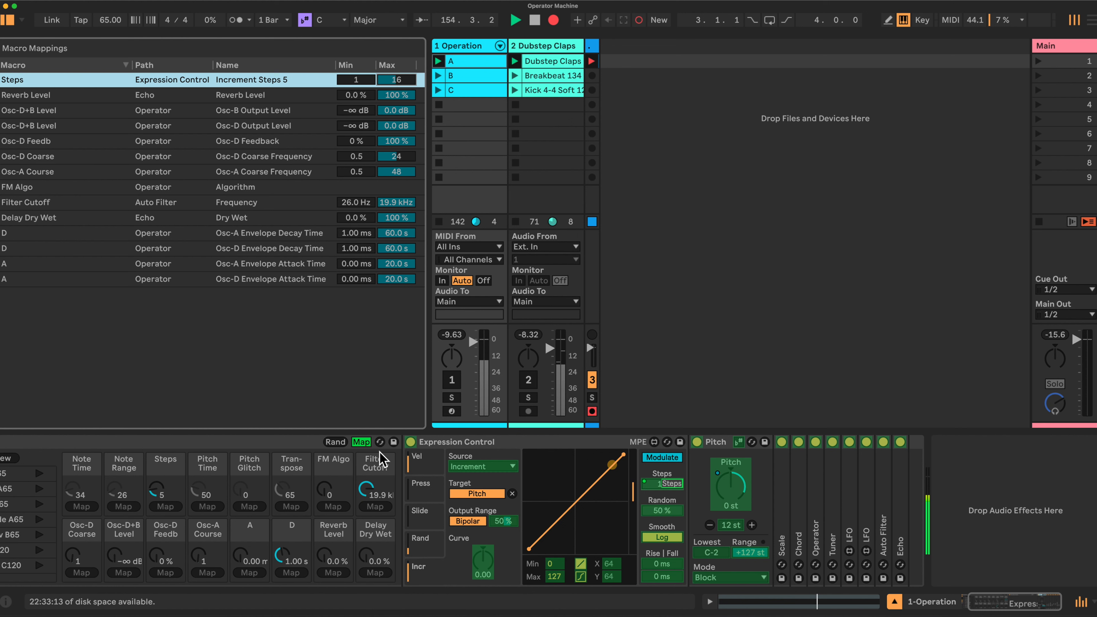
left_click(361, 442)
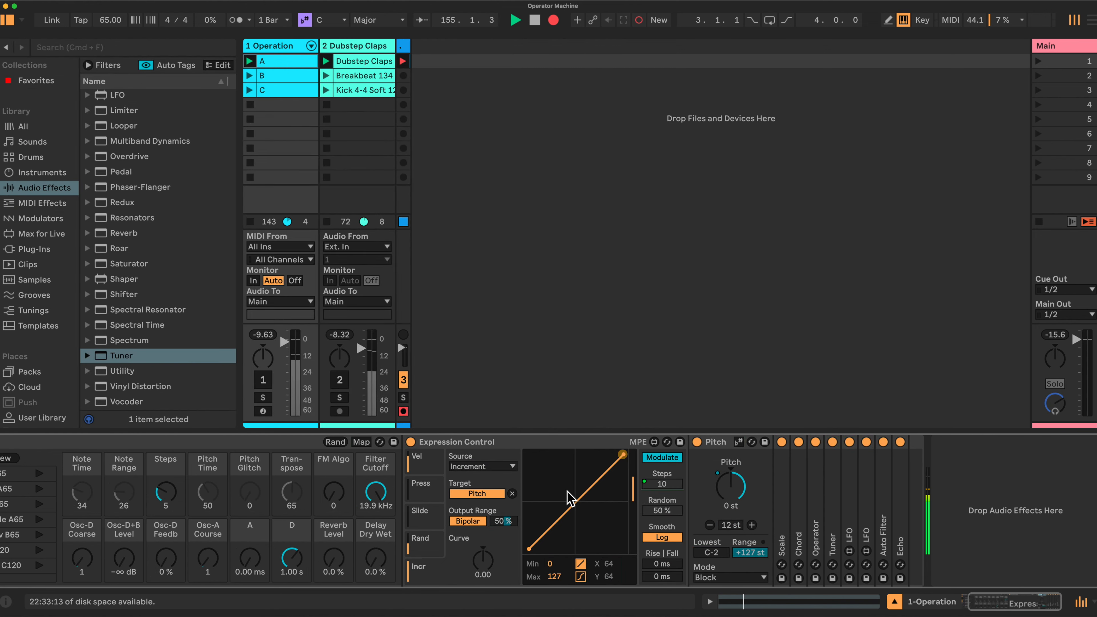
Set Expression Control's Random amount to 1 % and turn the Steps macro down to 1
left_click_drag(662, 510, 661, 530)
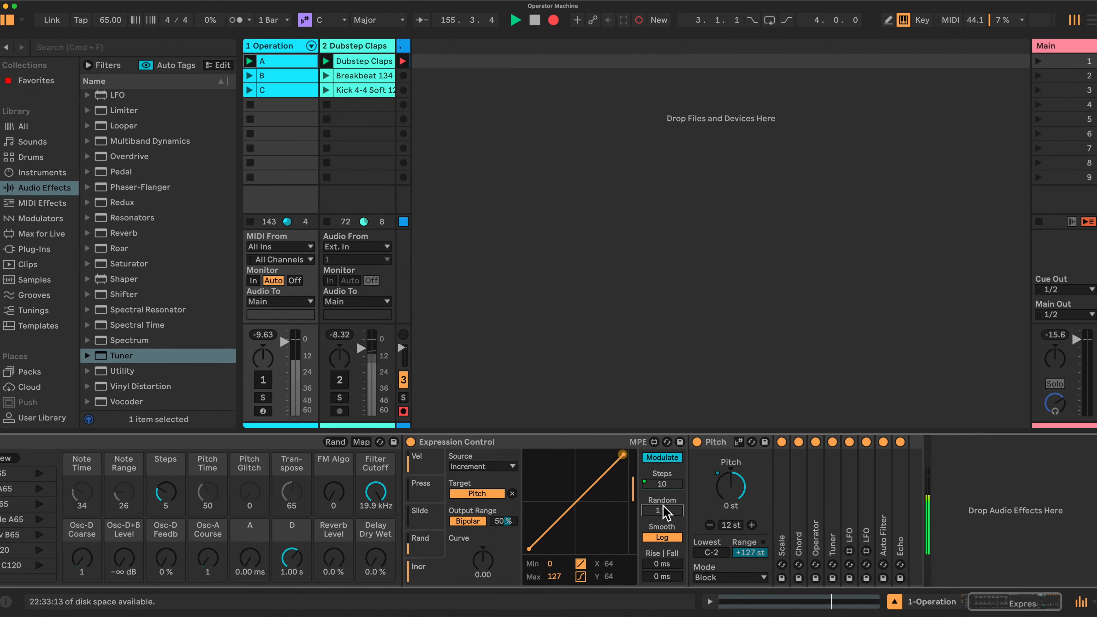
left_click(164, 491)
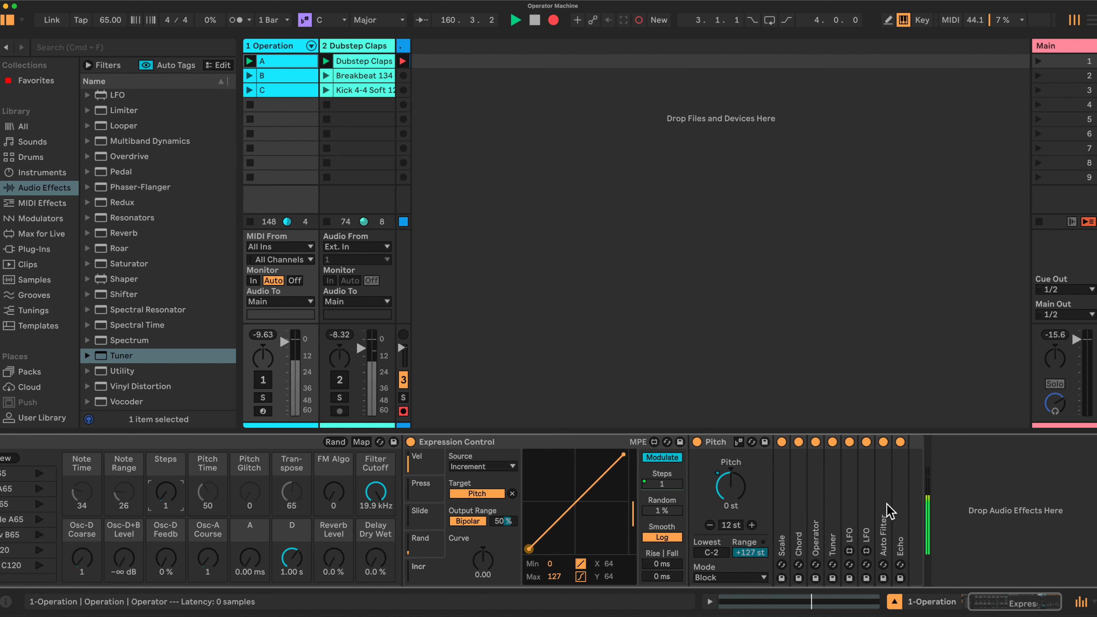
Unfold the first LFO and map it to the output range amount of Expression Control's Increment modulator
double_click(850, 526)
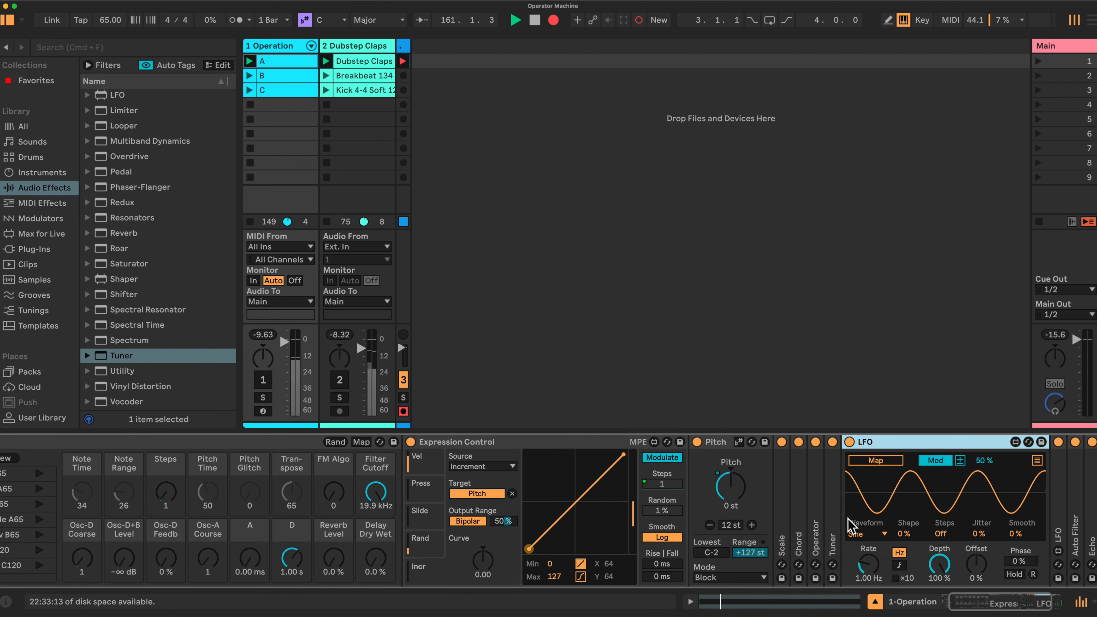
left_click(877, 460)
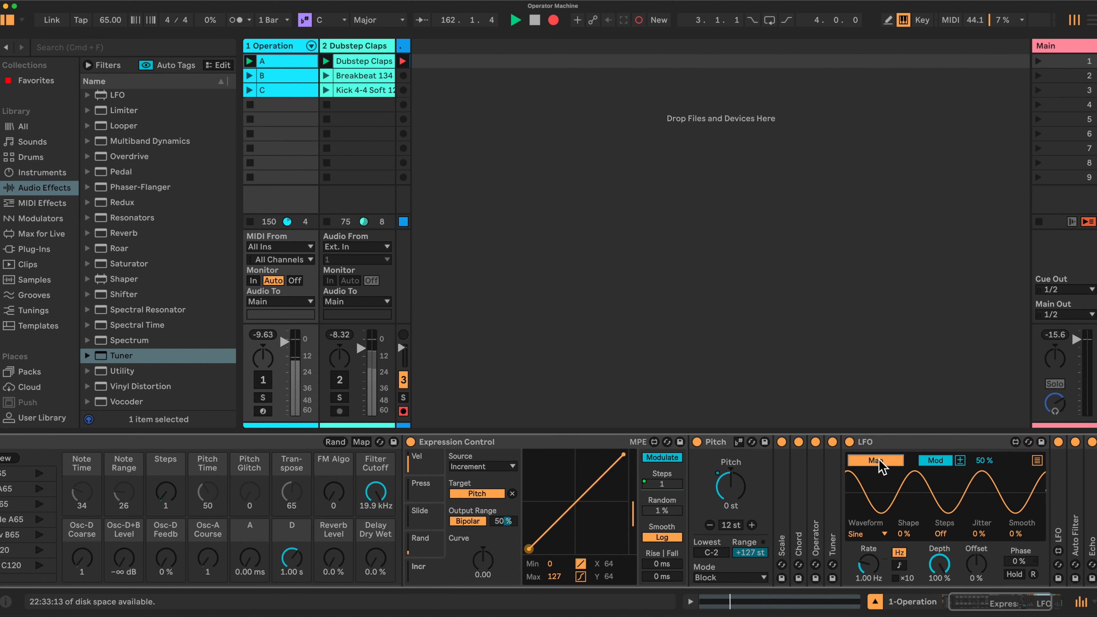
left_click(503, 521)
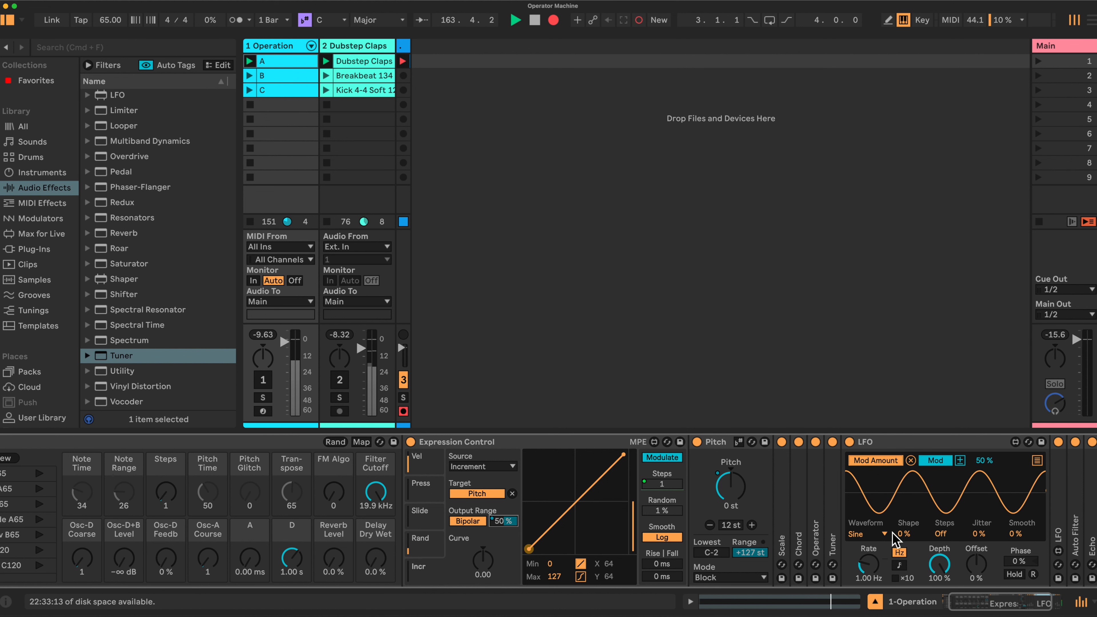
Change the LFO's waveform to Square and set its modulation amount to 100 %
left_click(885, 534)
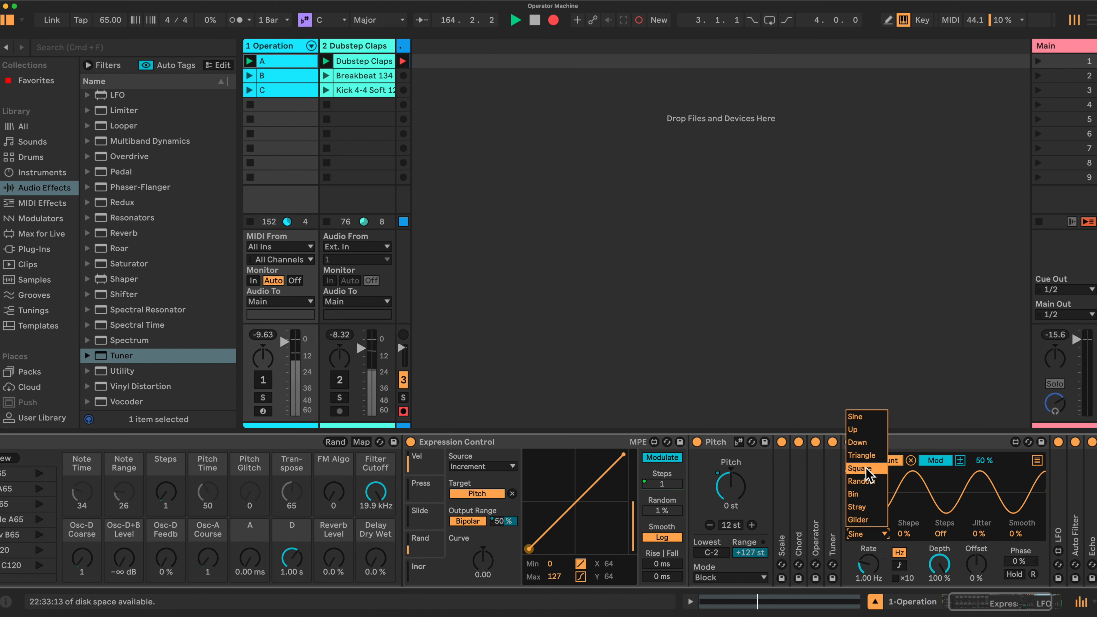
left_click(925, 466)
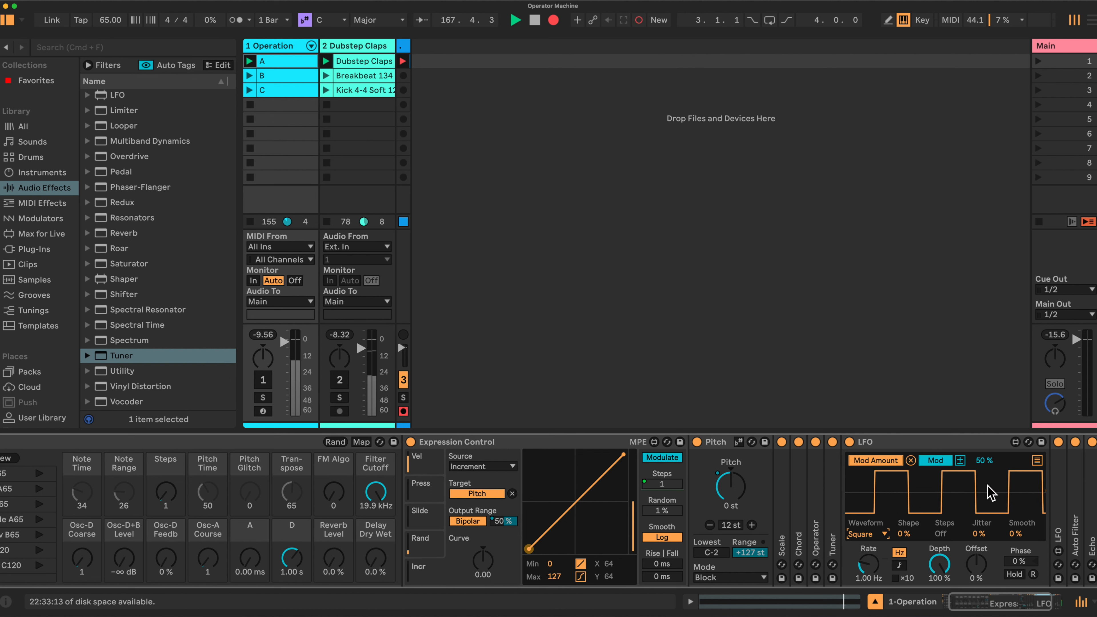
left_click(986, 461)
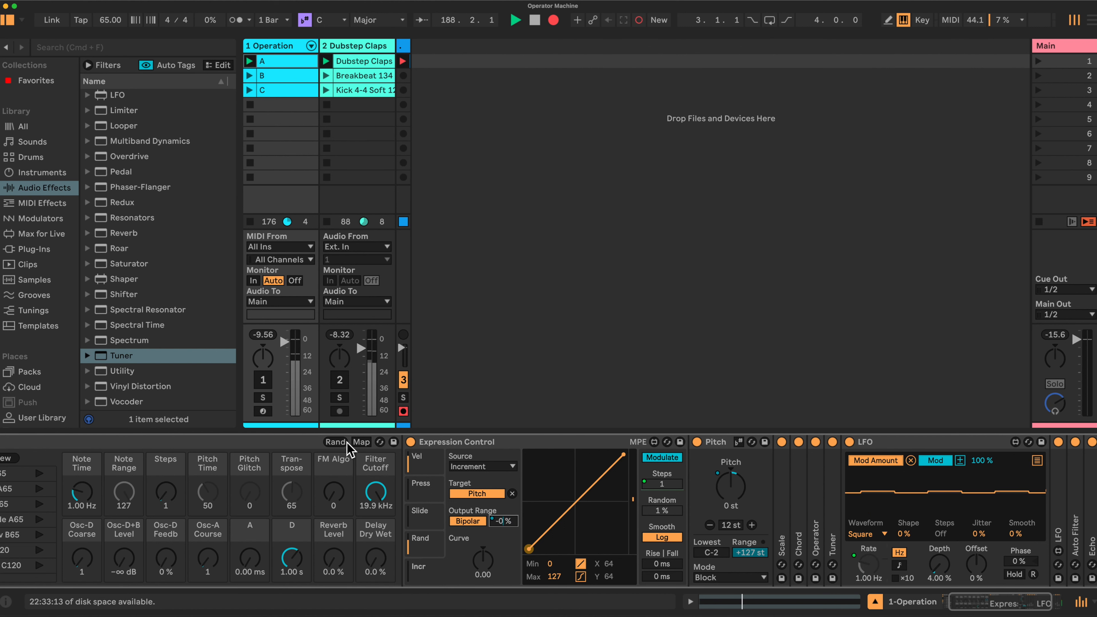
Map the LFO's depth to the Note Range macro with a maximum of 4 % and leave macro mapping mode
left_click(361, 441)
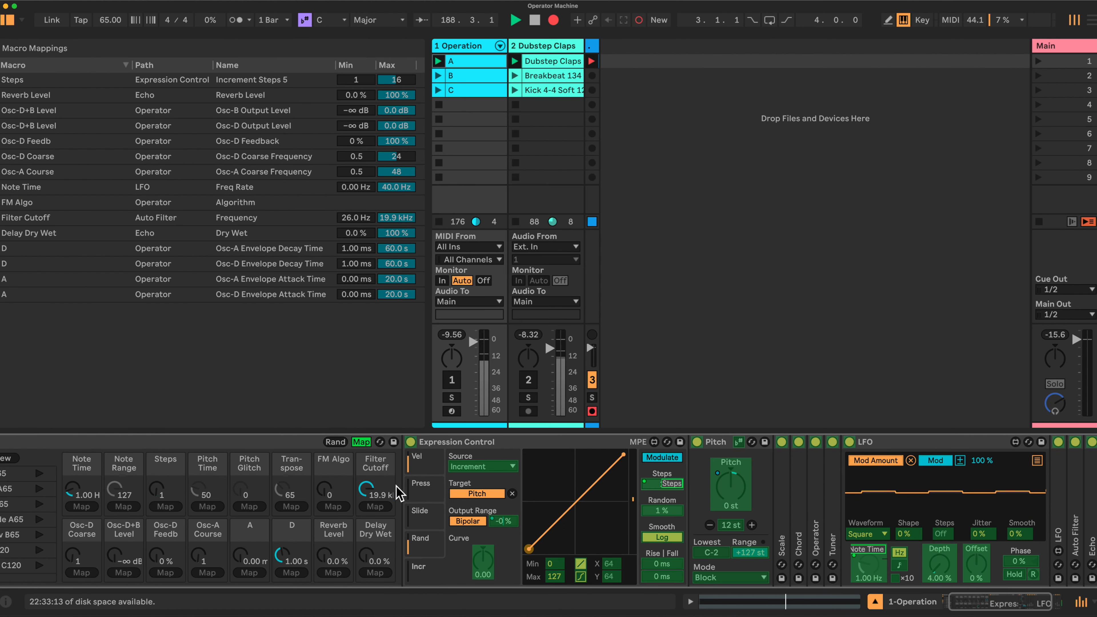
left_click(938, 570)
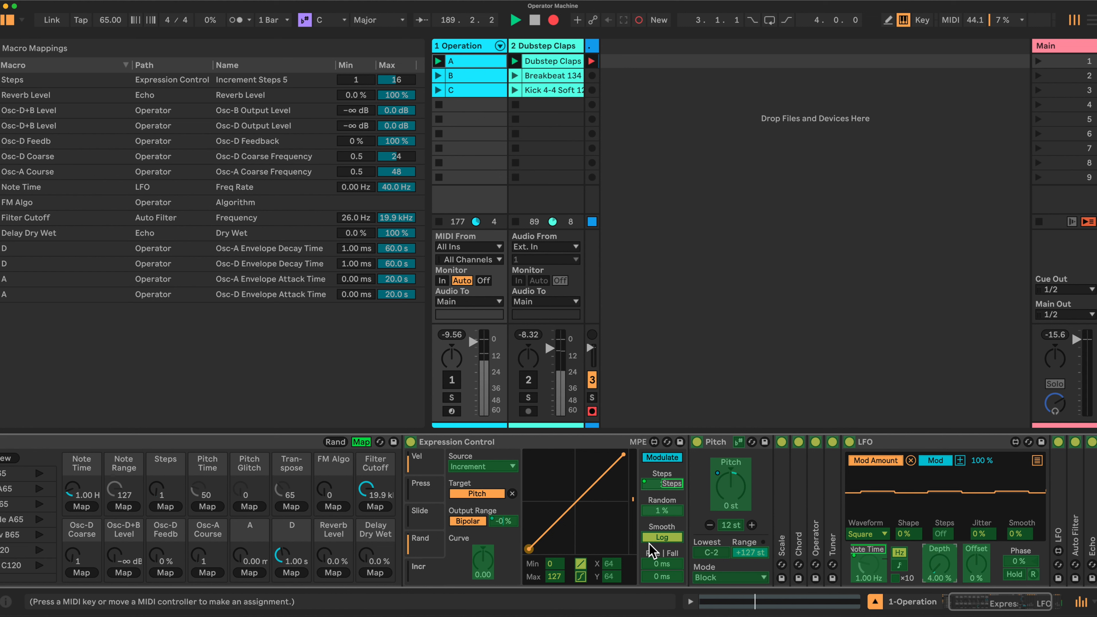
left_click(123, 507)
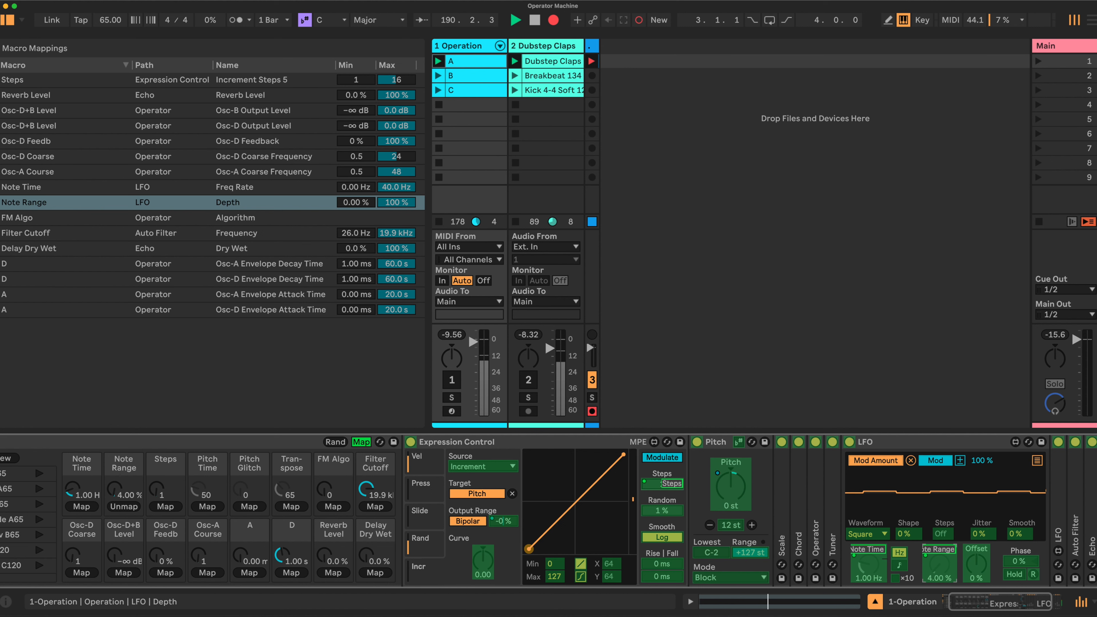
left_click(394, 203)
type("4")
key("Return")
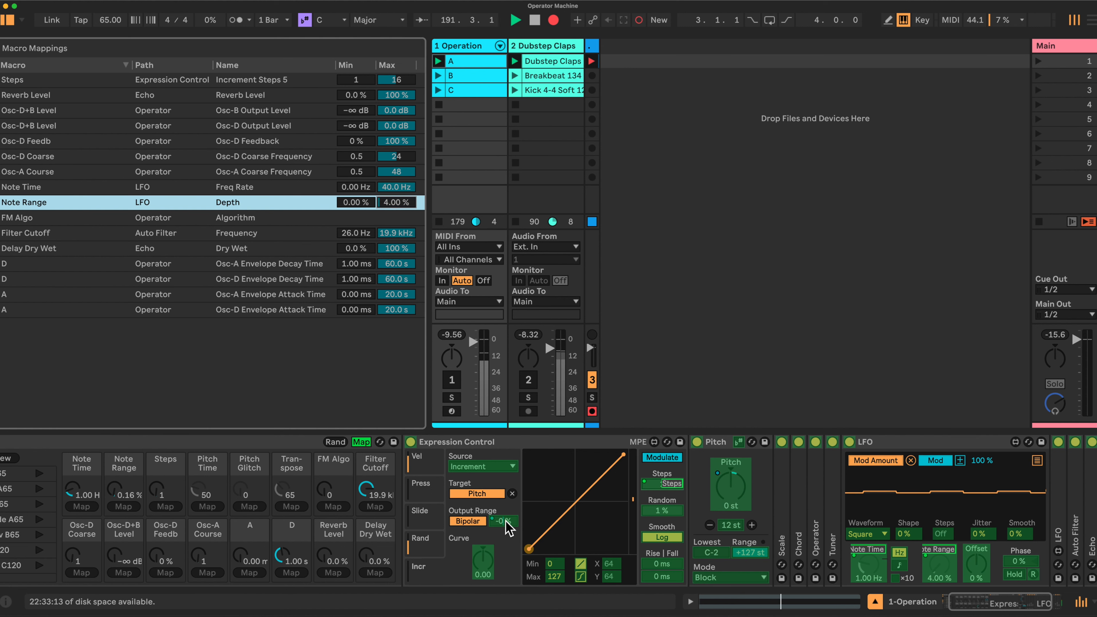
left_click(362, 442)
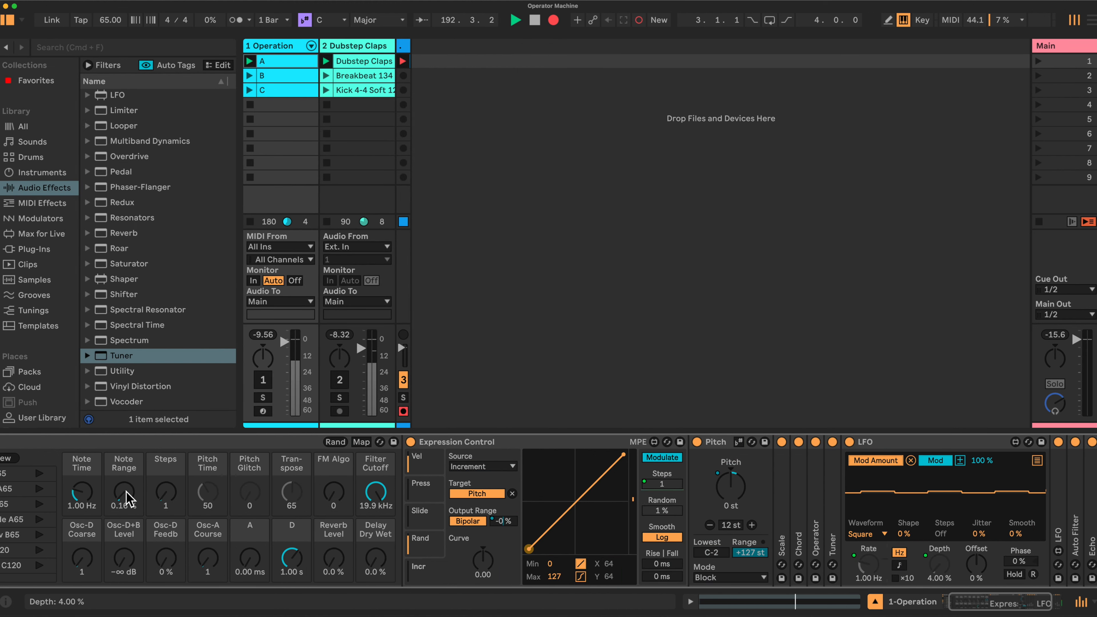
Turn the Note Range macro down to 0 % and switch the LFO's rate to tempo sync, trying the Note Time macro
left_click_drag(123, 491, 123, 471)
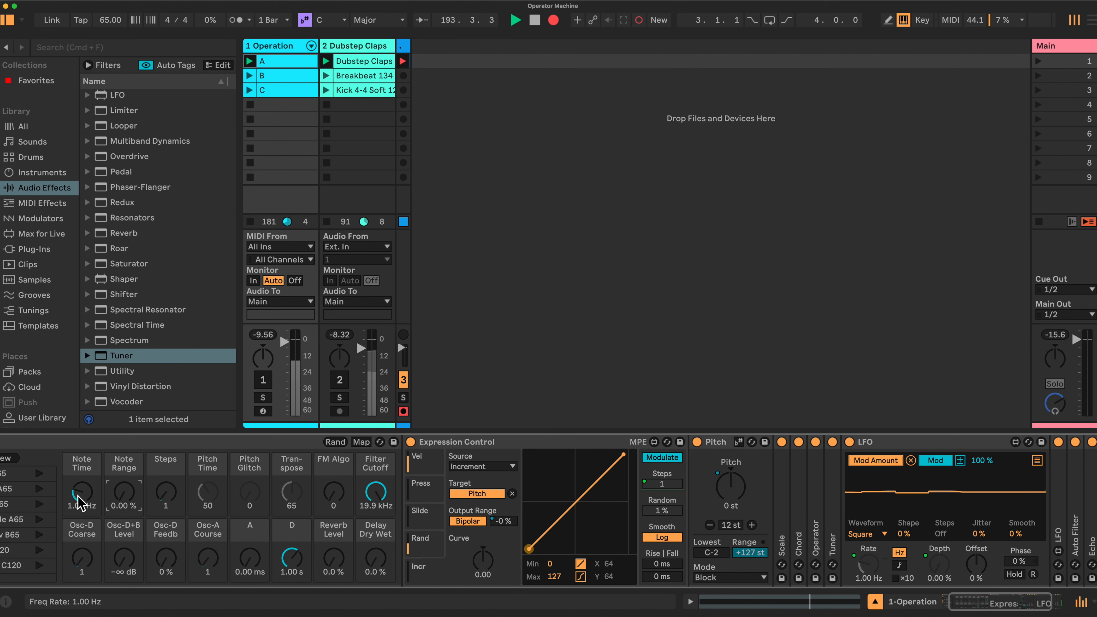
left_click_drag(82, 492, 81, 490)
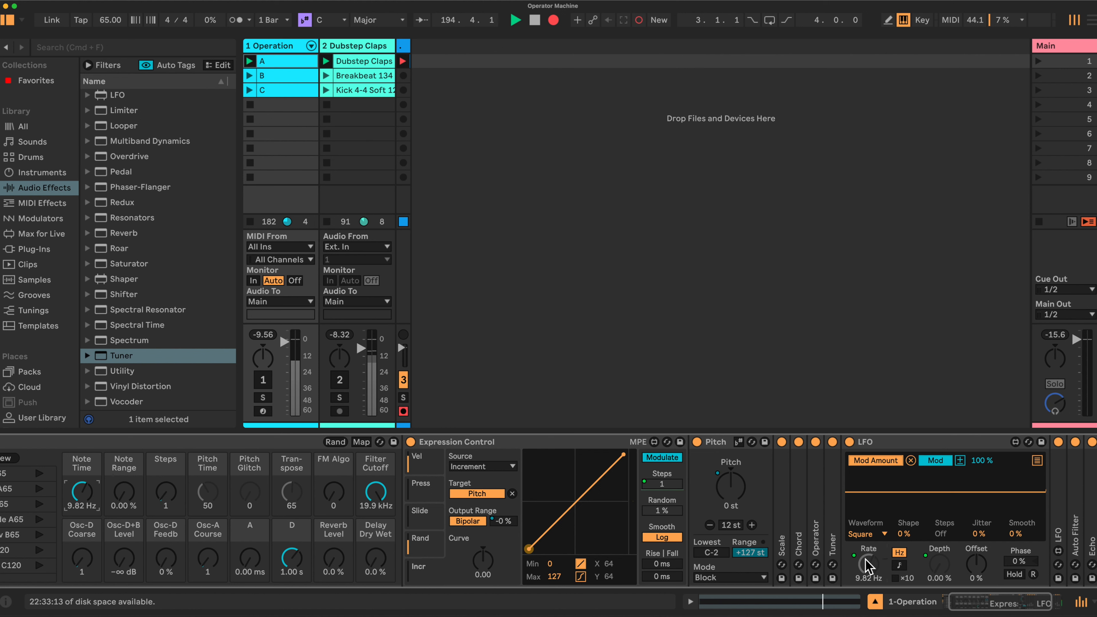
left_click(900, 566)
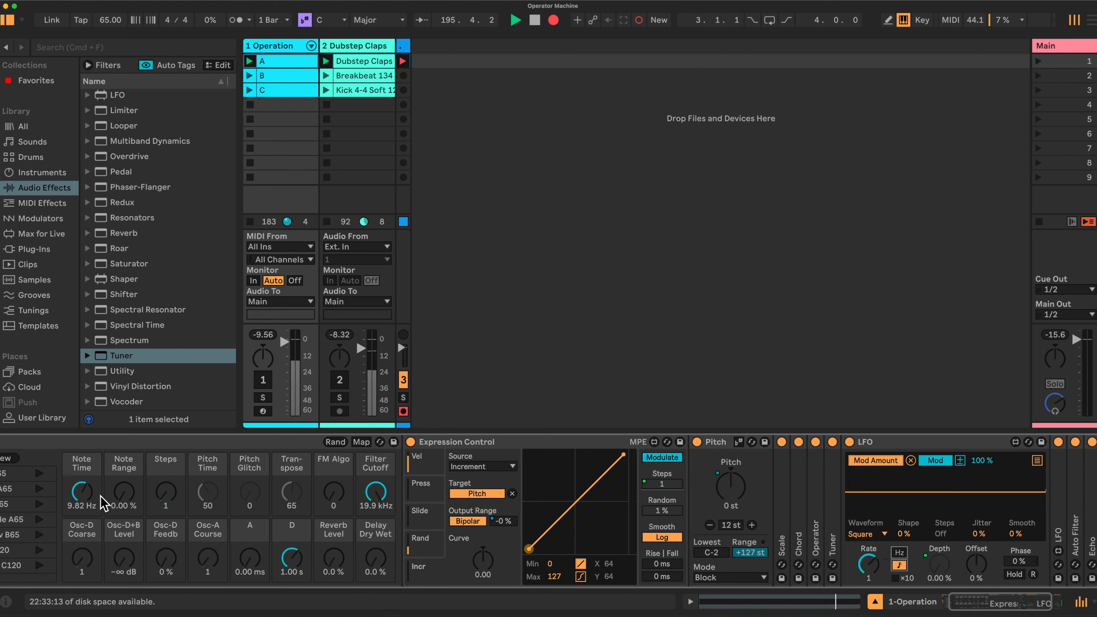
left_click_drag(89, 498, 85, 497)
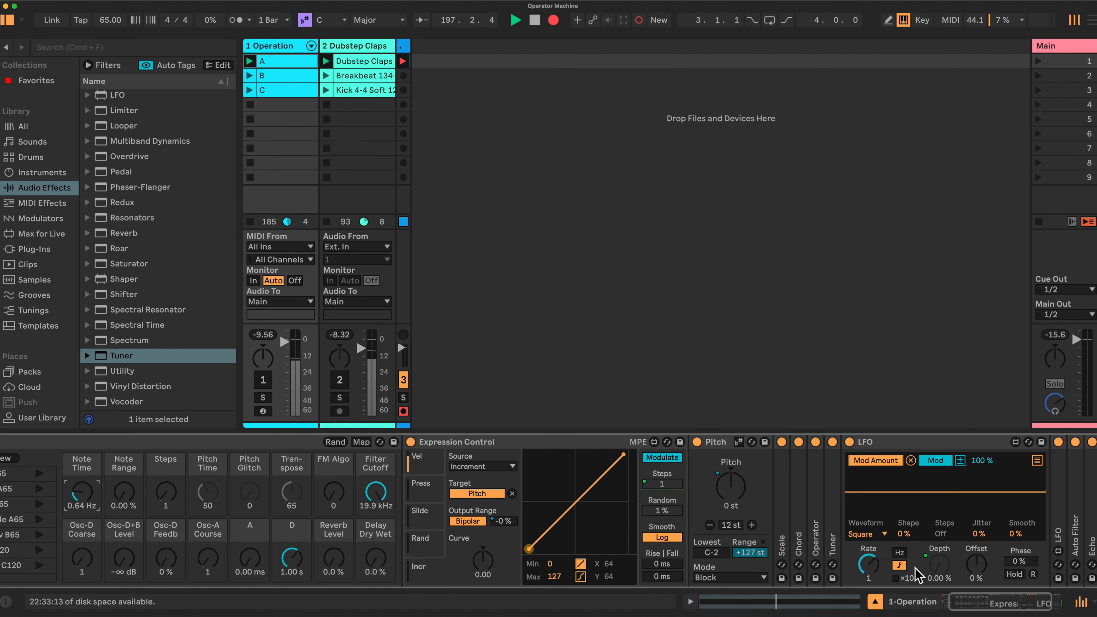
Delete the Note Time macro's LFO Freq Rate mapping and map the LFO's synced rate to that macro instead
left_click(361, 442)
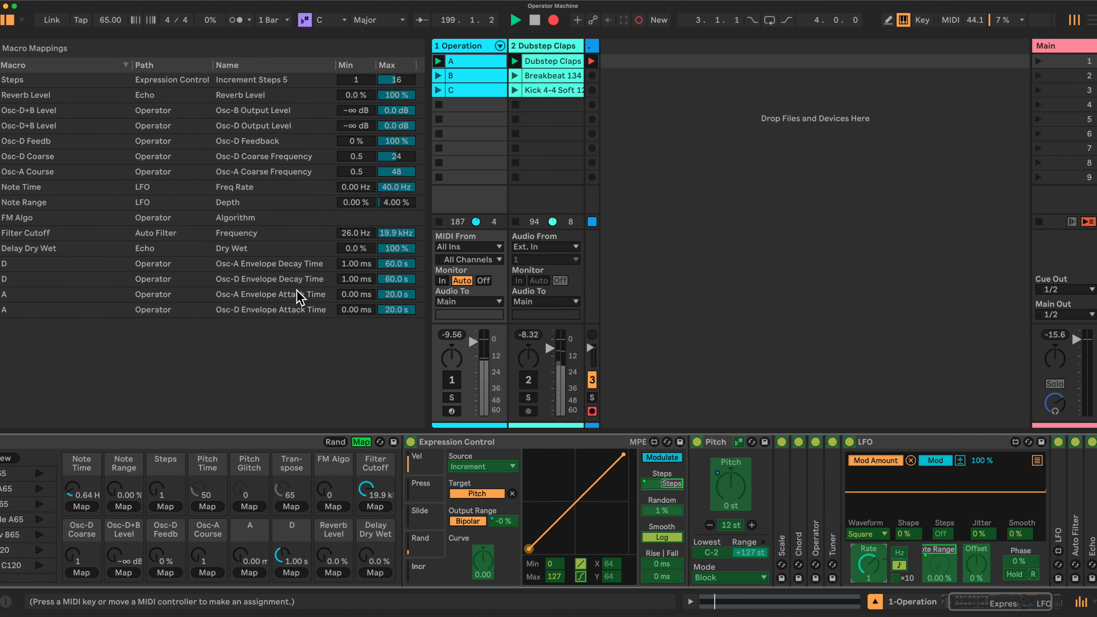
scroll(82, 484, "left", 3)
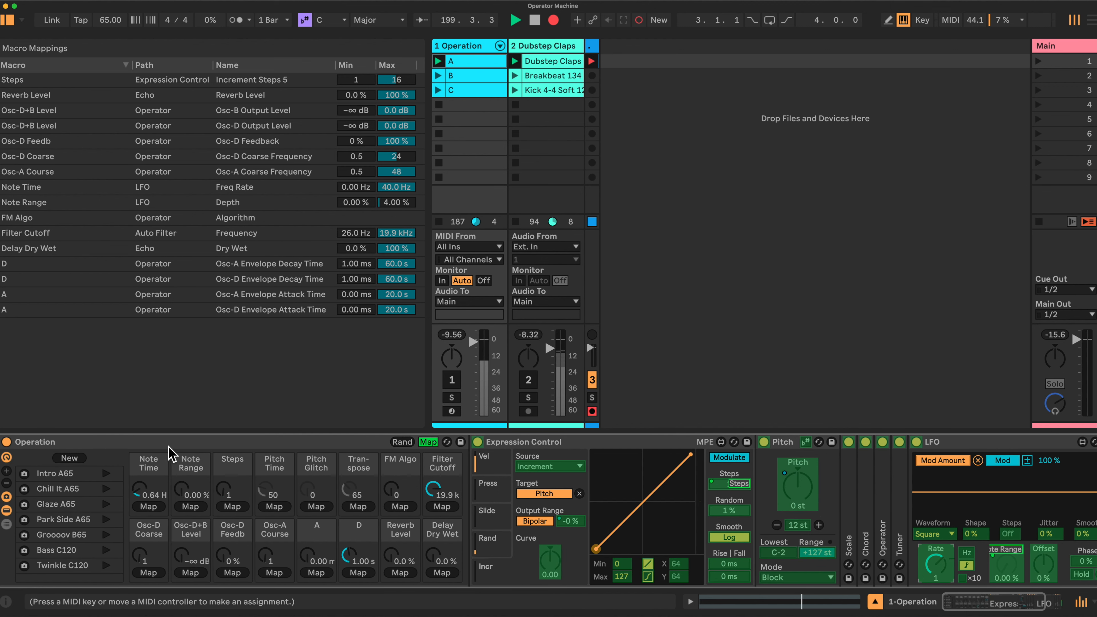
left_click(140, 188)
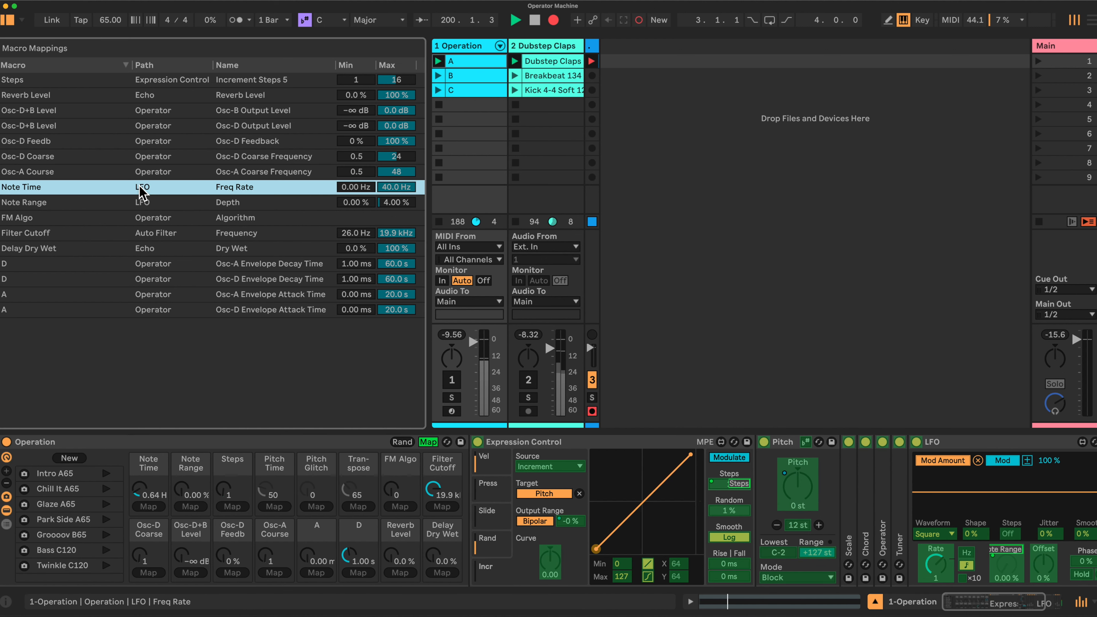
key("Delete")
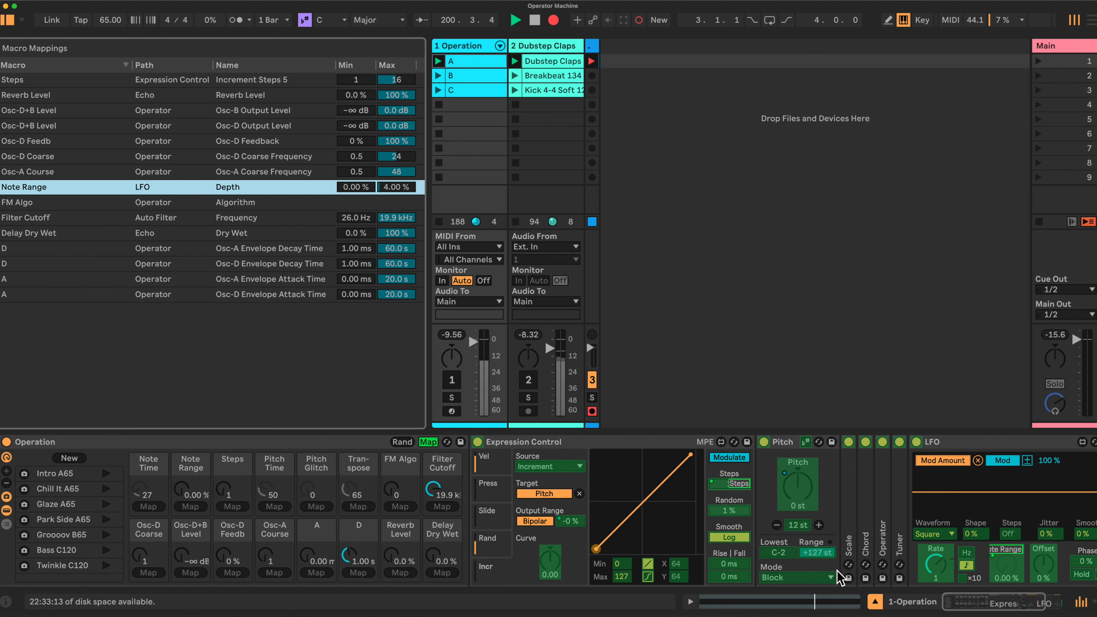
left_click(944, 567)
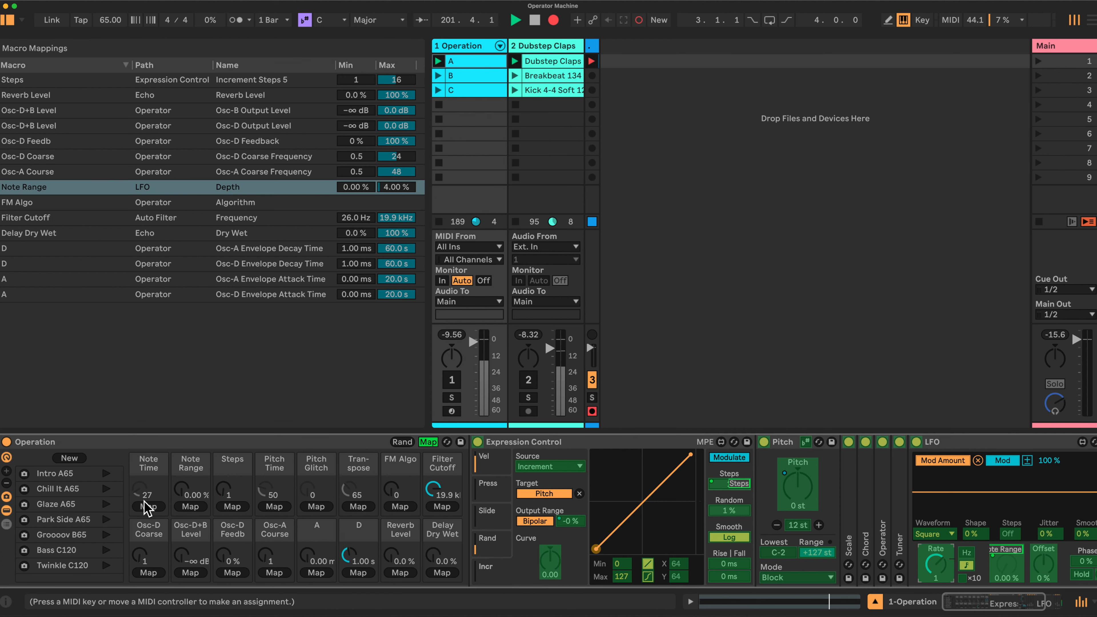
left_click(149, 507)
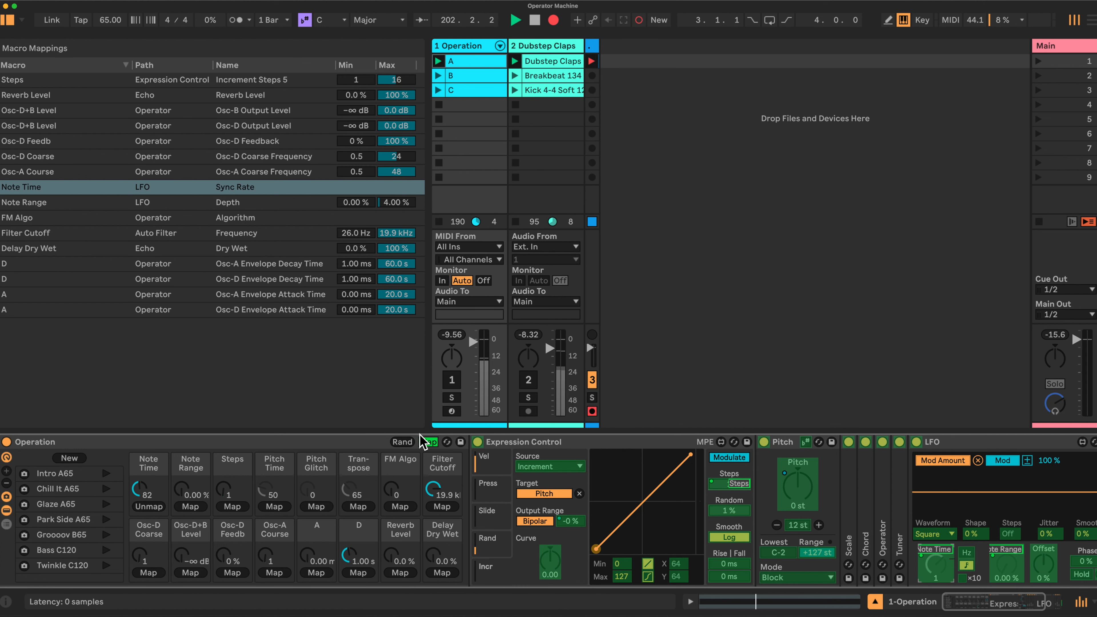
Leave macro mapping mode and collapse the Expression Control and Pitch devices
left_click(428, 442)
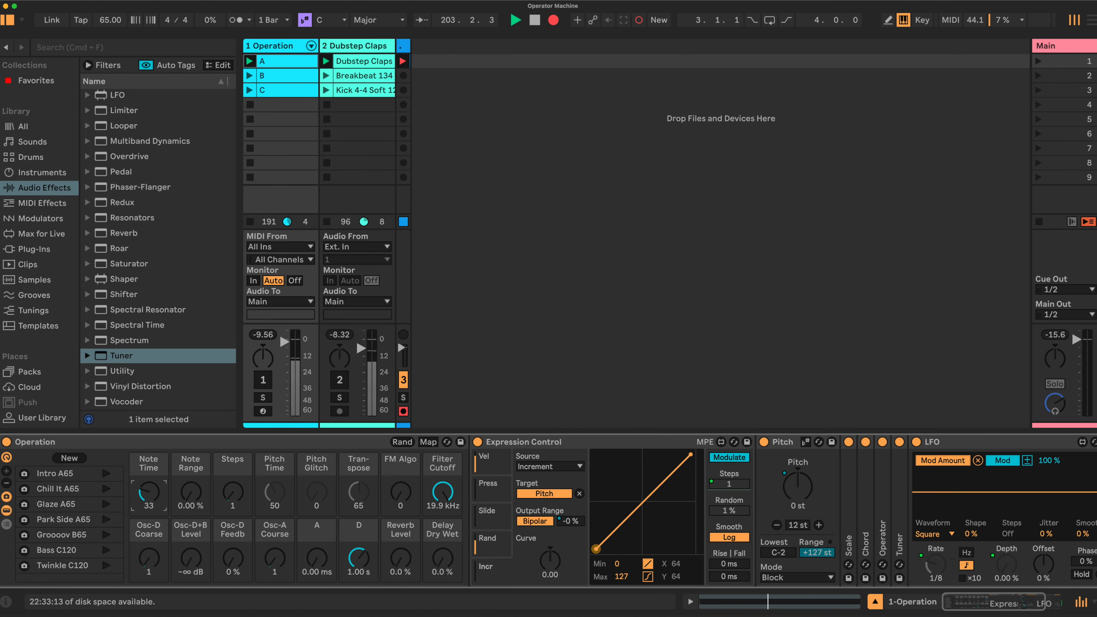
scroll(926, 567, "right", 3)
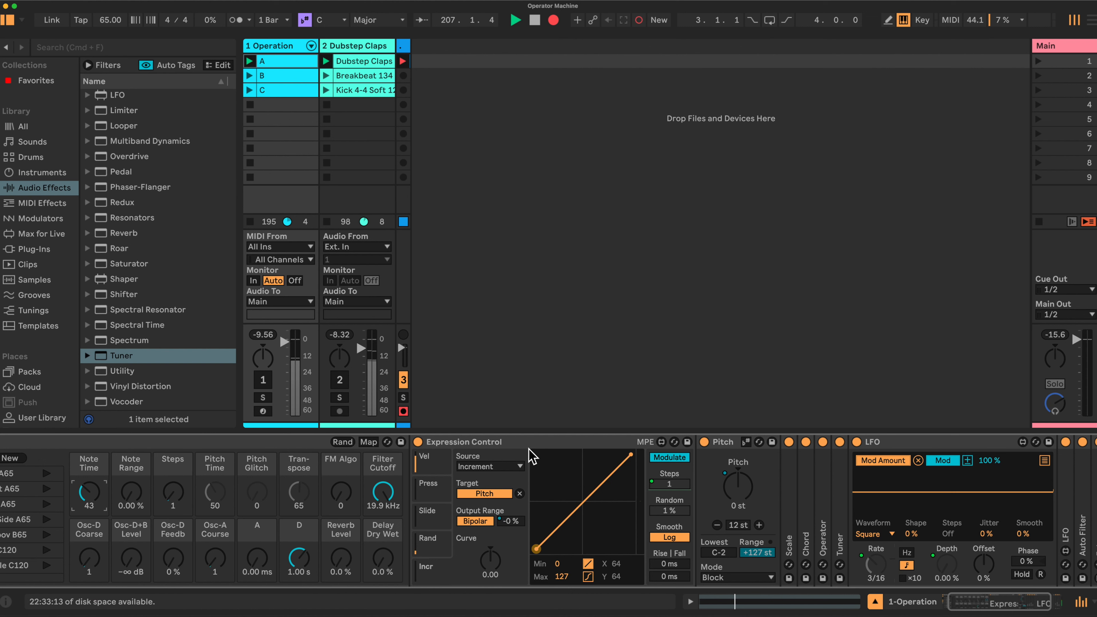
double_click(540, 441)
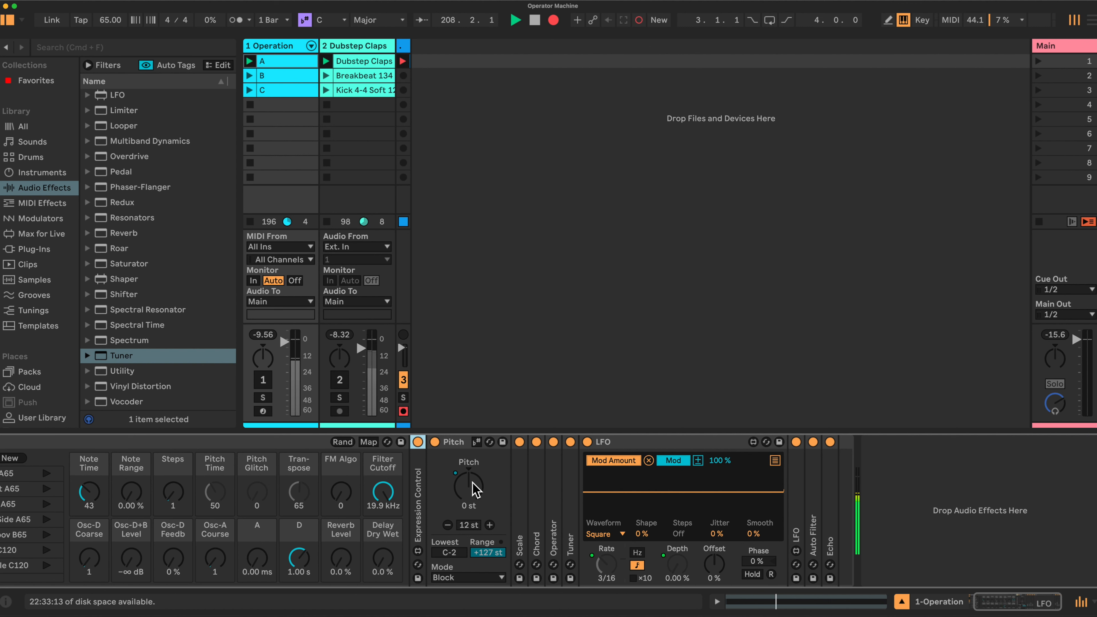
double_click(454, 442)
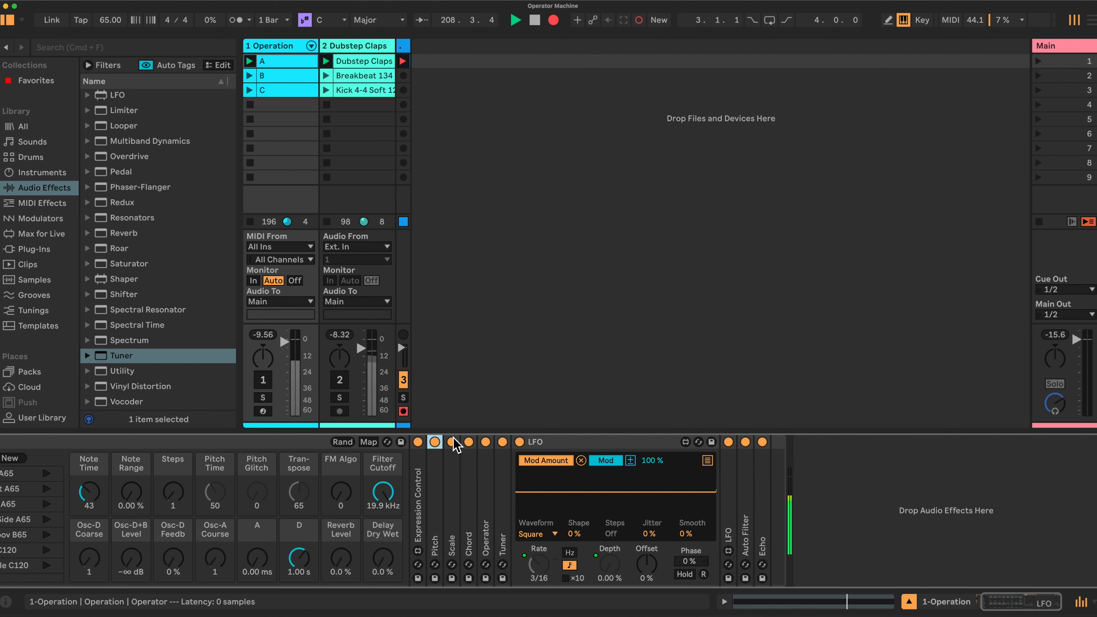
Unfold the Scale device and set its scale to Minor
double_click(450, 478)
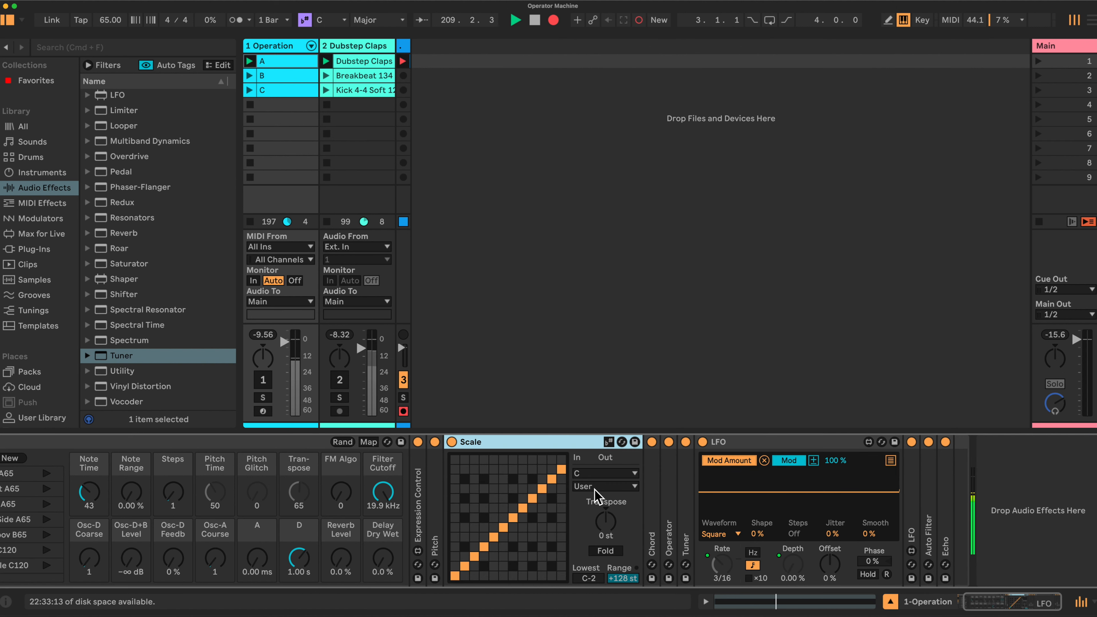
left_click(637, 487)
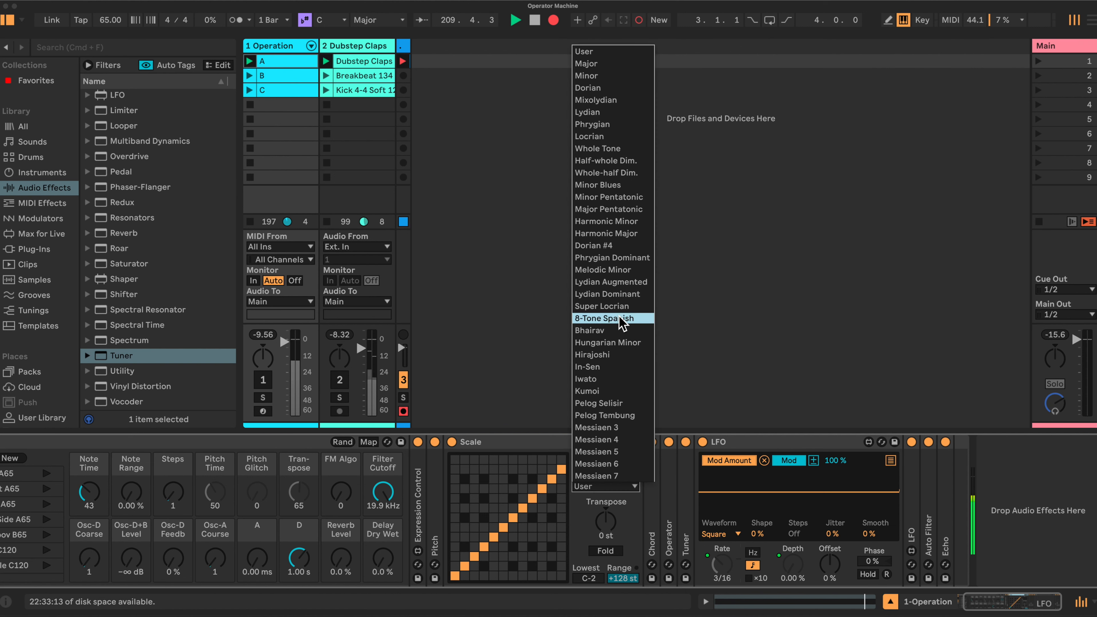
left_click(615, 76)
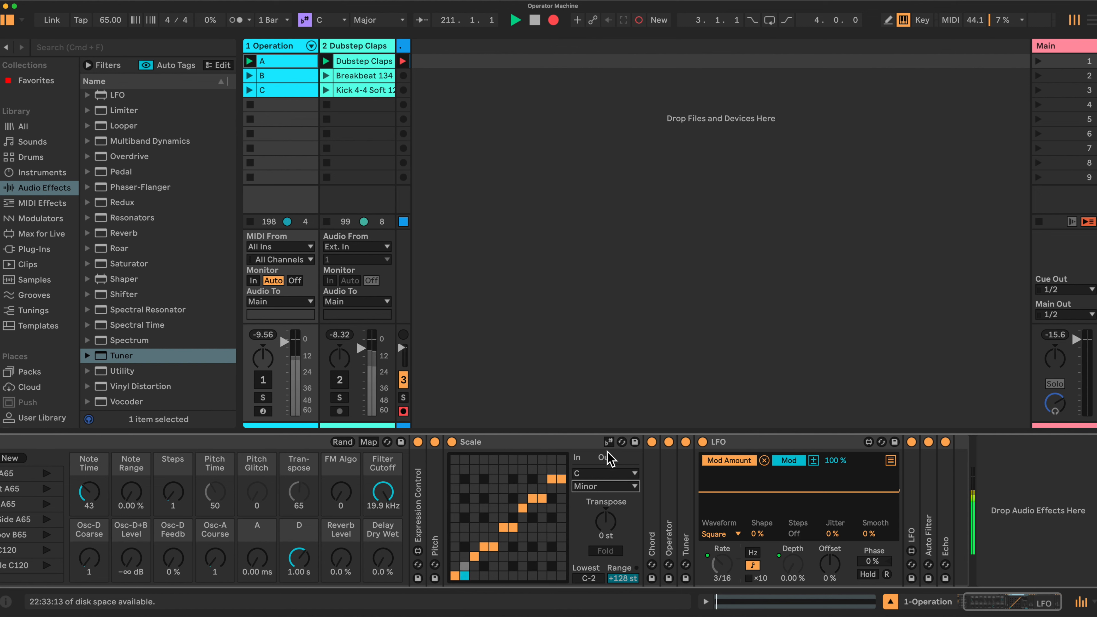
Unfold the Chord device to view its shift settings and collapse the Scale device
left_click(653, 506)
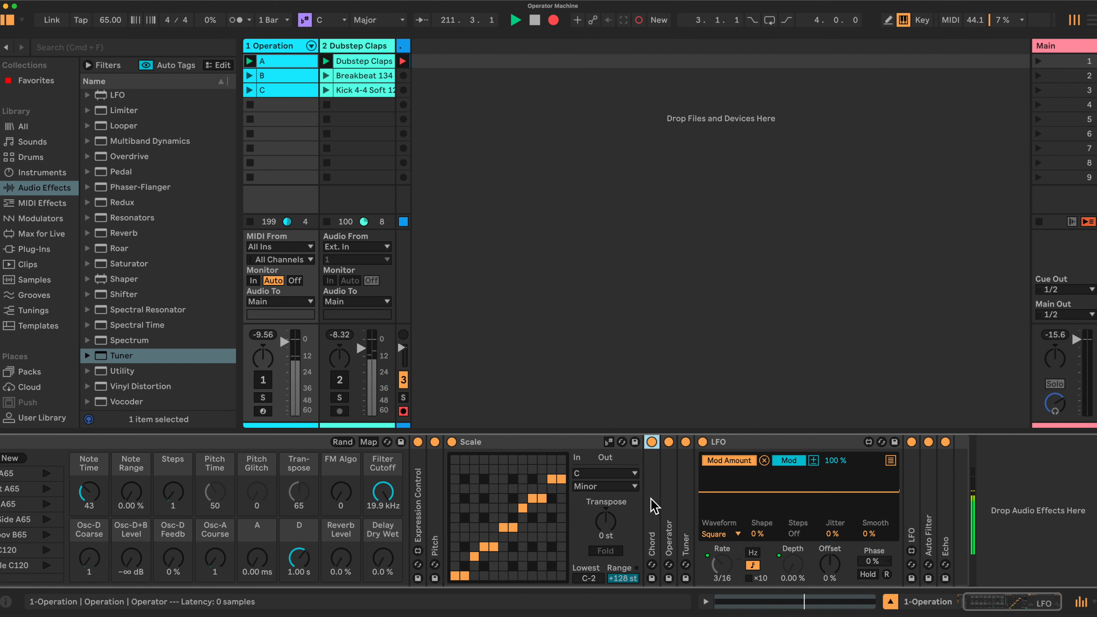
double_click(653, 506)
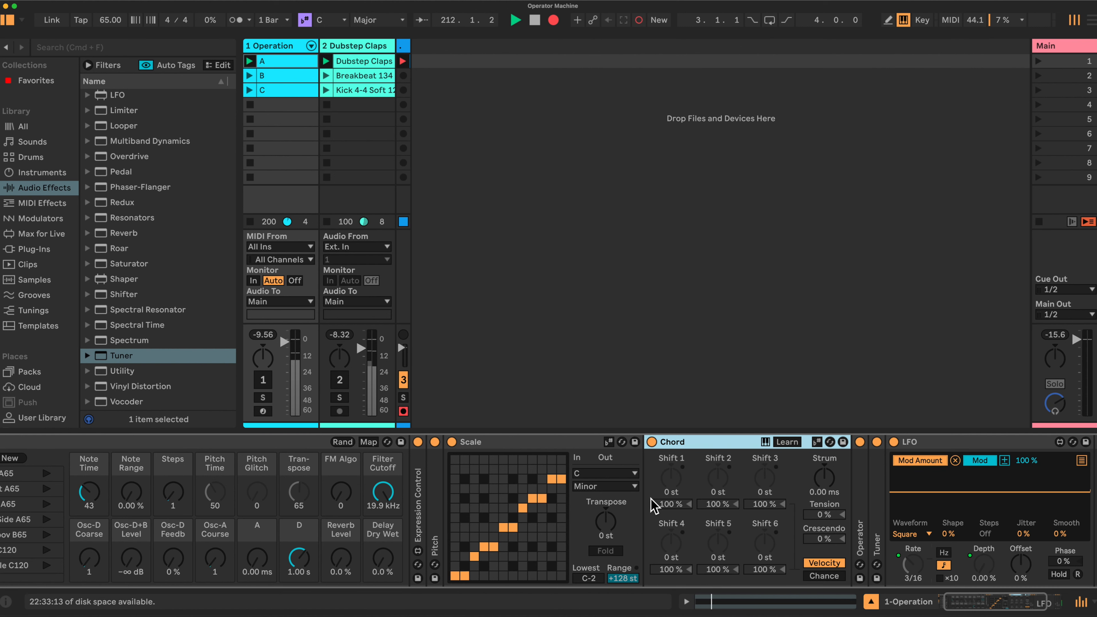
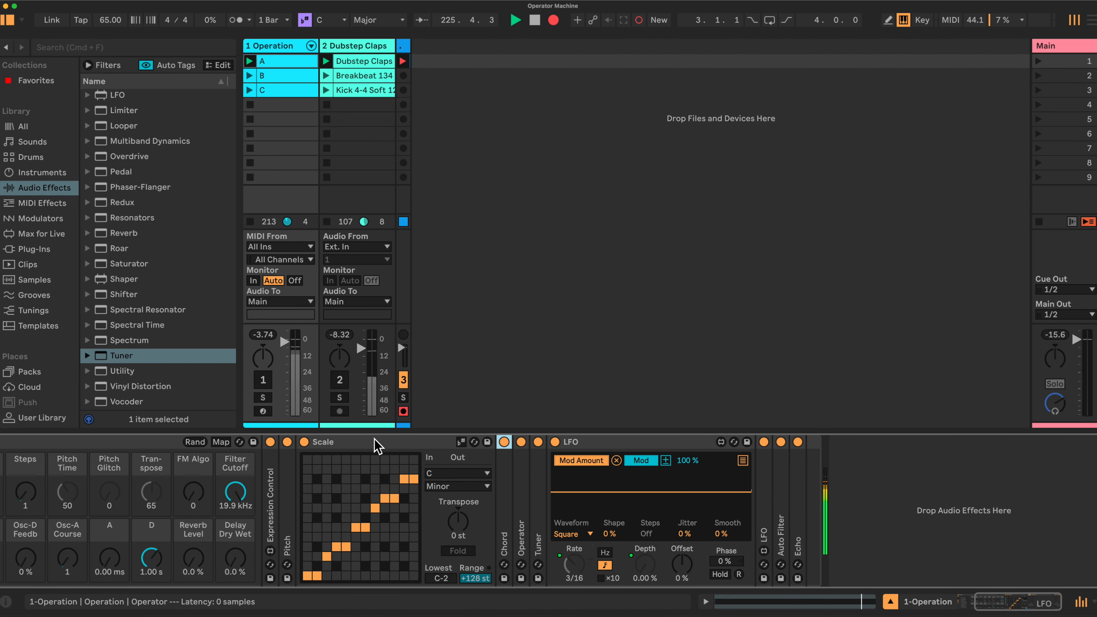
double_click(374, 441)
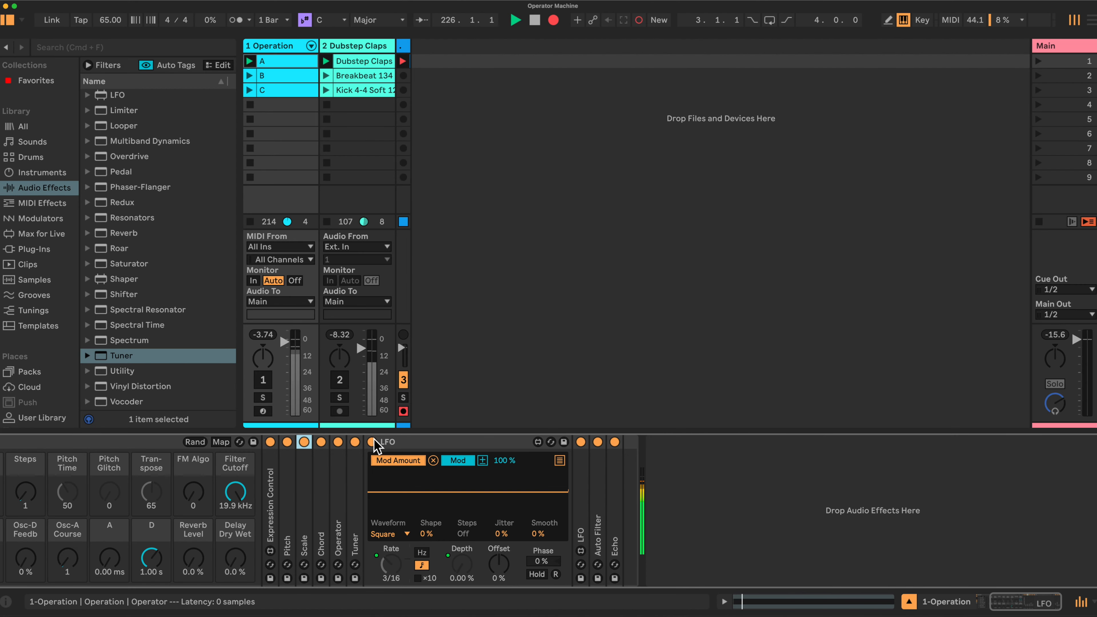
scroll(447, 450, "left", 5)
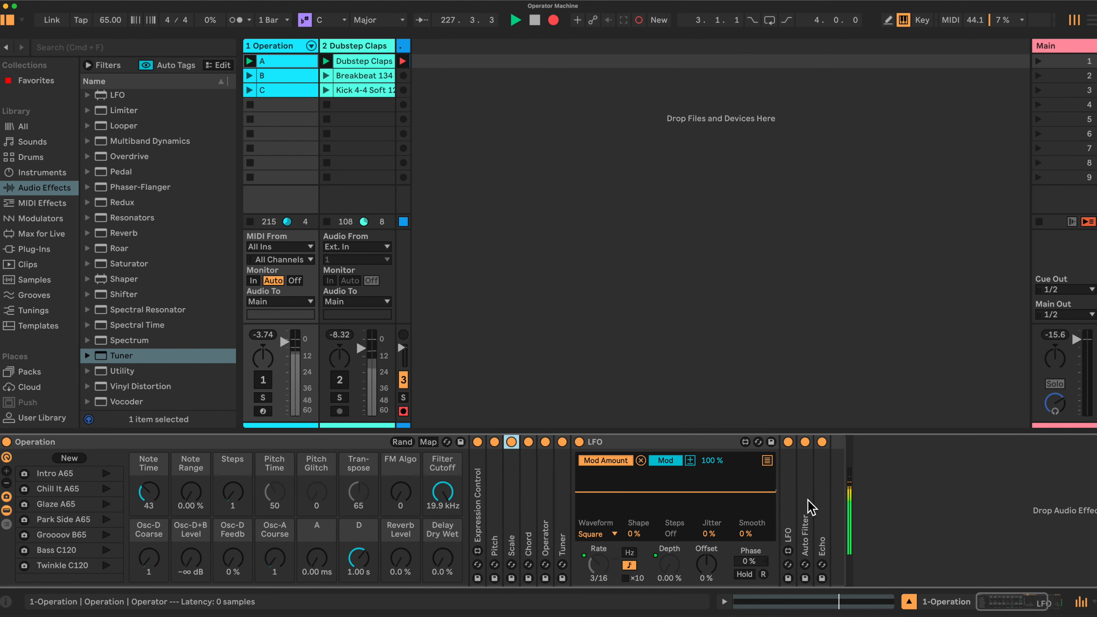
Unfold the second LFO beside the first one and set its modulation amount to 100 %
double_click(700, 443)
double_click(596, 501)
double_click(579, 501)
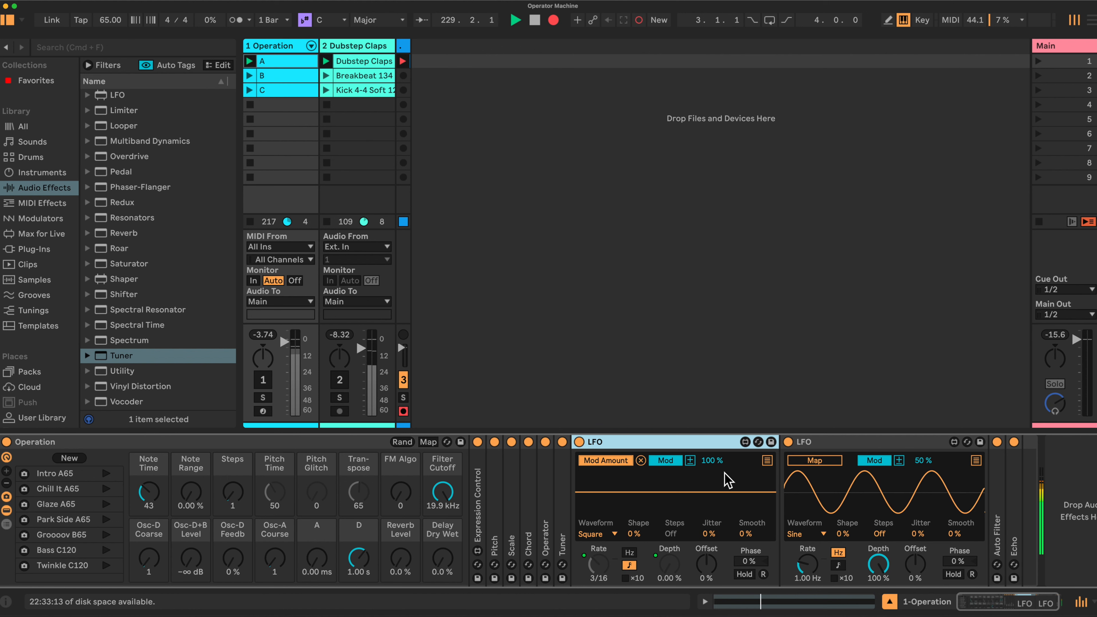
left_click(923, 464)
left_click_drag(923, 464, 924, 454)
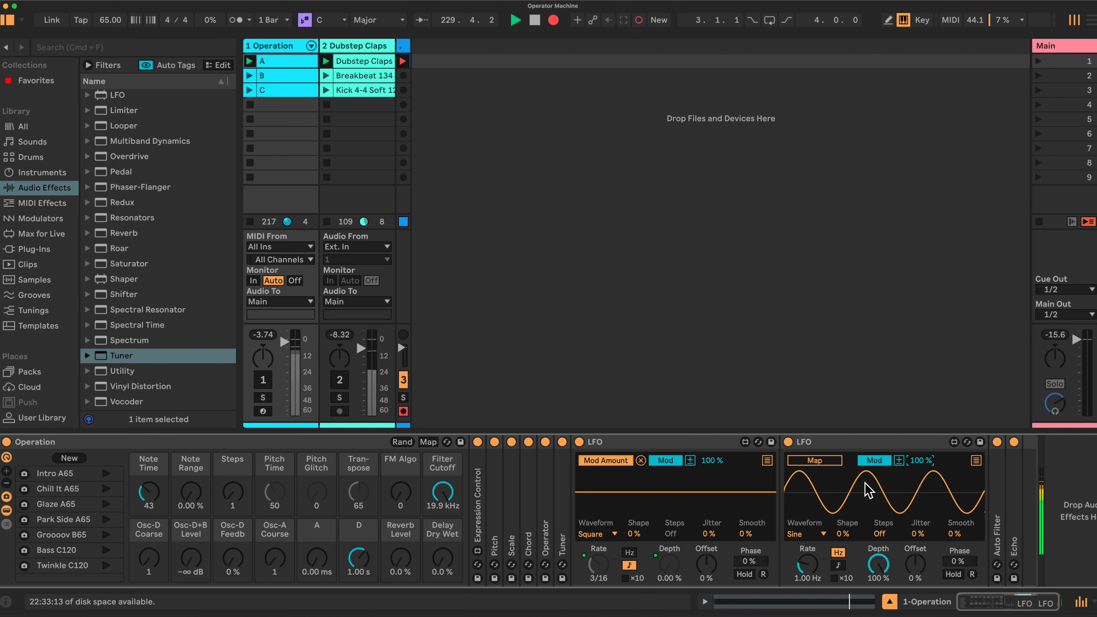
Change the second LFO's waveform to Square and switch its rate to tempo sync
left_click(823, 535)
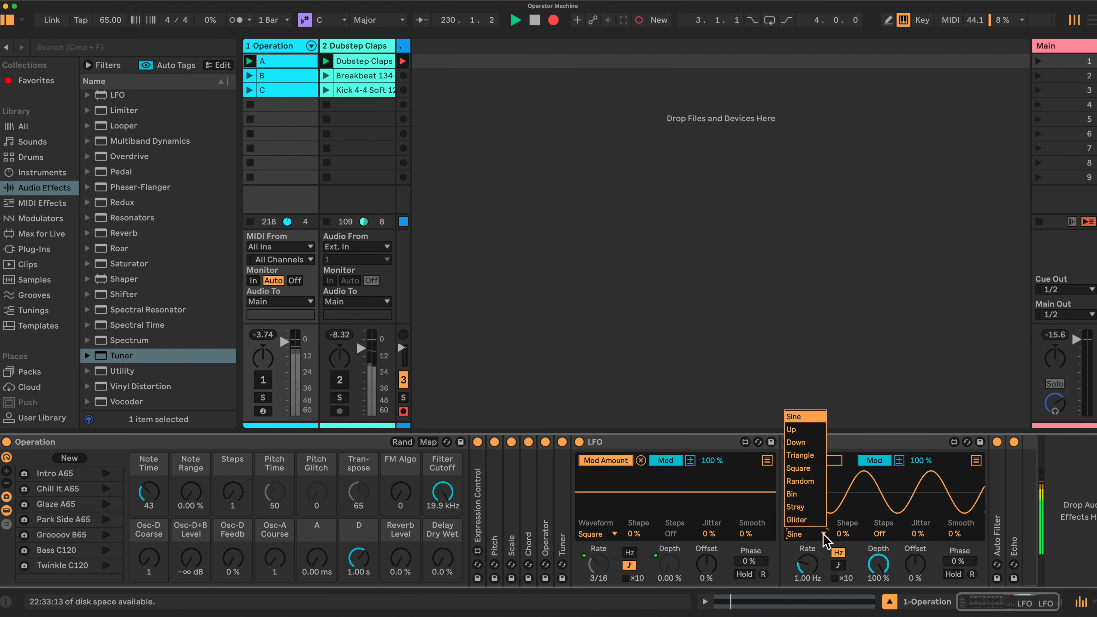
left_click(798, 468)
left_click(838, 566)
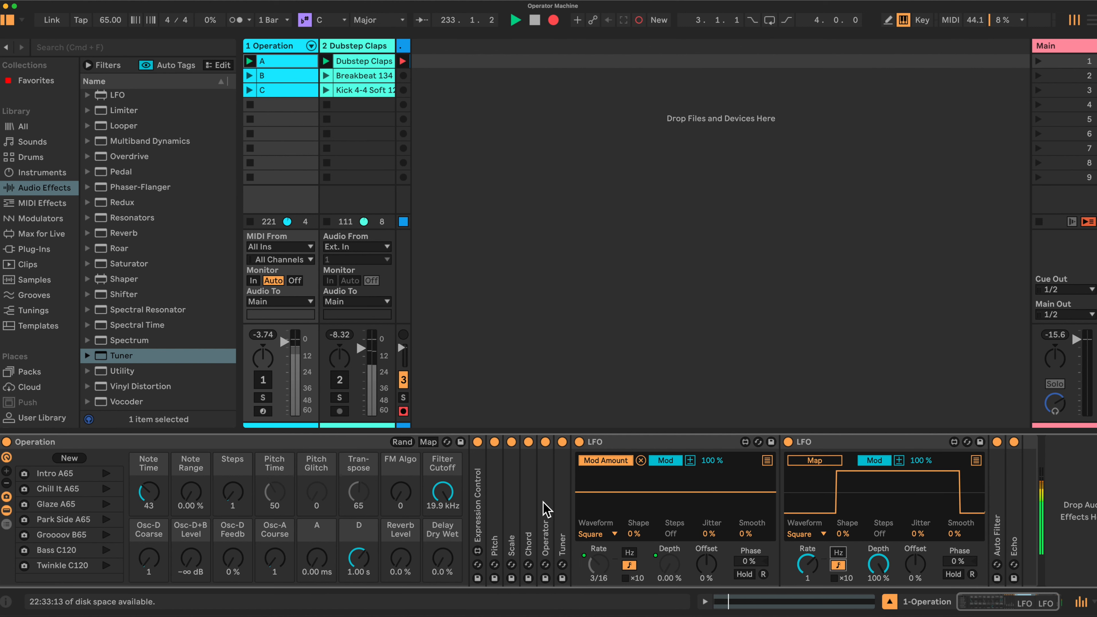
Unfold Operator and map the second LFO to its Transpose control
double_click(546, 510)
scroll(622, 500, "right", 9)
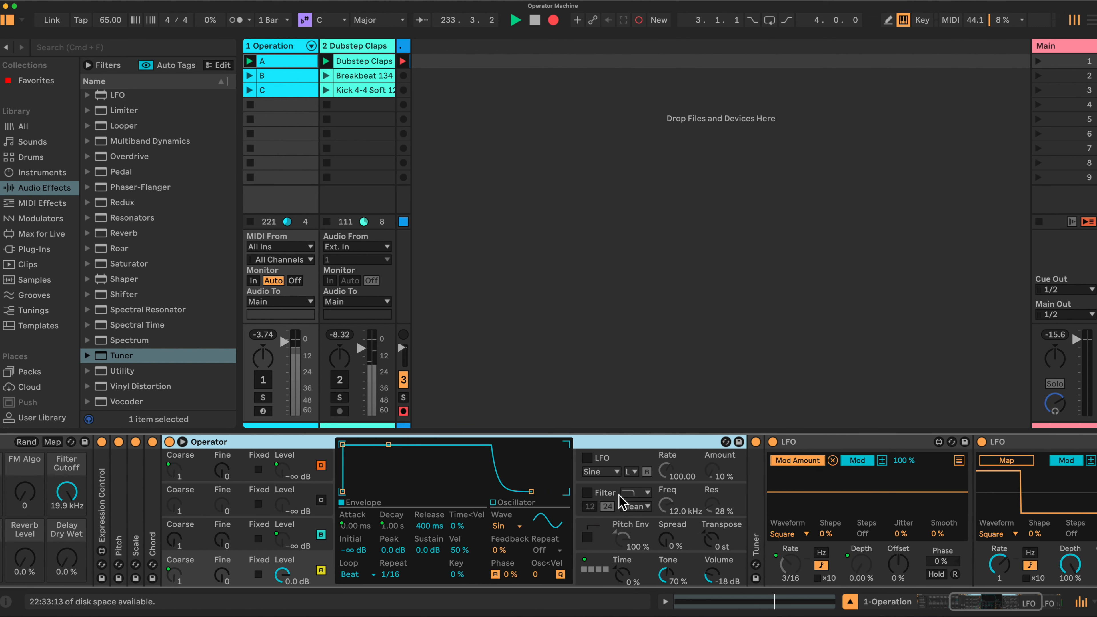
scroll(799, 536, "right", 5)
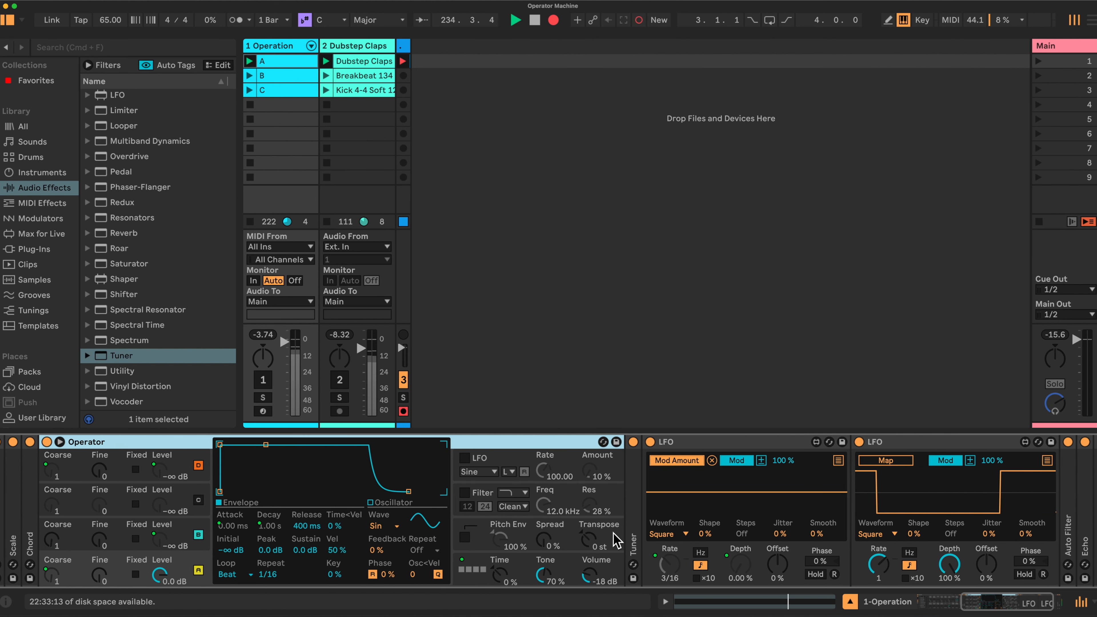
left_click(622, 540)
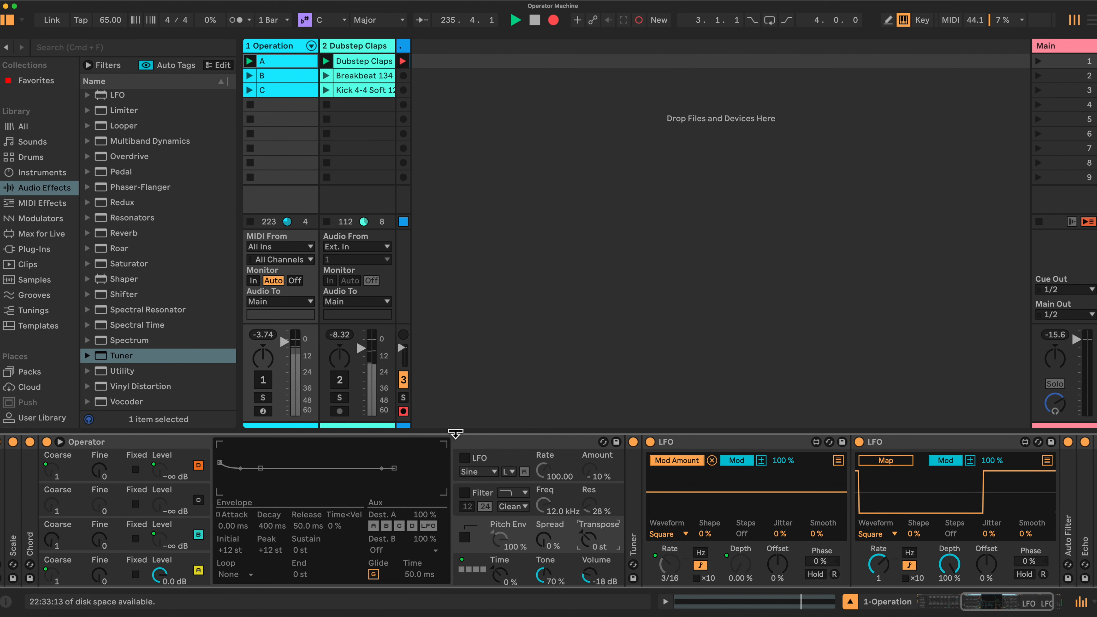
left_click(884, 461)
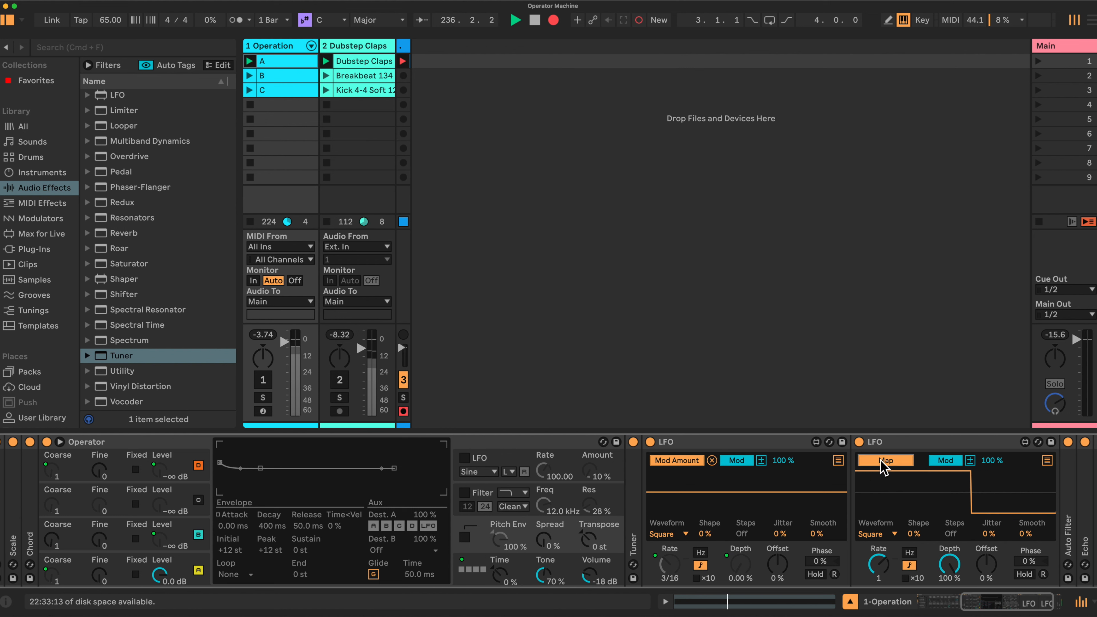
left_click(588, 541)
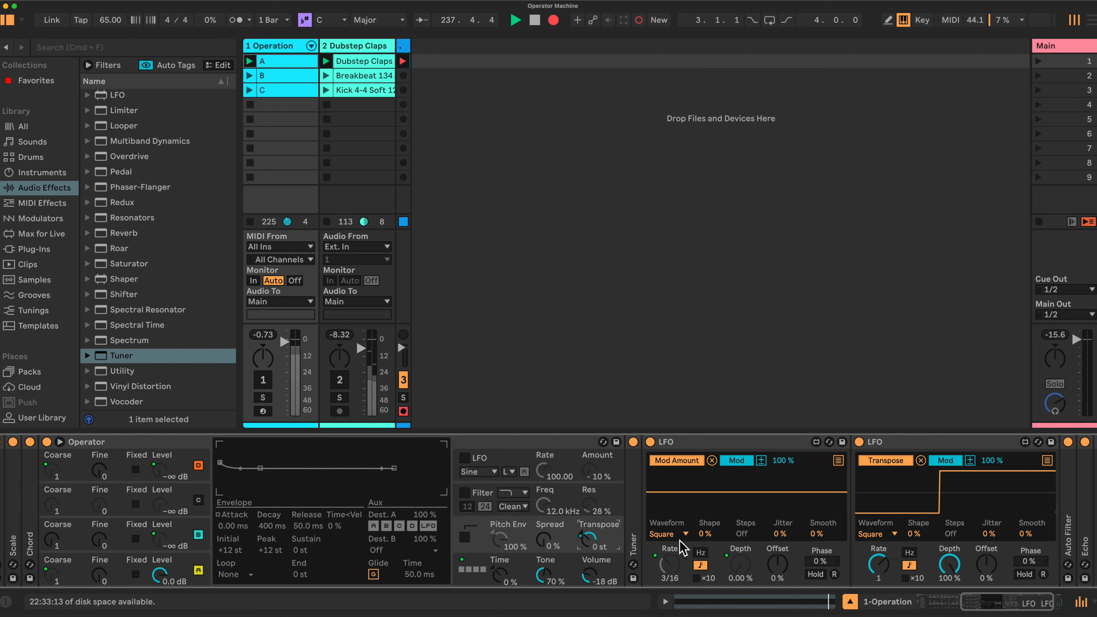
Collapse the first LFO and the Operator device, keeping the Transpose LFO open beside the rack's macros
scroll(682, 543, "left", 2)
scroll(683, 544, "left", 5)
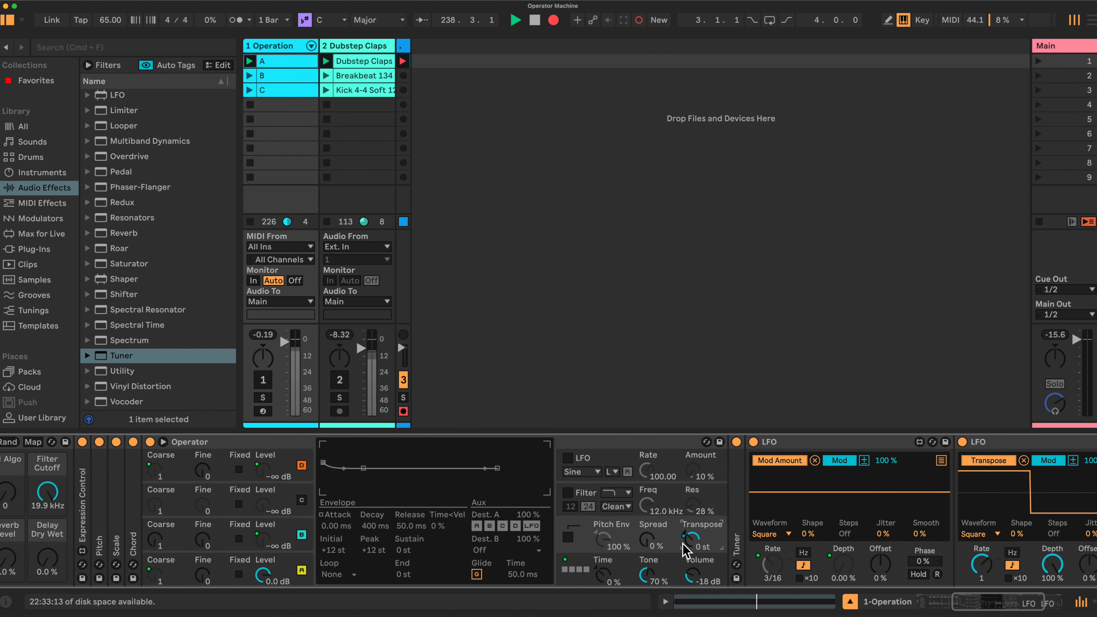
scroll(682, 543, "left", 10)
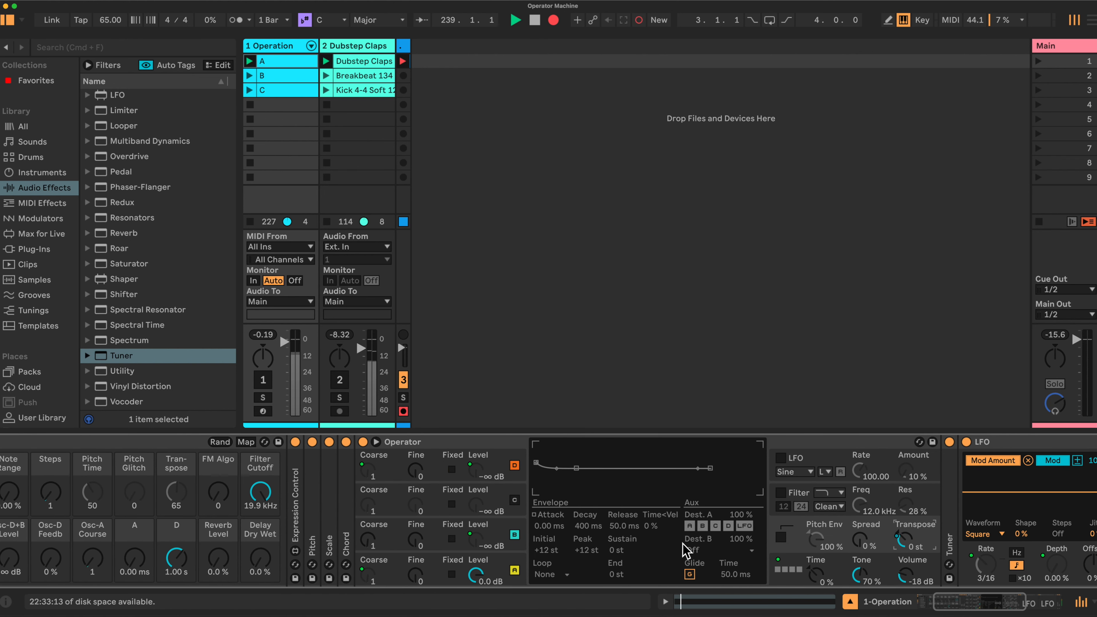
scroll(291, 452, "left", 2)
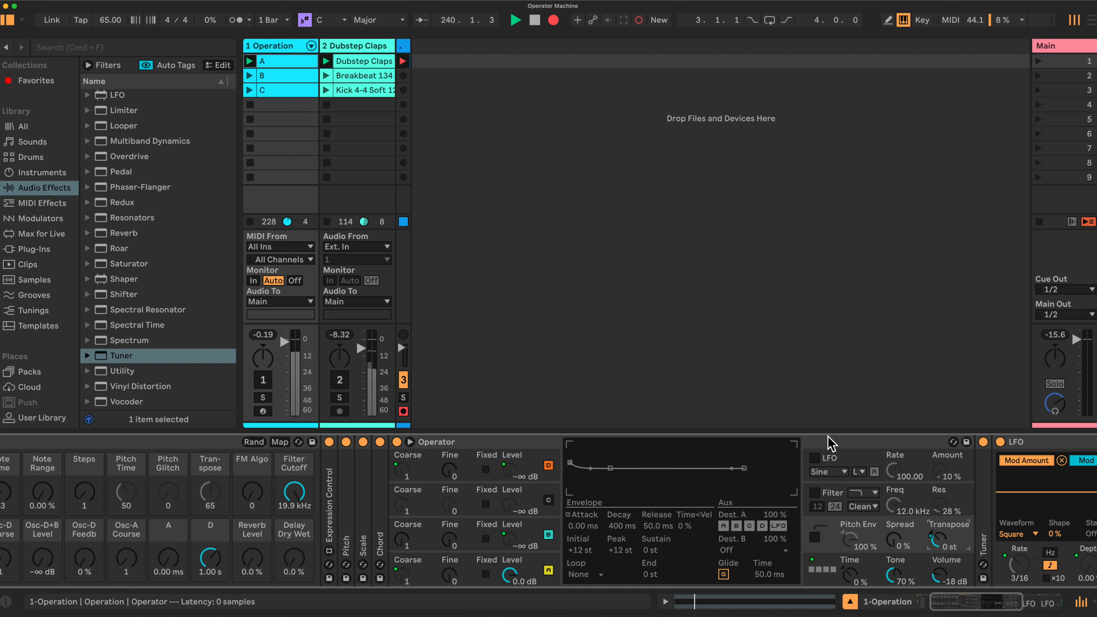
scroll(845, 448, "right", 10)
left_click(695, 443)
double_click(695, 443)
scroll(687, 443, "left", 8)
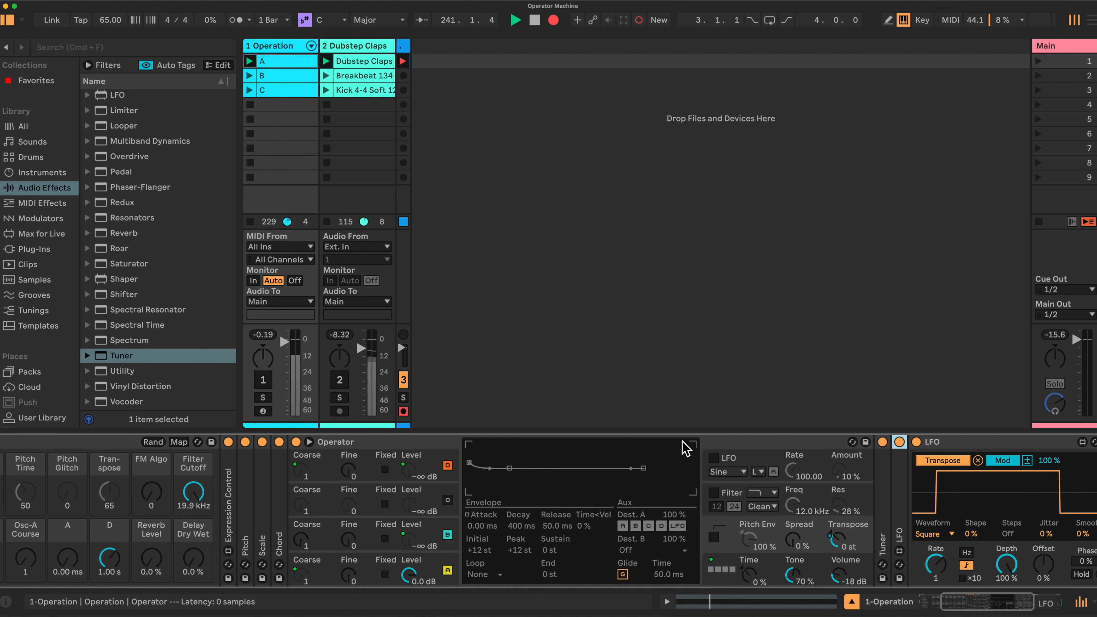
scroll(244, 456, "left", 4)
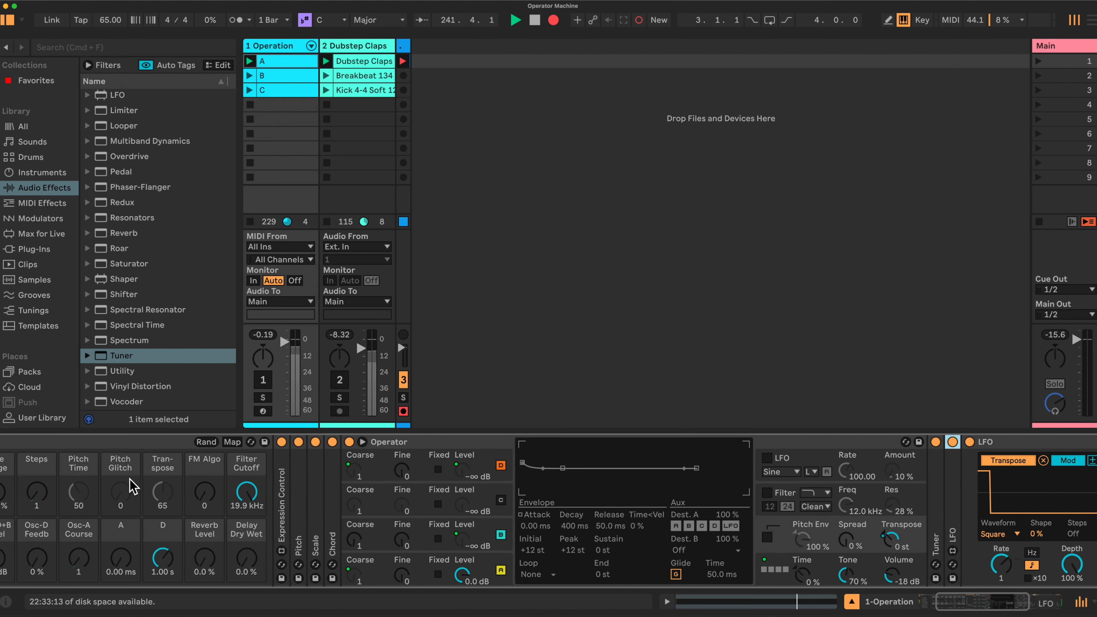
scroll(212, 490, "left", 1)
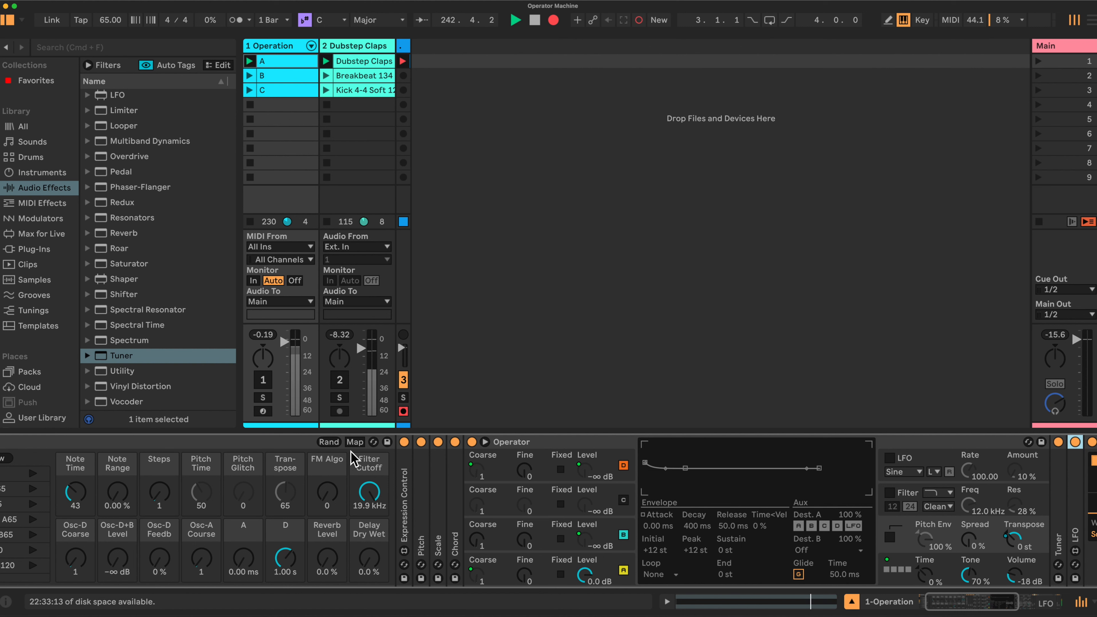
double_click(574, 445)
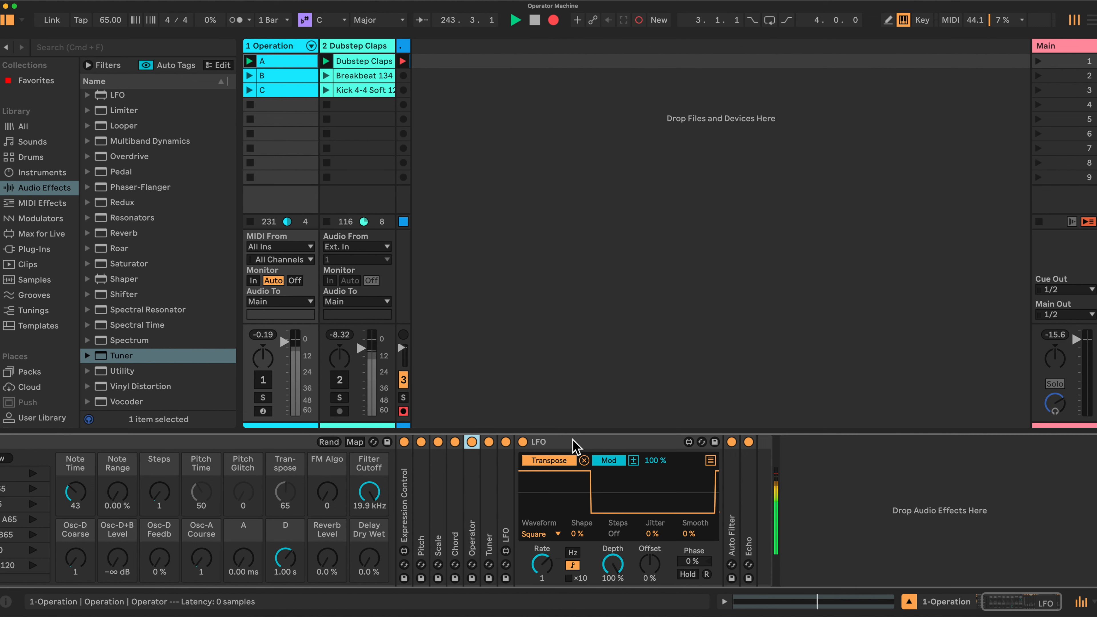
Enter macro mapping mode and map the Transpose LFO's synced rate to the Pitch Time macro
left_click(355, 442)
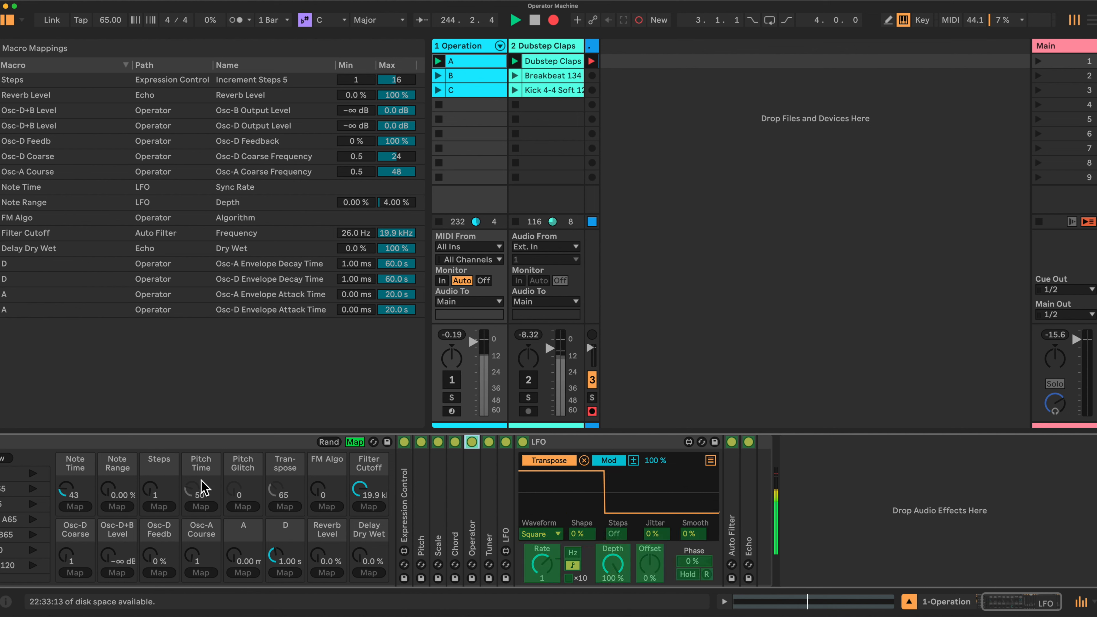
left_click(542, 575)
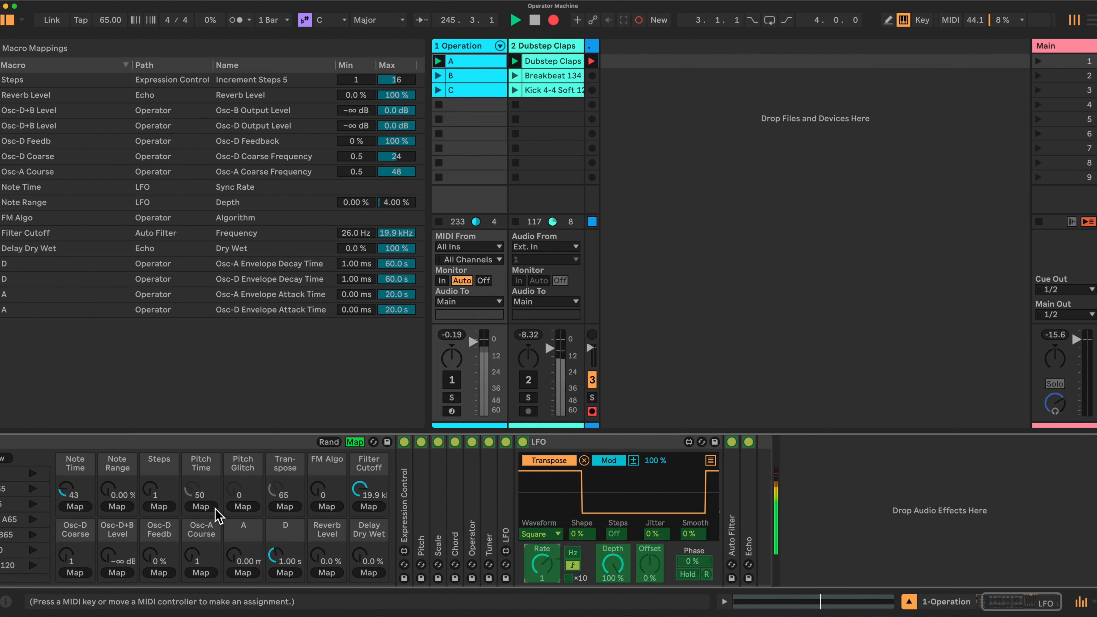
left_click(202, 508)
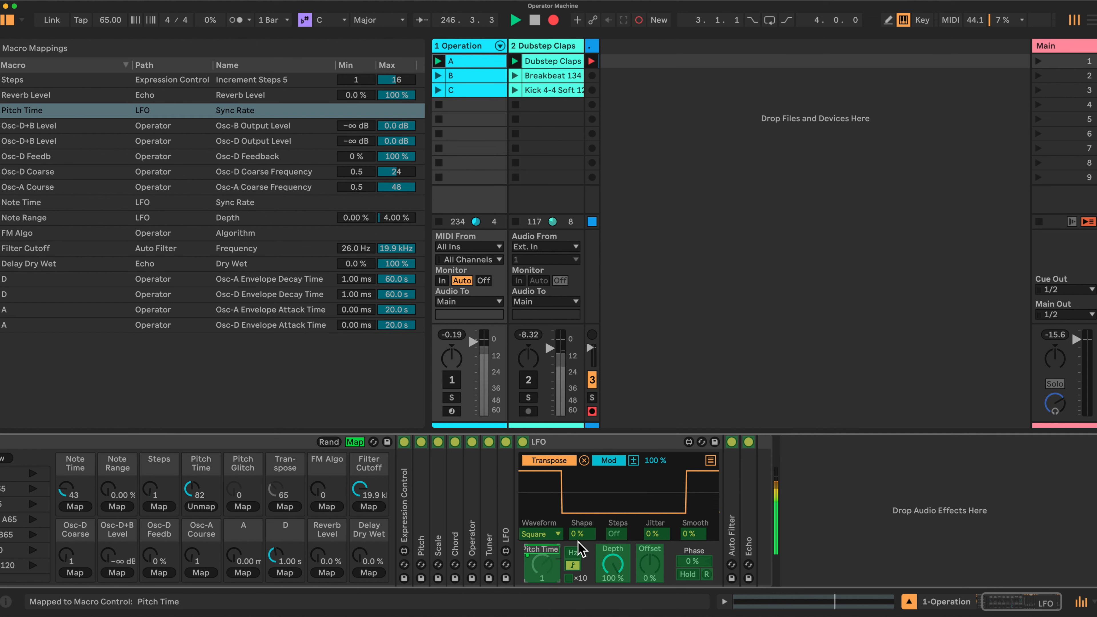
Map the Transpose LFO's depth to the Pitch Glitch macro with a maximum of 50 %
left_click(613, 564)
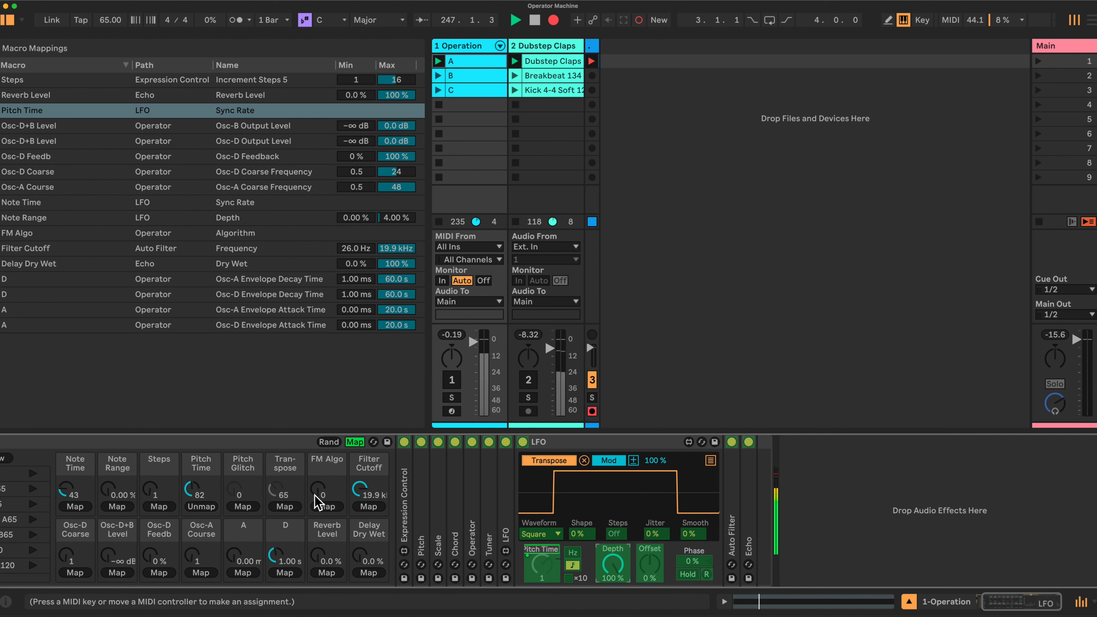
left_click(243, 506)
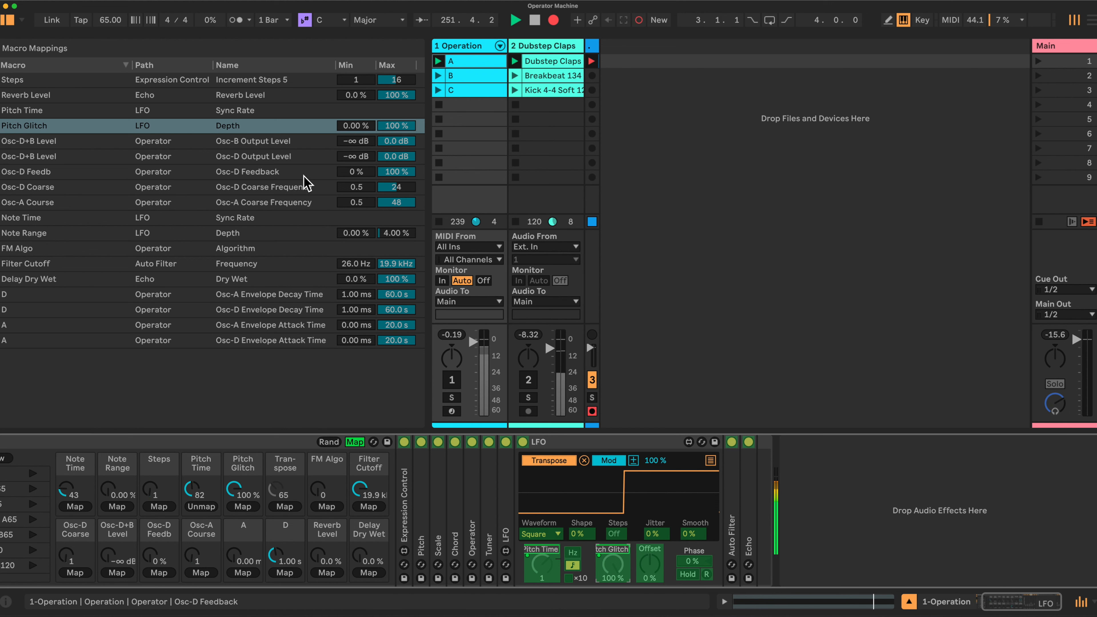
left_click_drag(396, 126, 396, 149)
type("50")
key("Return")
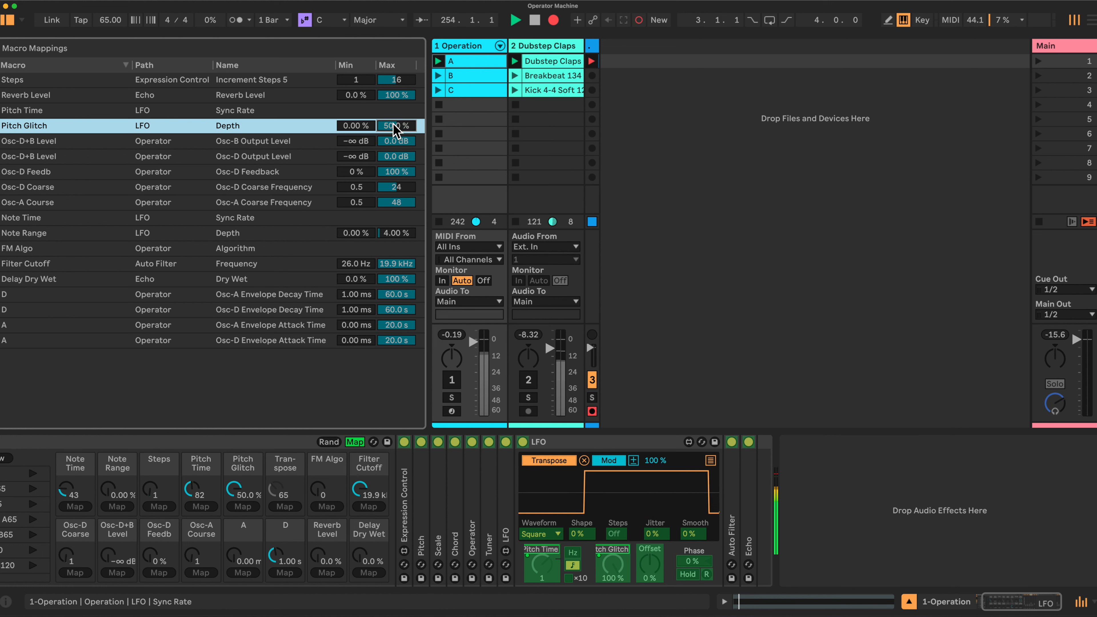
Leave macro mapping mode and turn the Pitch Glitch macro down to about 5.5 %
left_click(354, 442)
left_click_drag(243, 493, 243, 536)
left_click_drag(243, 493, 243, 489)
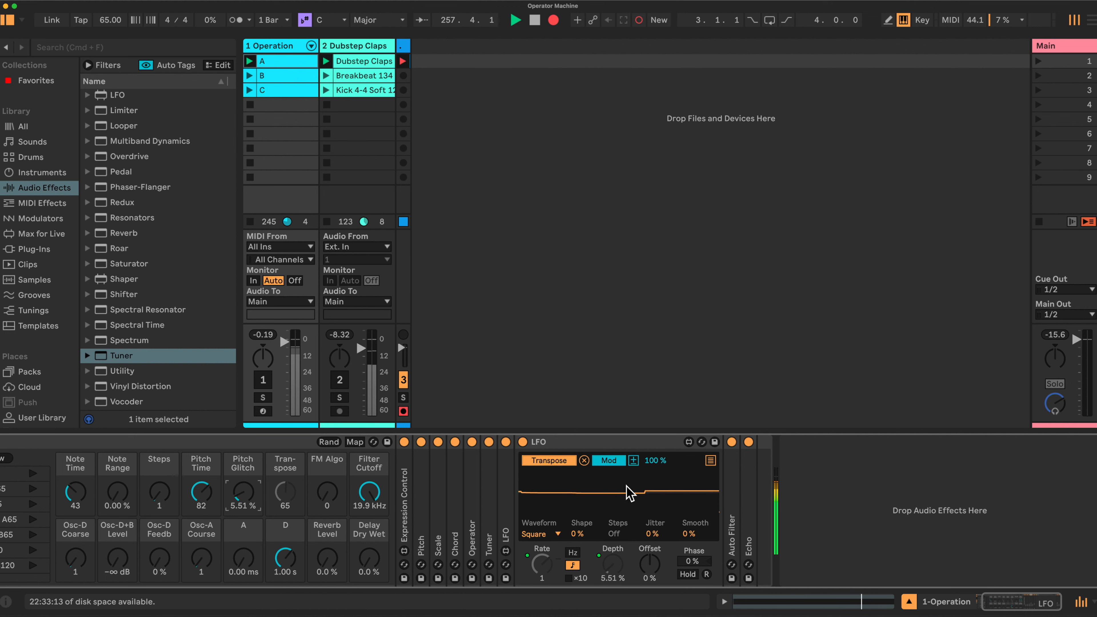
Expand the Tuner device and lower the Operation track's volume to -8.0 dB
double_click(484, 497)
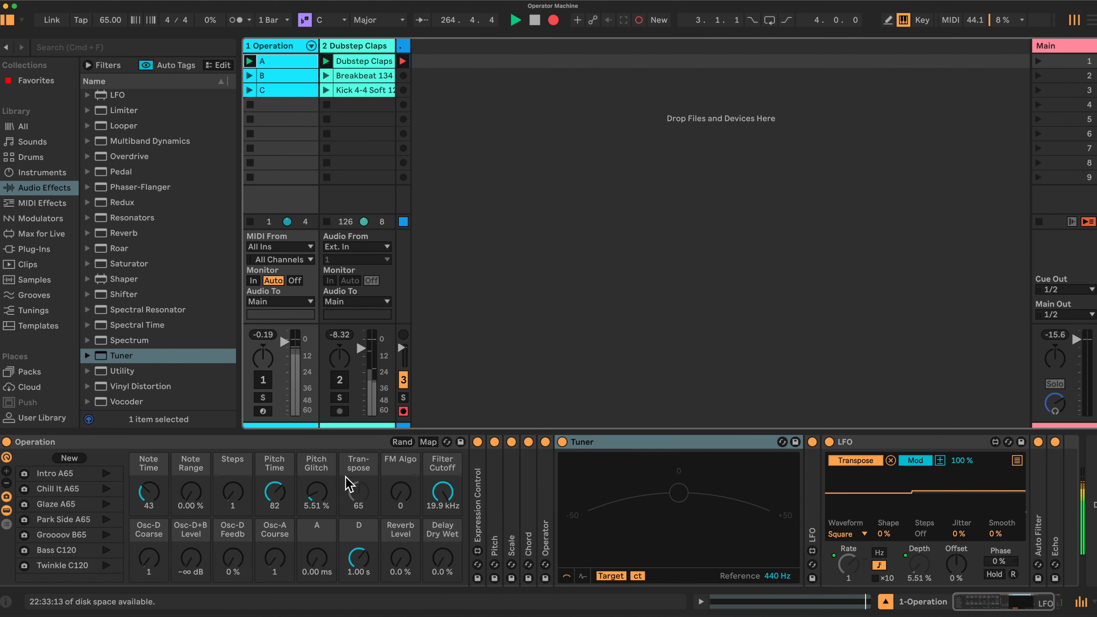
key("shift+Tab")
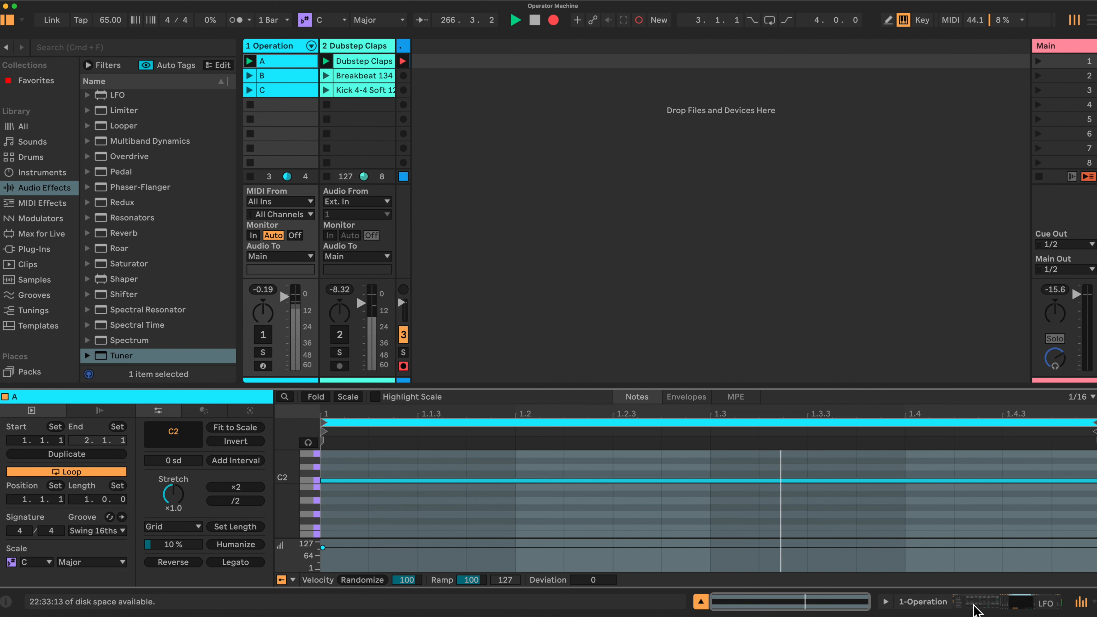
key("shift+Tab")
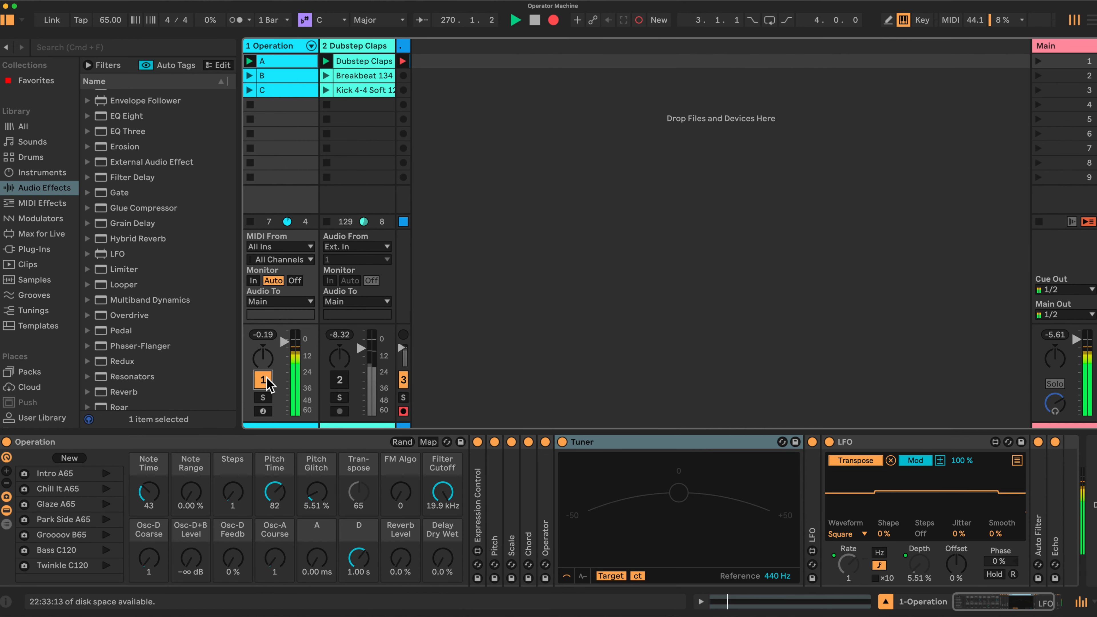
left_click_drag(284, 345, 284, 351)
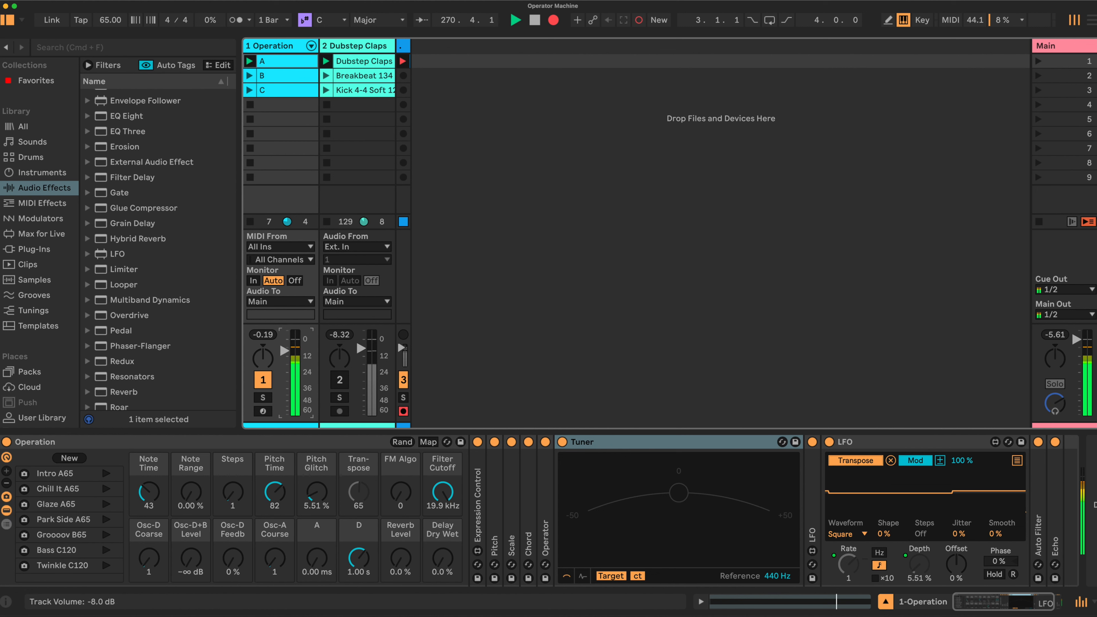
With Expression Control expanded, set the Note Time macro to 90, Steps to 3 and Pitch Glitch to 0 %, and mute the Operation track
double_click(480, 512)
left_click_drag(232, 492, 232, 488)
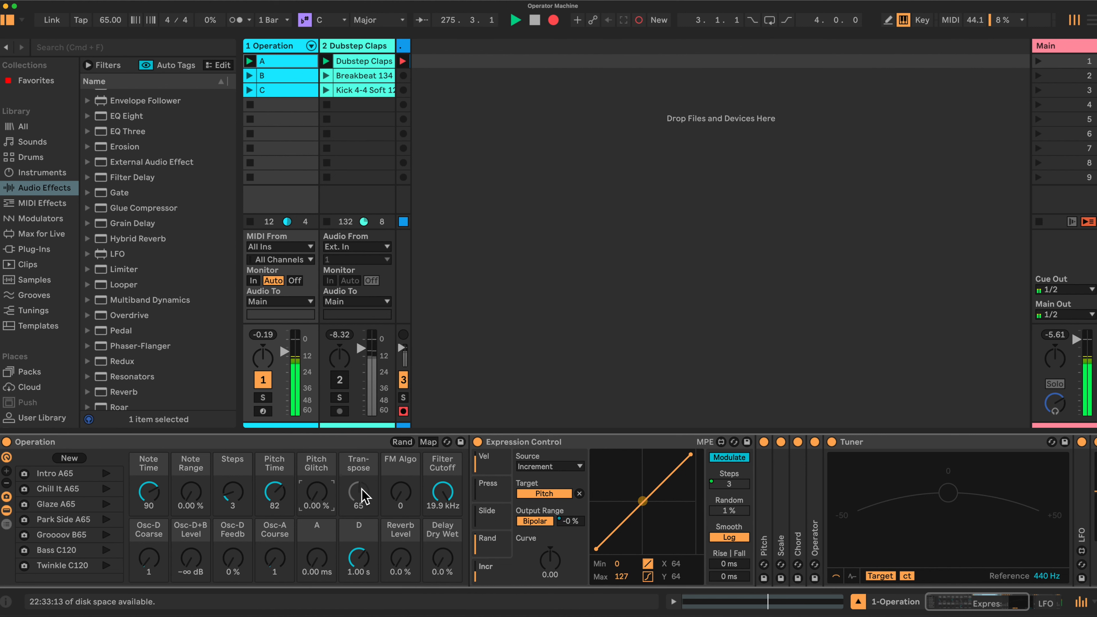
scroll(364, 497, "right", 5)
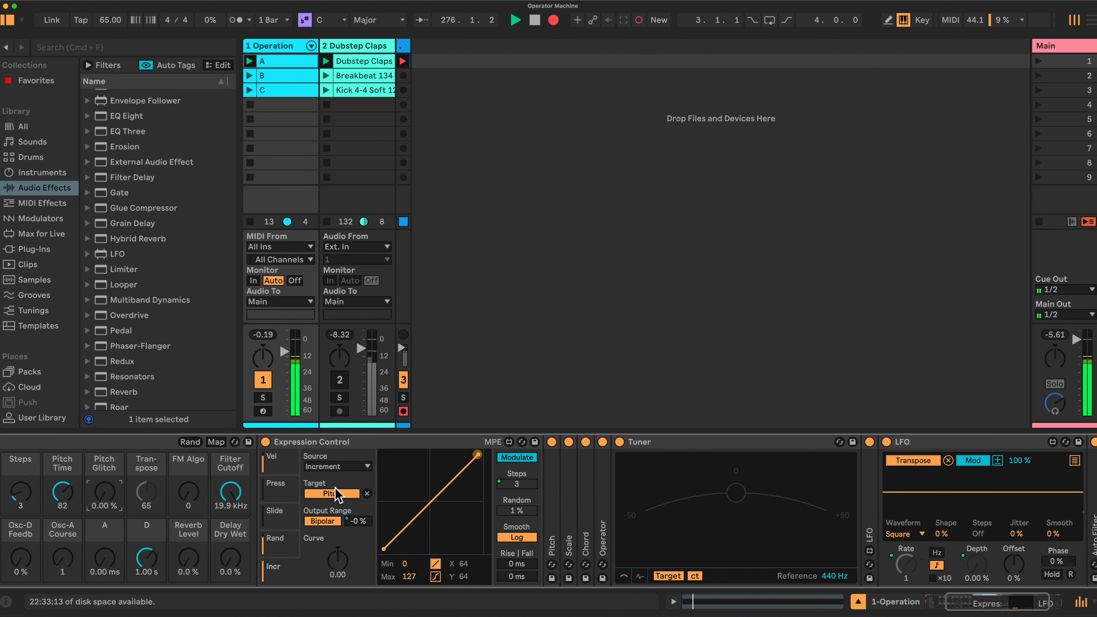
scroll(150, 497, "right", 2)
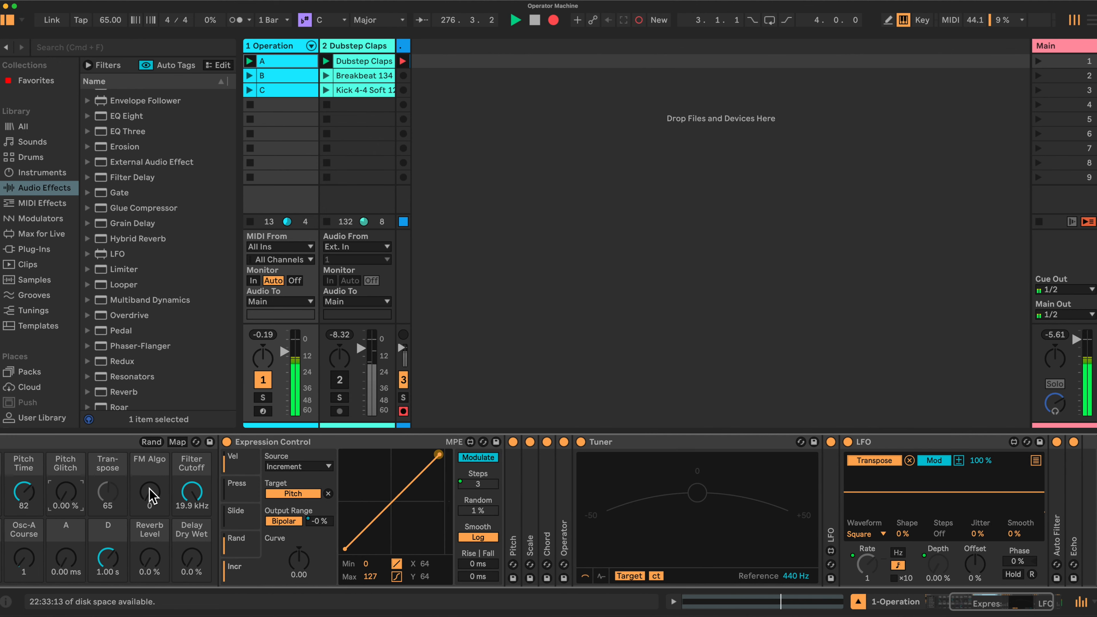
left_click(262, 380)
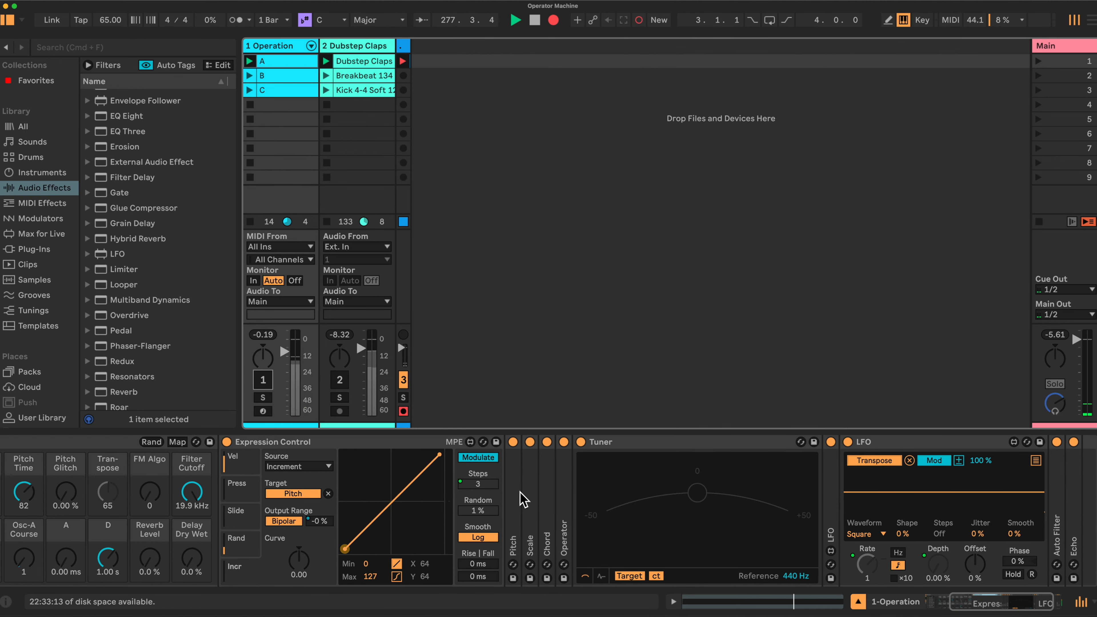
Collapse Expression Control and expand the Operator device beside the rack's macros
scroll(510, 471, "left", 5)
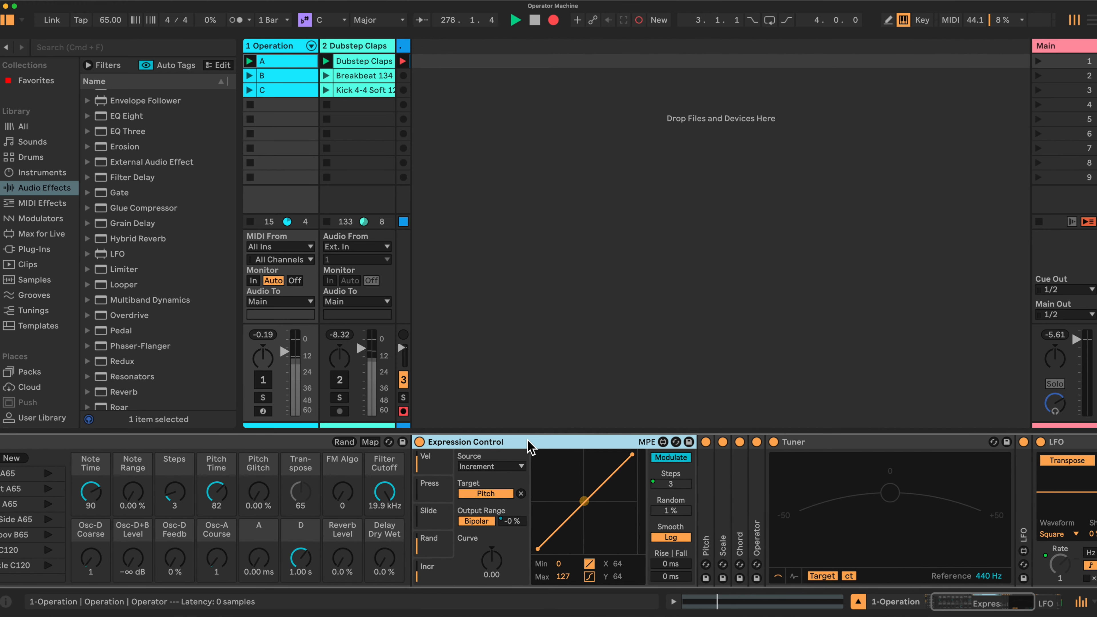
double_click(524, 449)
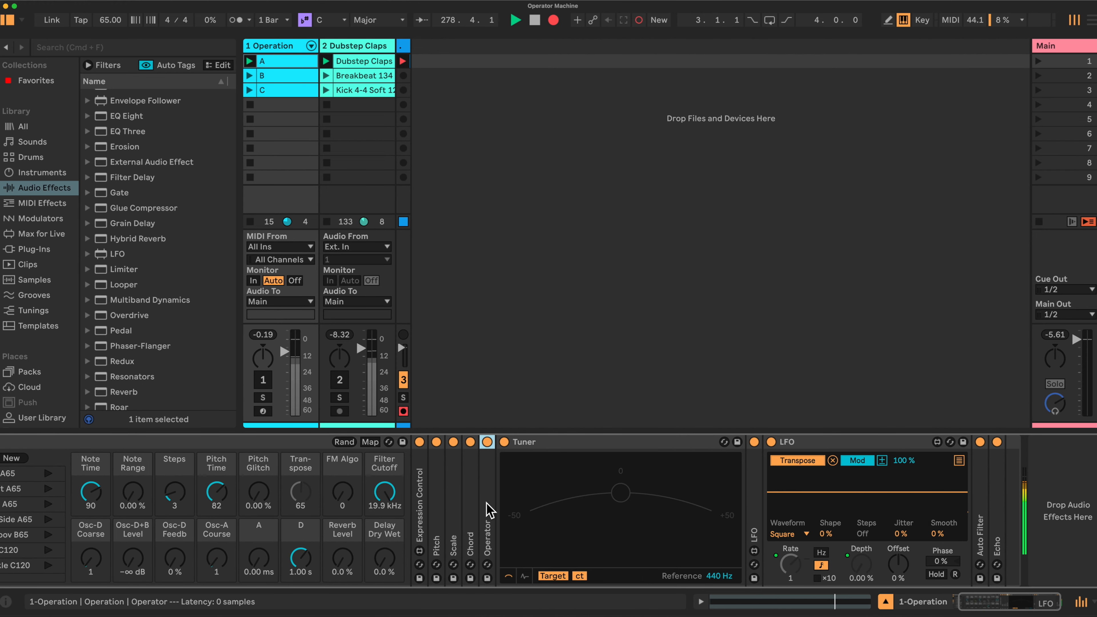
double_click(487, 512)
scroll(948, 546, "right", 3)
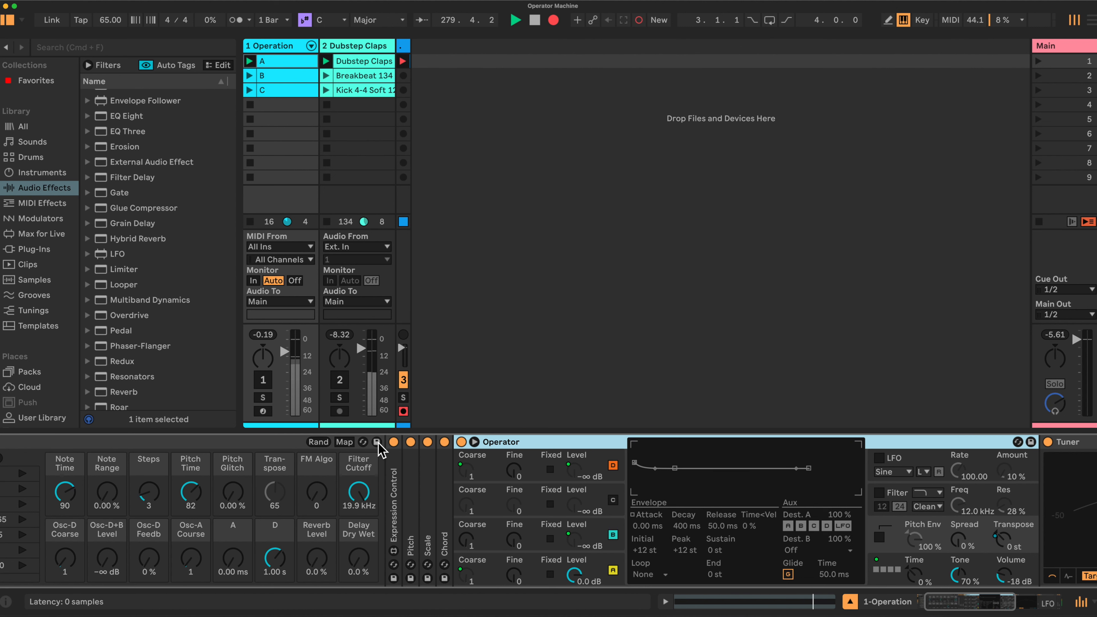
Map Operator's Transpose to the Transpose macro with a range of -12 st to +12 st, and leave macro mapping mode
left_click(345, 442)
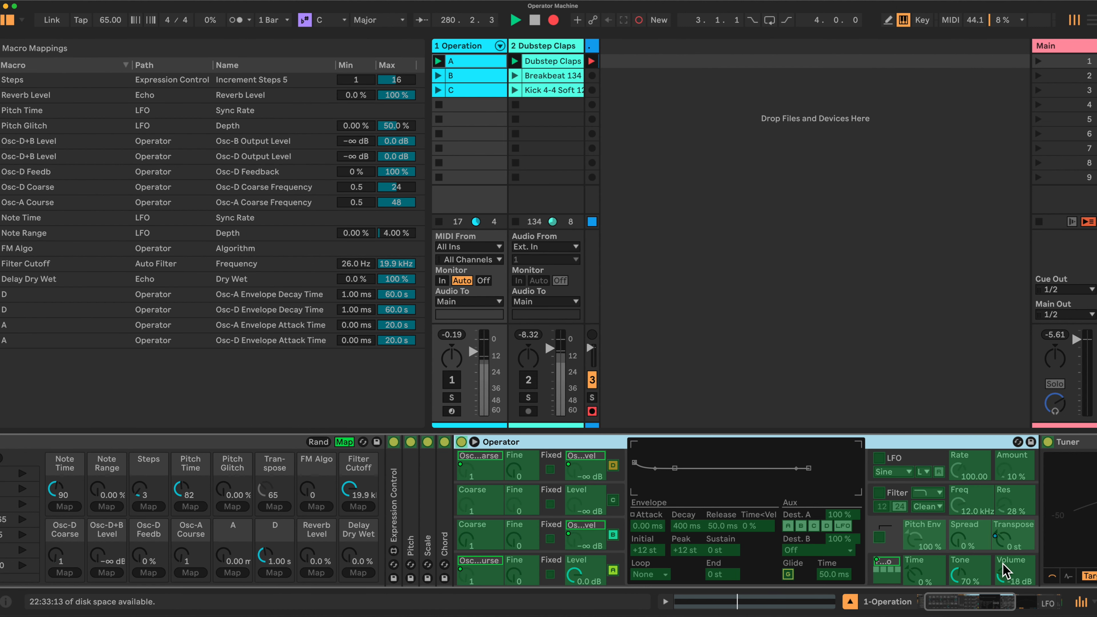
left_click(274, 507)
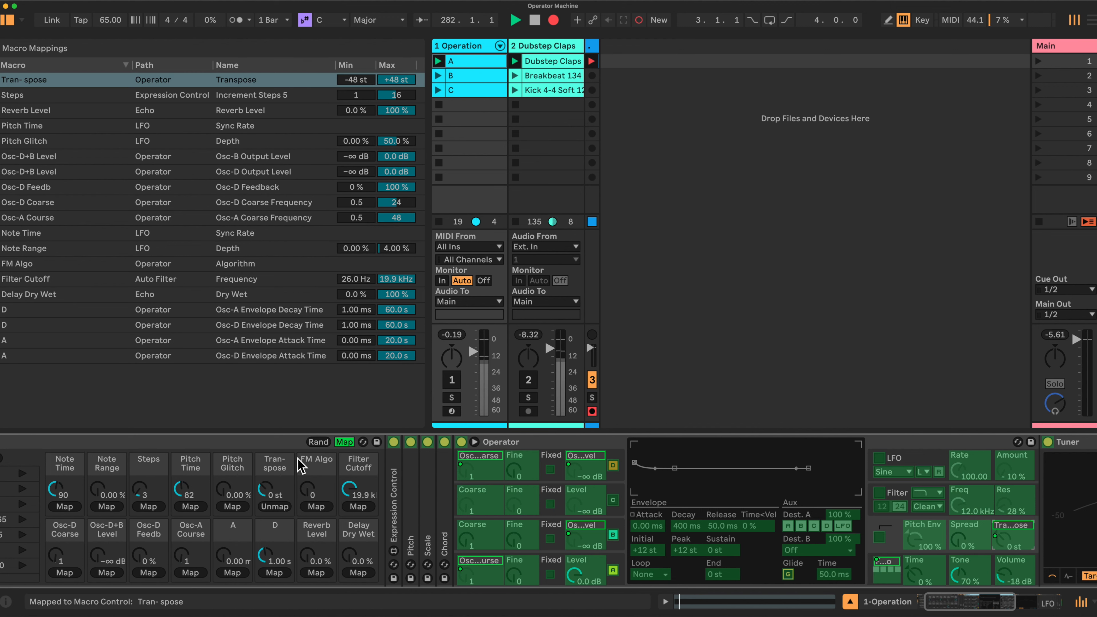
left_click(362, 84)
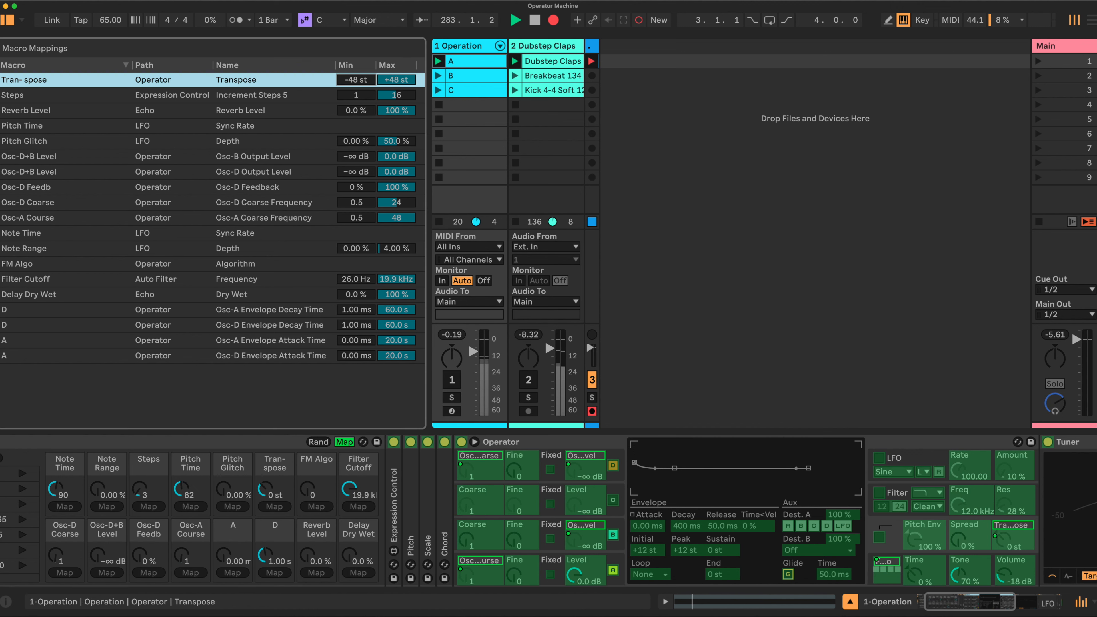
left_click_drag(362, 82, 397, 95)
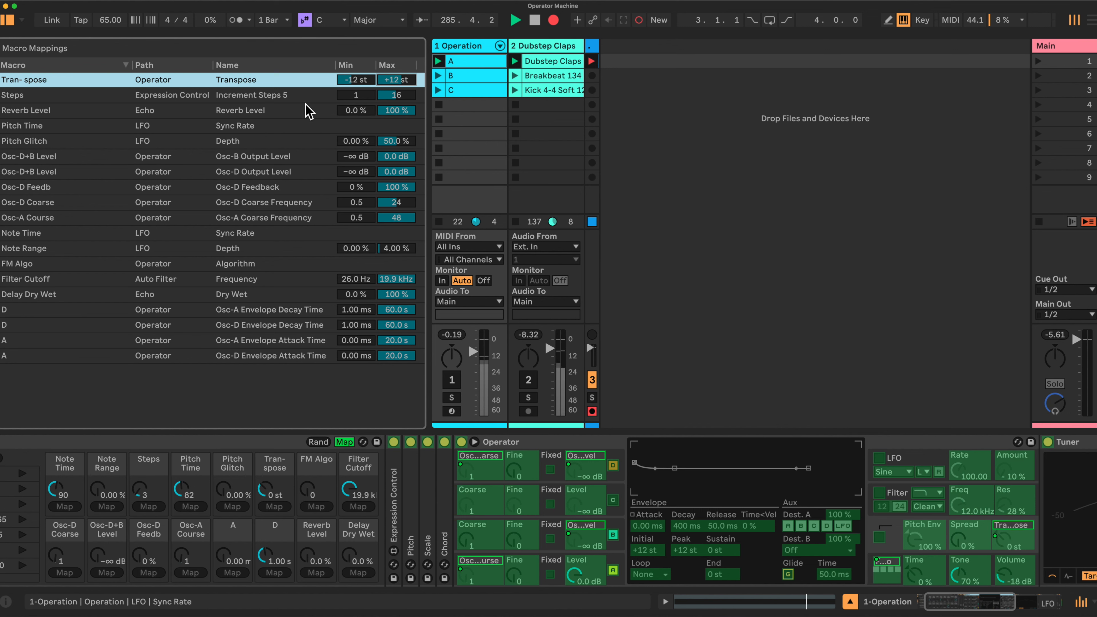
left_click(345, 442)
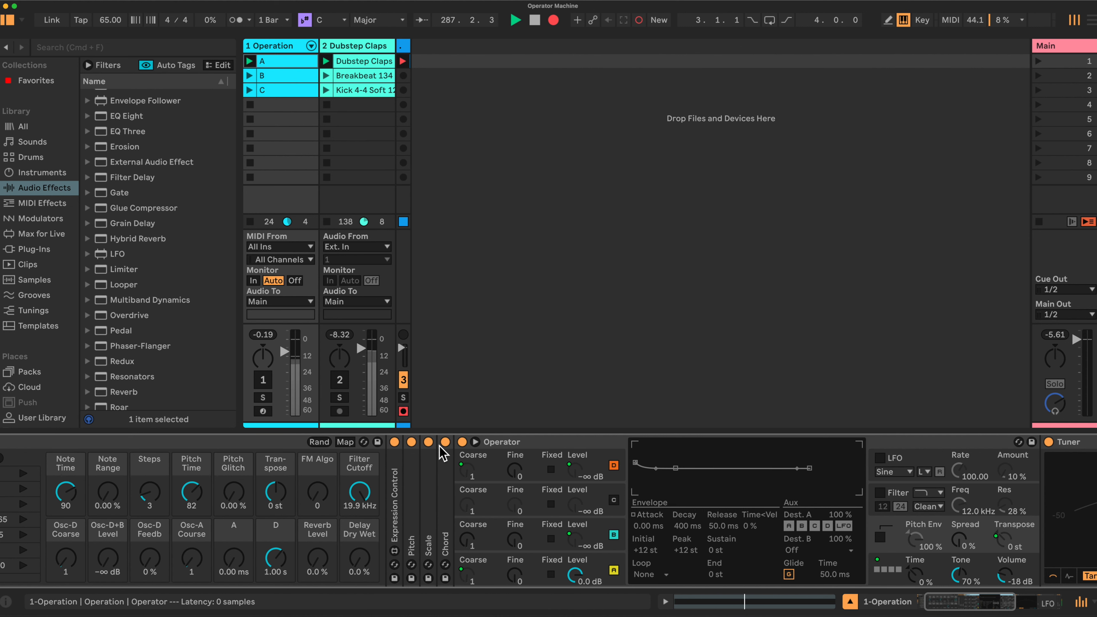
Unmute the Operation track and set the Osc-D Coarse macro to 3 and the D macro to about 2.89 s
left_click(264, 380)
left_click_drag(65, 557, 65, 553)
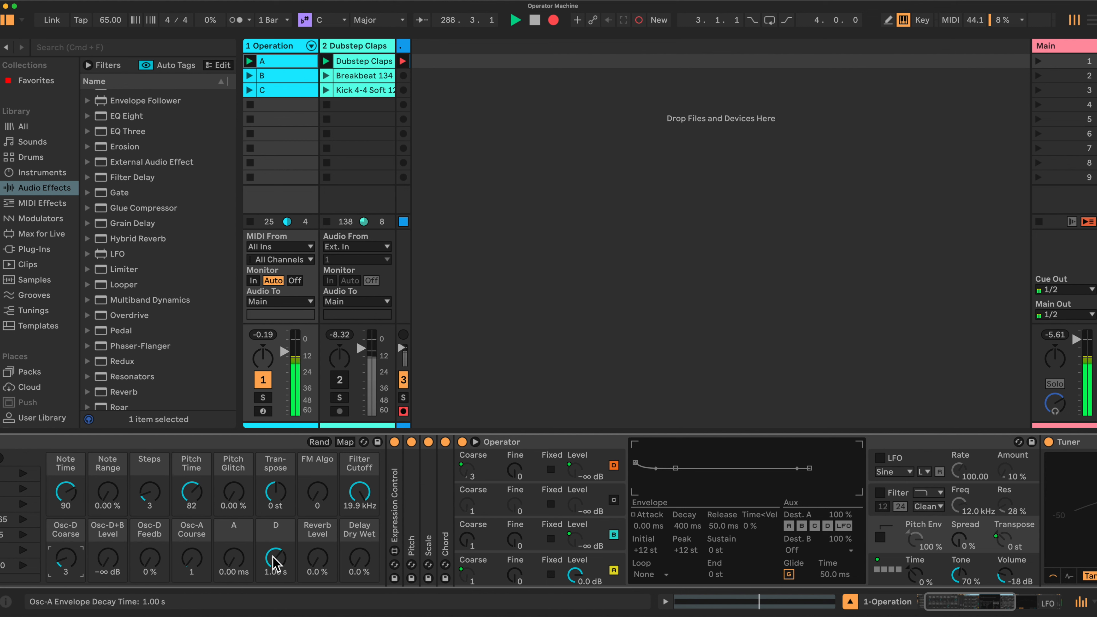
left_click_drag(275, 557, 276, 571)
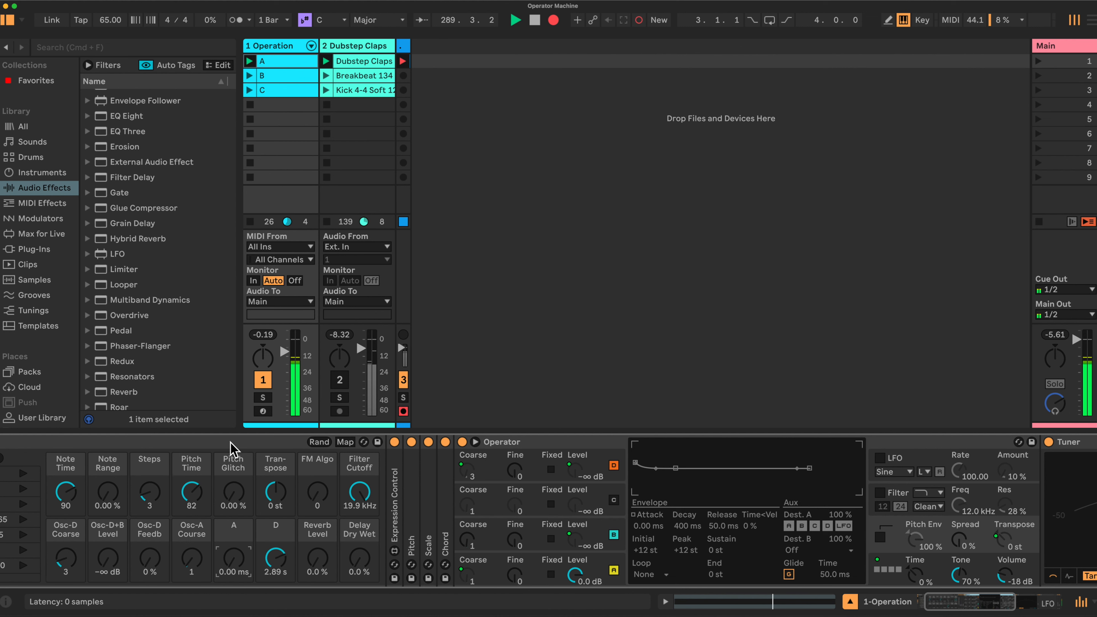
Collapse Operator and expand the Chord, Pitch and Expression Control devices
left_click(261, 449)
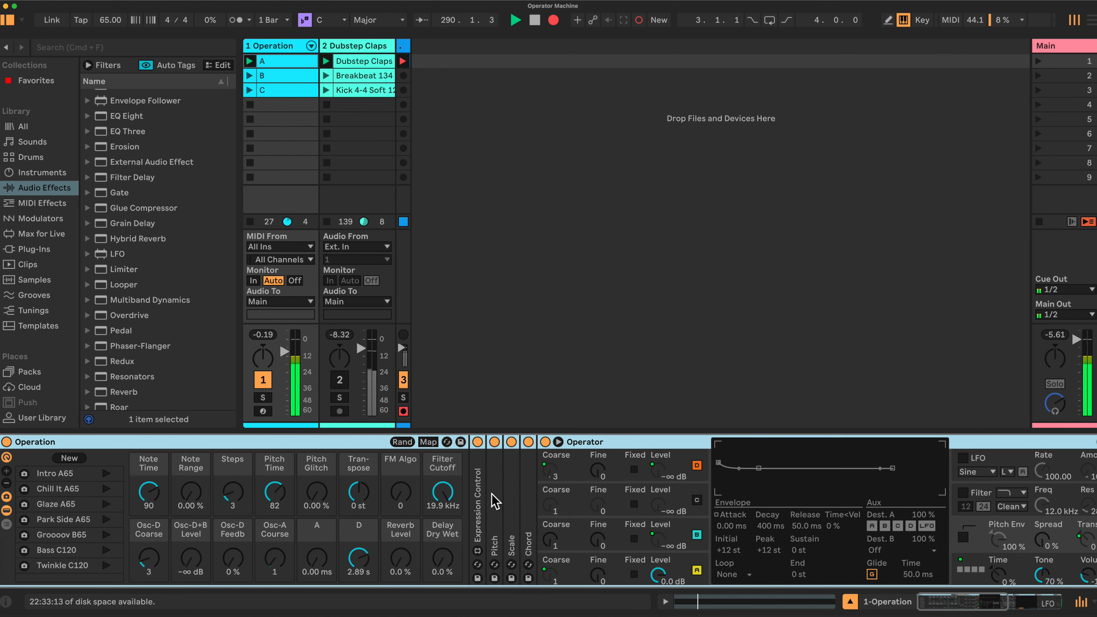
scroll(493, 501, "right", 5)
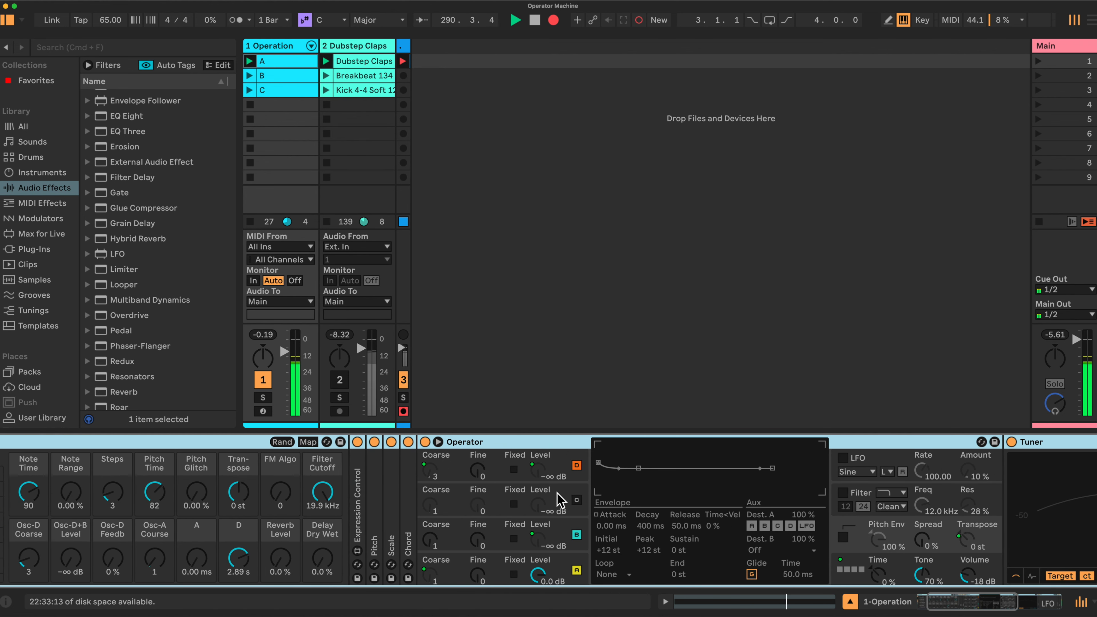
double_click(551, 442)
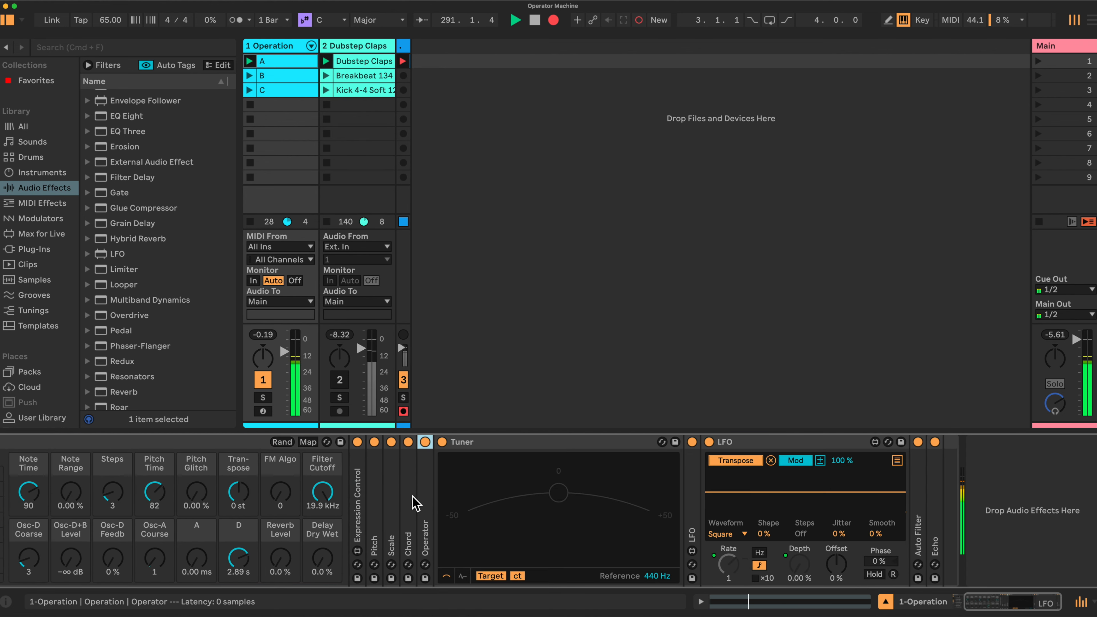
double_click(409, 504)
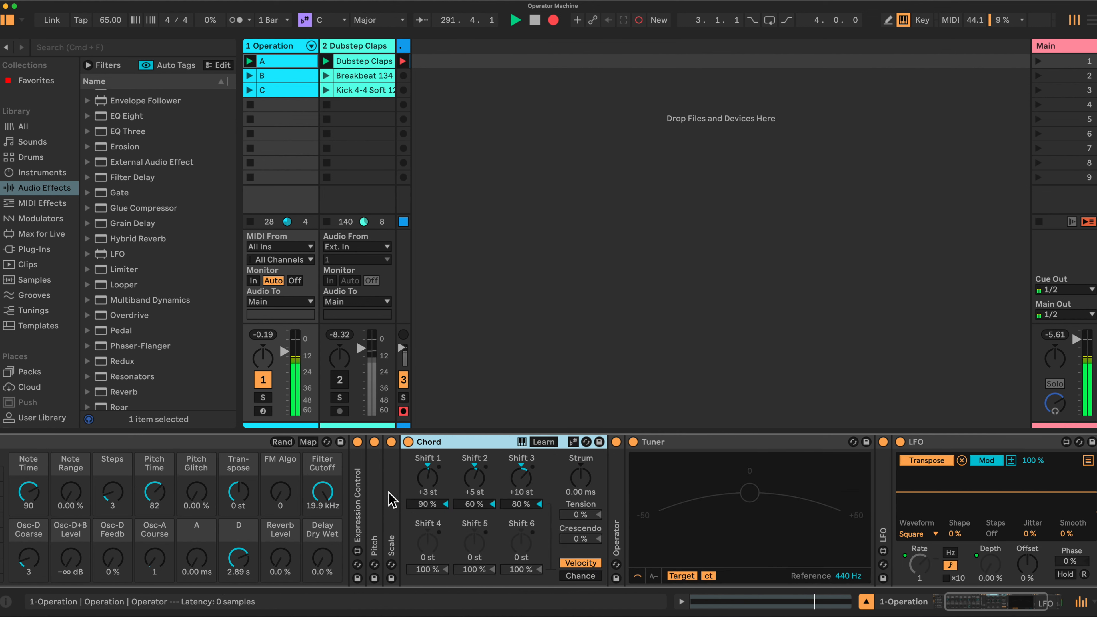
double_click(374, 494)
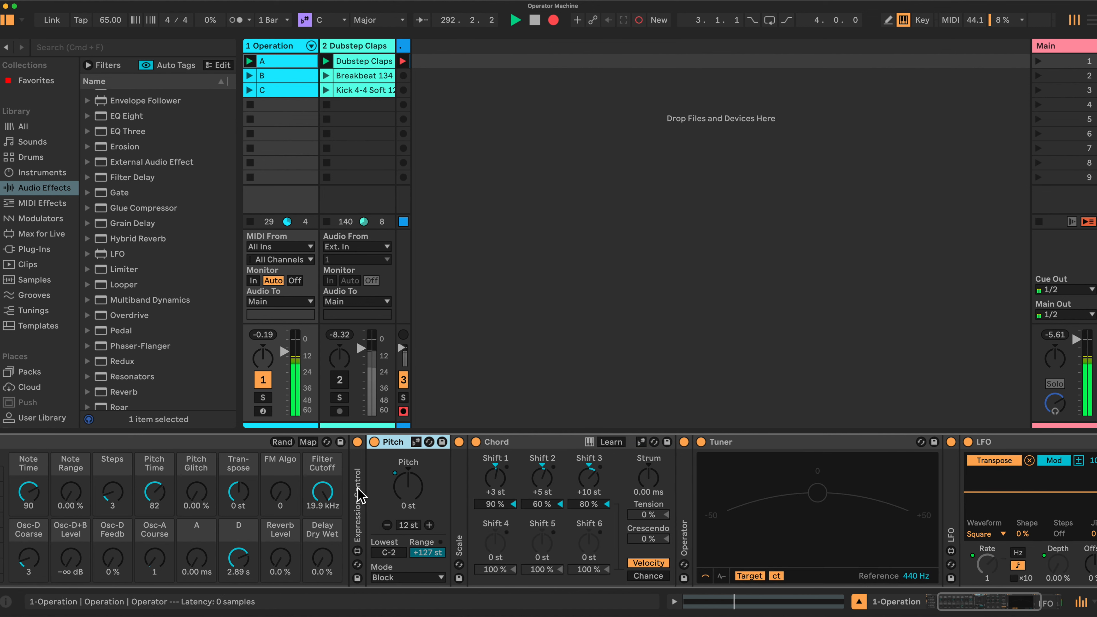
double_click(358, 496)
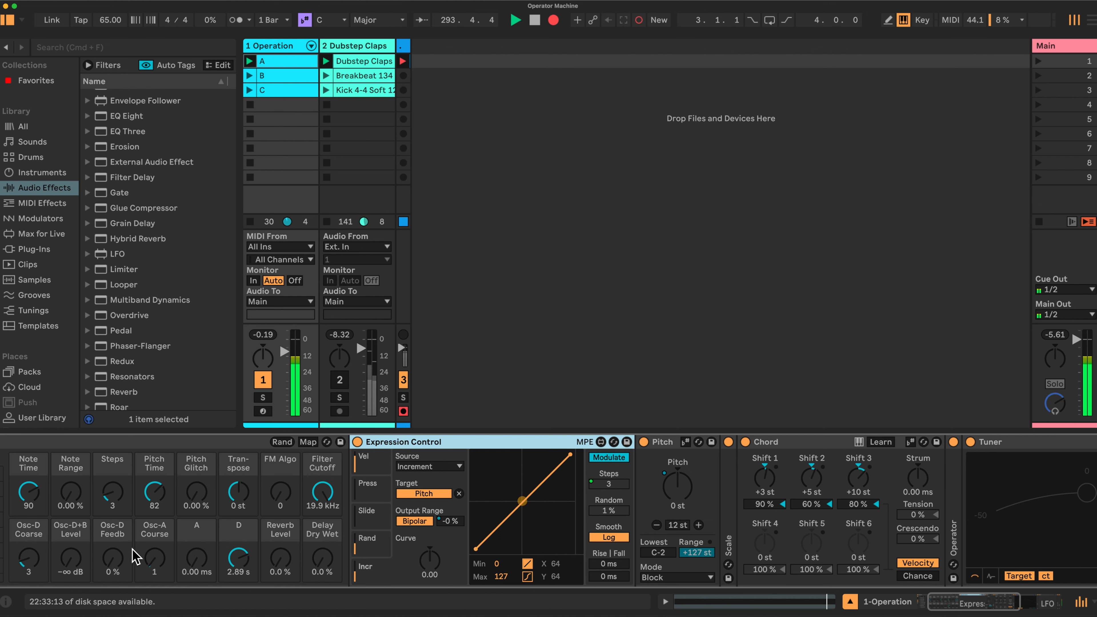
Set the Osc-D Feedb macro to about 19 % and the Note Range macro to about 0.79 %
left_click(113, 559)
left_click_drag(113, 559, 153, 553)
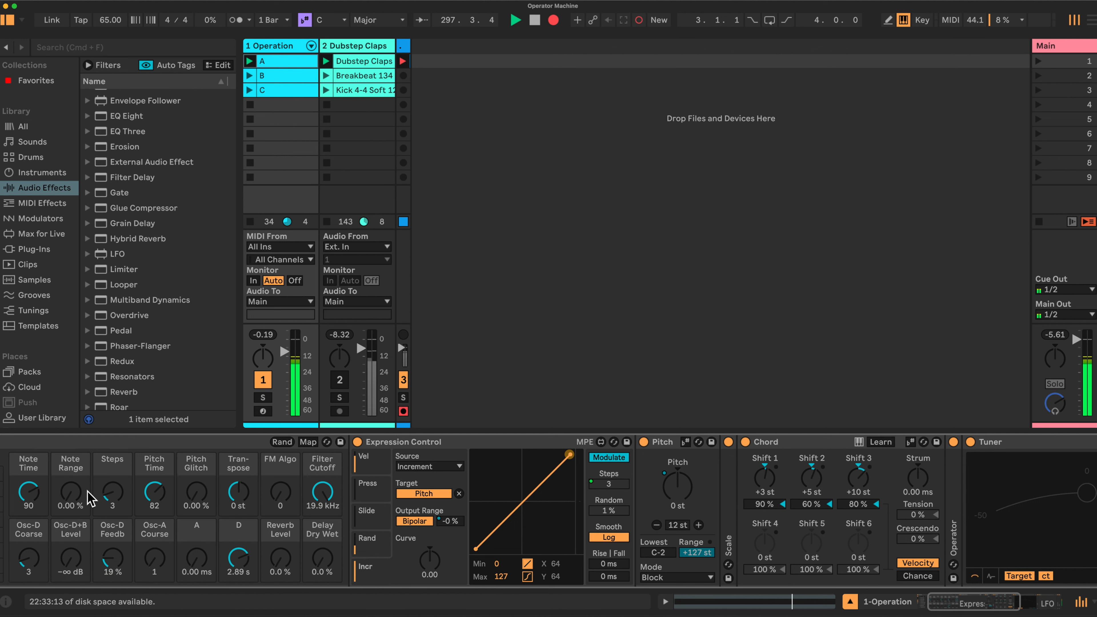
left_click_drag(89, 497, 89, 494)
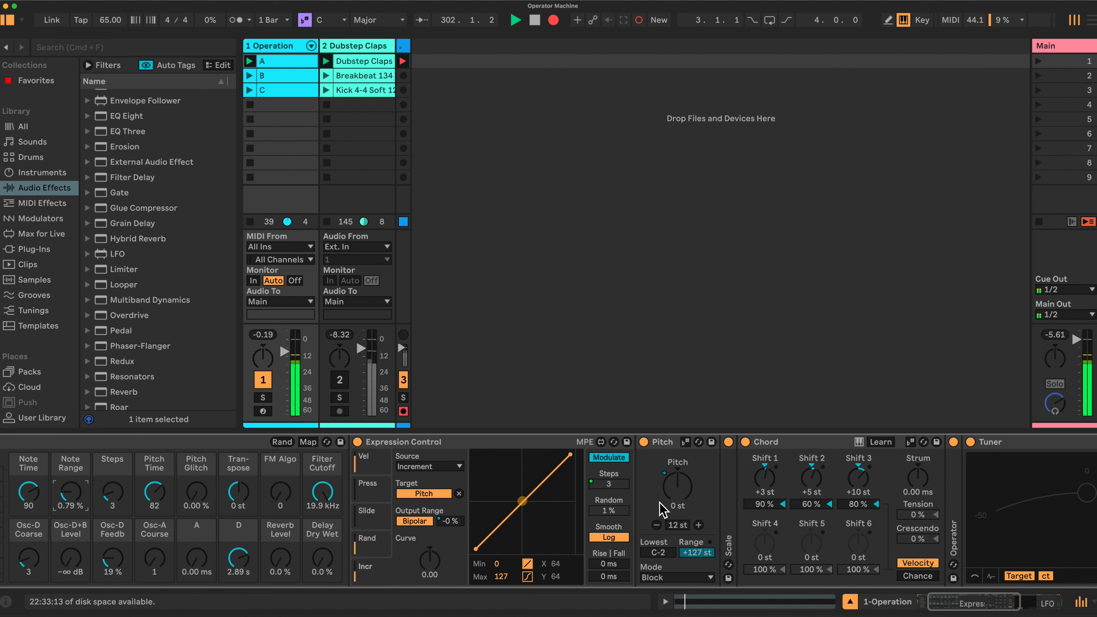
Switch the Tuner off and on again, switch the Chord device off and expand the Scale device
scroll(663, 510, "right", 5)
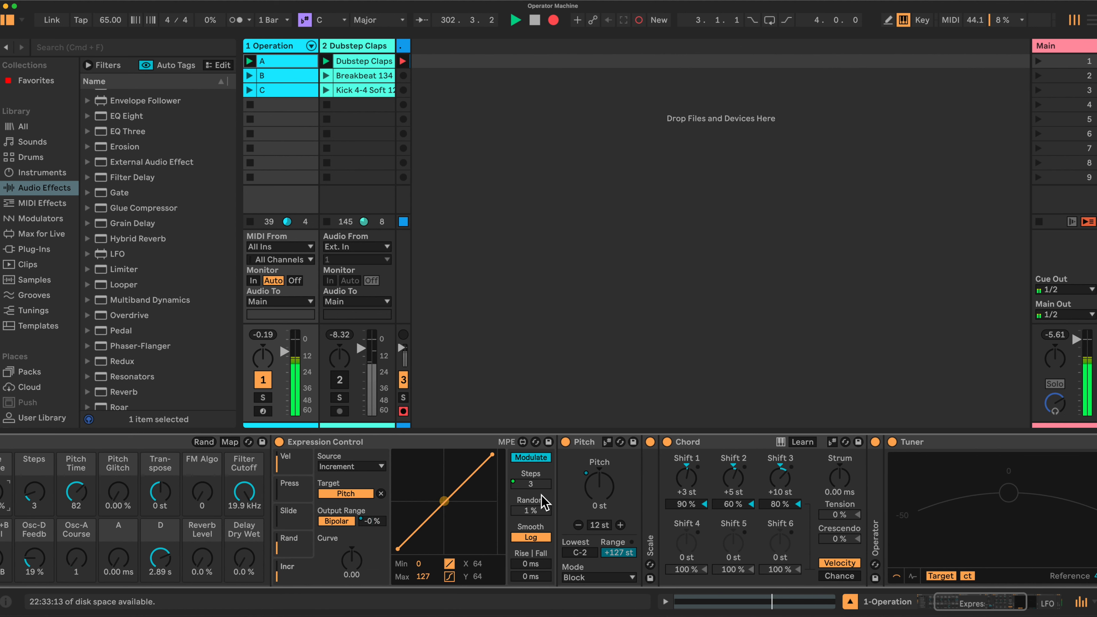
scroll(544, 503, "right", 4)
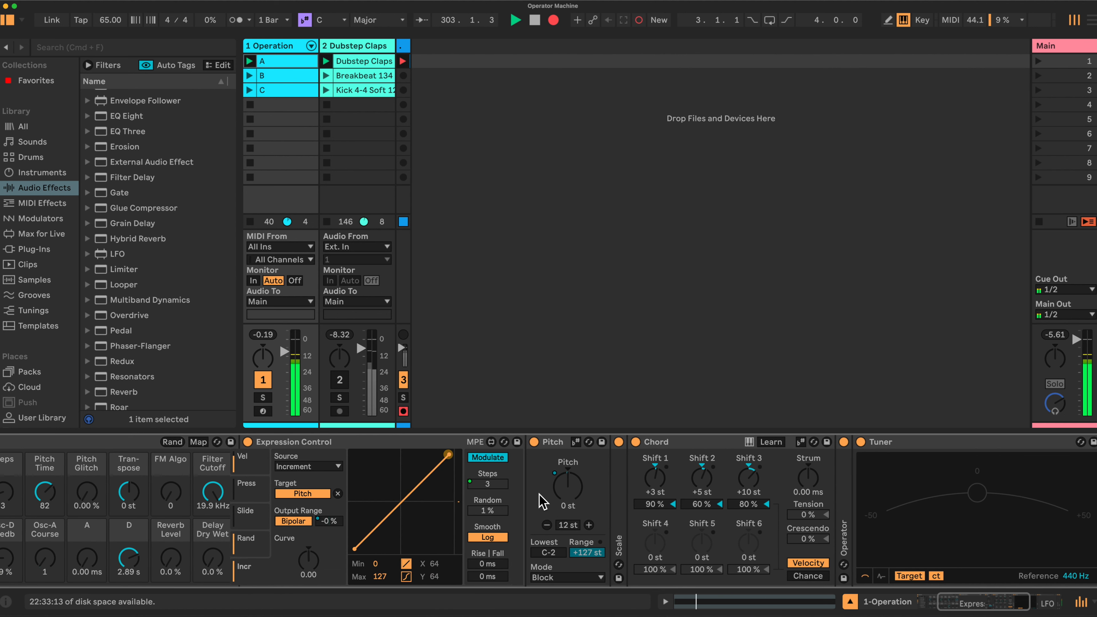
left_click(835, 442)
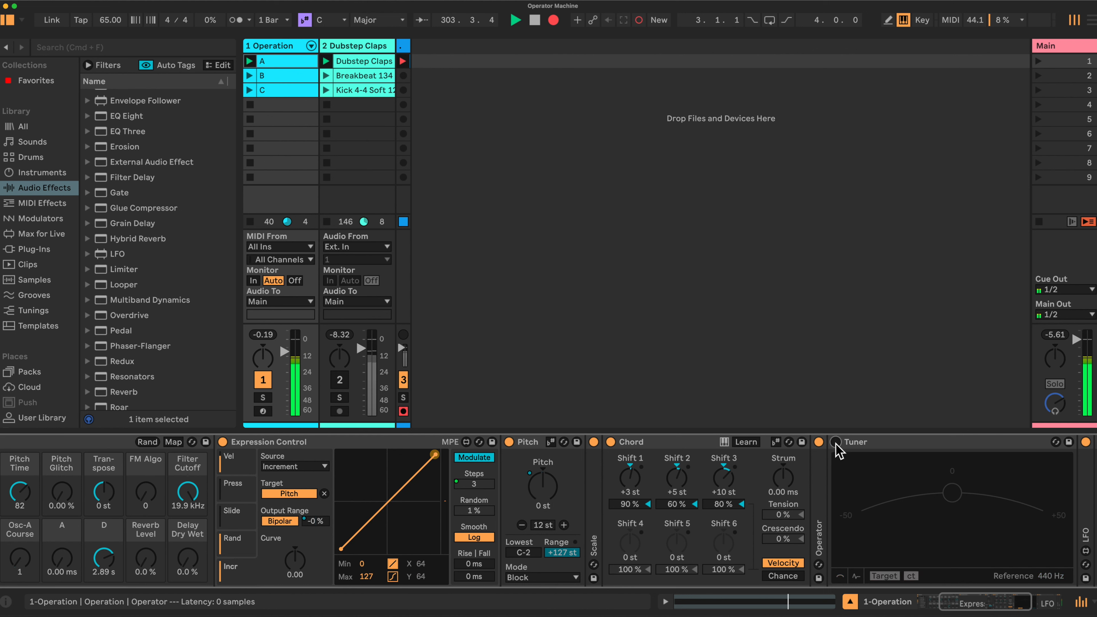
left_click(836, 442)
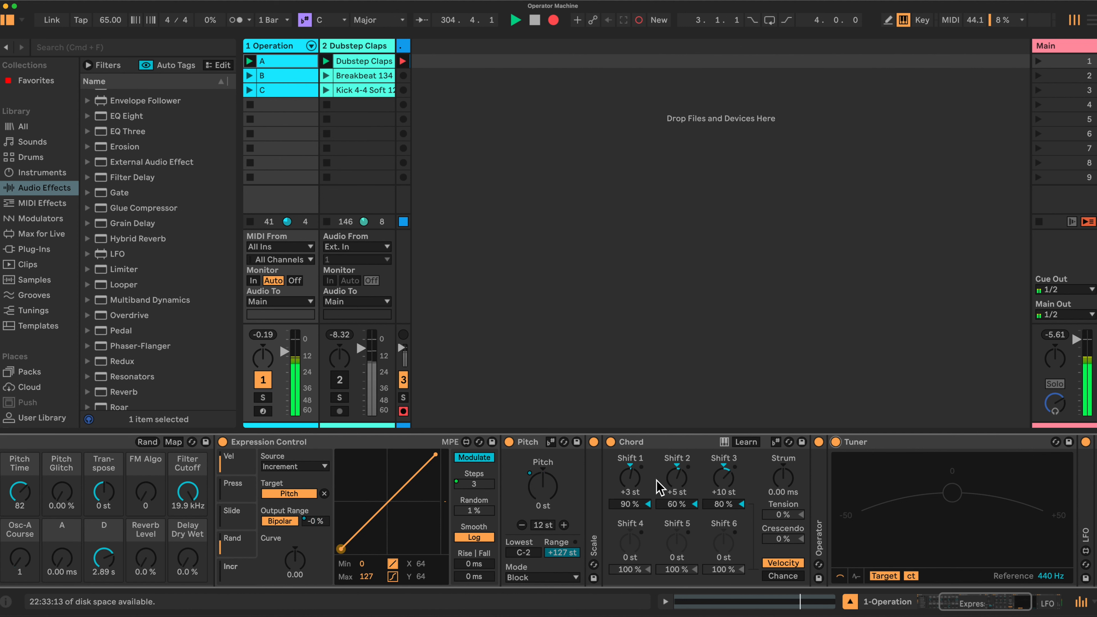
left_click(610, 442)
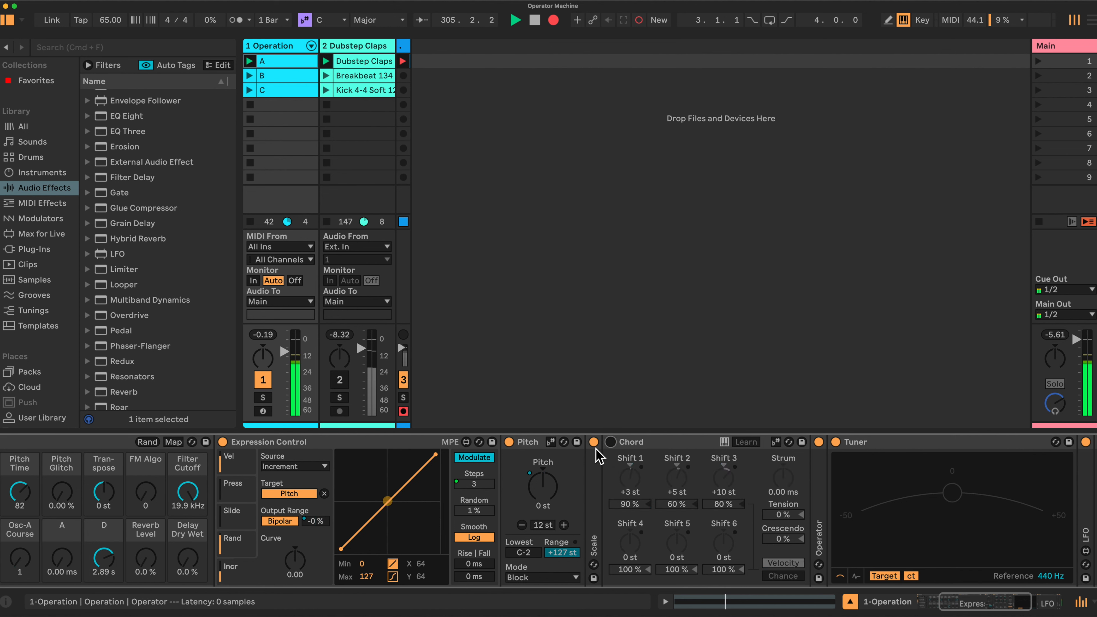
double_click(592, 465)
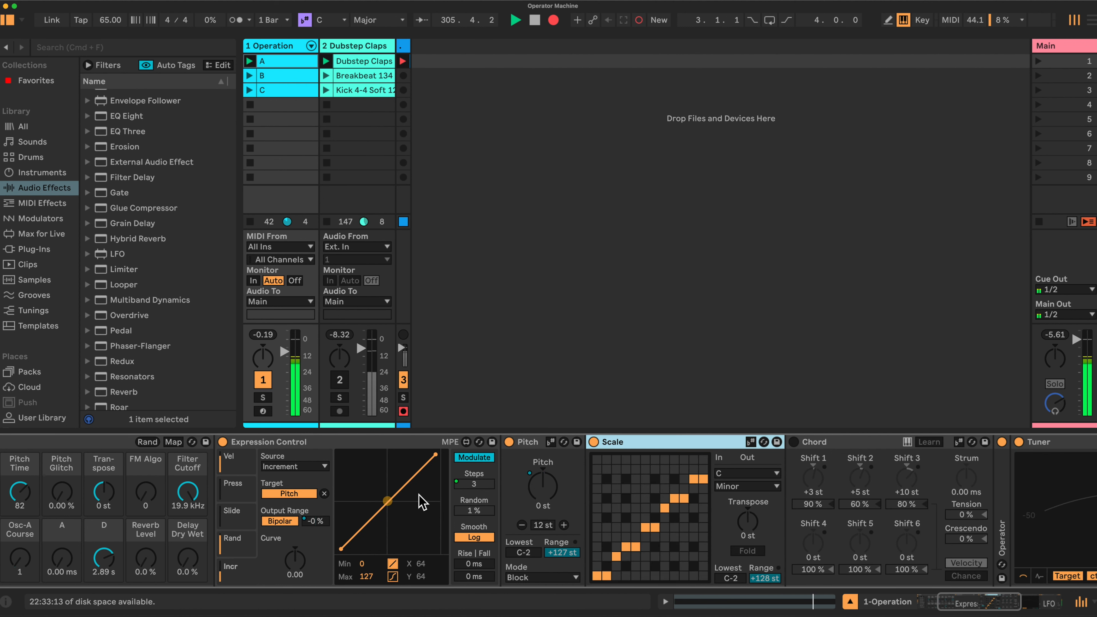
Launch clip C on the Operation track and switch the Chord device back on
left_click(249, 91)
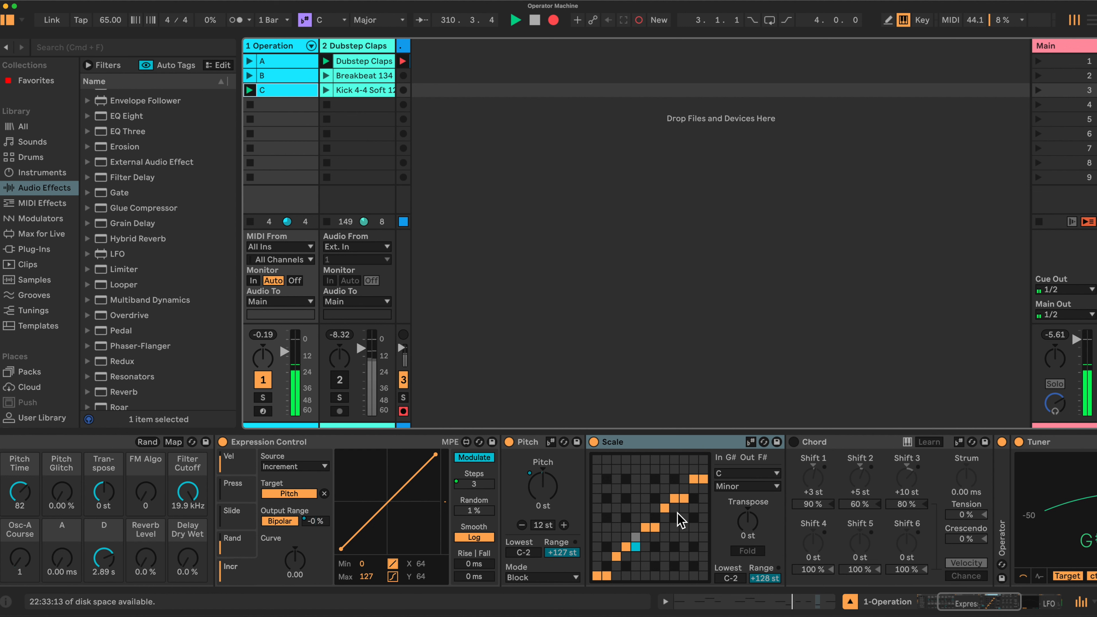
scroll(605, 519, "right", 5)
scroll(581, 494, "right", 5)
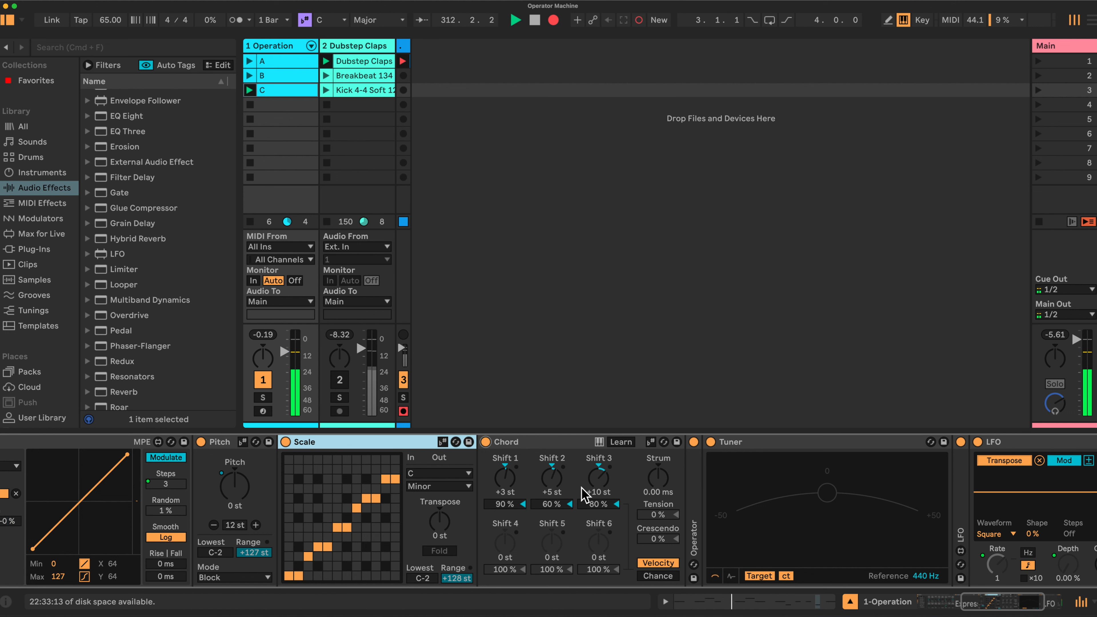
scroll(544, 493, "right", 2)
scroll(521, 488, "right", 3)
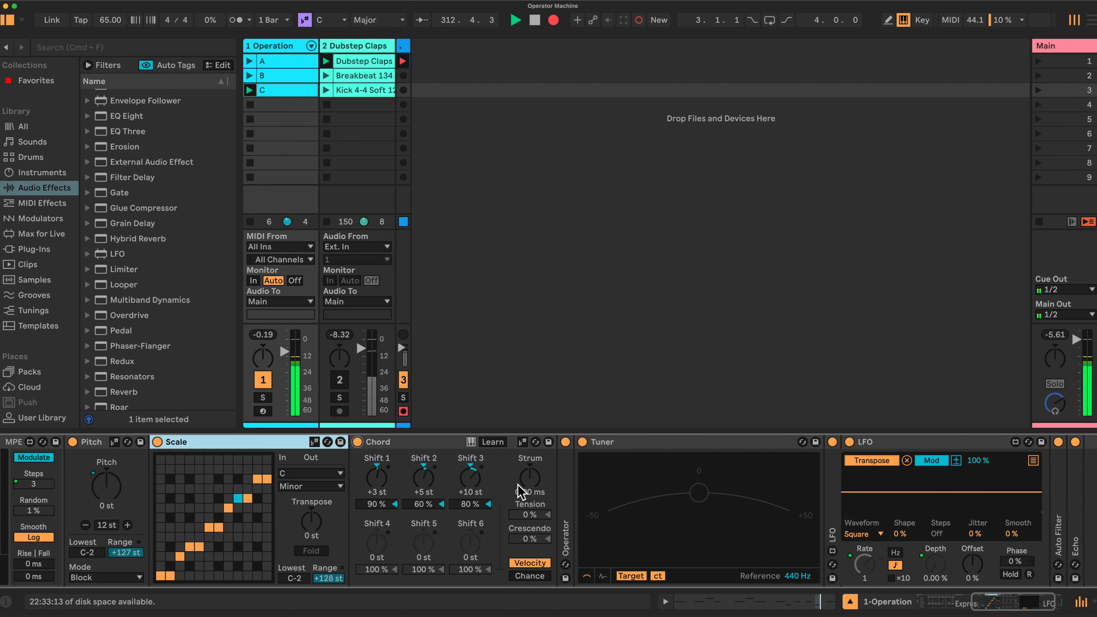
Replace the Tuner with a fresh one between Operator and the first LFO, and switch the Chord device off
left_click(591, 444)
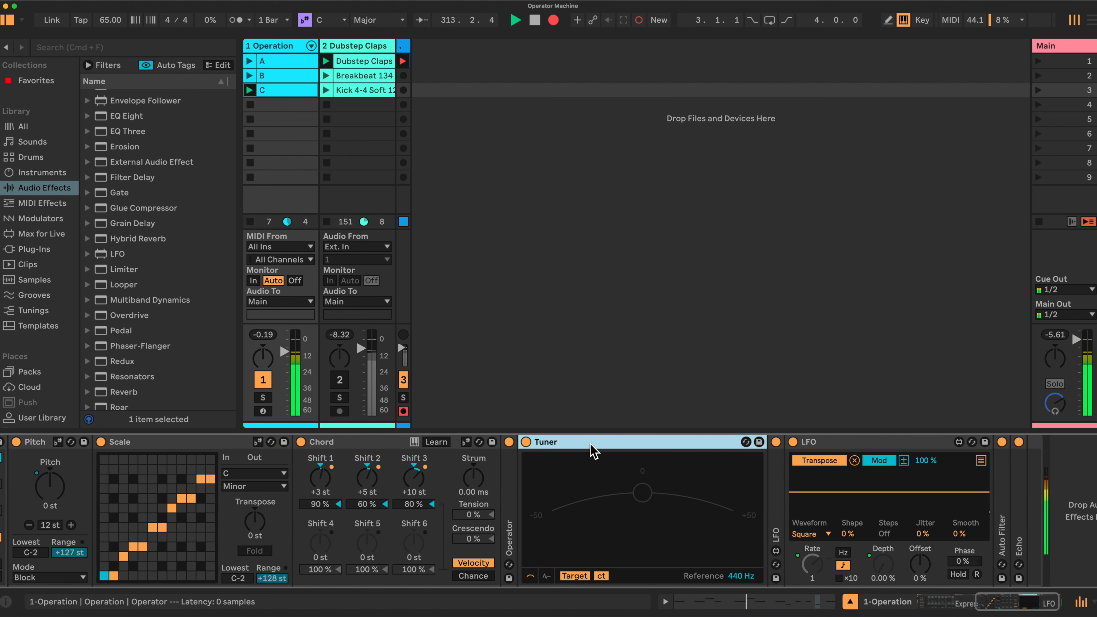
double_click(591, 445)
scroll(164, 322, "down", 5)
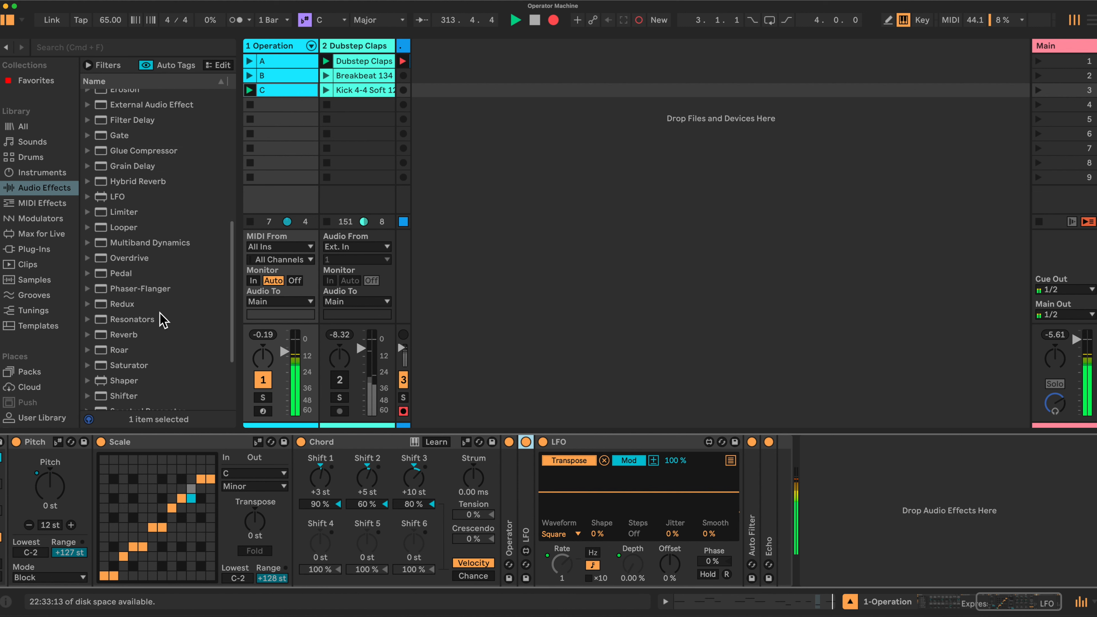
left_click_drag(123, 361, 521, 497)
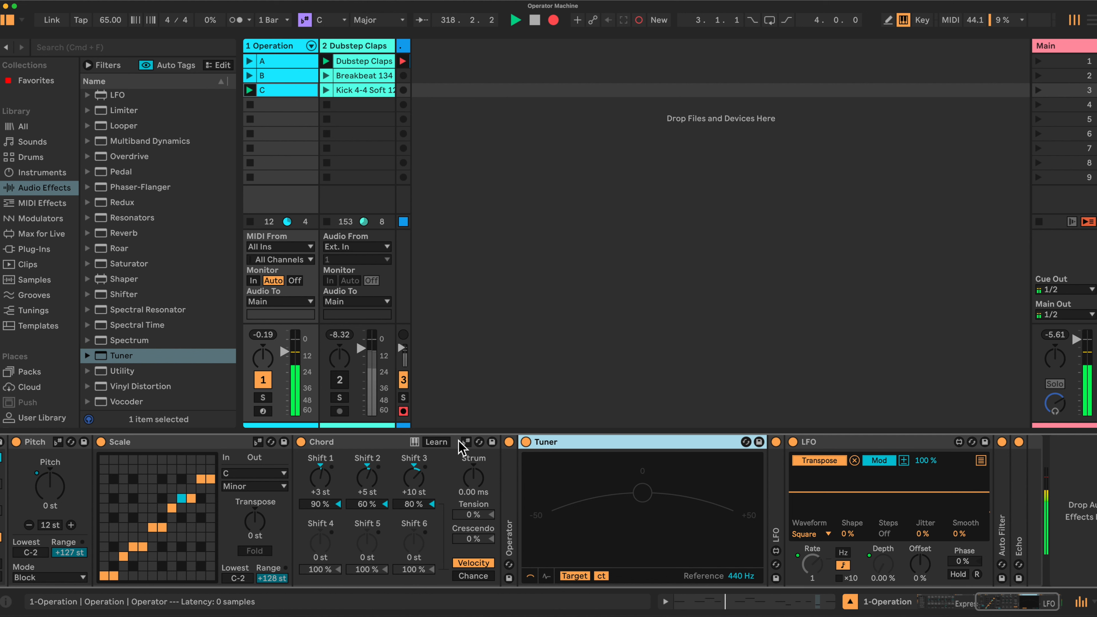
left_click(300, 441)
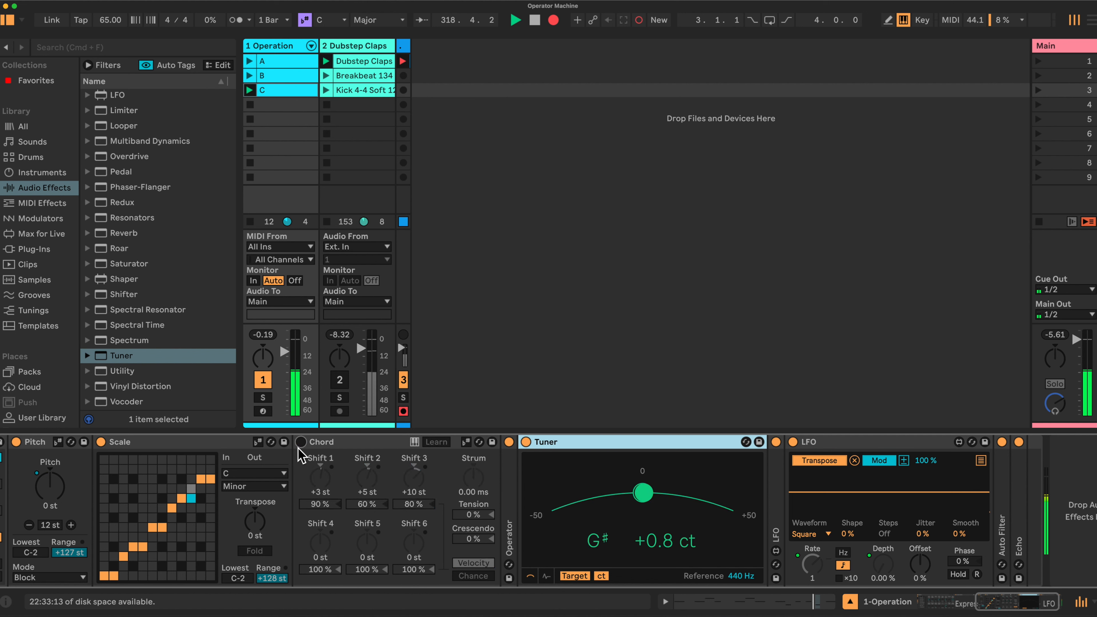
Collapse the Tuner, the second LFO and the Expression Control devices, and expand the Auto Filter
double_click(616, 442)
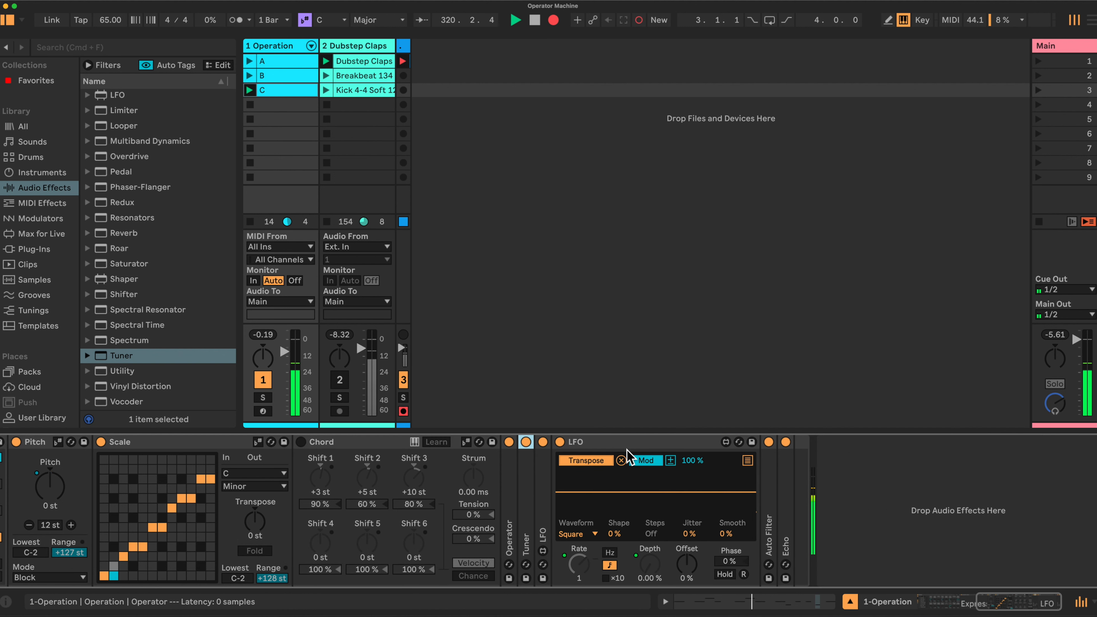
double_click(768, 479)
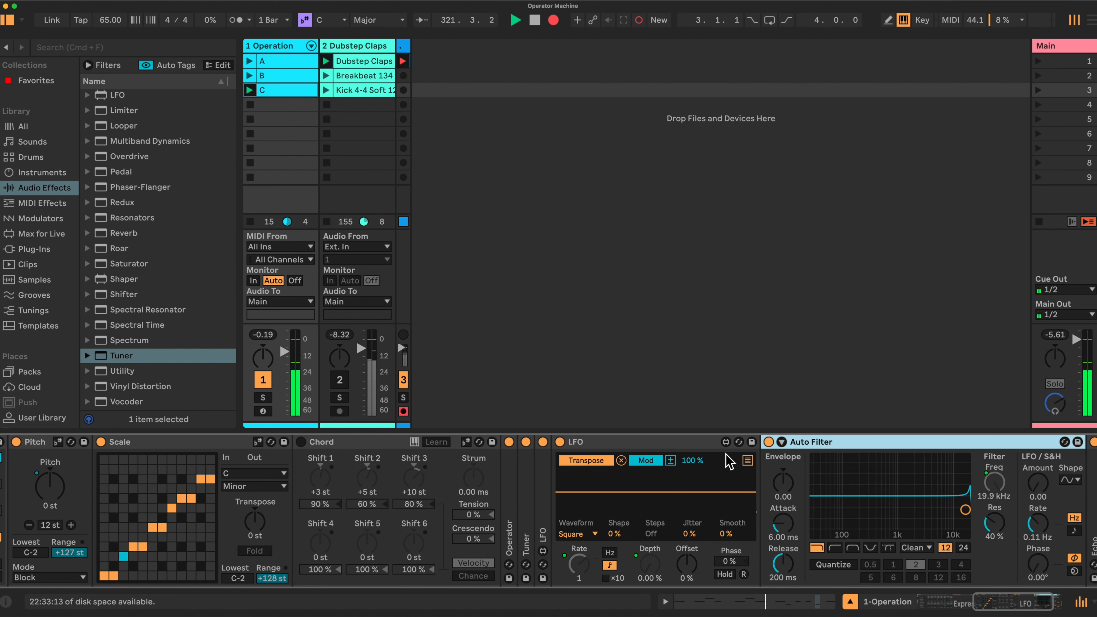
scroll(702, 445, "right", 5)
scroll(605, 458, "left", 15)
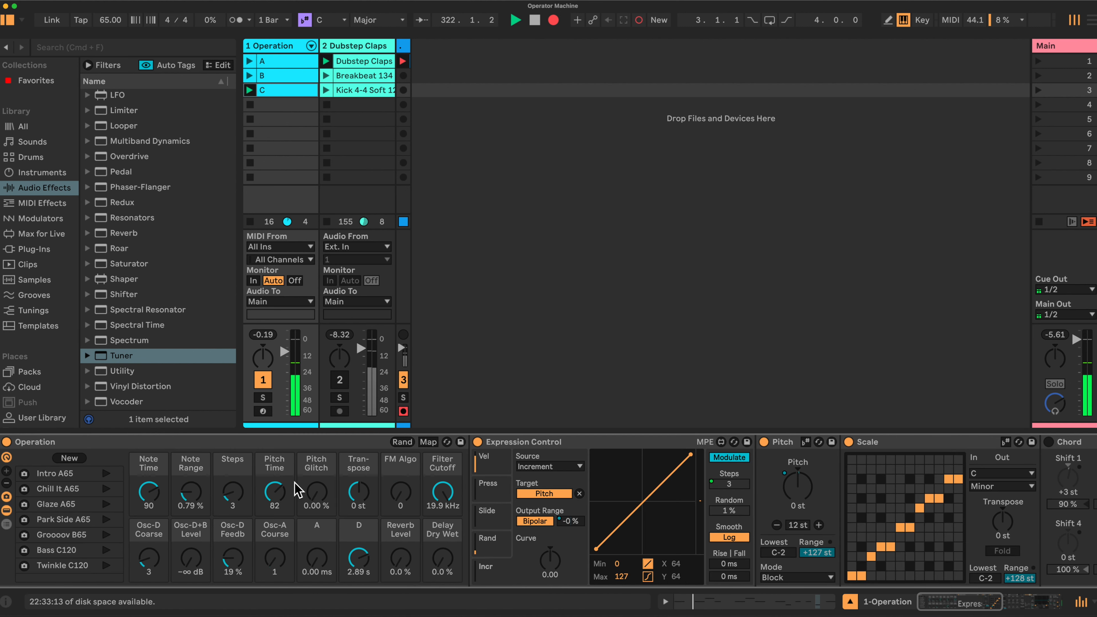
double_click(595, 441)
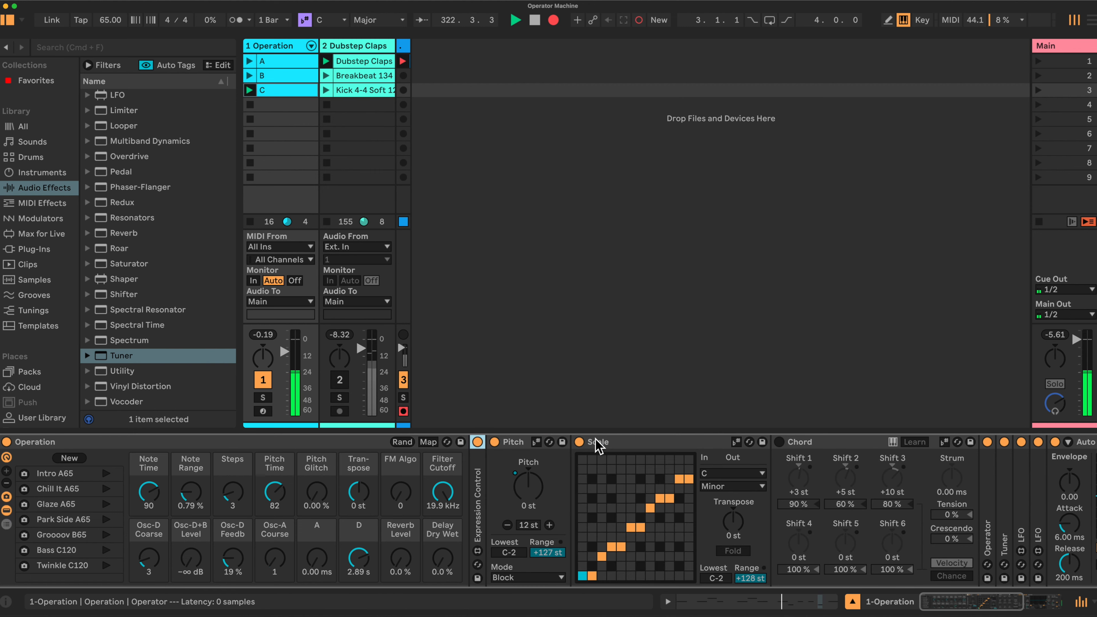